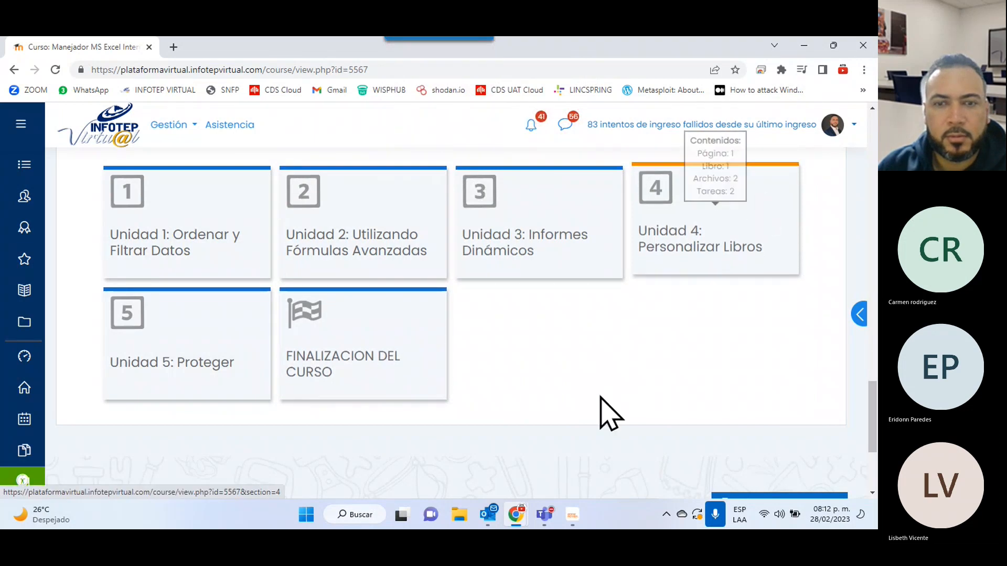
# Bring the Teams meeting window forward and drag it off the shared screen.
pyautogui.click(544, 514)
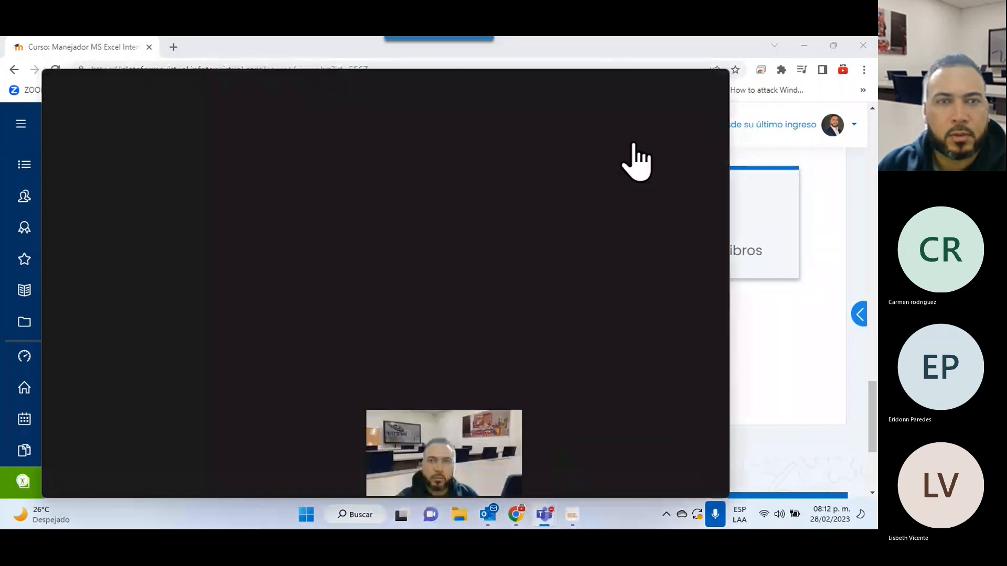
pyautogui.moveTo(340, 79); pyautogui.dragTo(877, 79)
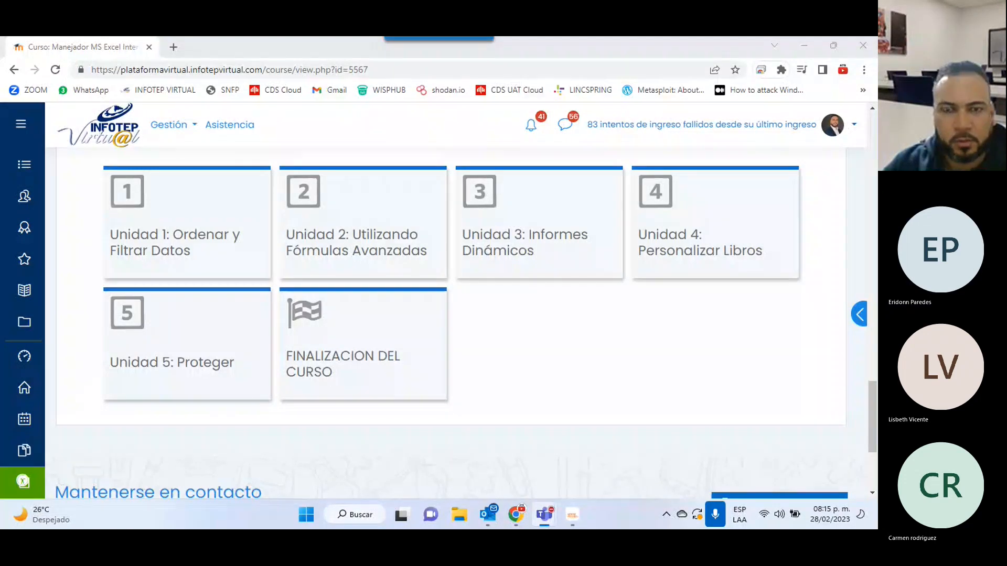
pyautogui.moveTo(478, 286)
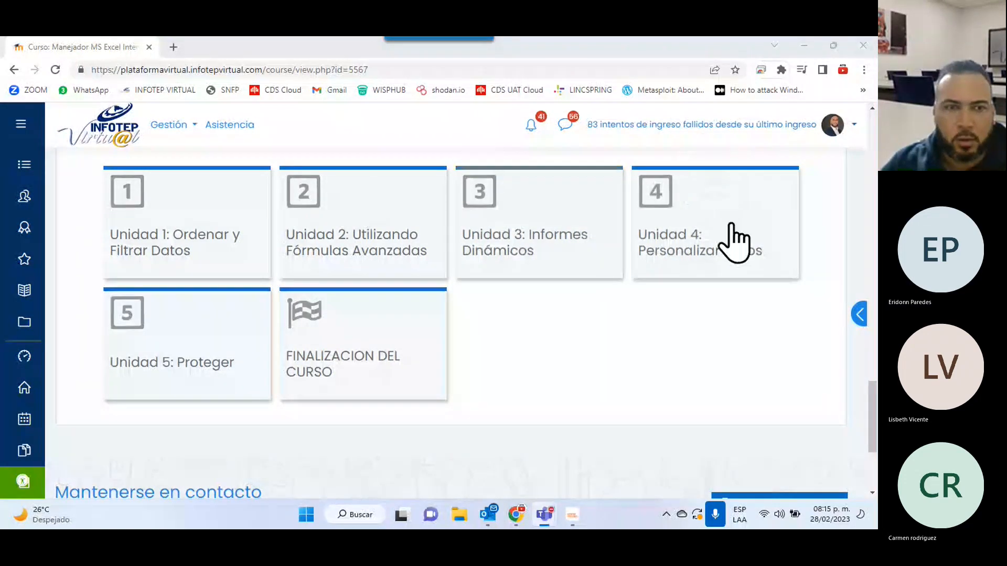
pyautogui.click(692, 264)
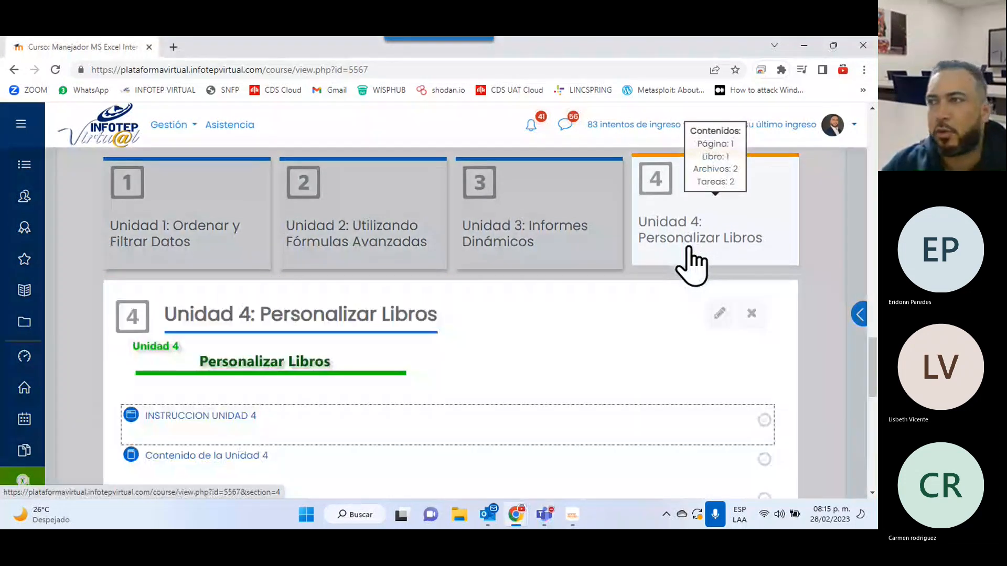
pyautogui.scroll(-4, 689, 267)
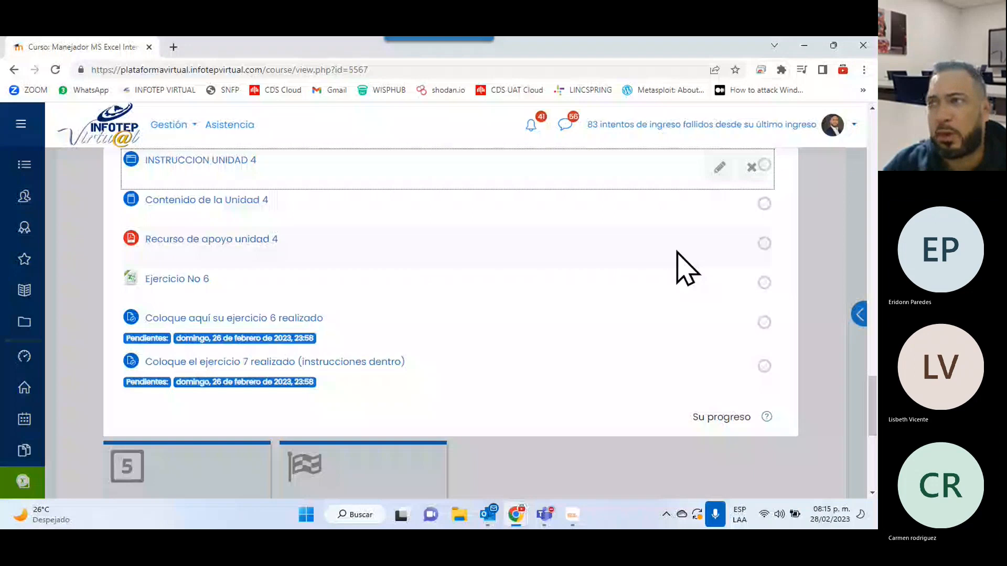
pyautogui.scroll(4, 687, 267)
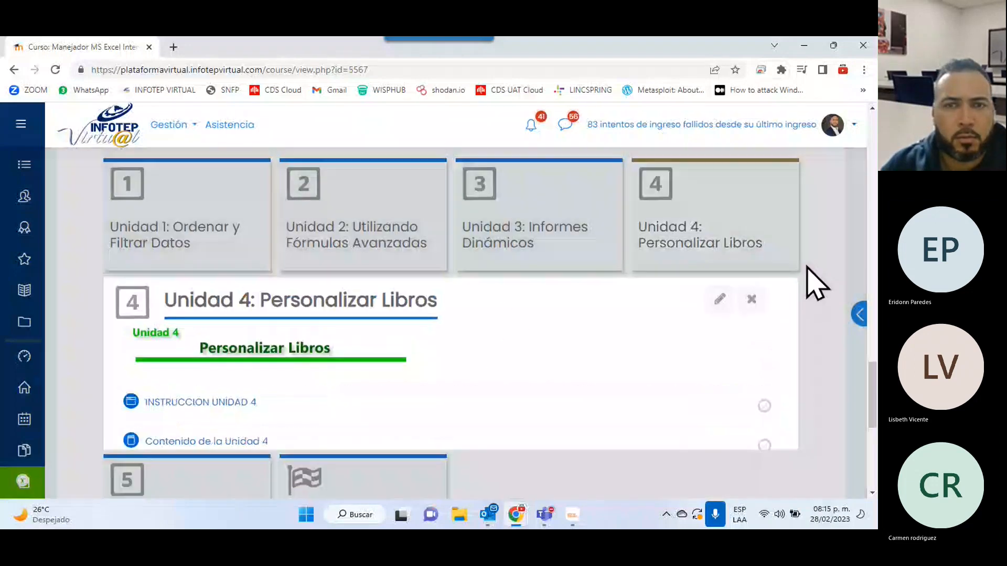
pyautogui.click(807, 266)
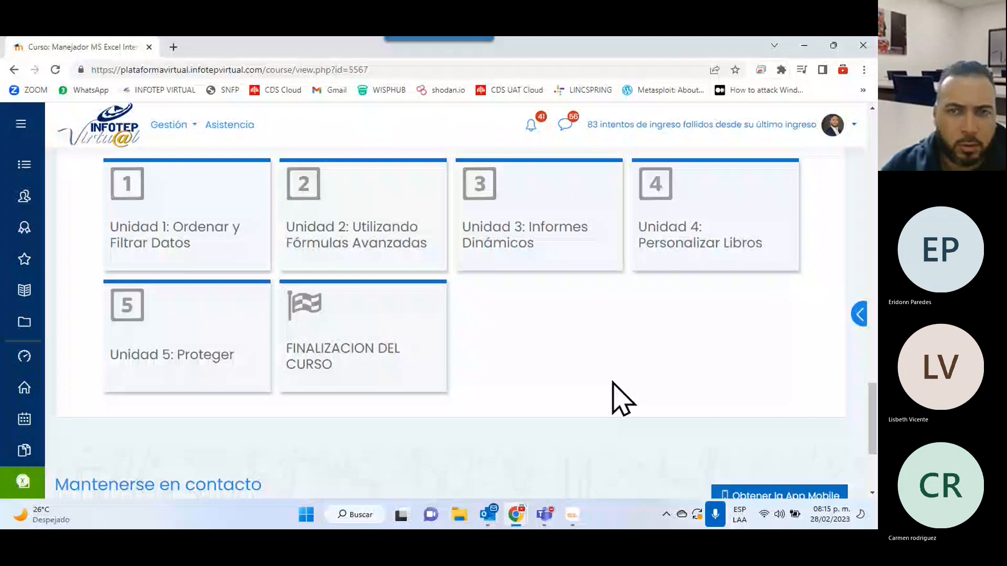
# Expand Unidad 4, read its INSTRUCCION UNIDAD 4 popup, then close it.
pyautogui.click(688, 251)
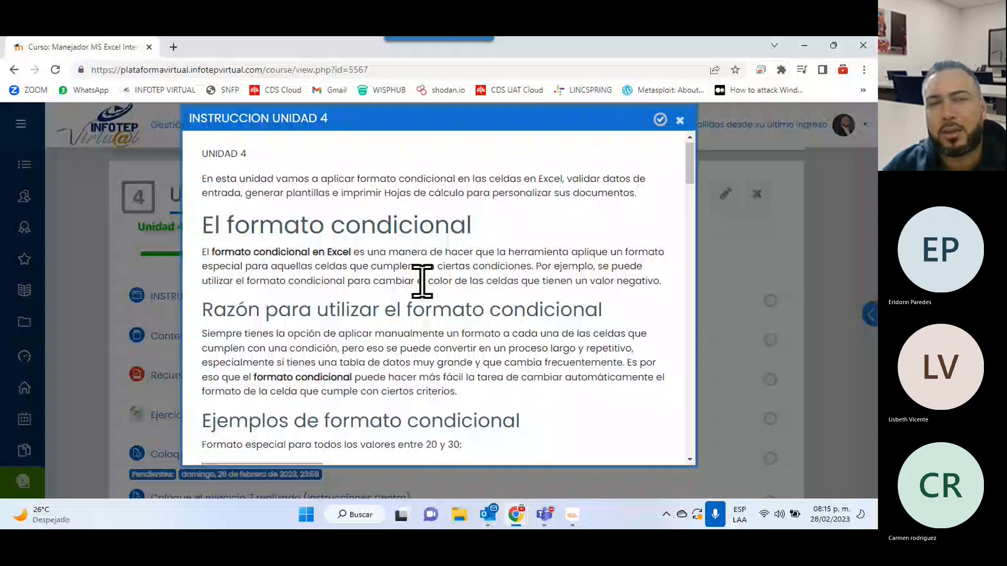
pyautogui.scroll(-2, 422, 281)
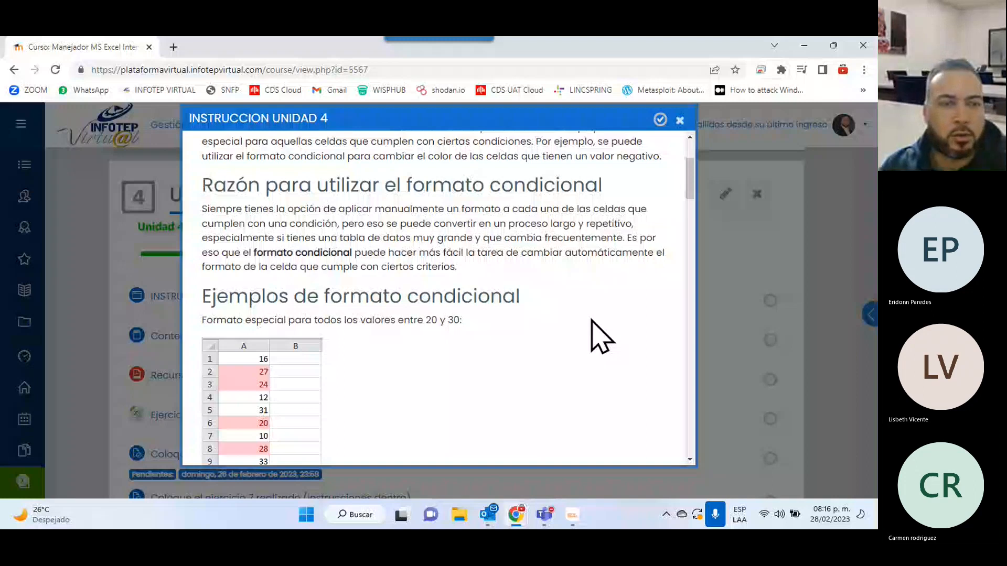
pyautogui.press('Escape')
pyautogui.scroll(-2, 574, 331)
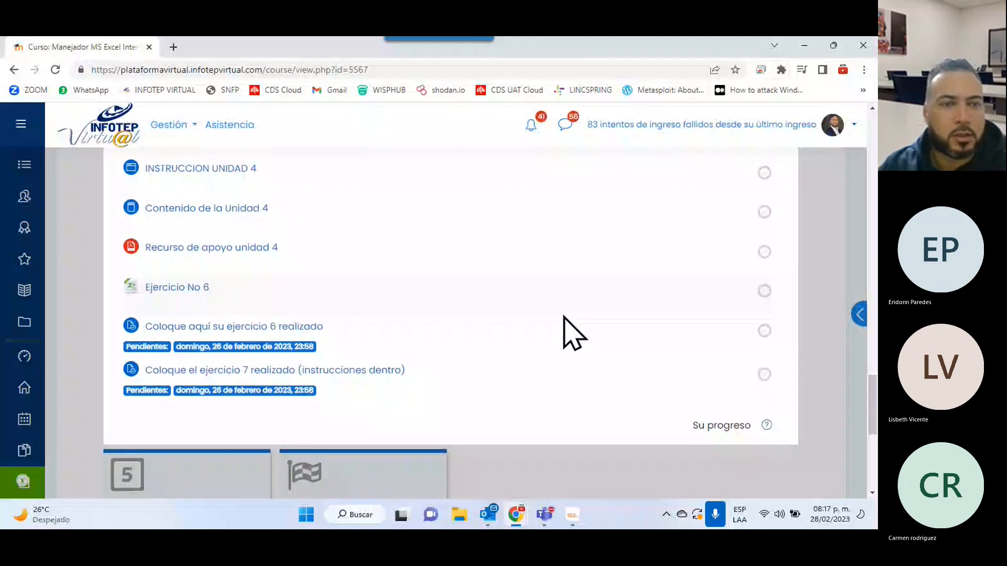
# Open the Unidad 4 content and its support resource in new browser tabs.
pyautogui.scroll(2, 574, 332)
pyautogui.rightClick(213, 339)
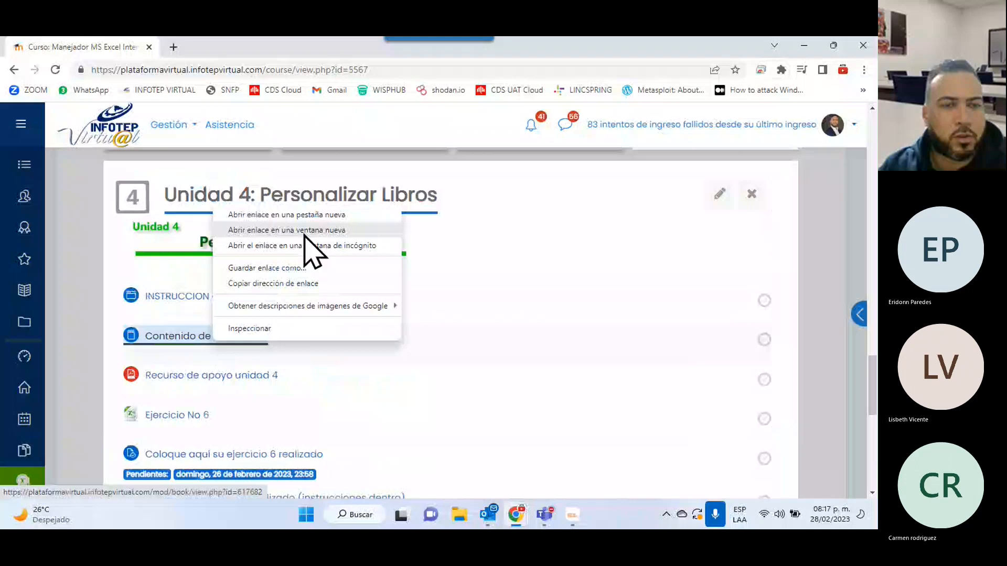
pyautogui.click(304, 216)
pyautogui.rightClick(235, 376)
pyautogui.click(283, 250)
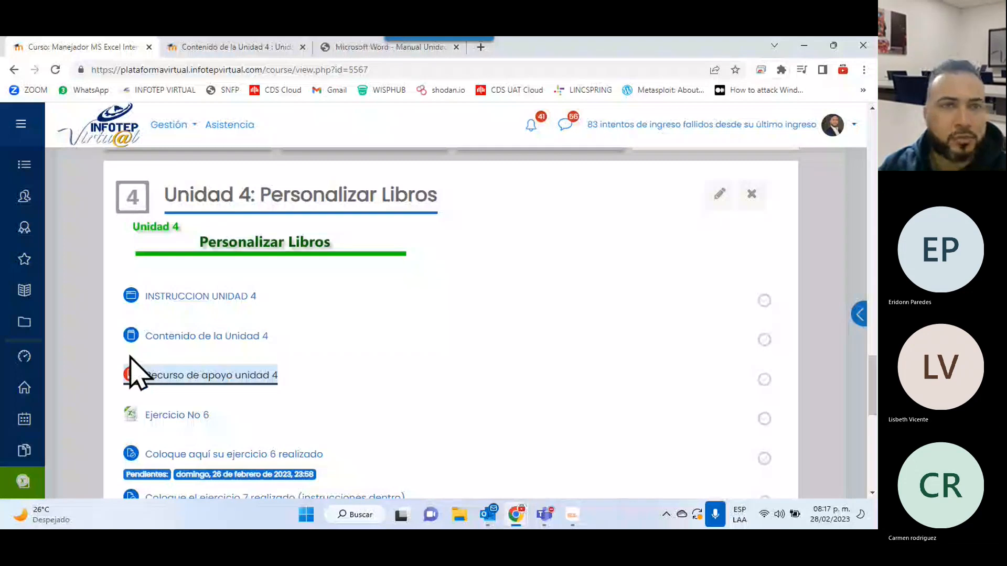
# In the Unidad 4 content tab, jump to the Formato Condicional chapter and read it.
pyautogui.click(247, 50)
pyautogui.scroll(-5, 294, 169)
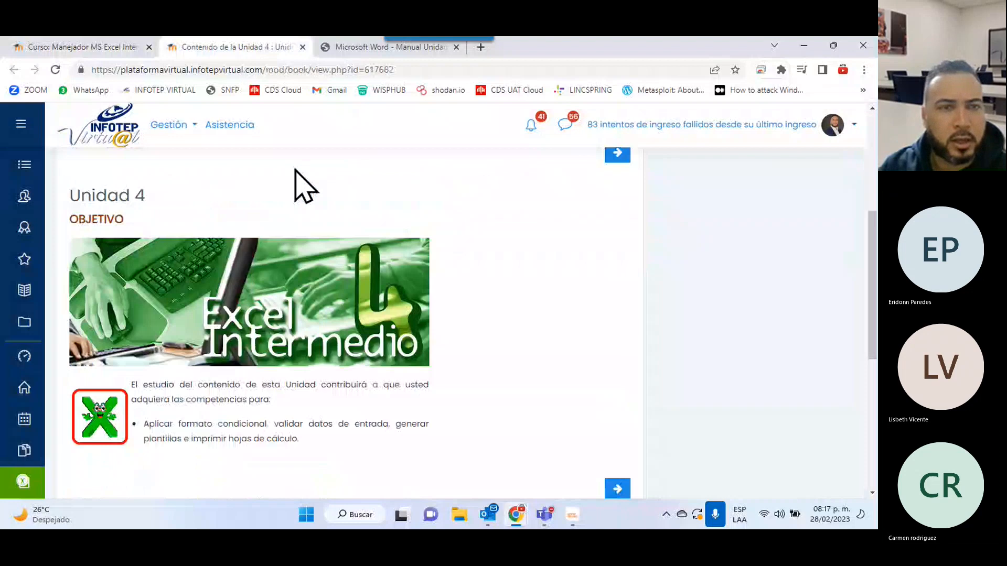
pyautogui.scroll(4, 294, 170)
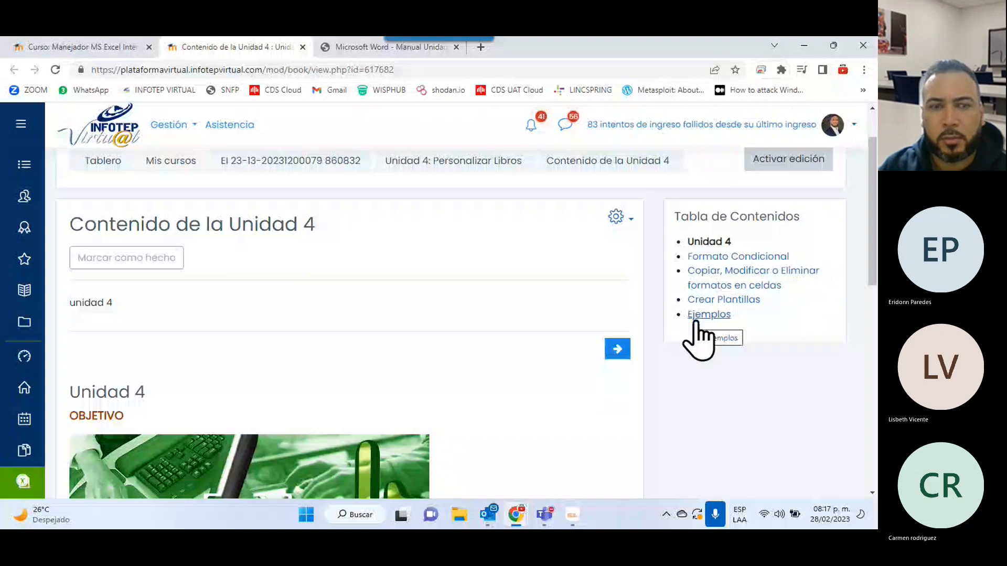
pyautogui.click(614, 351)
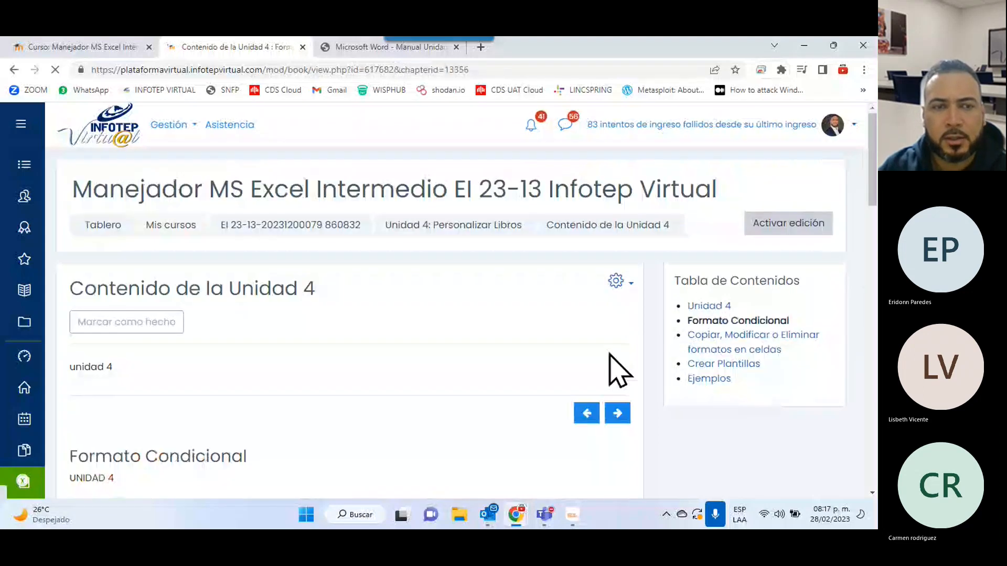
pyautogui.scroll(-3, 616, 371)
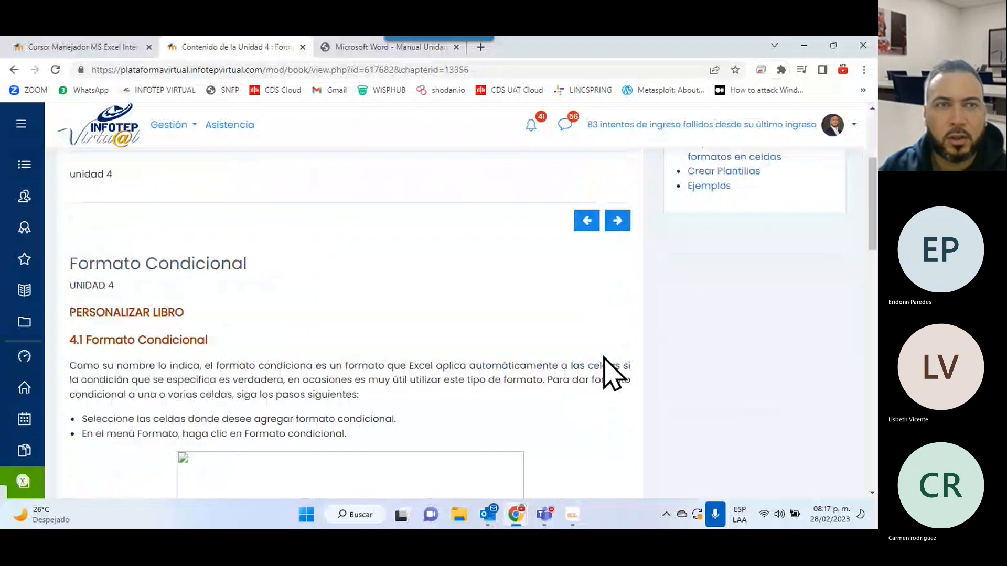
pyautogui.scroll(-8, 610, 372)
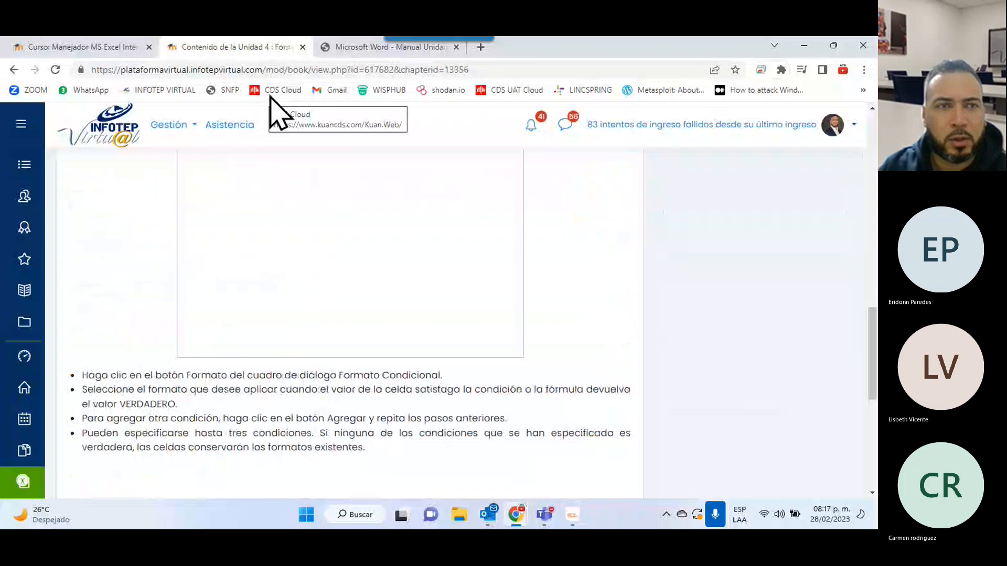
# Close the Unidad 4 content tab and read through the Manual Unidad 4 PDF.
pyautogui.click(303, 46)
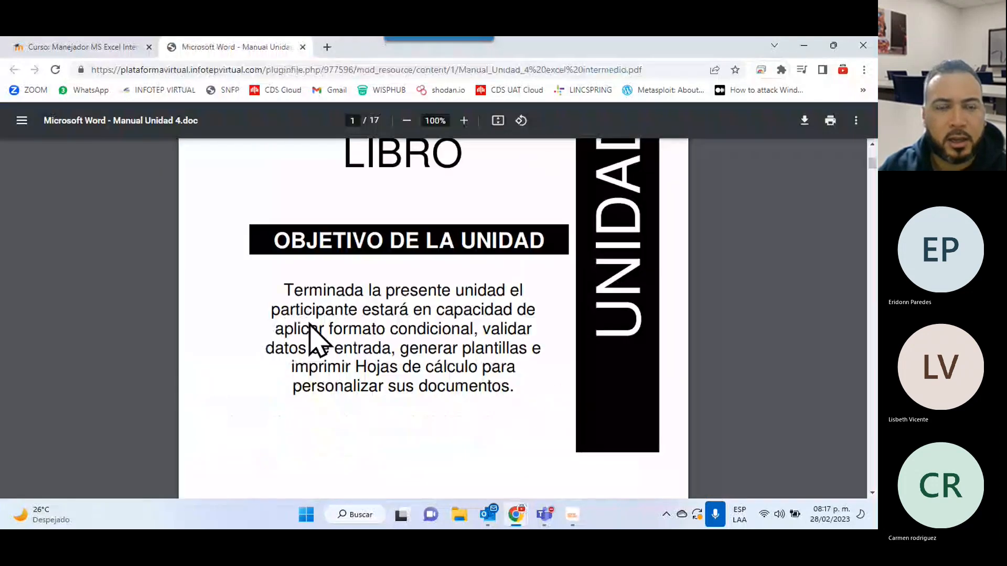
pyautogui.scroll(-15, 315, 341)
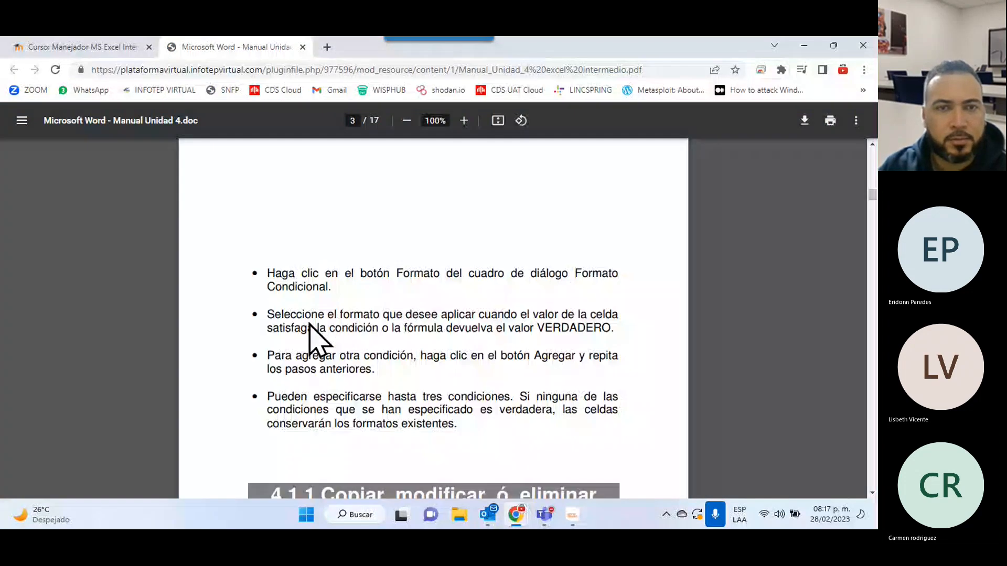
pyautogui.scroll(-20, 315, 341)
pyautogui.scroll(-10, 315, 341)
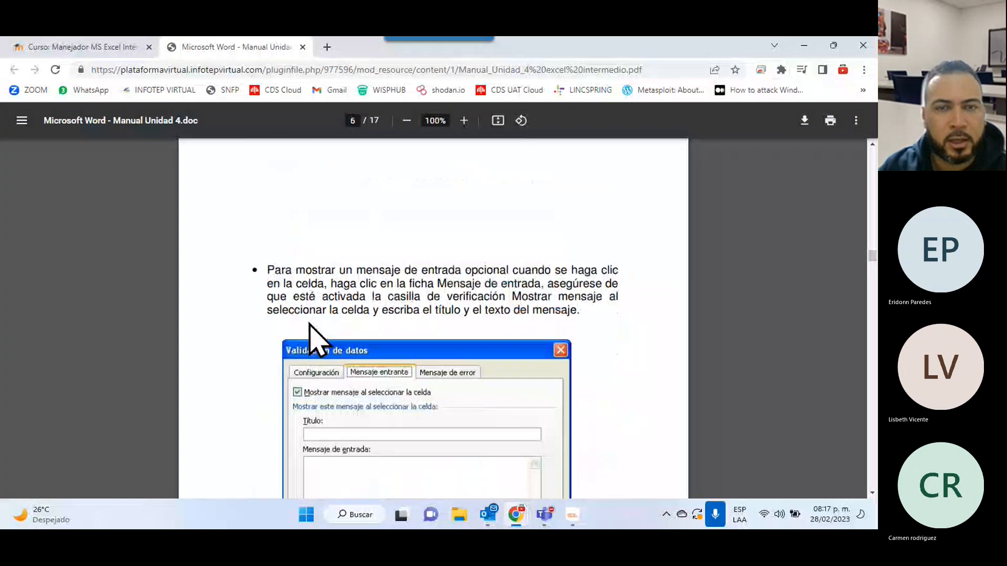
pyautogui.scroll(-10, 315, 341)
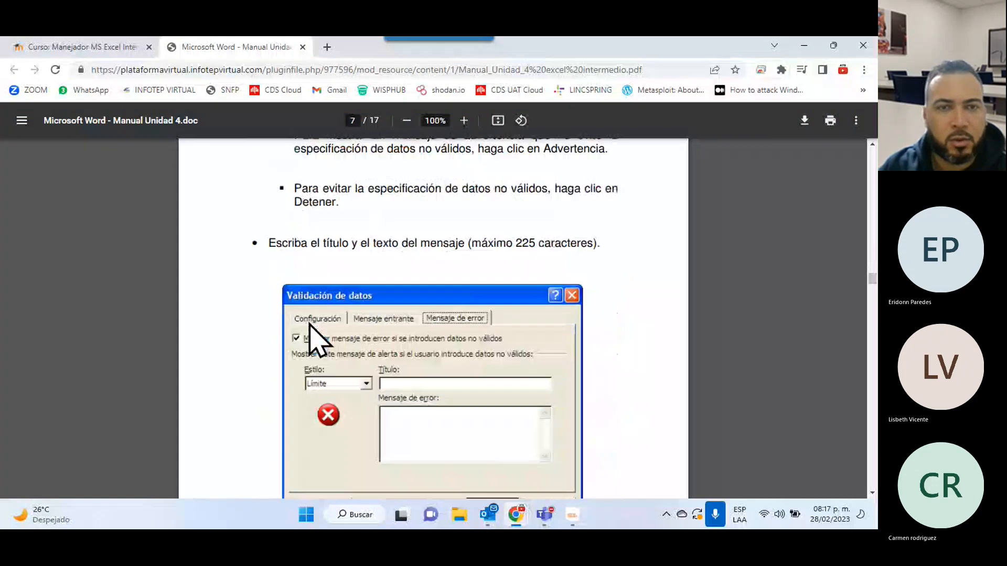
pyautogui.scroll(-10, 315, 340)
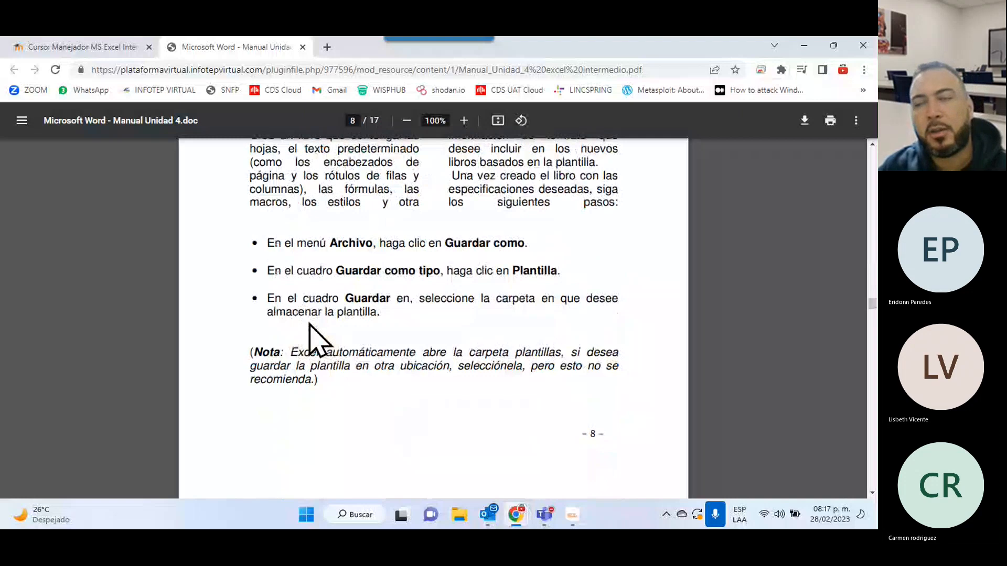
pyautogui.scroll(-15, 308, 323)
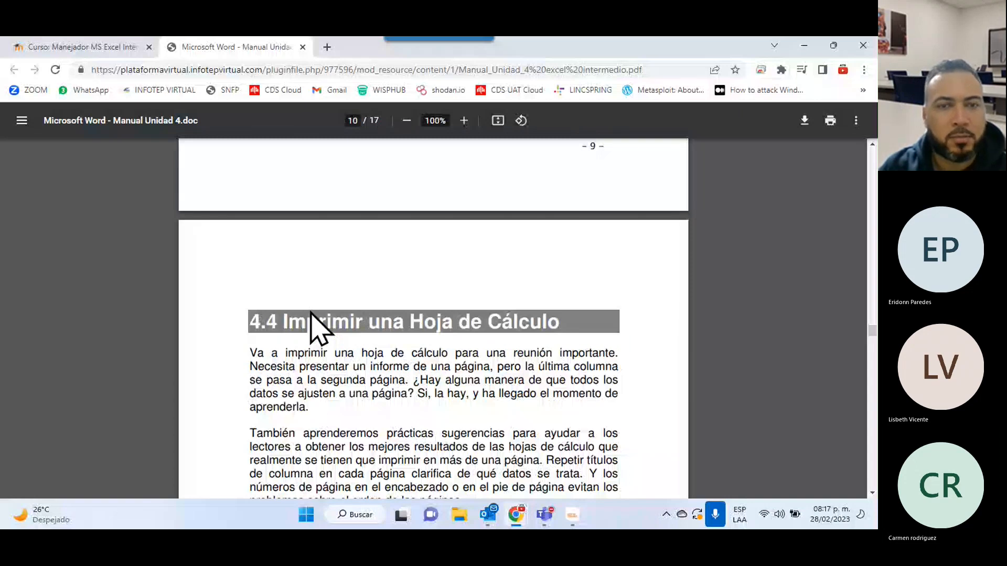
pyautogui.scroll(15, 310, 326)
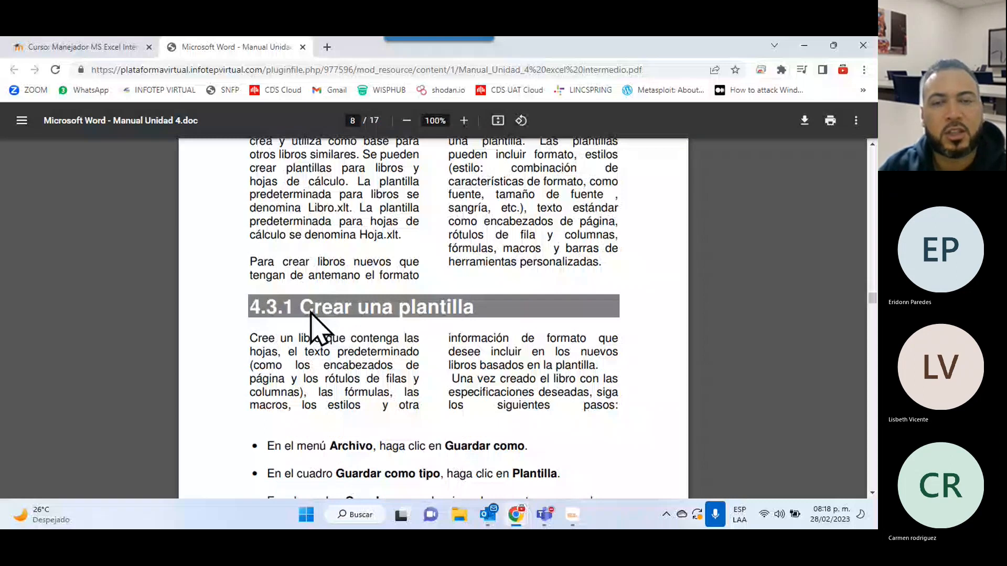
# Highlight the 'Crear una plantilla' heading, then return to the course page's Unidad 4 activities.
pyautogui.moveTo(310, 313); pyautogui.dragTo(497, 314)
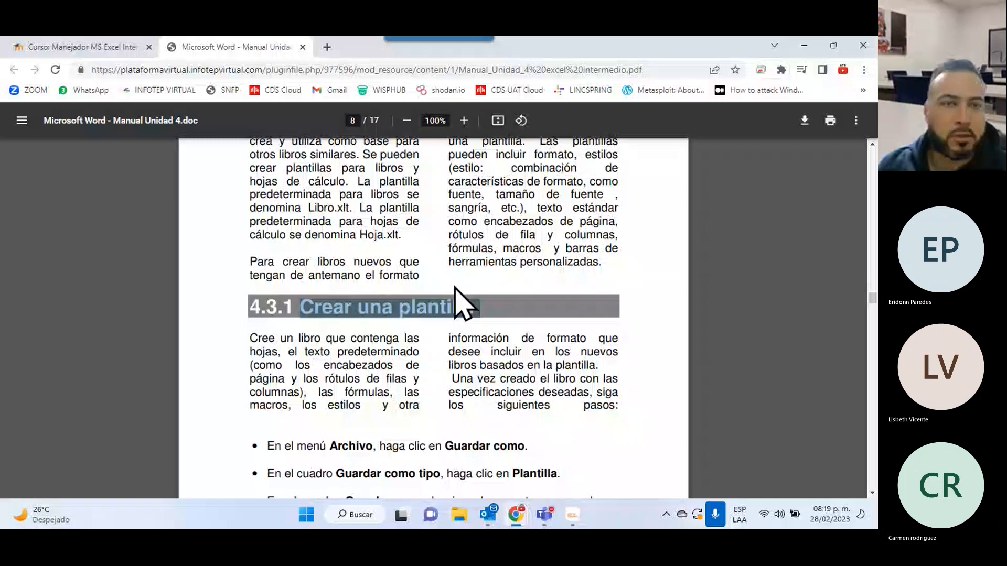
pyautogui.scroll(-10, 282, 385)
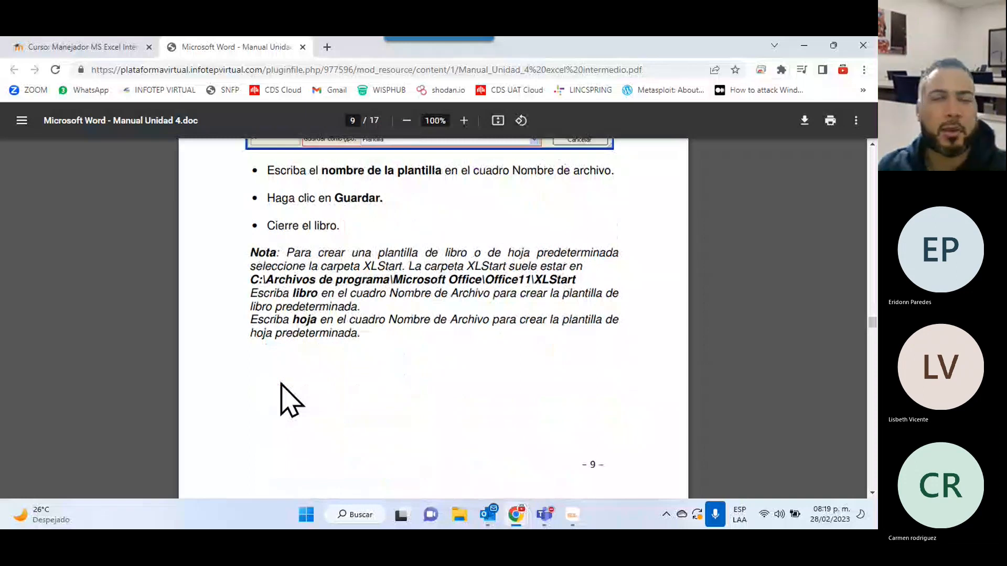
pyautogui.scroll(-8, 176, 278)
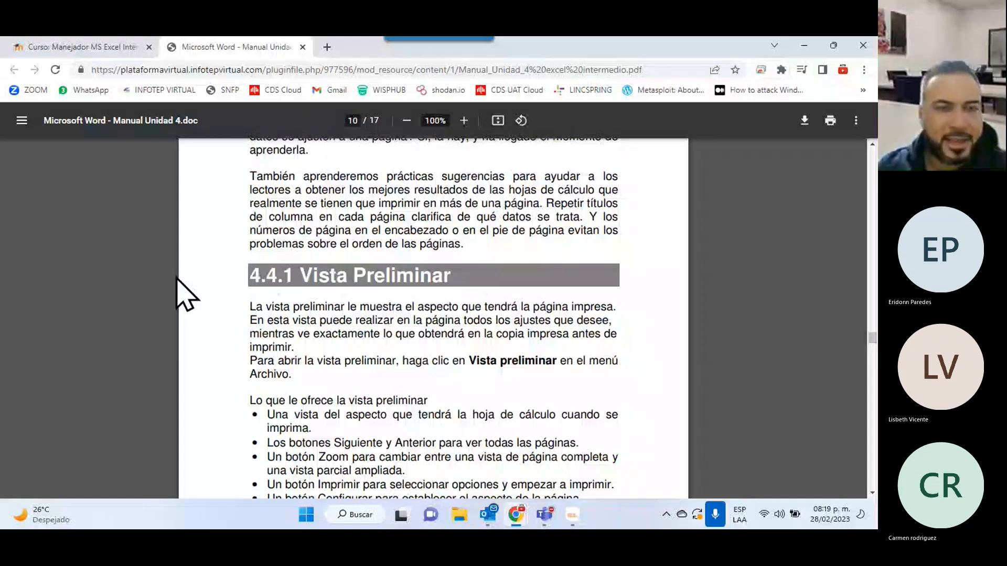
pyautogui.hotkey('ctrl', 'shift', 'Tab')
pyautogui.scroll(-3, 341, 315)
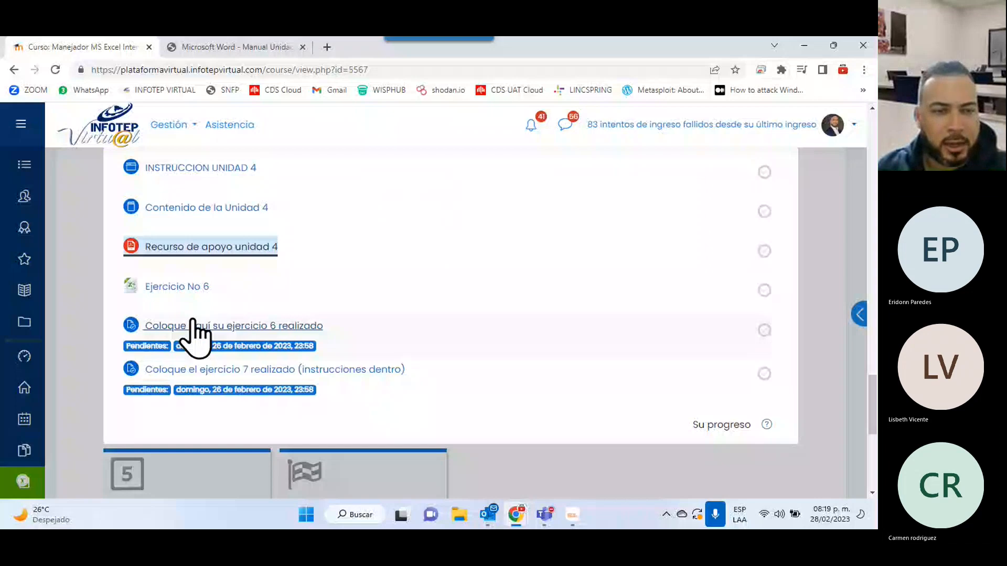
# Open Ejercicio No 6 from the course page as Ejercicio_6_Excel_Avanzado (15).xls in Excel.
pyautogui.middleClick(178, 287)
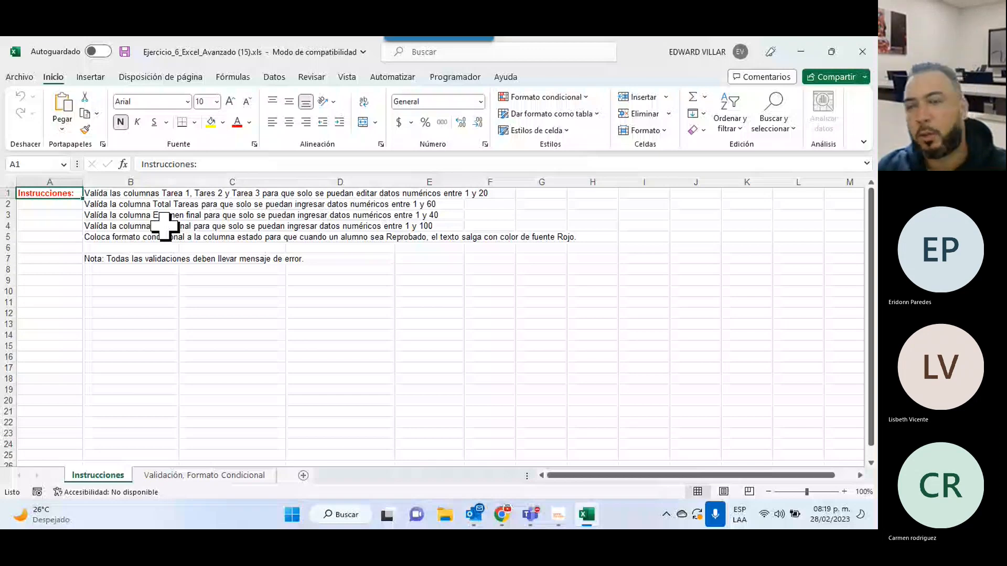
# Read the Instrucciones sheet, then switch to the 'Validación, Formato Condicional' sheet.
pyautogui.scroll(4, 164, 227)
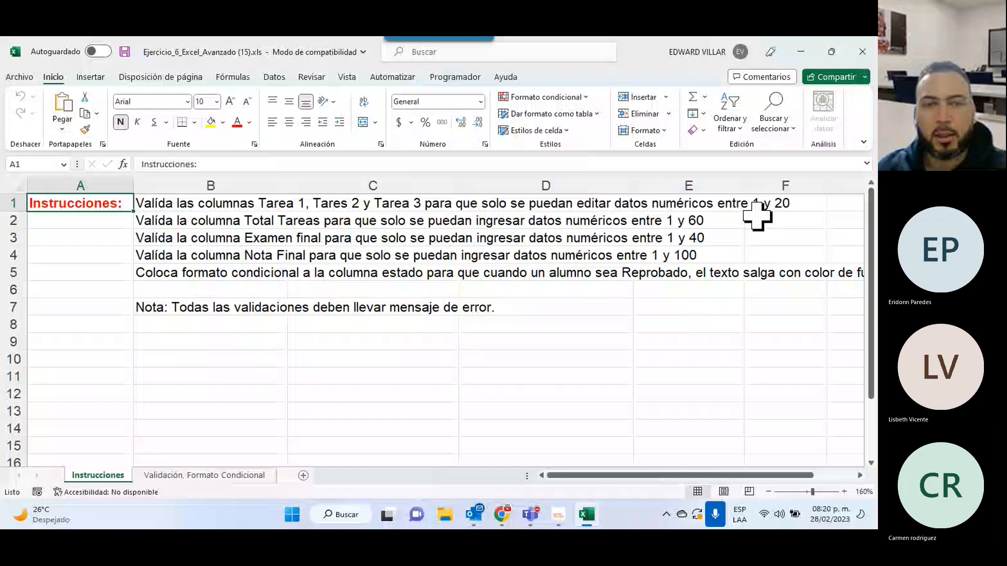
pyautogui.click(220, 475)
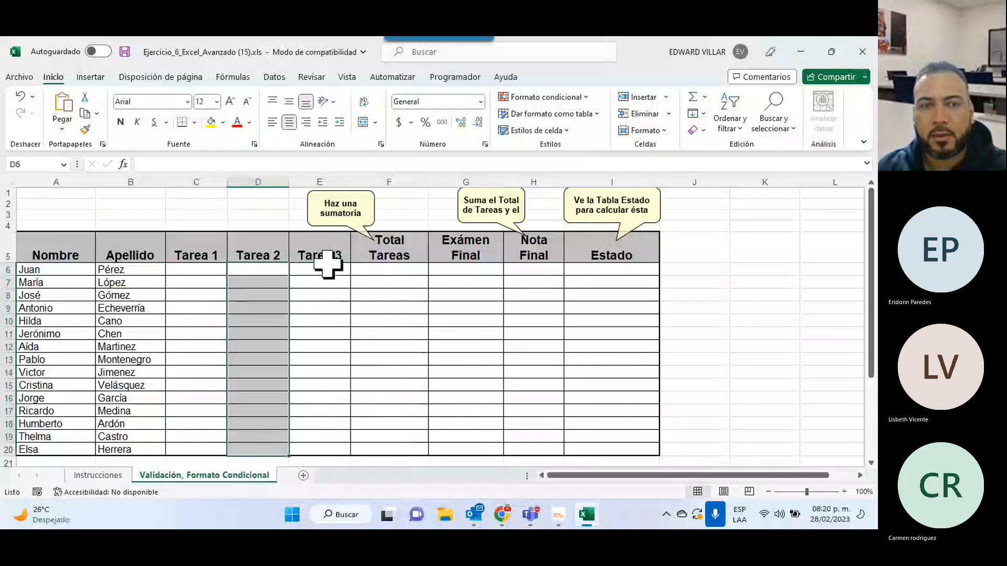
# Point out the Tarea 3, Total Tareas and Nota Final cells, then return to Instrucciones.
pyautogui.moveTo(328, 265); pyautogui.dragTo(319, 414)
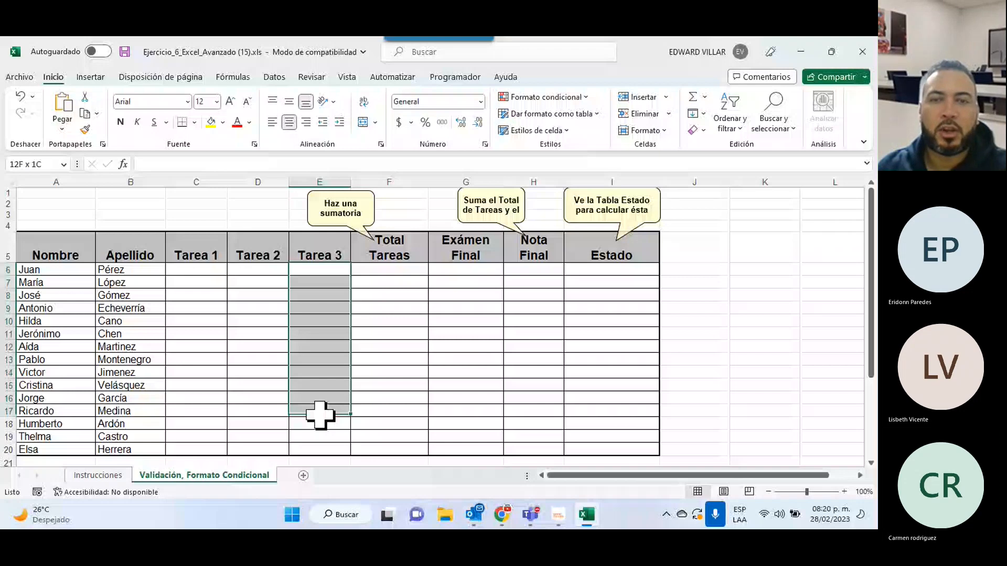
pyautogui.moveTo(320, 415); pyautogui.dragTo(320, 449)
pyautogui.moveTo(389, 270); pyautogui.dragTo(389, 450)
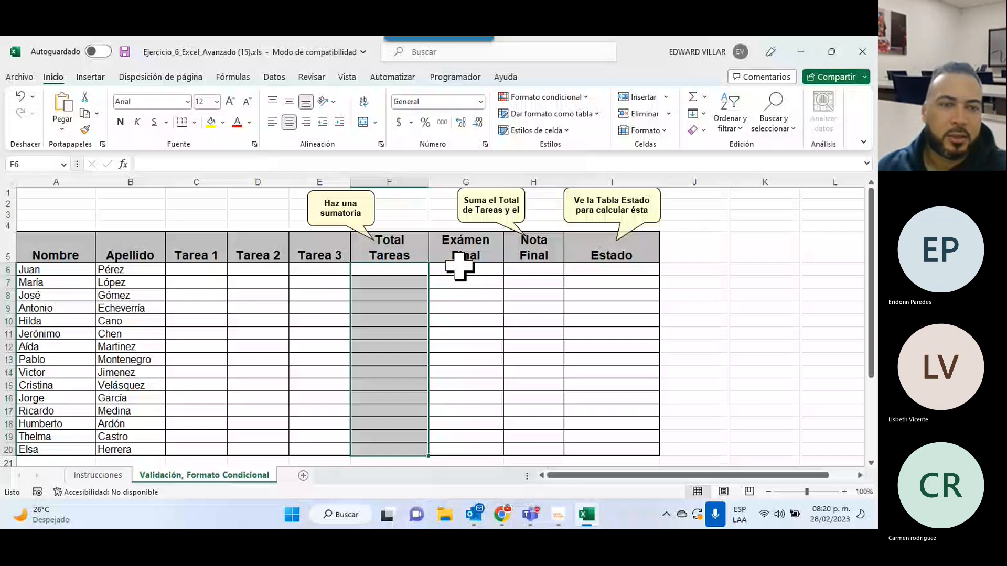
pyautogui.moveTo(534, 270); pyautogui.dragTo(533, 449)
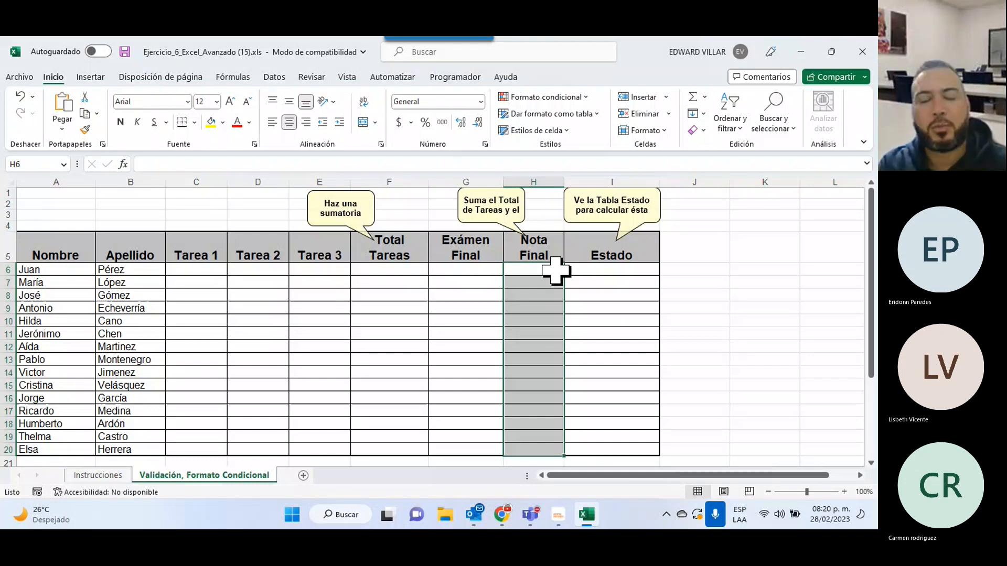
pyautogui.hotkey('ctrl', 'pageup')
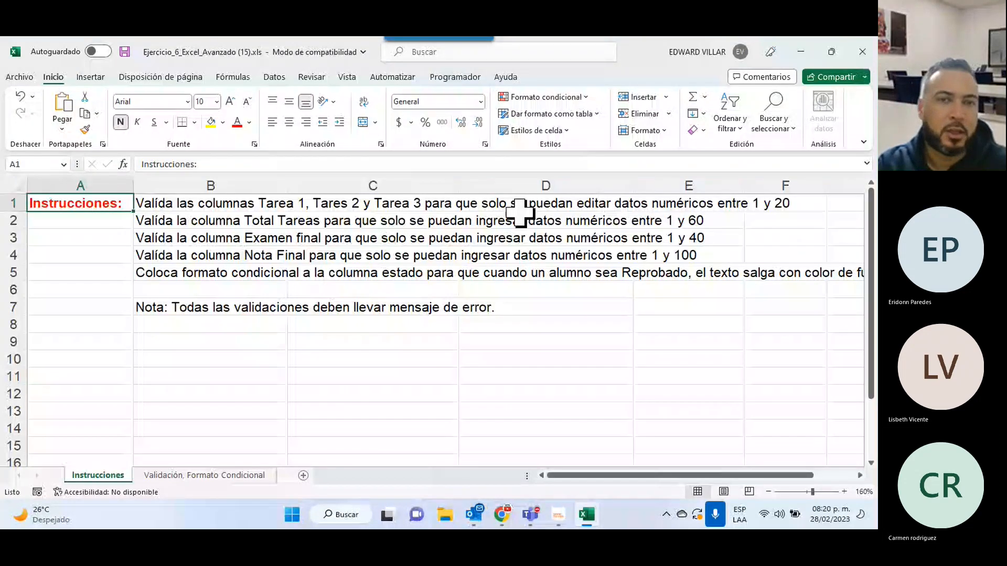
# Switch back to the 'Validación, Formato Condicional' sheet with the empty grade table.
pyautogui.click(212, 474)
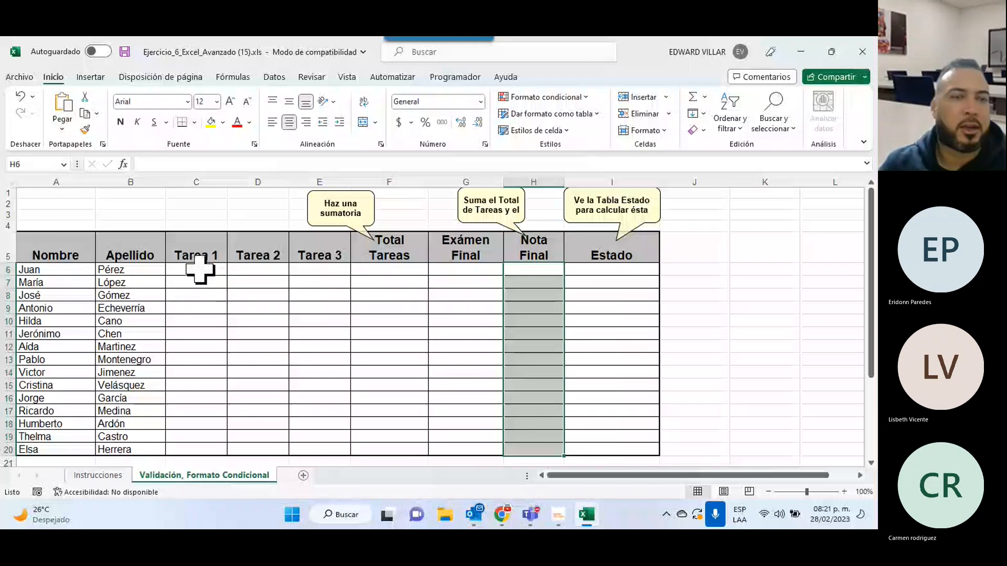
pyautogui.click(200, 269)
pyautogui.write('dsadsaf')
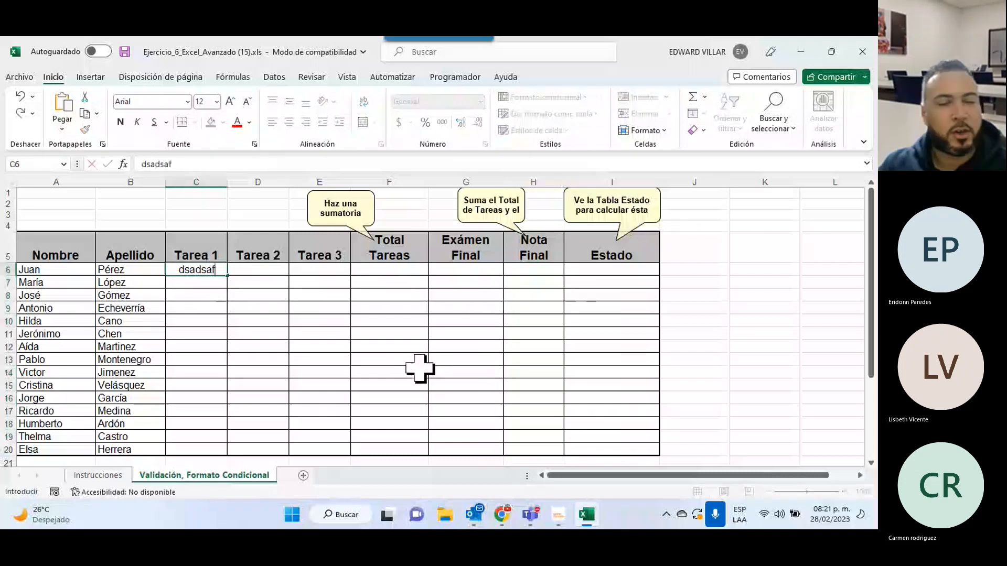
pyautogui.write('3444')
pyautogui.press('Return')
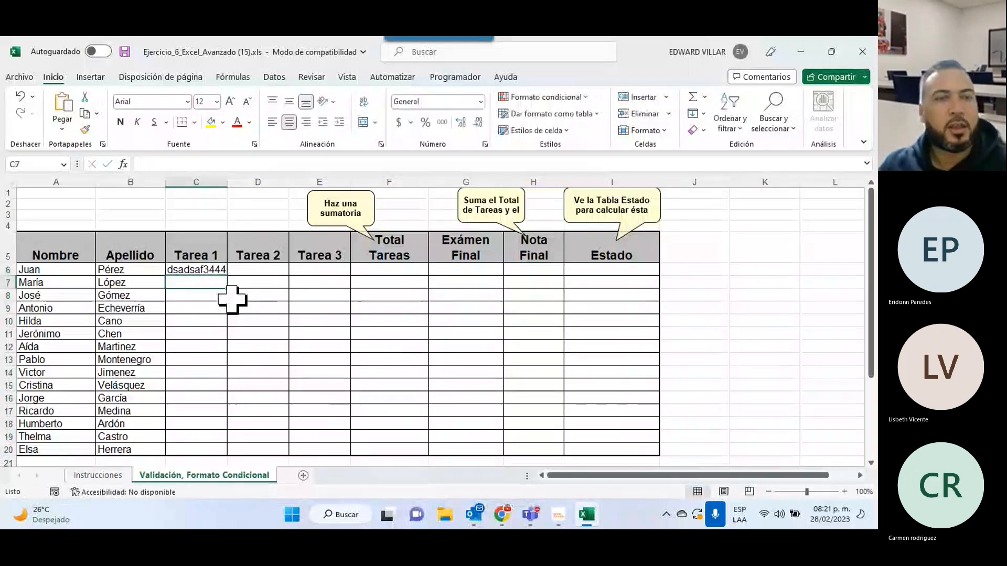
pyautogui.click(207, 269)
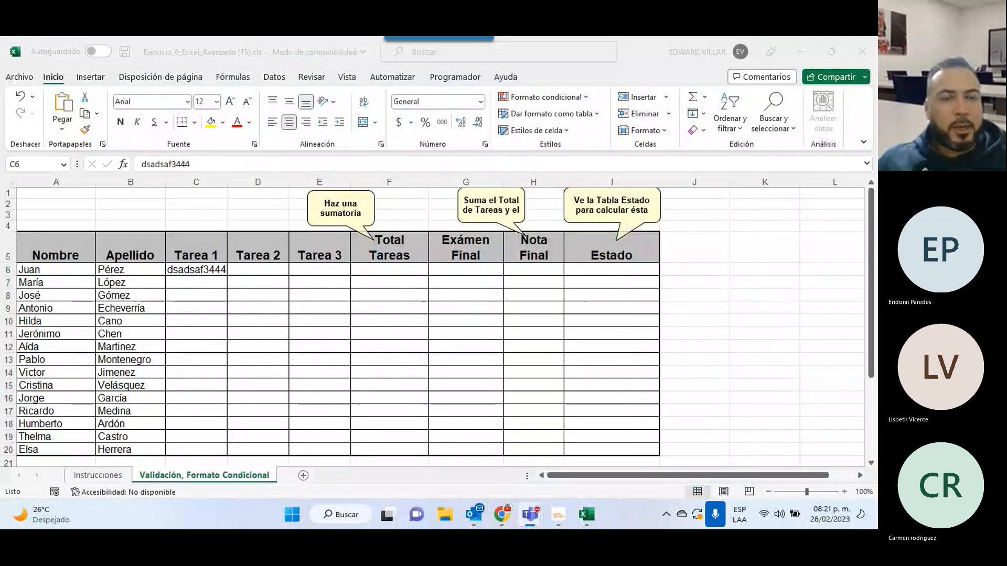
pyautogui.press('Delete')
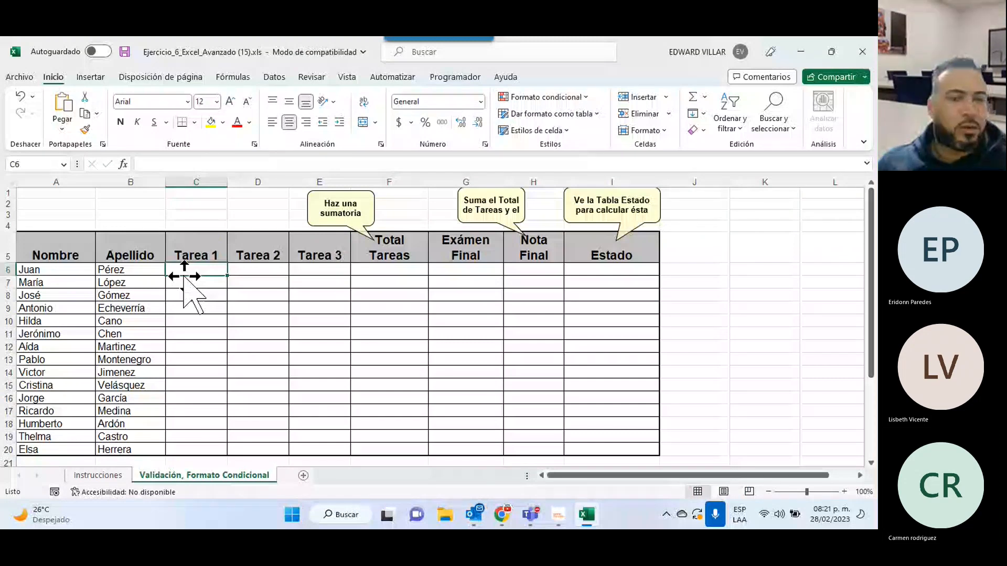
# Select C6:E20 and open Validación de datos from the Datos tab.
pyautogui.moveTo(188, 270); pyautogui.dragTo(320, 450)
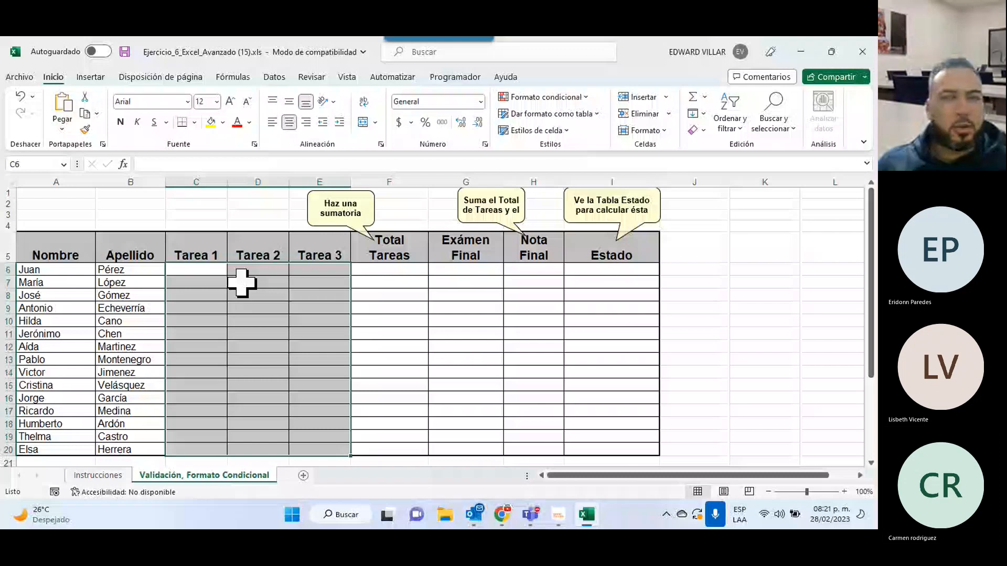
pyautogui.click(286, 79)
pyautogui.click(599, 126)
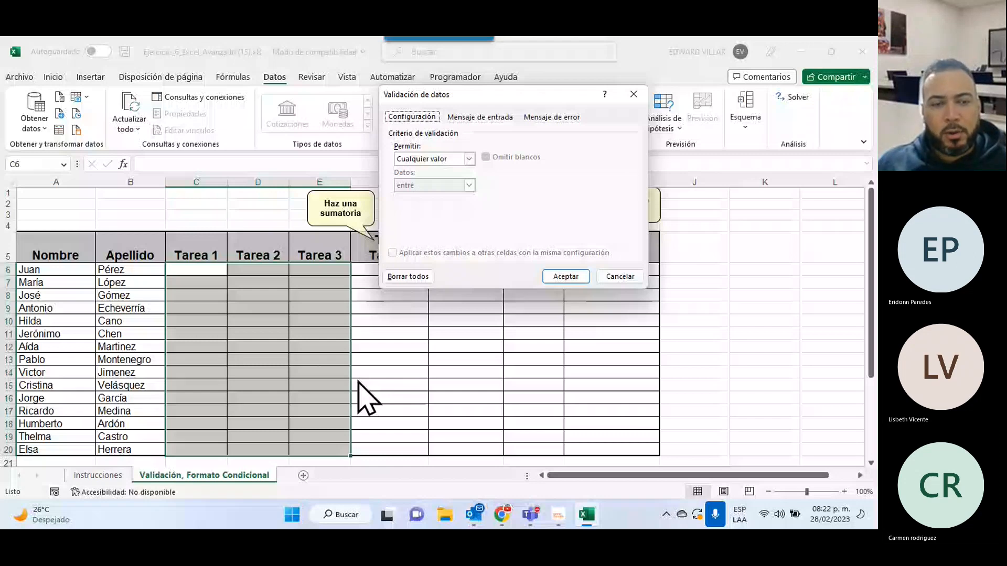
# Restrict the Tarea cells to whole numbers (Número entero) between 1 and 20.
pyautogui.click(433, 159)
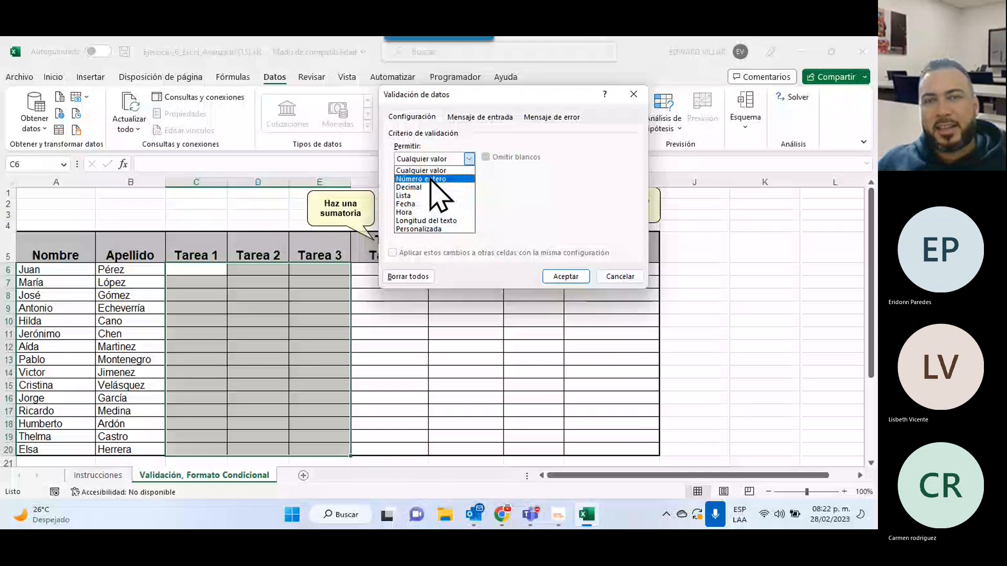
pyautogui.click(431, 178)
pyautogui.write('1')
pyautogui.press('Tab')
pyautogui.write('20')
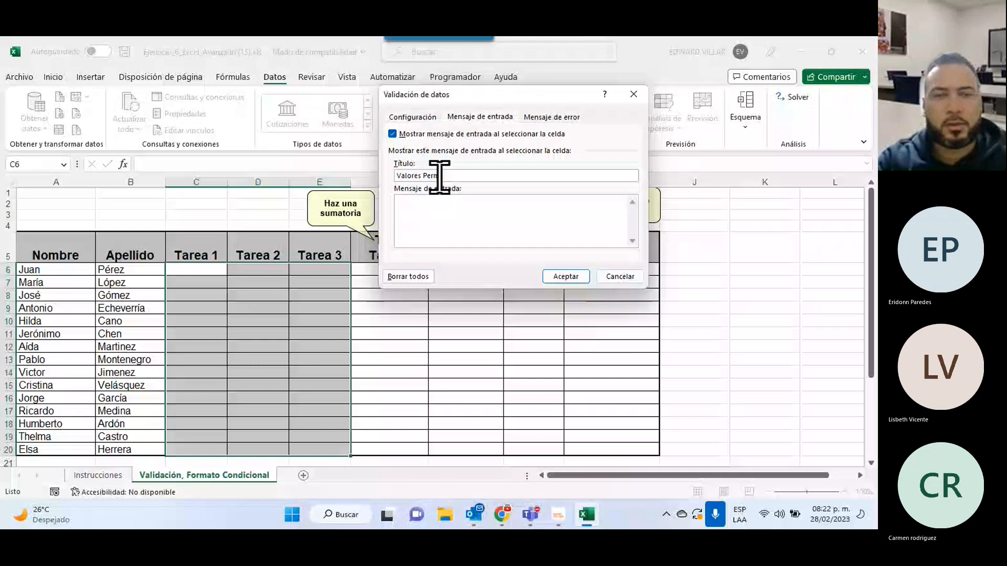
# Enter input message title 'Valores Permitidos.' and text 'Los valores permitidos deben estar comprendidos entre 1 y 20.'.
pyautogui.write('itidos.')
pyautogui.press('Tab')
pyautogui.write('Los valores')
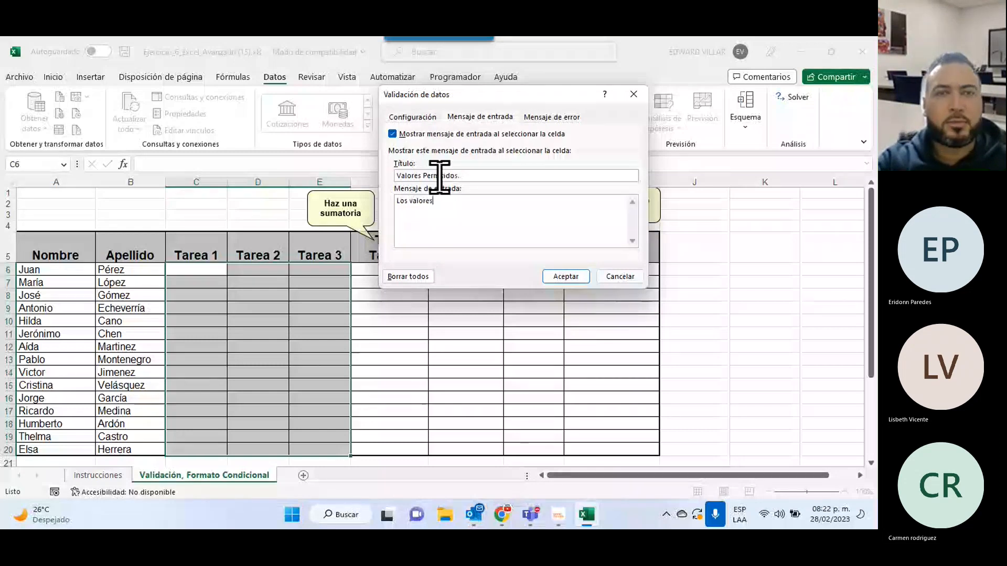
pyautogui.write(' permitido')
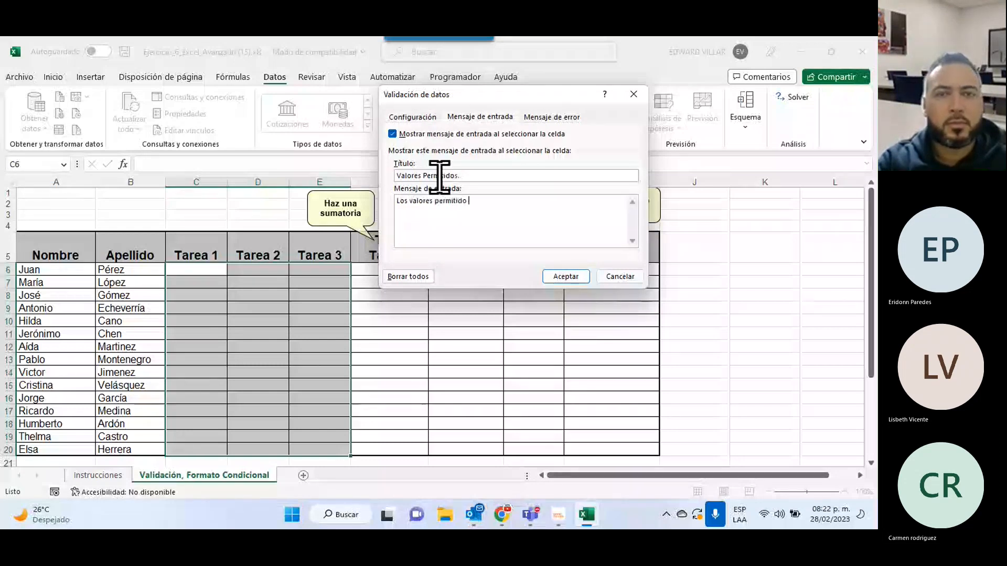
pyautogui.write('s deben e')
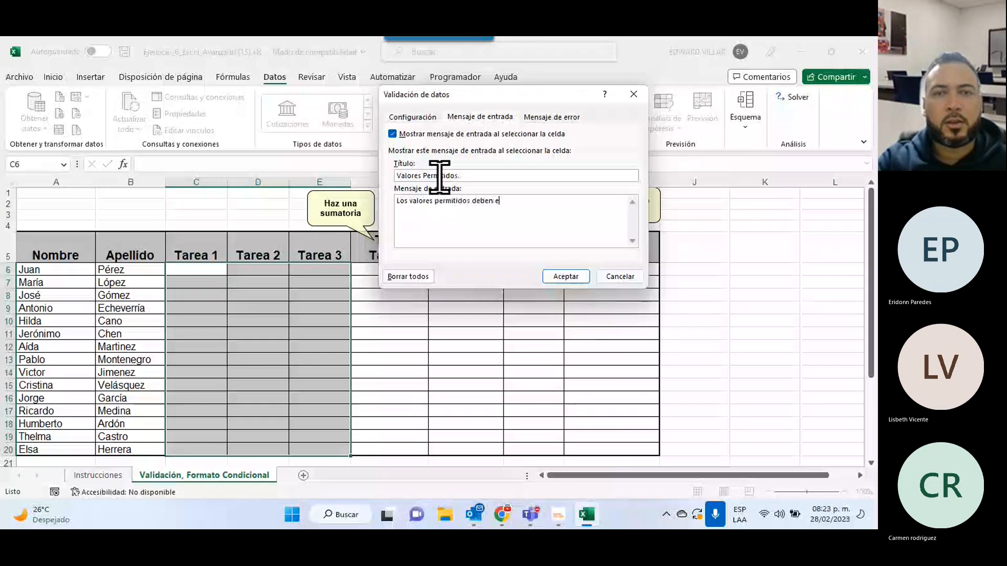
pyautogui.write('star com')
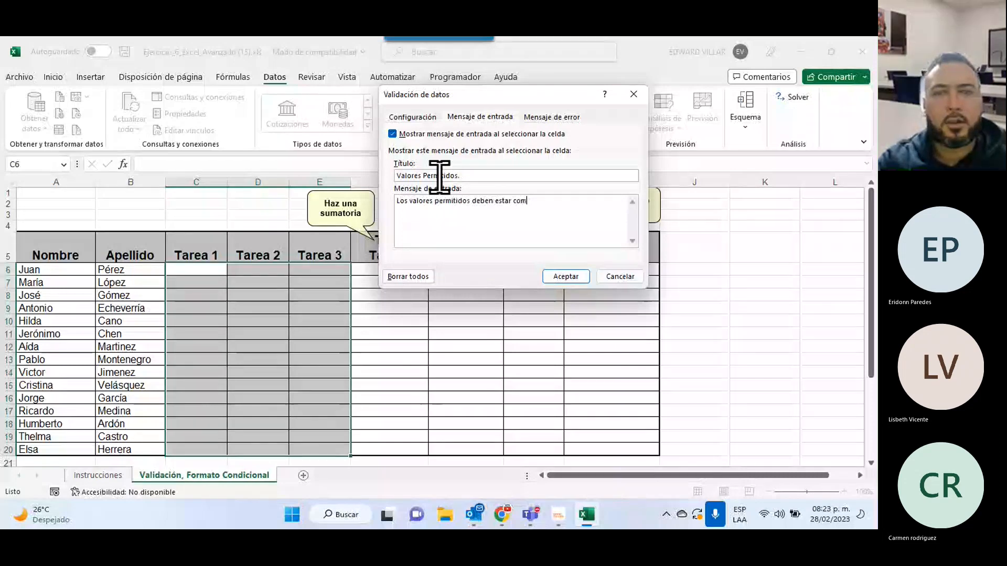
pyautogui.write('prendidos ')
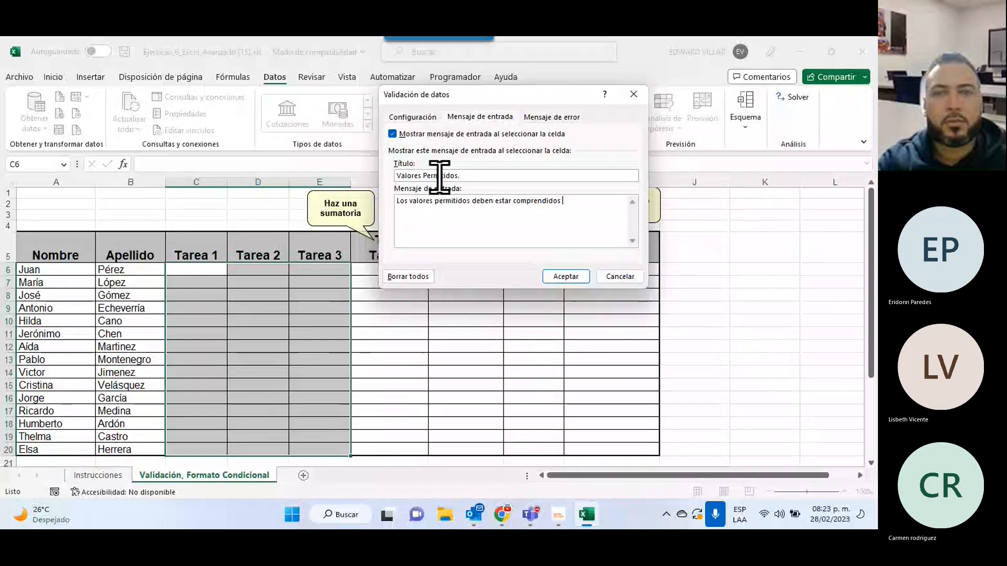
pyautogui.write('entre 1 y 20.')
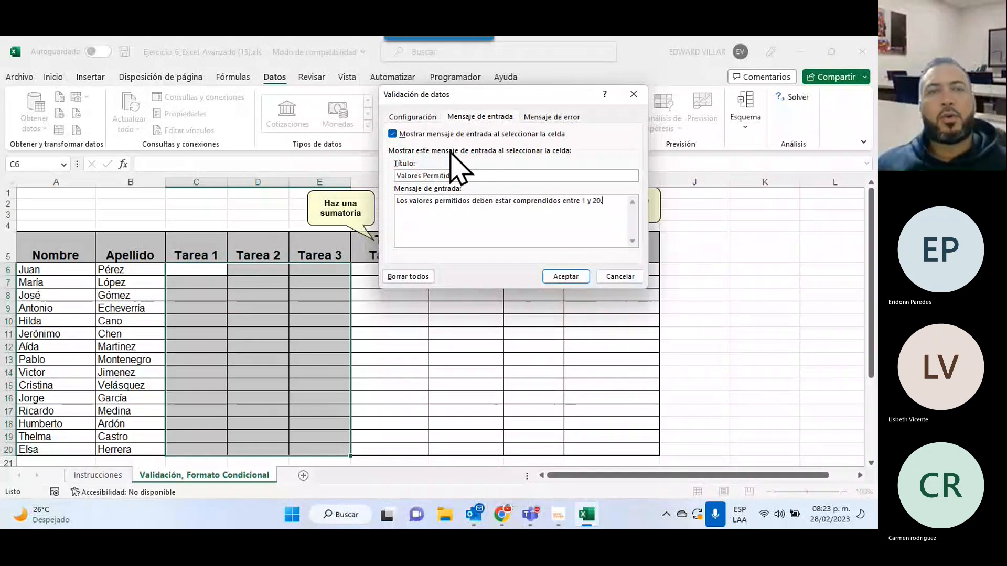
# On the error alert settings, try the warning and information styles, then keep the Alto stop style.
pyautogui.click(551, 116)
pyautogui.click(453, 176)
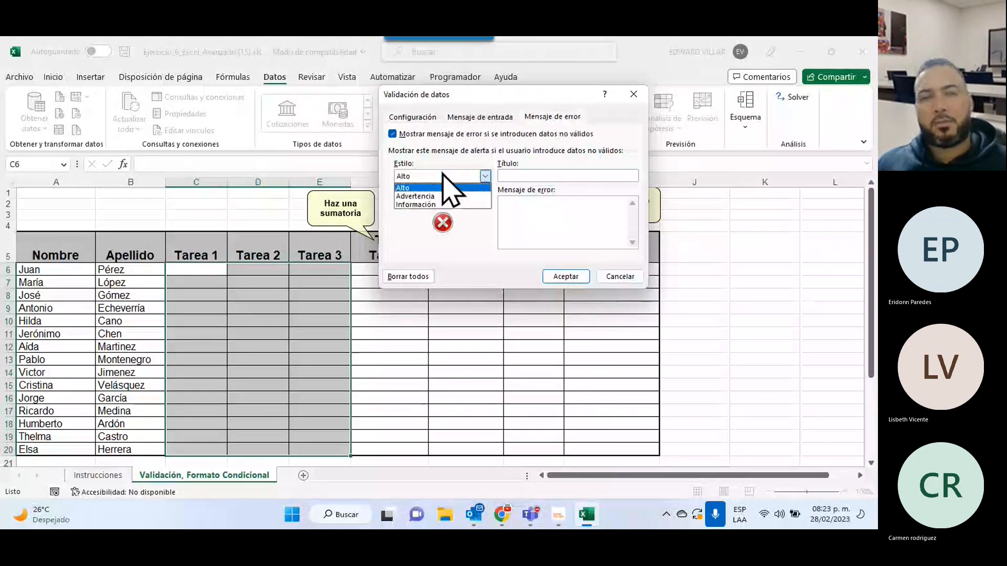
pyautogui.click(419, 197)
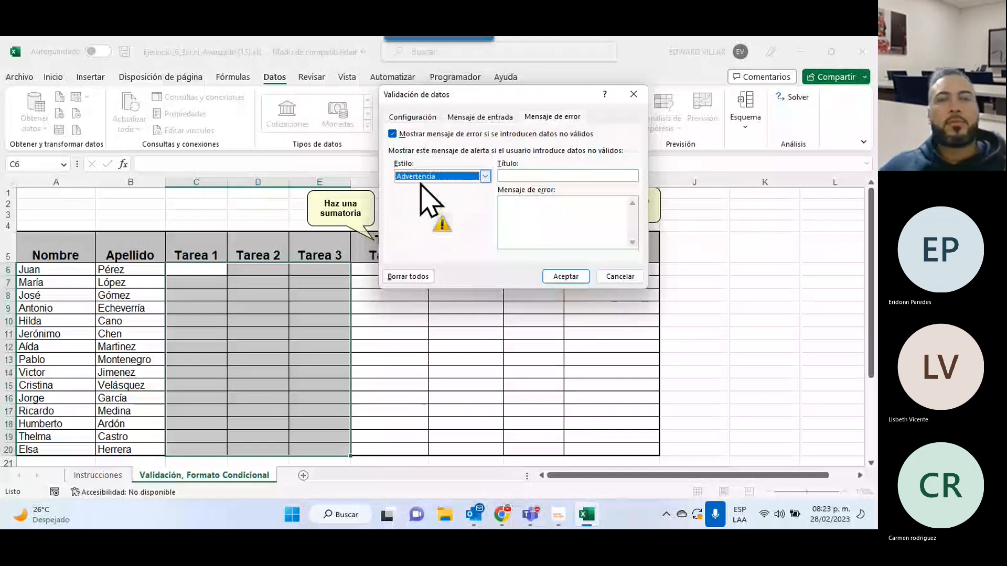
pyautogui.press('Down')
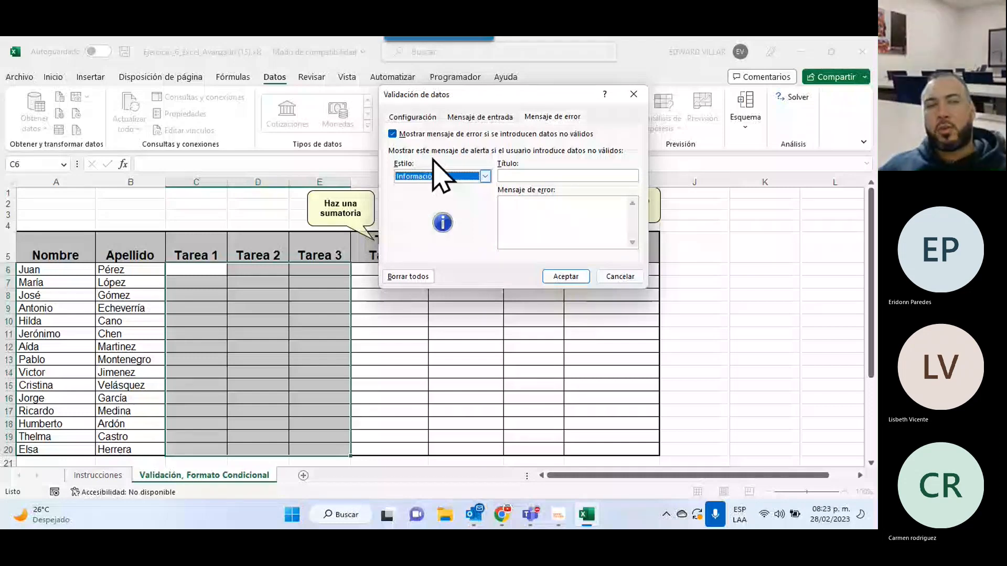
pyautogui.click(441, 176)
pyautogui.click(409, 187)
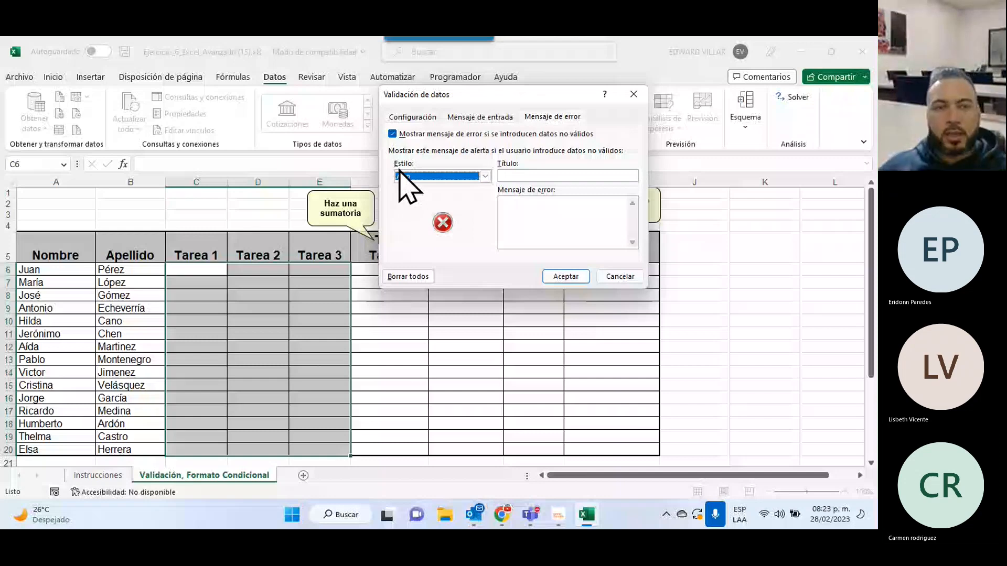
pyautogui.click(400, 175)
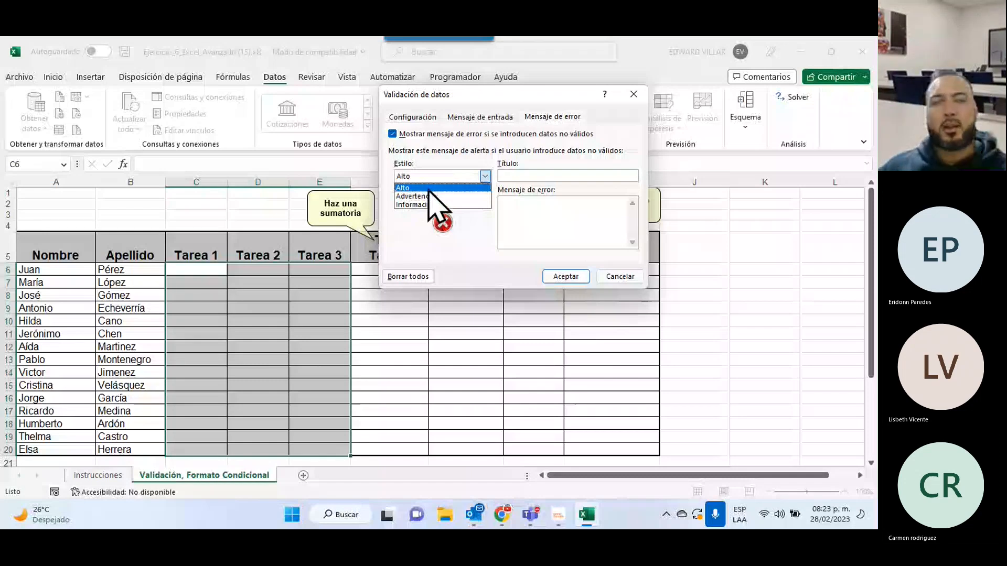
pyautogui.click(429, 188)
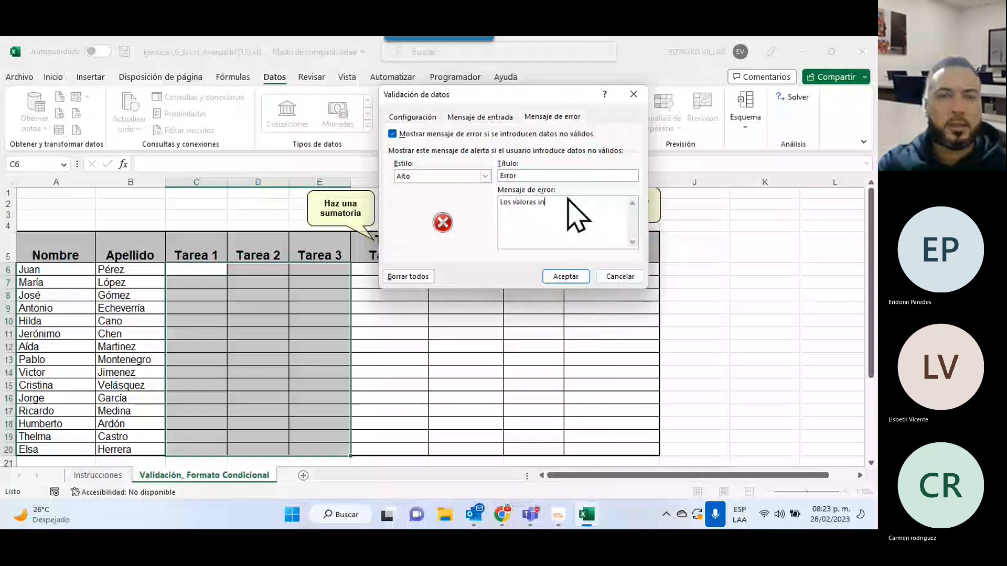
# Complete the error message 'Los valores insertados estan fuera del rango permitido.'.
pyautogui.write('sertado')
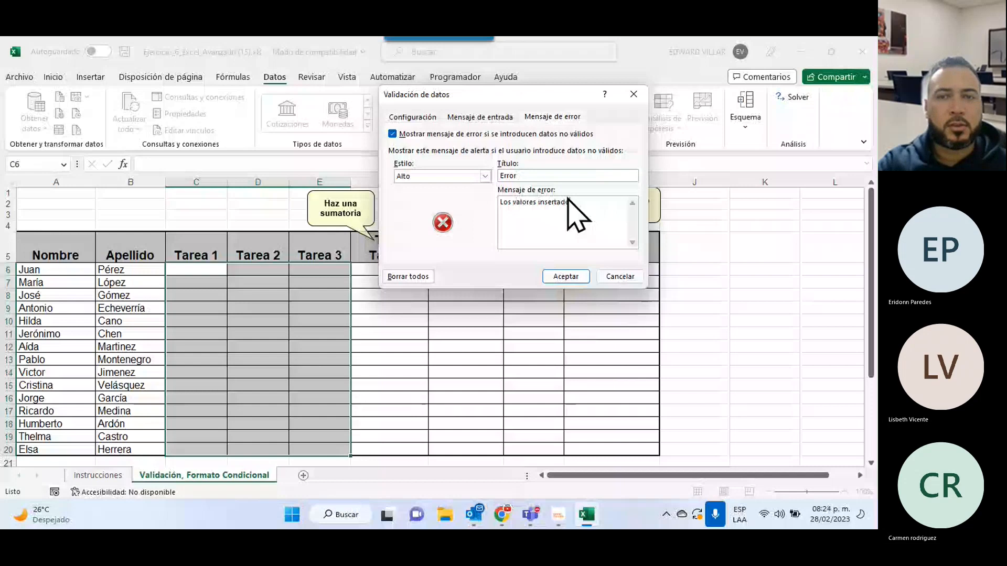
pyautogui.write('s estan fuera del rango permiti')
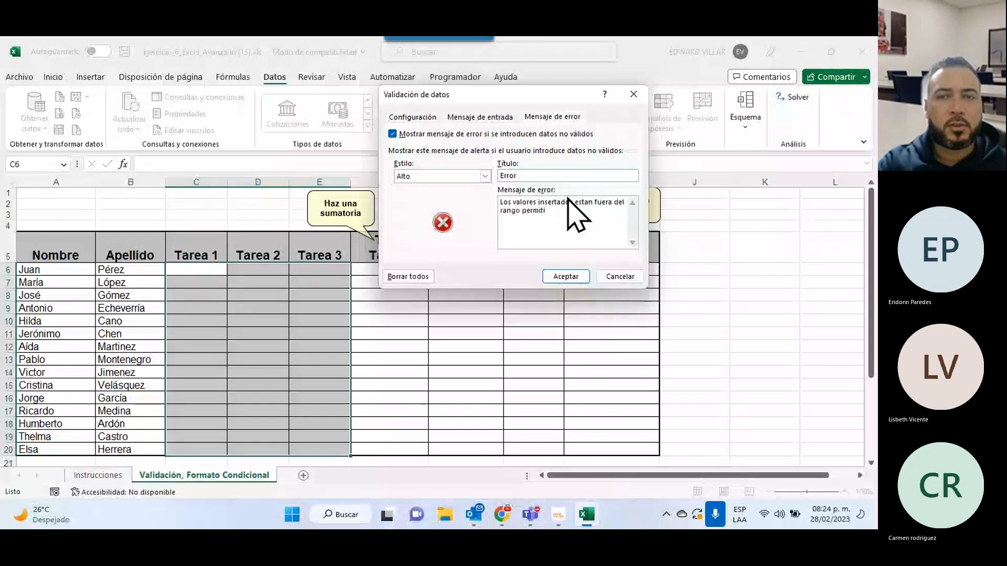
pyautogui.write('do.')
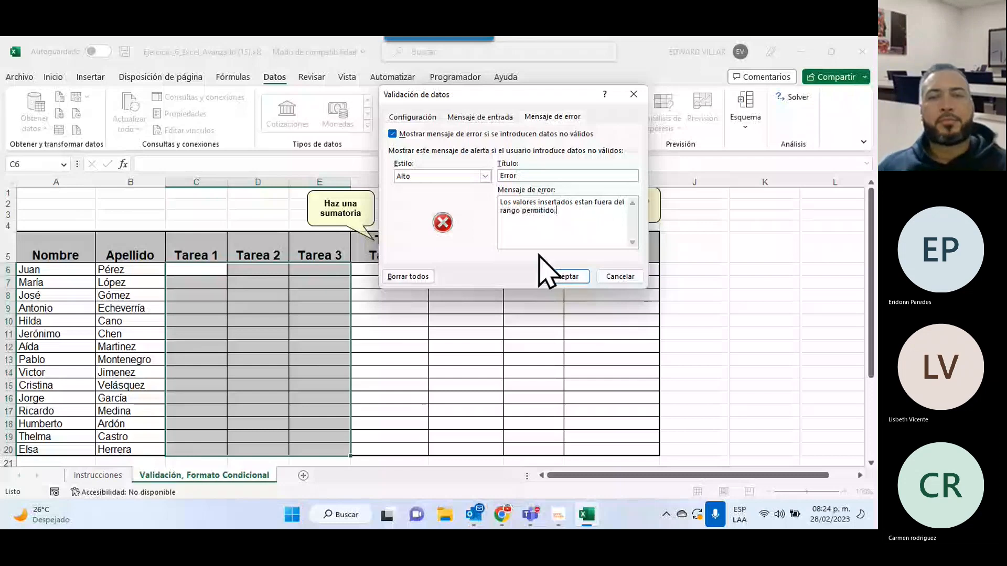
# Apply the Tarea validation, check the cells' input messages, and see 21 rejected in Tarea 3.
pyautogui.click(565, 276)
pyautogui.moveTo(390, 270); pyautogui.dragTo(390, 310)
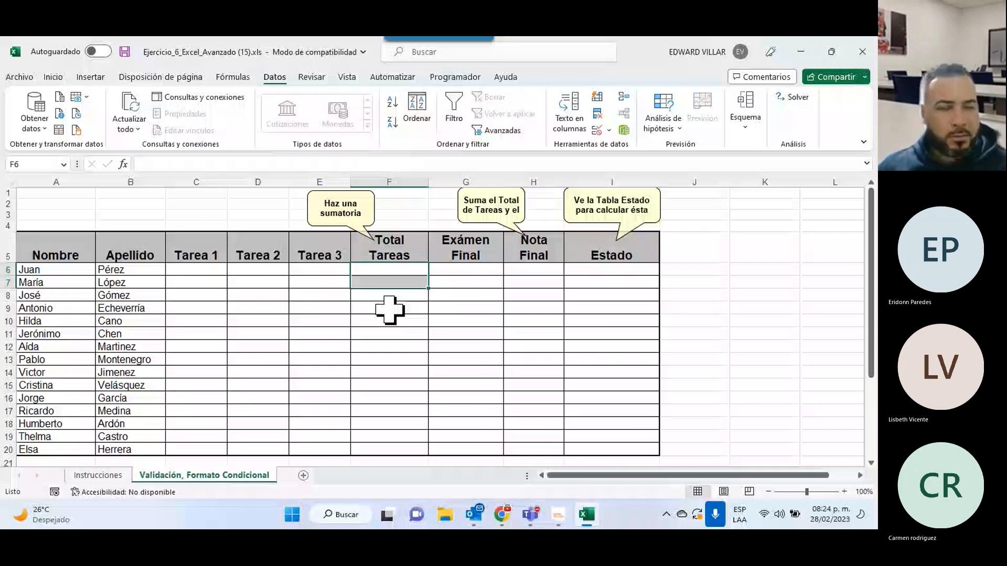
pyautogui.click(321, 282)
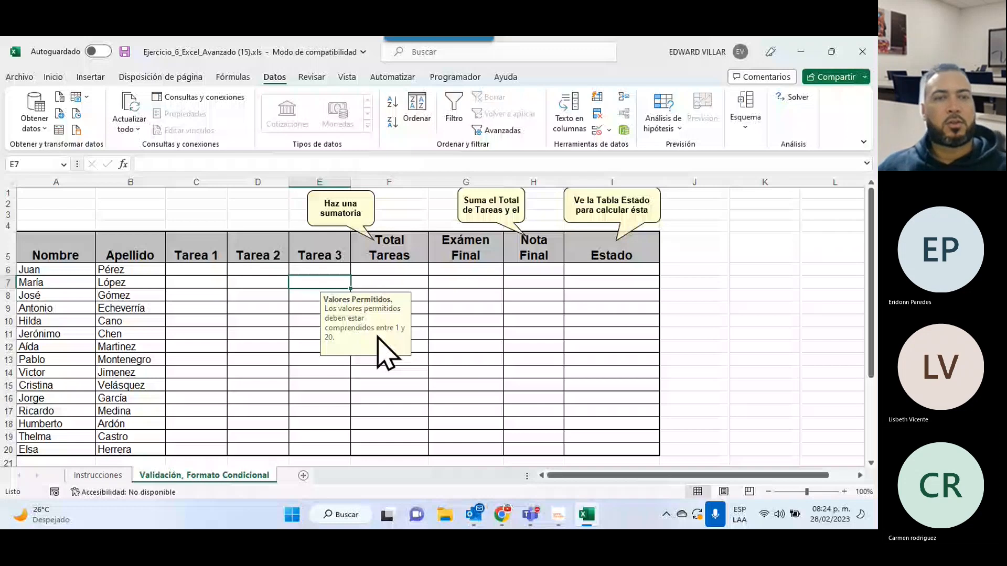
pyautogui.click(212, 270)
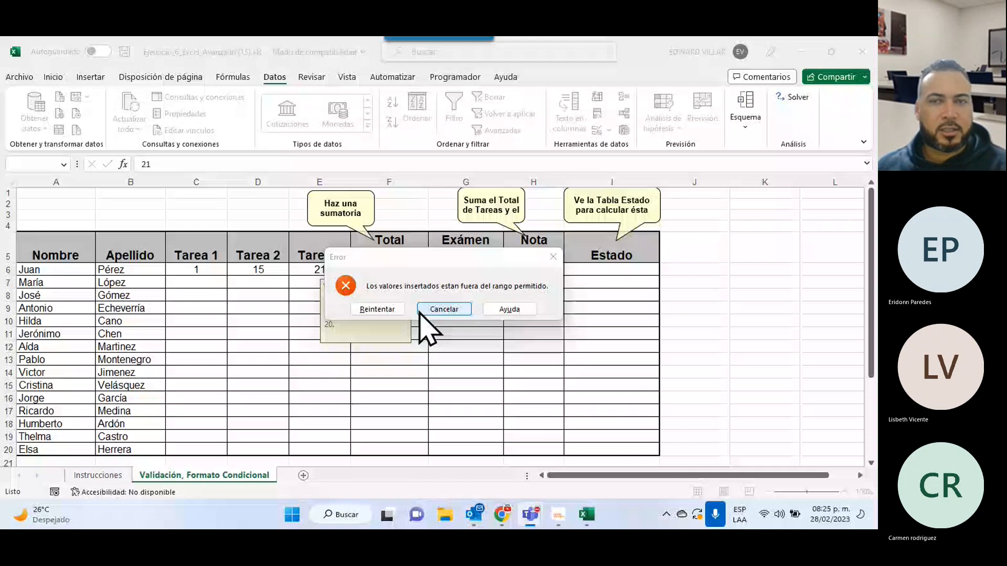
# Cancel the rejected 21, enter grades 20, 15 and 20, then select Exámen Final cells G6:G20.
pyautogui.click(421, 312)
pyautogui.write('dsfgsdf')
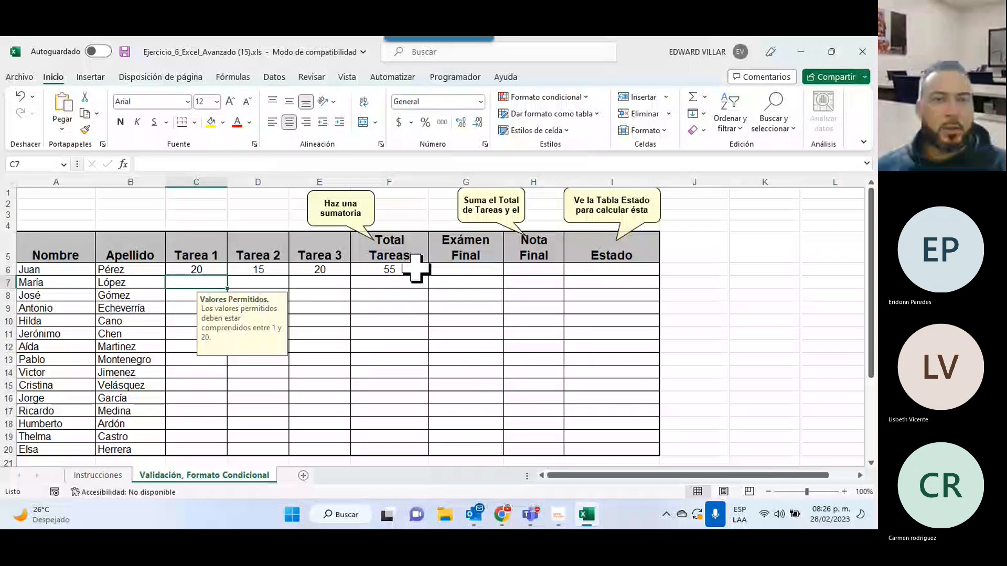
pyautogui.moveTo(466, 269); pyautogui.dragTo(467, 450)
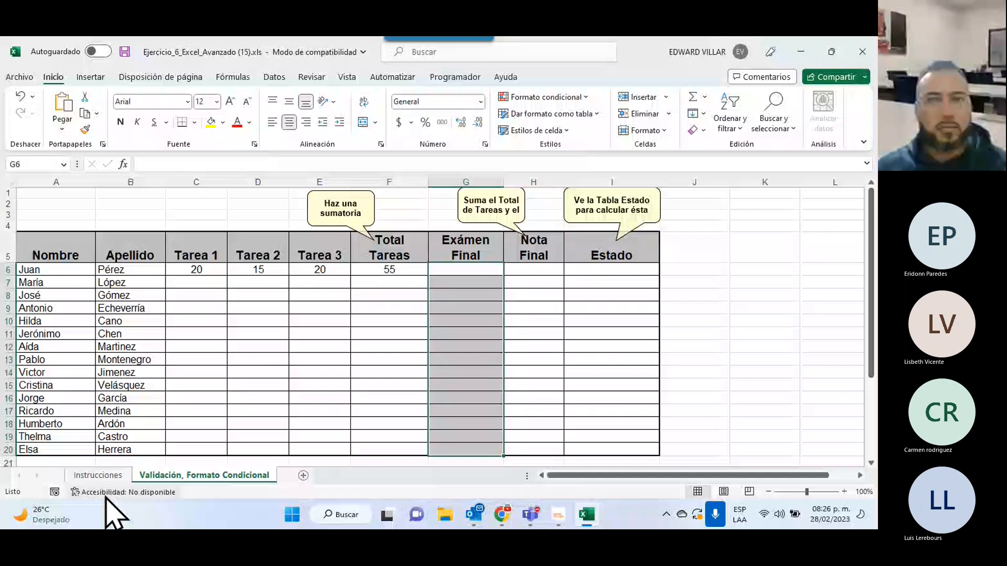
# Read the rules on the Instrucciones sheet, then open Data Validation for the Exámen Final cells.
pyautogui.click(98, 475)
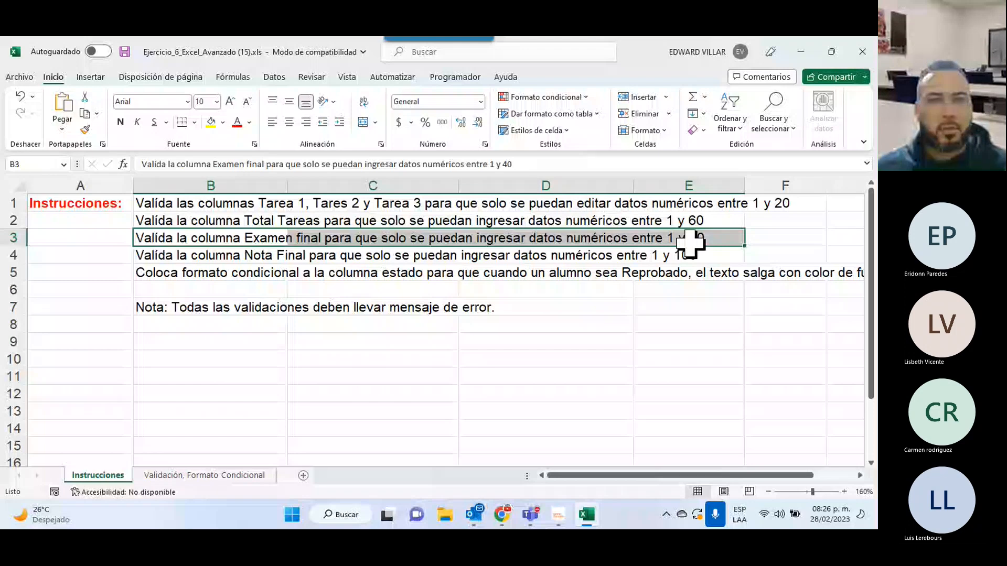
pyautogui.hotkey('ctrl', 'pagedown')
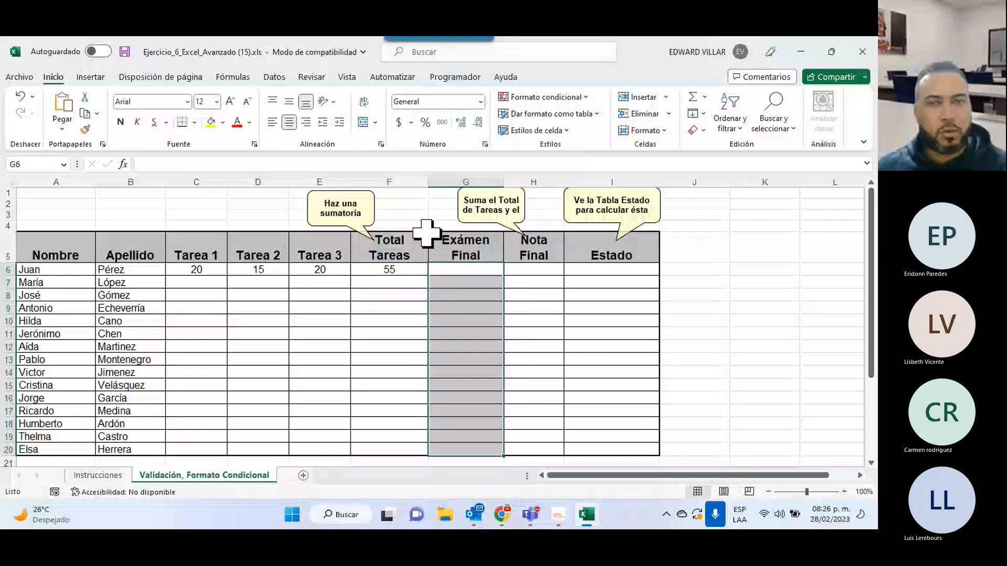
pyautogui.click(274, 77)
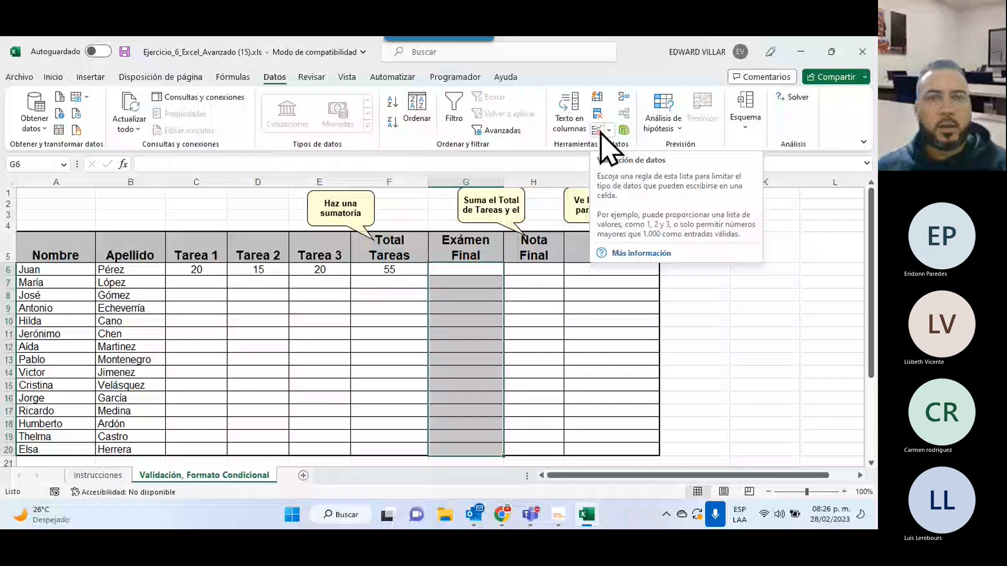
pyautogui.click(597, 131)
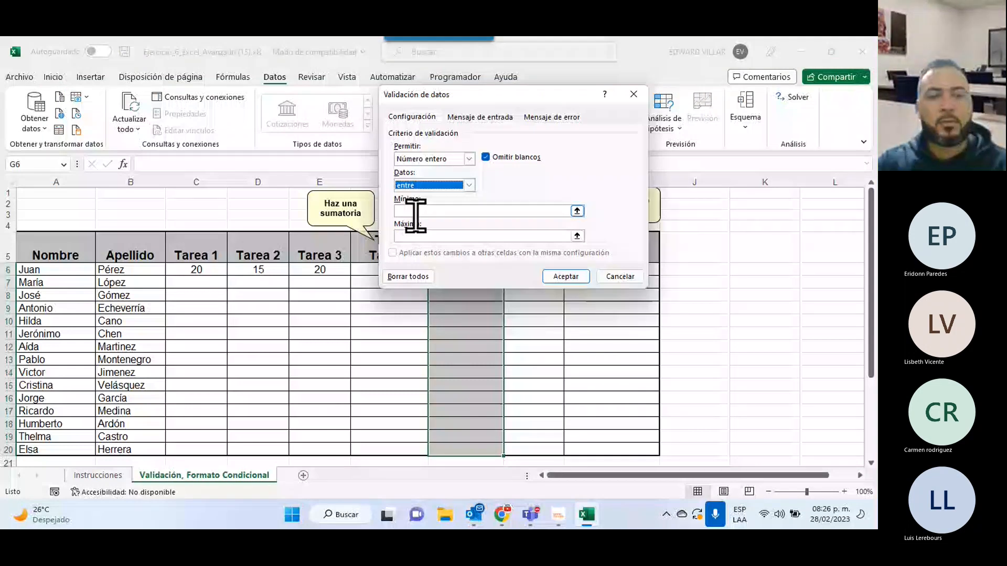
# Restrict Exámen Final values to a minimum of 1 and a maximum of 40.
pyautogui.click(416, 212)
pyautogui.write('1')
pyautogui.click(422, 236)
pyautogui.write('40')
# Add input message 'Valor permitido.' saying values must be between 1 and 40.
pyautogui.click(494, 117)
pyautogui.click(461, 175)
pyautogui.write('Valor per')
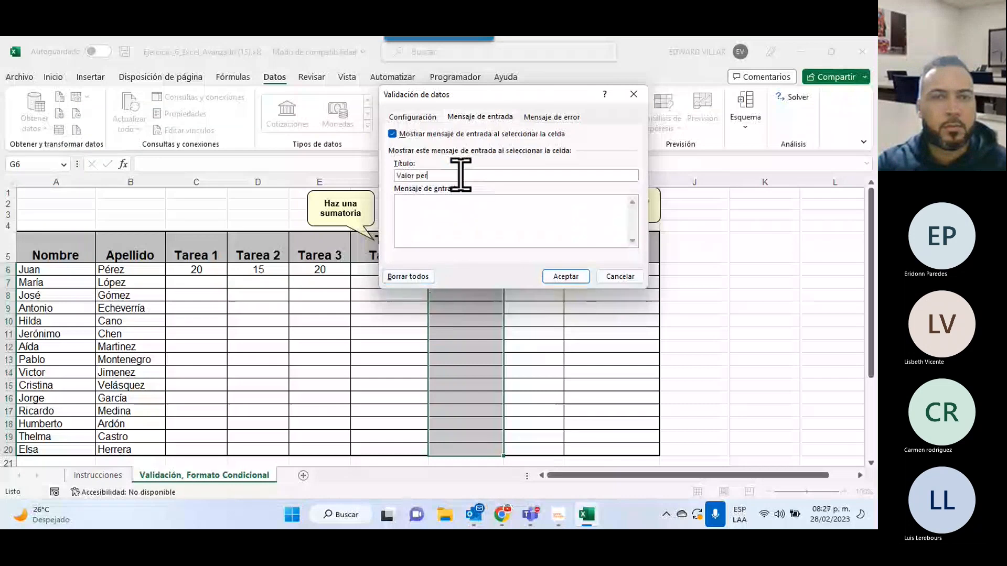
pyautogui.write('mitido.')
pyautogui.press('Tab')
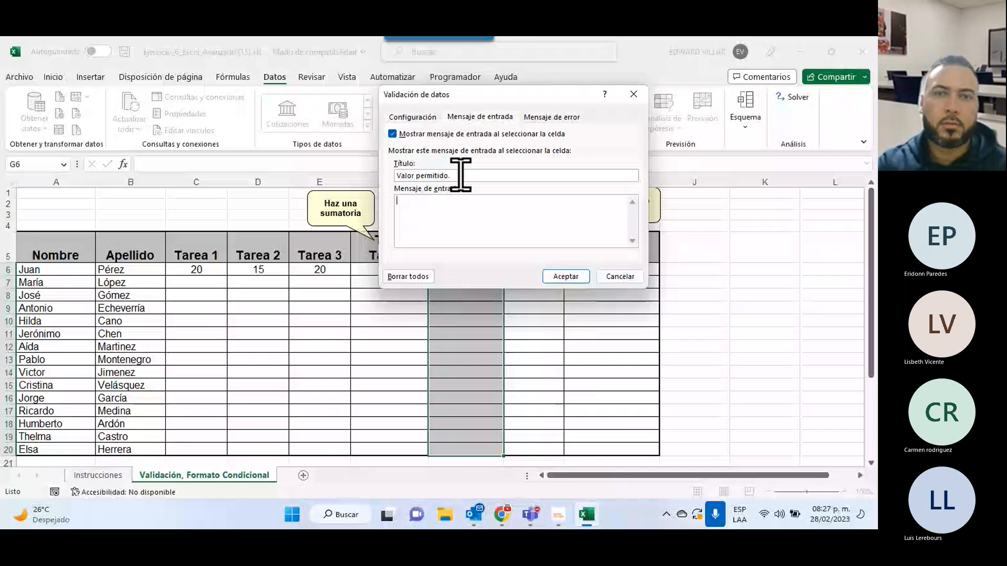
pyautogui.write('Los valores permitidos deben estar comprendido entre 1 y')
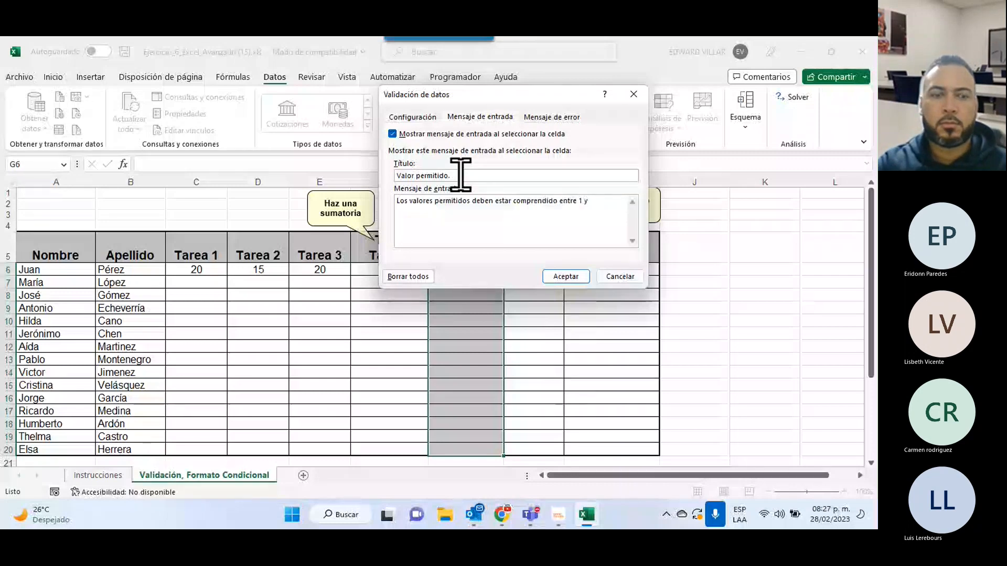
pyautogui.write(' 40.')
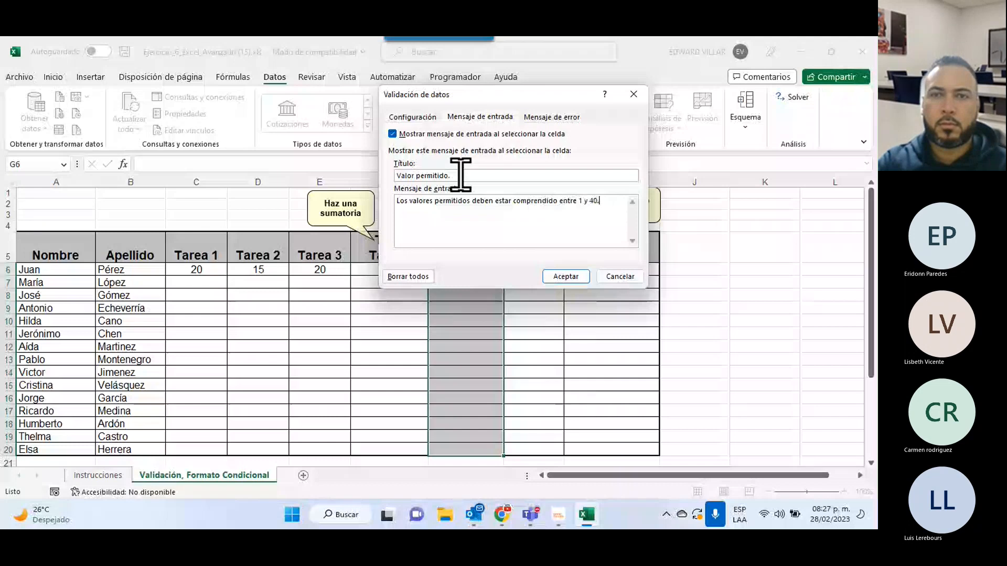
pyautogui.click(553, 118)
# Add error alert 'Error.' reading 'Los valores insertados estan fuera del rango permitido' and apply the validation.
pyautogui.click(520, 175)
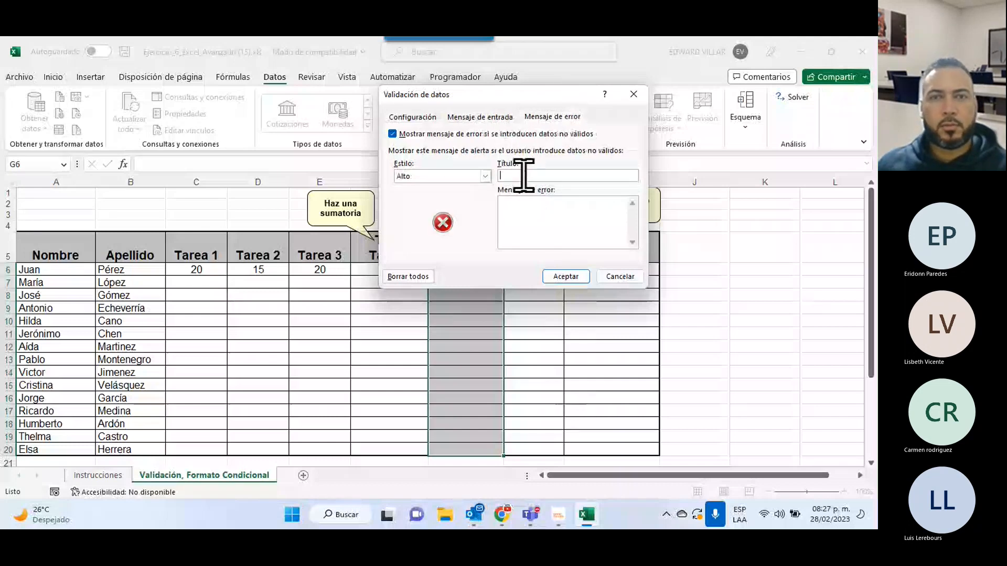
pyautogui.write('Error.')
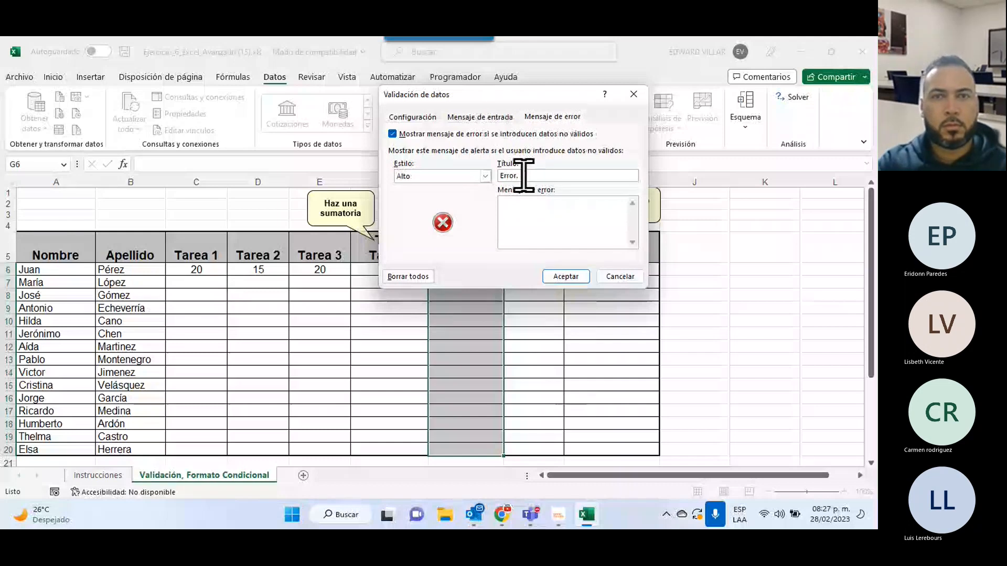
pyautogui.press('Tab')
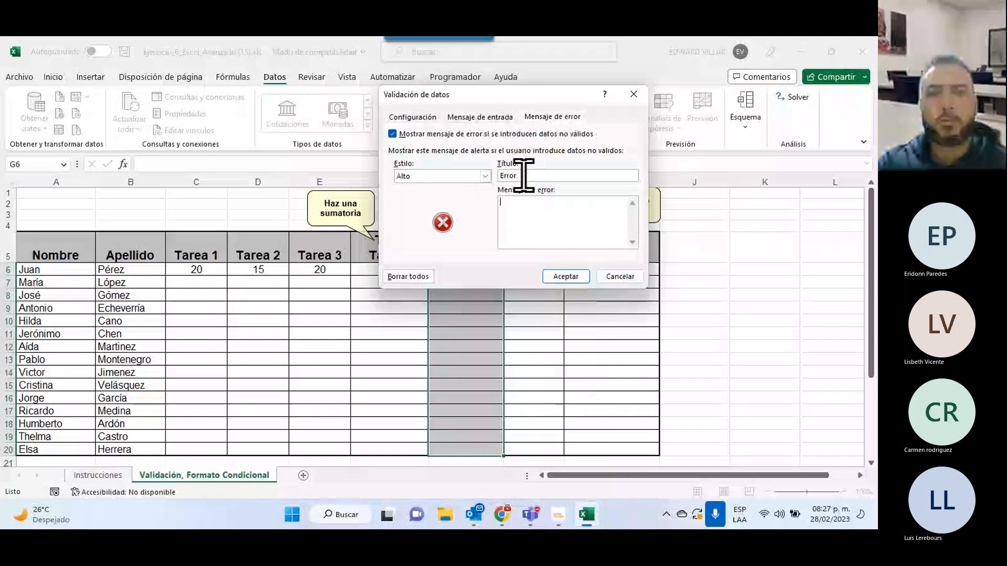
pyautogui.write('Los valores insertados estan fuera del r')
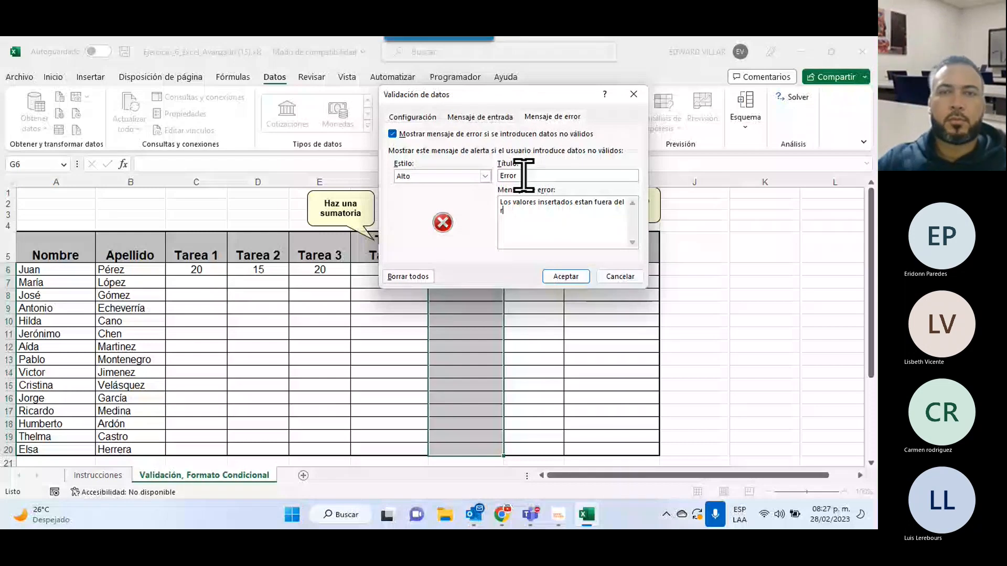
pyautogui.write('ango permitido')
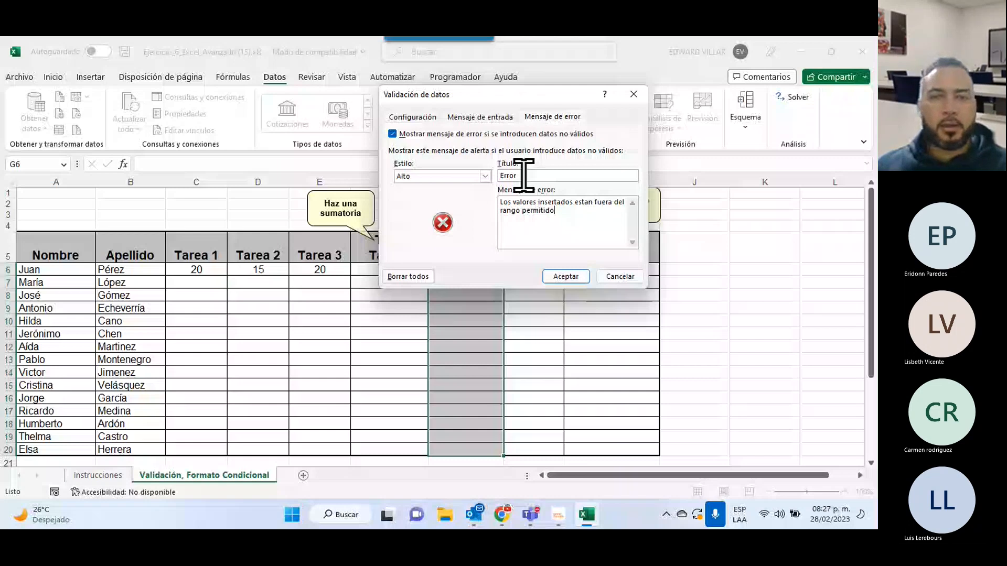
pyautogui.click(566, 276)
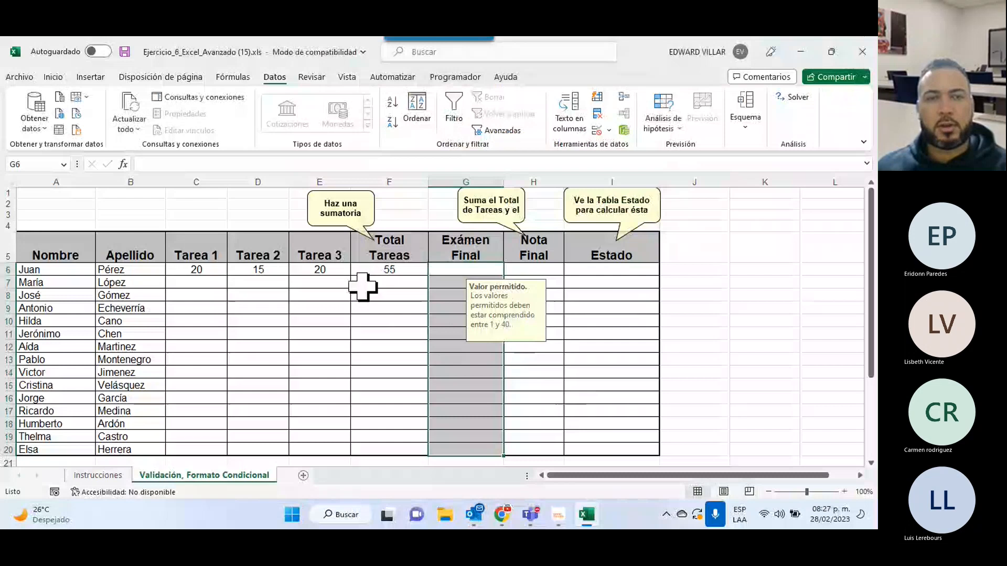
# Enter 40 as the first student's Exámen Final grade and select cells F6:H6.
pyautogui.click(328, 321)
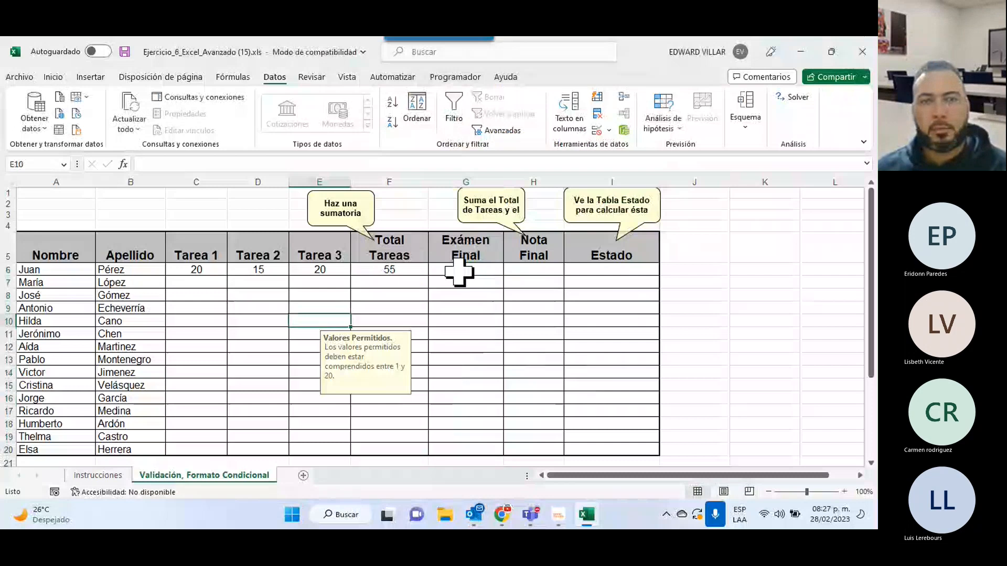
pyautogui.moveTo(391, 270); pyautogui.dragTo(532, 270)
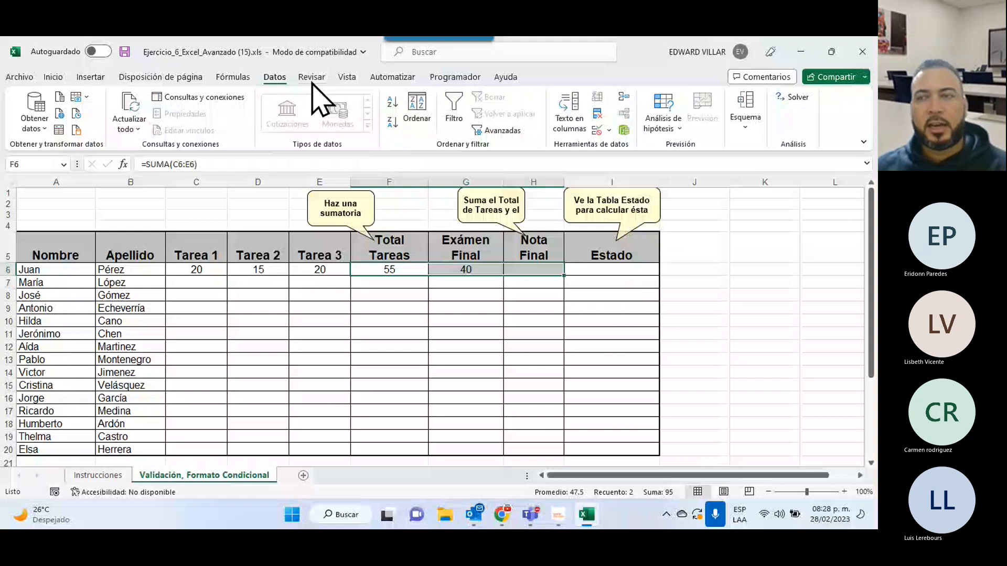
pyautogui.scroll(4, 312, 83)
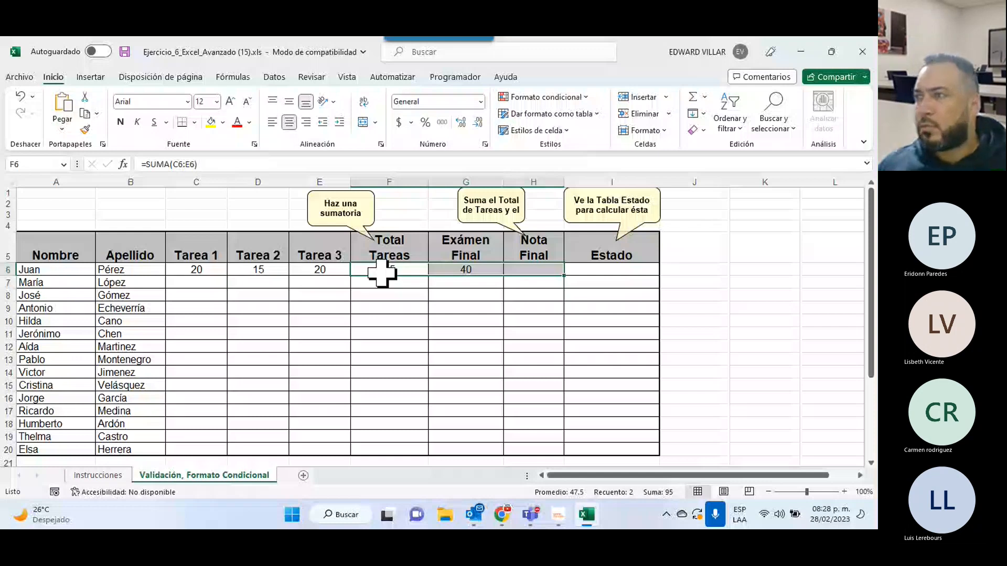
# Sum Total Tareas and Exámen Final into Nota Final, then reread the Exámen Final and Nota Final rules on Instrucciones.
pyautogui.click(692, 97)
pyautogui.click(624, 334)
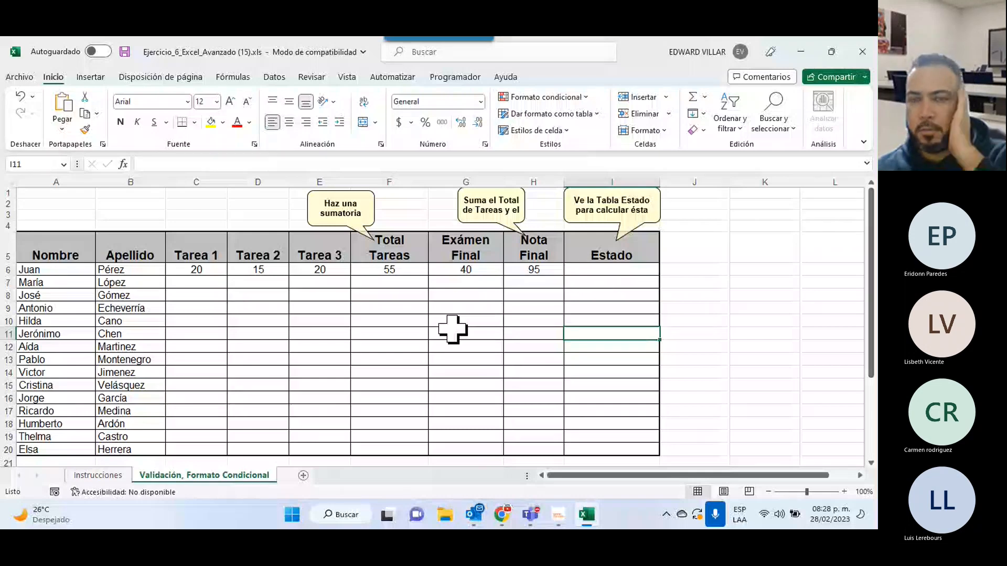
pyautogui.click(202, 282)
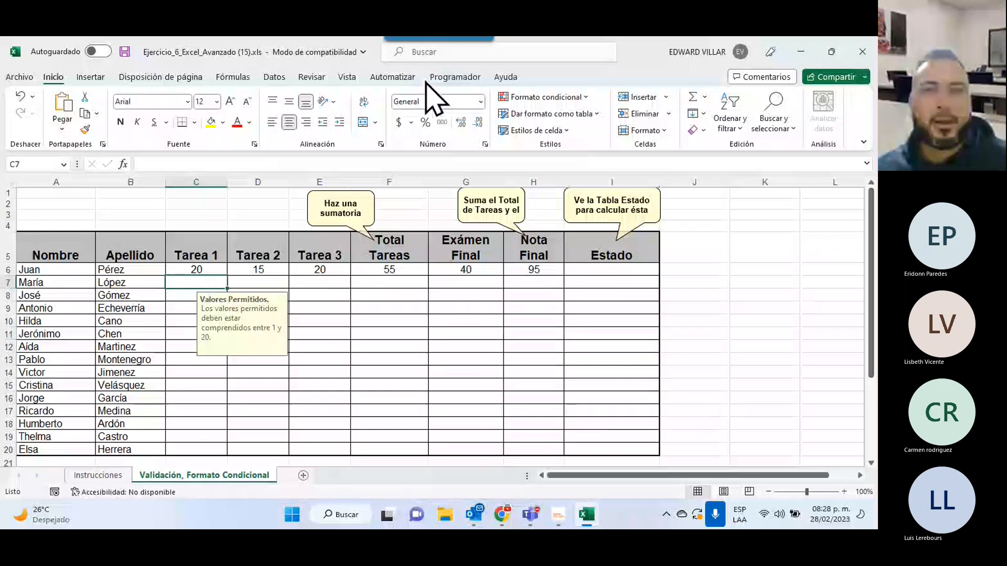
pyautogui.click(270, 76)
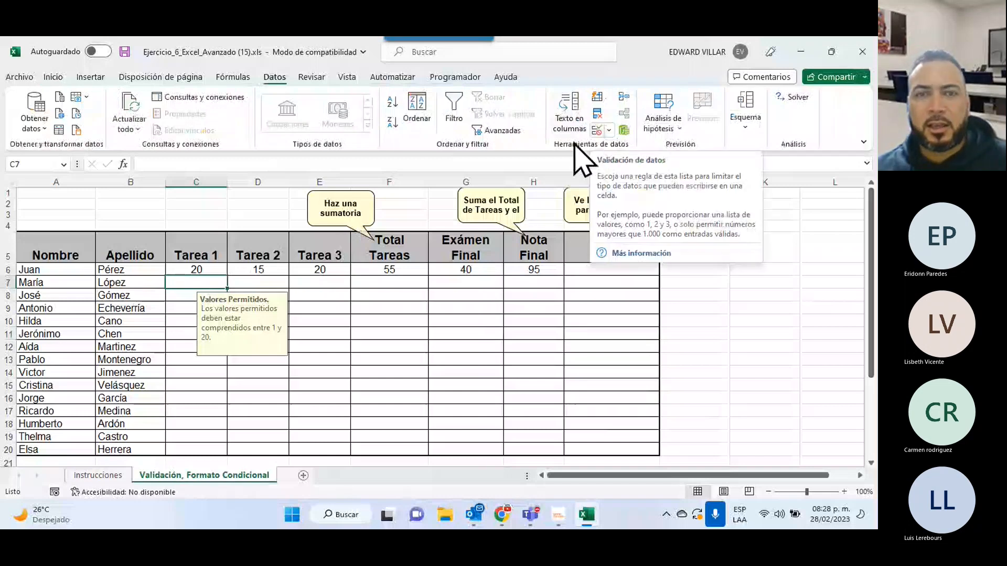
pyautogui.click(84, 478)
pyautogui.moveTo(157, 255); pyautogui.dragTo(645, 231)
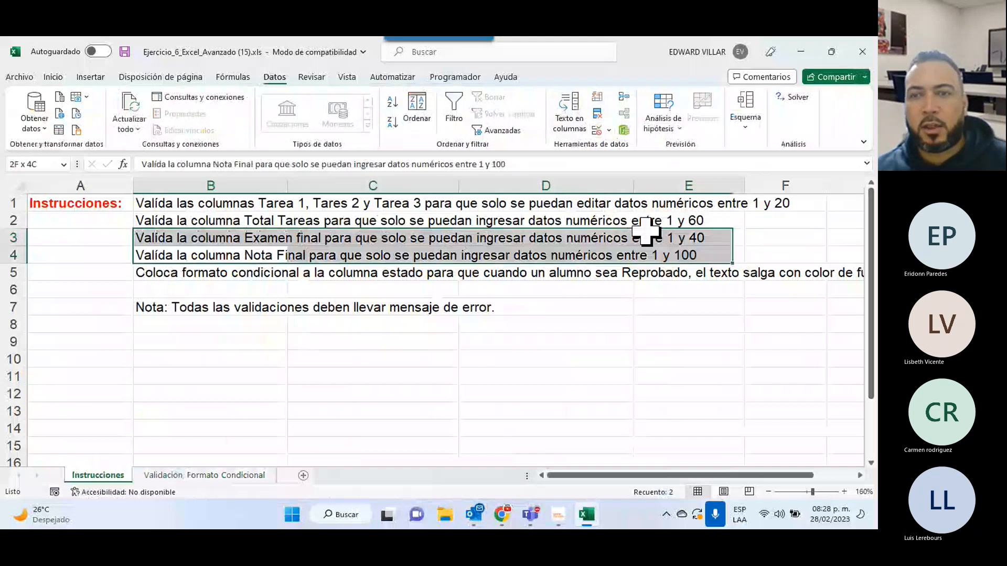
# Switch to the Validación, Formato Condicional sheet and review the Estado lookup table A23:B26.
pyautogui.moveTo(646, 231); pyautogui.dragTo(655, 203)
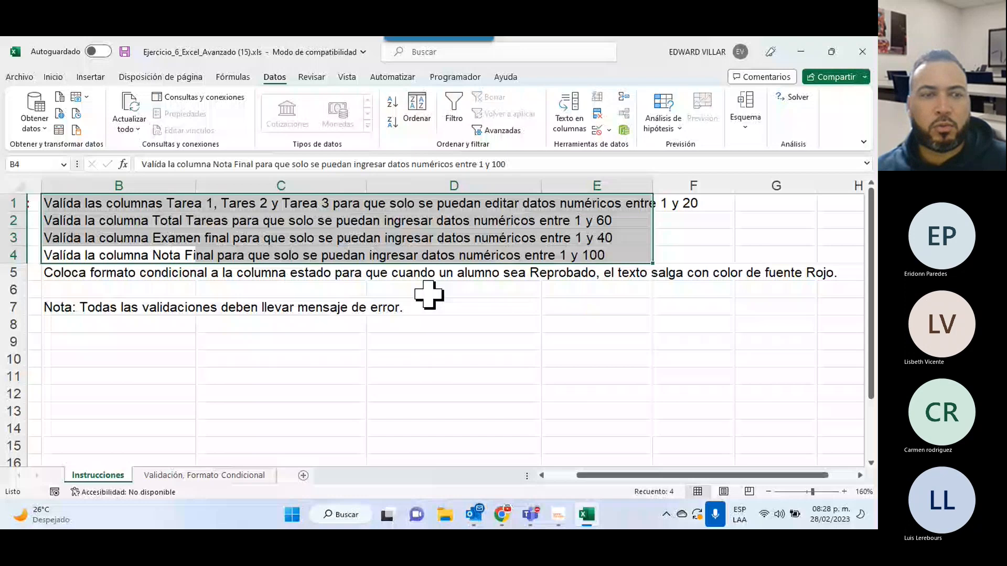
pyautogui.hotkey('ctrl', 'pagedown')
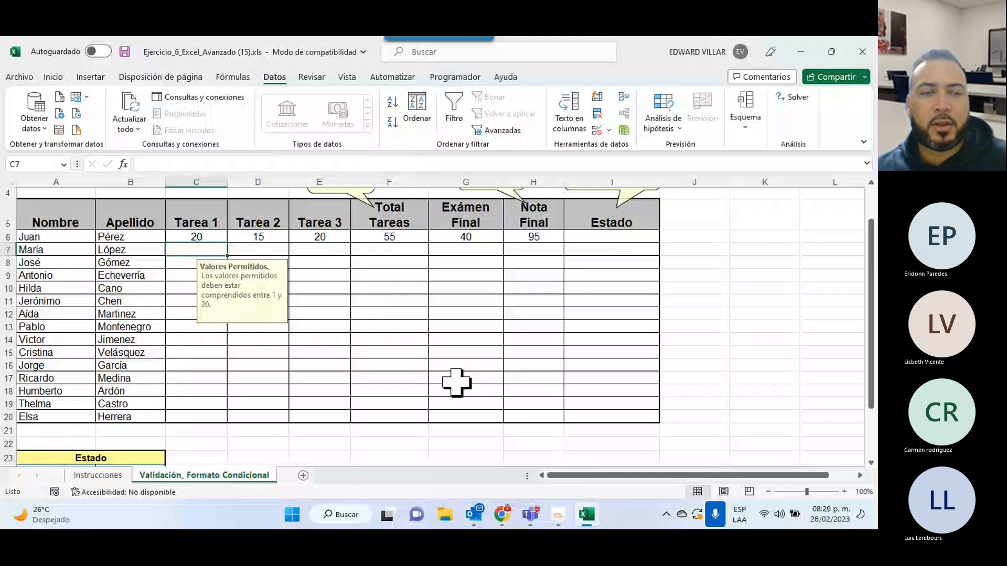
pyautogui.moveTo(40, 458); pyautogui.dragTo(39, 431)
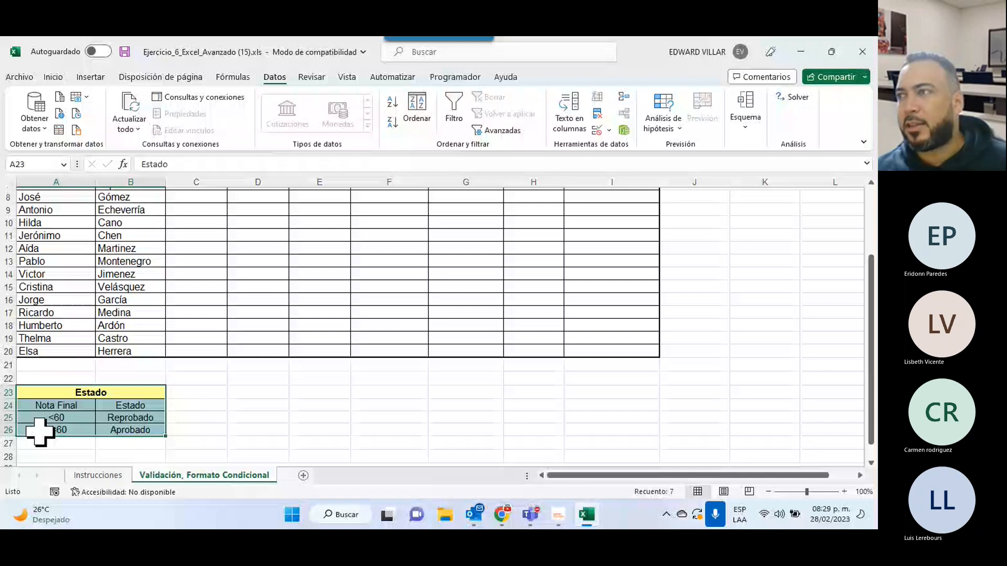
pyautogui.click(319, 430)
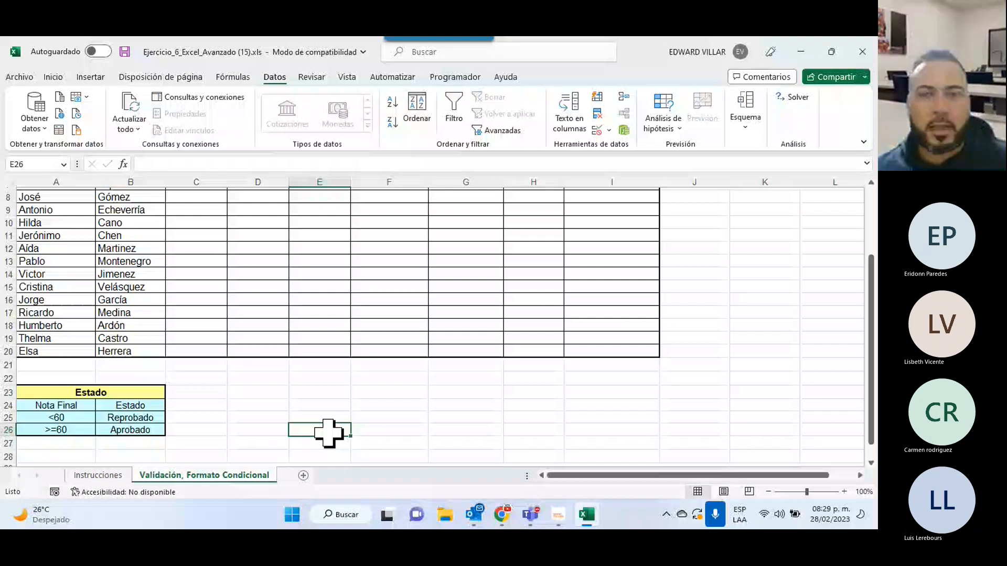
pyautogui.hotkey('ctrl', 'z')
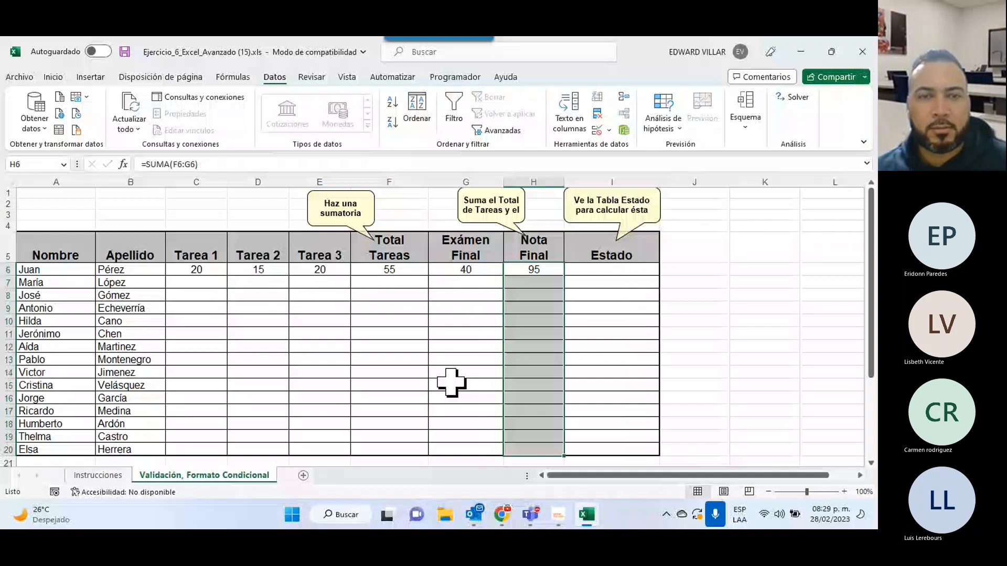
# Review H6, Total Tareas F6:F20 and tasks C6:E16, then view the Instrucciones sheet.
pyautogui.click(554, 271)
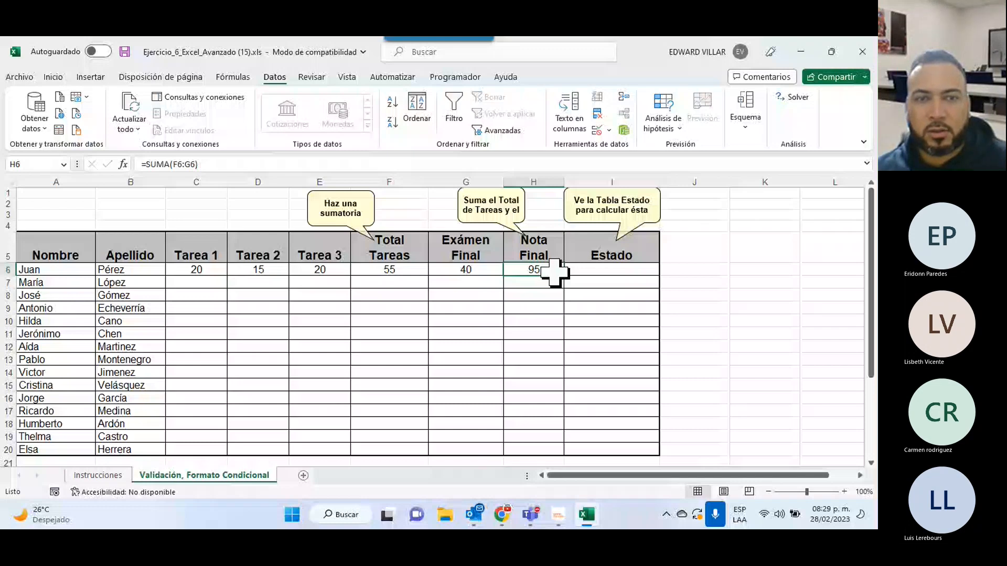
pyautogui.moveTo(389, 270); pyautogui.dragTo(397, 450)
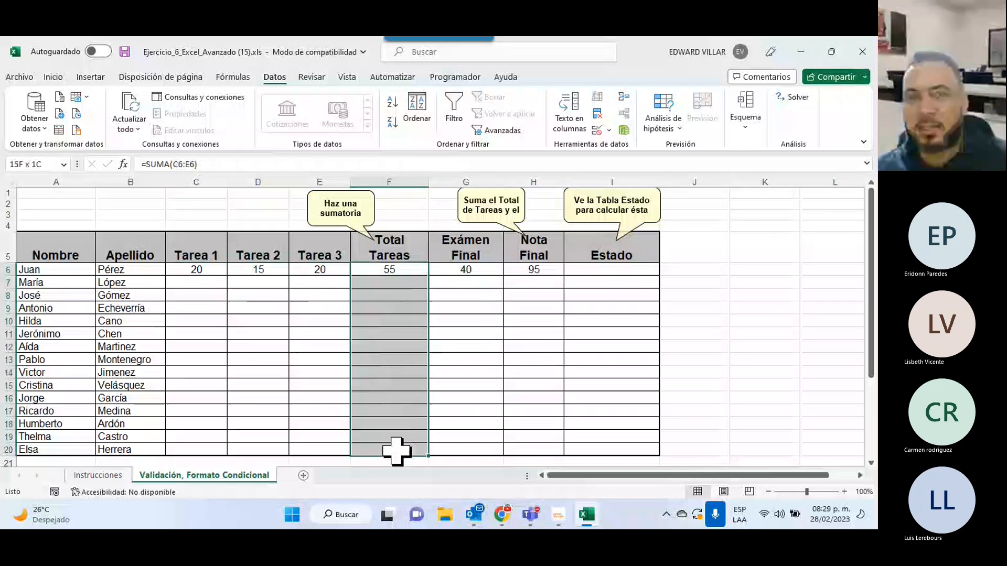
pyautogui.moveTo(196, 269); pyautogui.dragTo(309, 392)
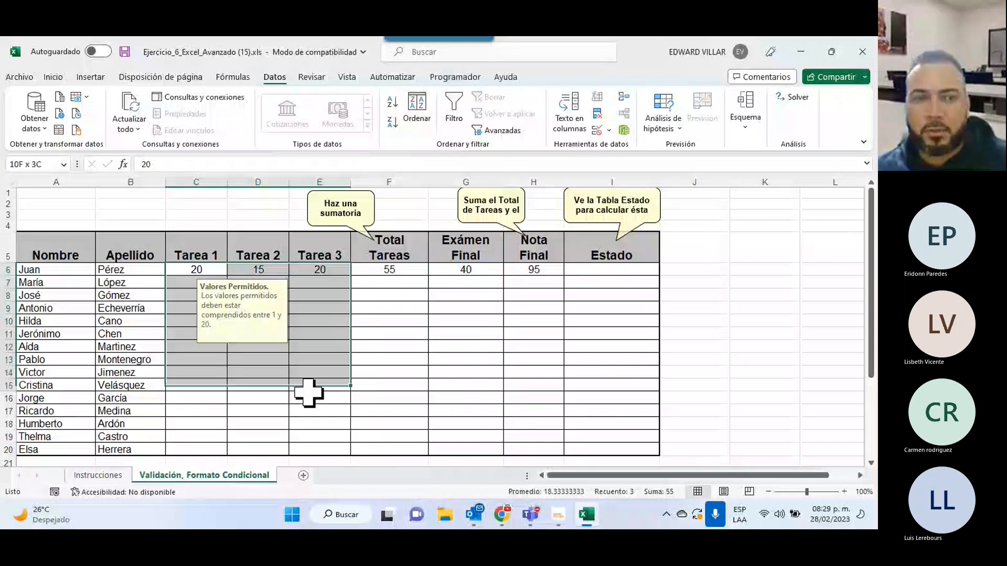
pyautogui.moveTo(309, 393); pyautogui.dragTo(314, 398)
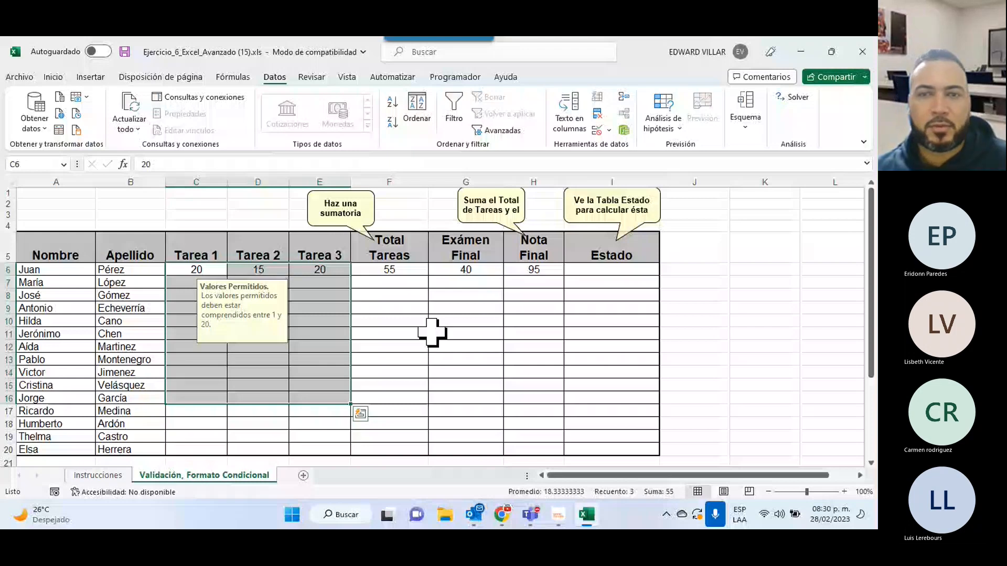
pyautogui.hotkey('ctrl', 'pageup')
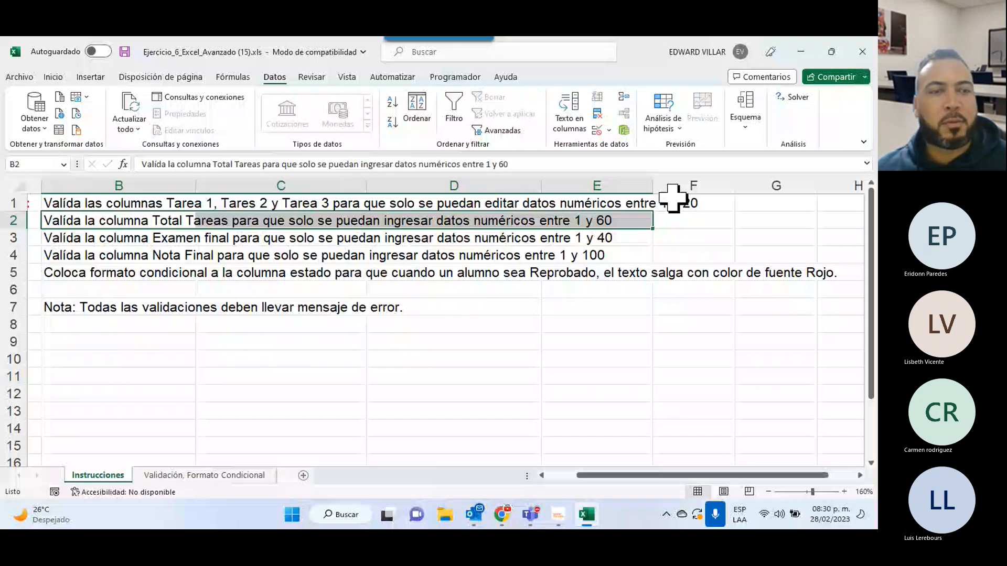
# Return to the grades sheet and begin editing Estado cell I6 in the formula bar.
pyautogui.hotkey('ctrl', 'pagedown')
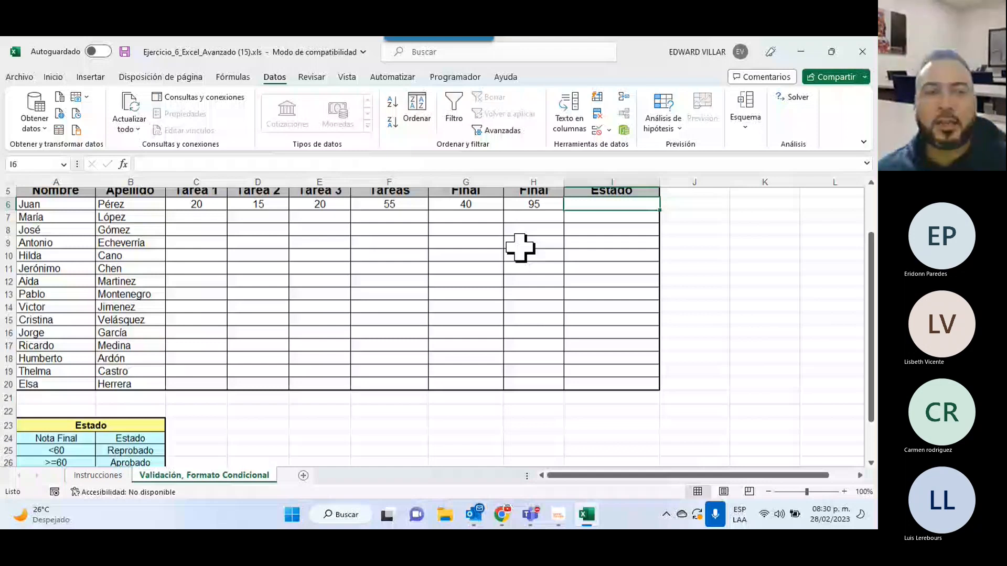
pyautogui.press('Left')
pyautogui.scroll(-1, 519, 248)
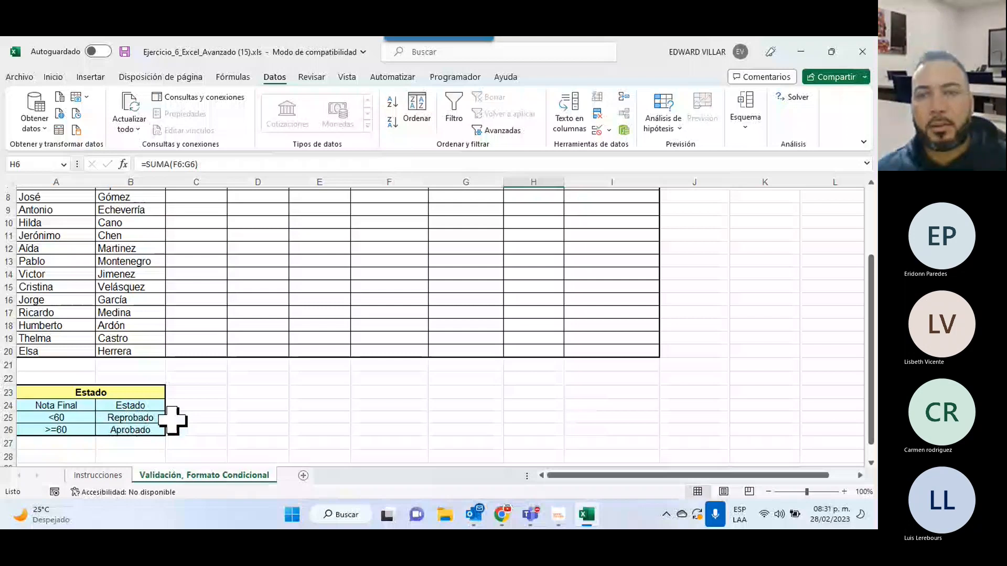
pyautogui.scroll(3, 560, 295)
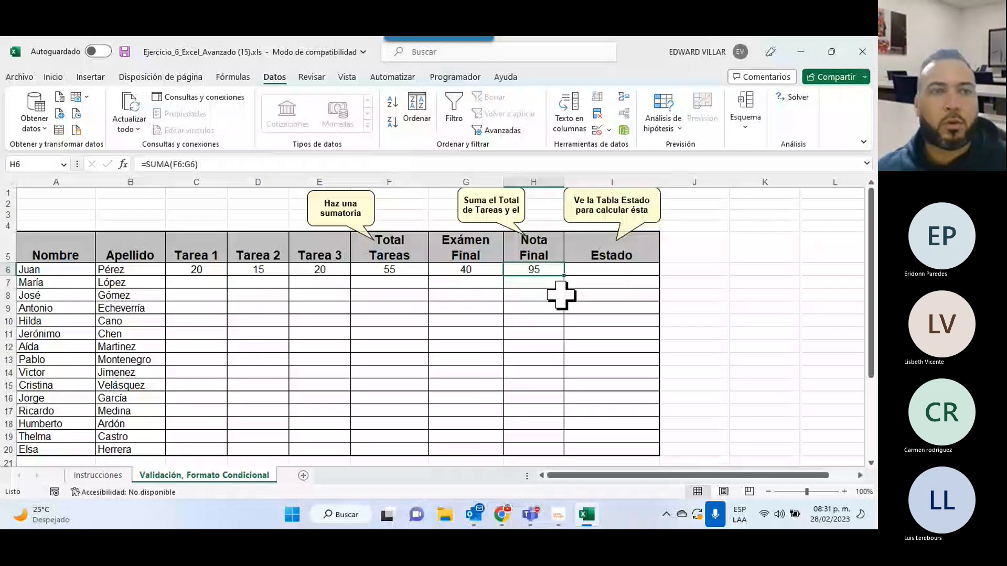
pyautogui.scroll(-1, 560, 295)
pyautogui.click(626, 238)
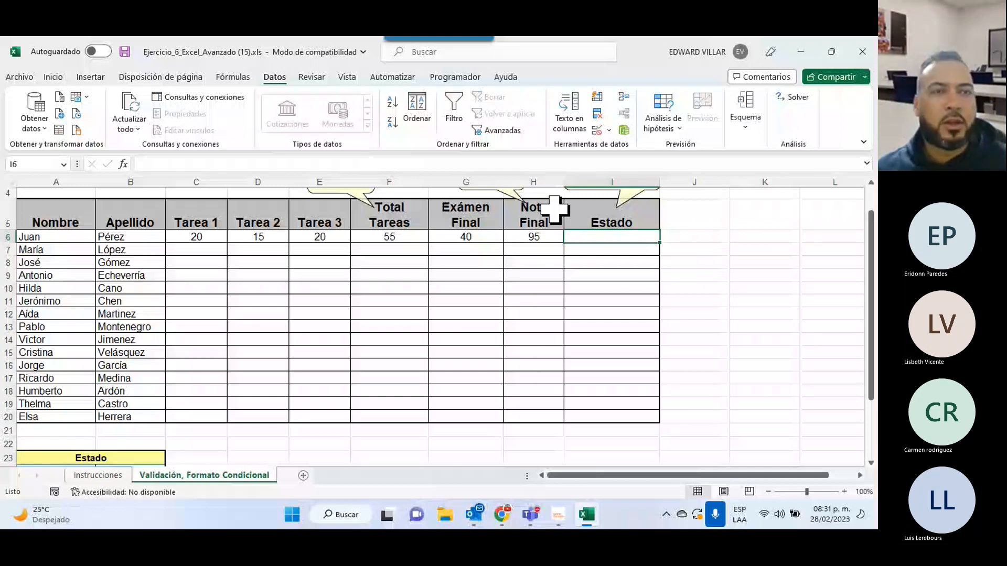
pyautogui.click(159, 166)
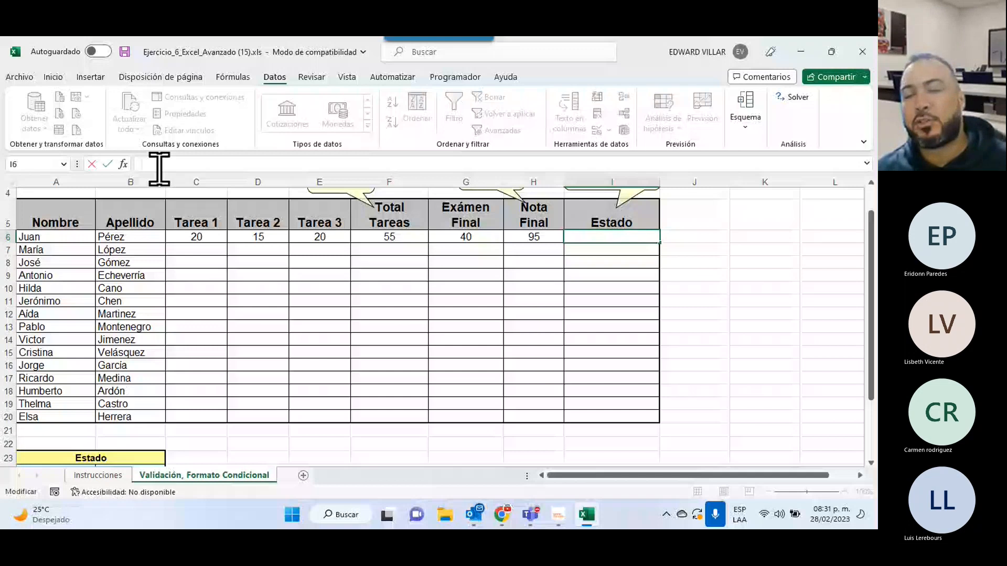
# Insert the SI function into I6 from the Insertar función dialog.
pyautogui.click(123, 164)
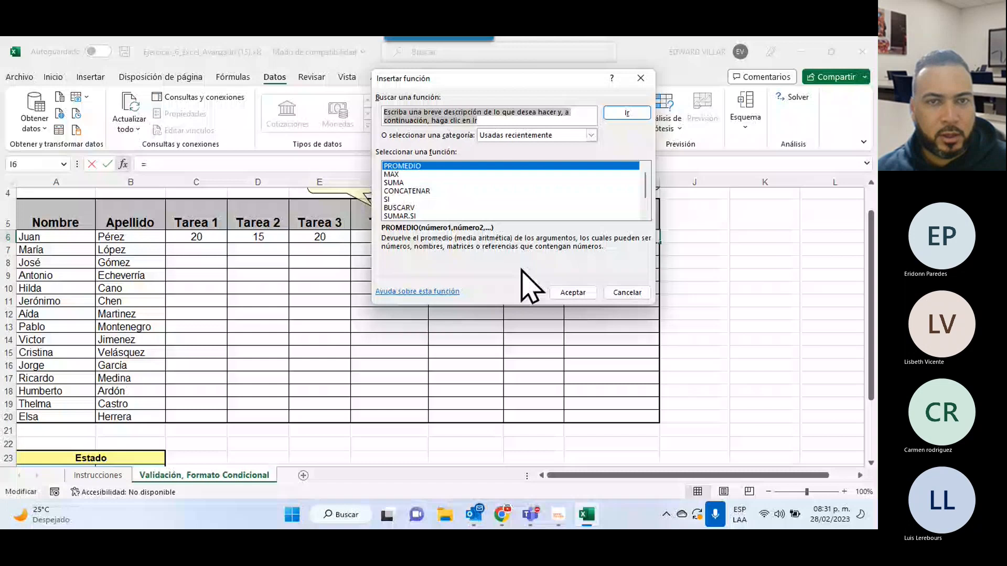
pyautogui.press('Escape')
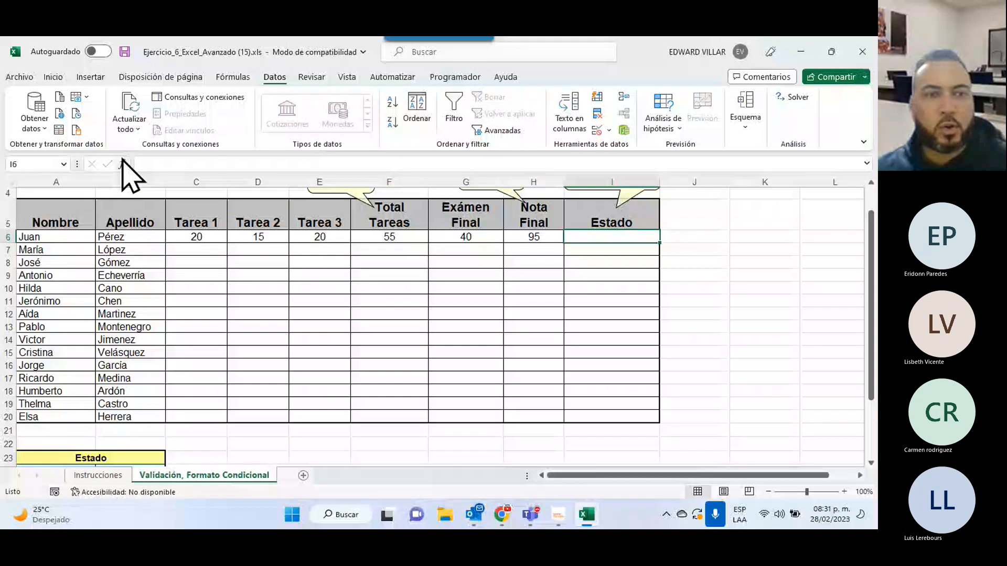
pyautogui.click(122, 162)
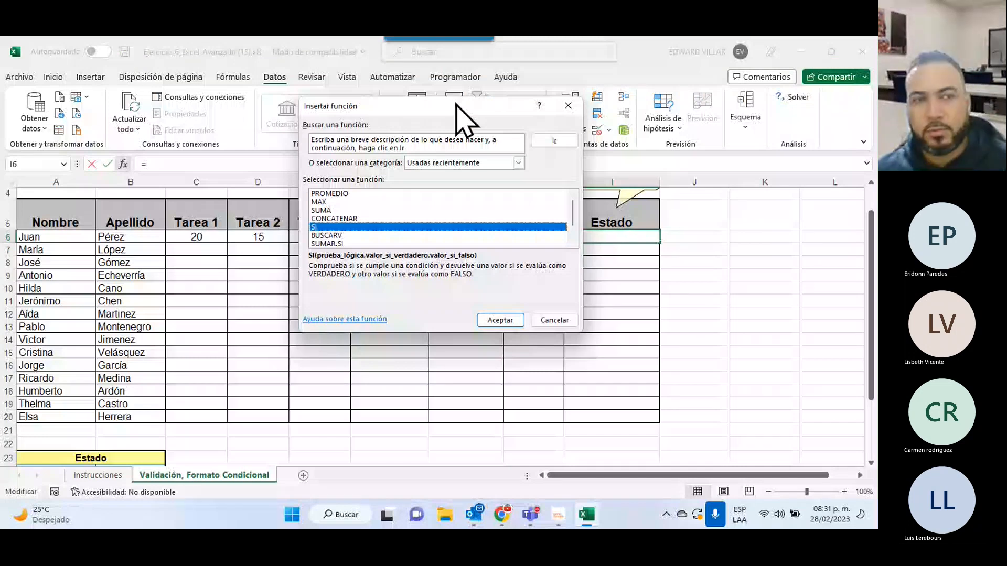
pyautogui.moveTo(455, 105); pyautogui.dragTo(223, 114)
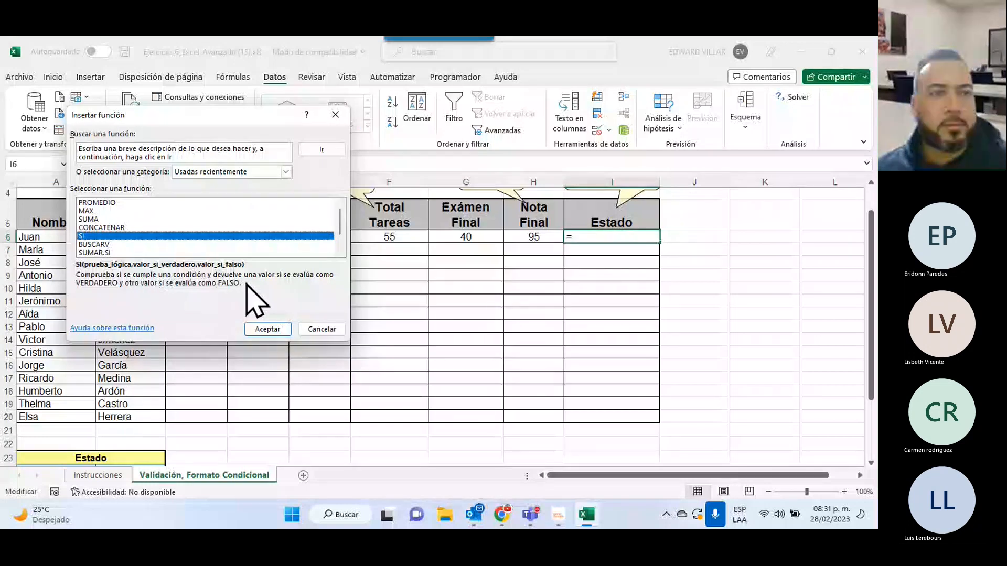
pyautogui.click(264, 331)
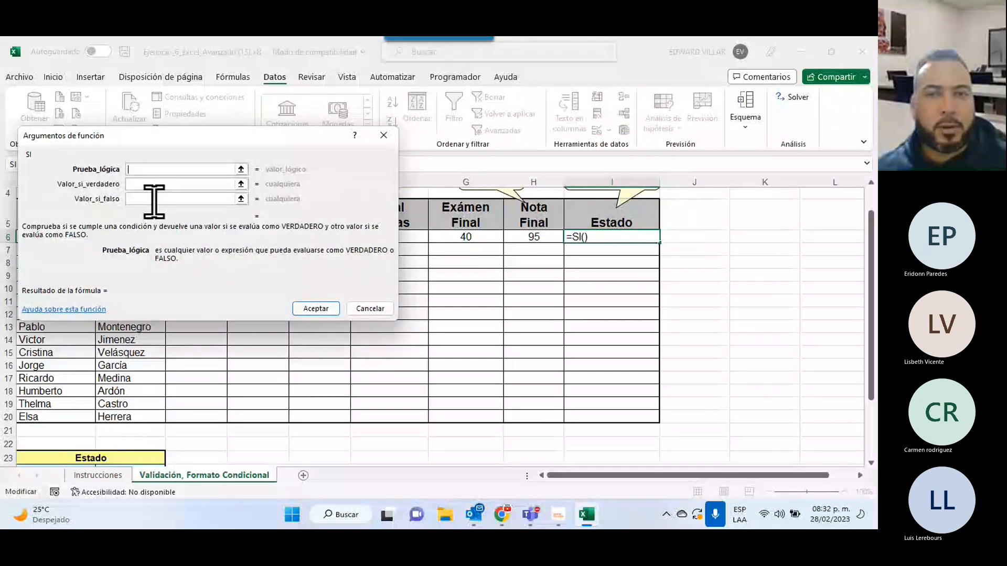
# Fill the SI arguments: test H6<60, true value "Reprobado", false value "Aprobado".
pyautogui.click(538, 231)
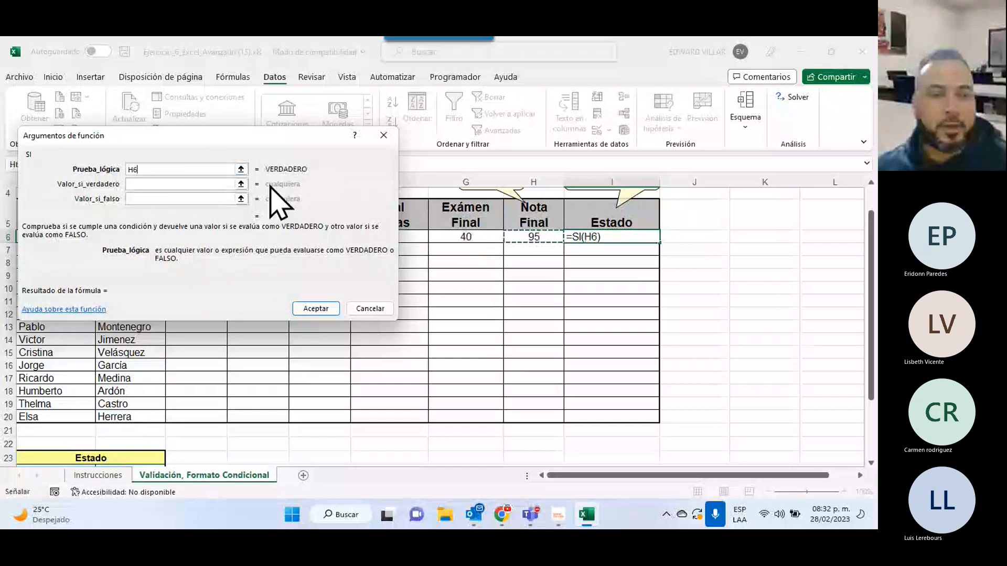
pyautogui.write('>')
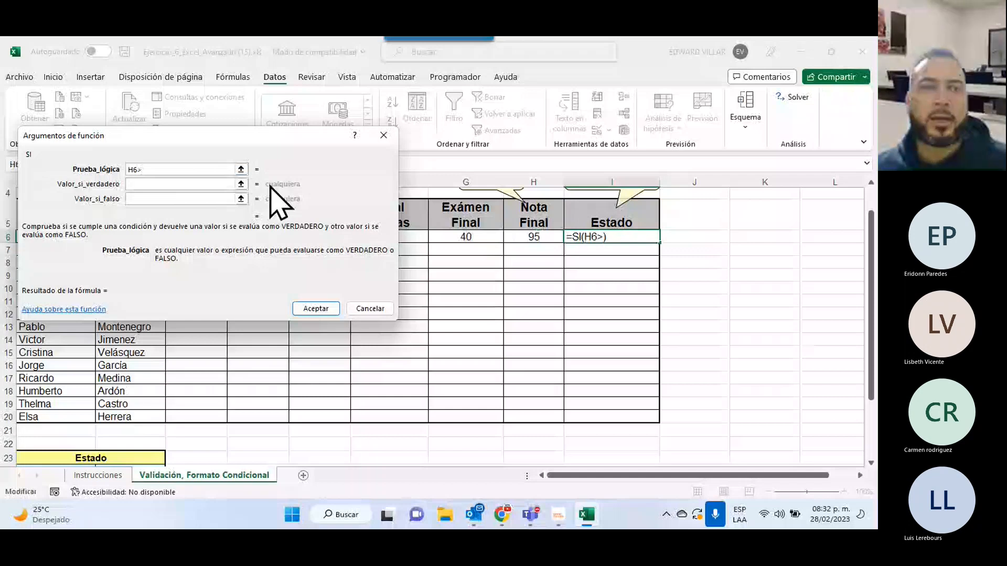
pyautogui.press('BackSpace')
pyautogui.write('<60')
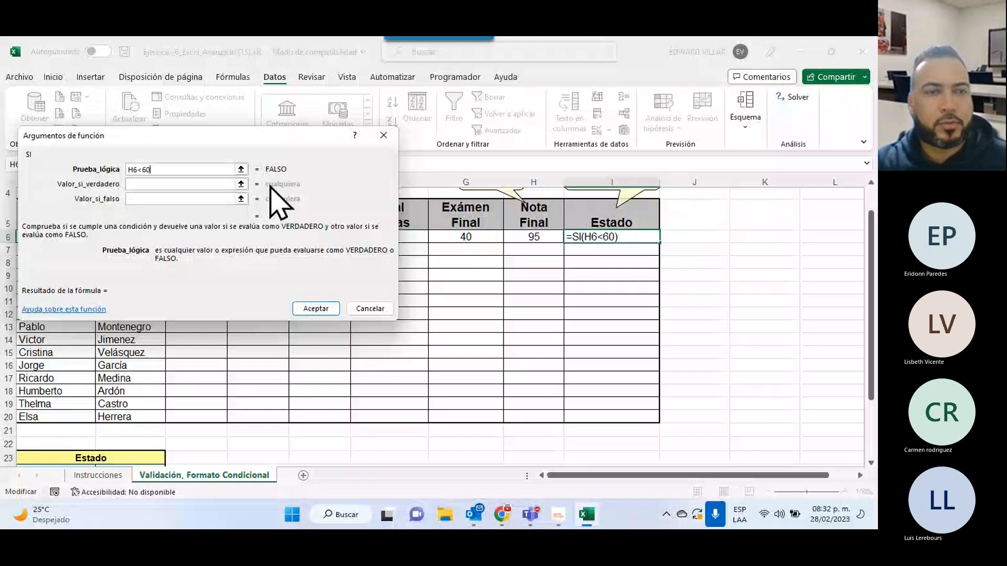
pyautogui.press('Tab')
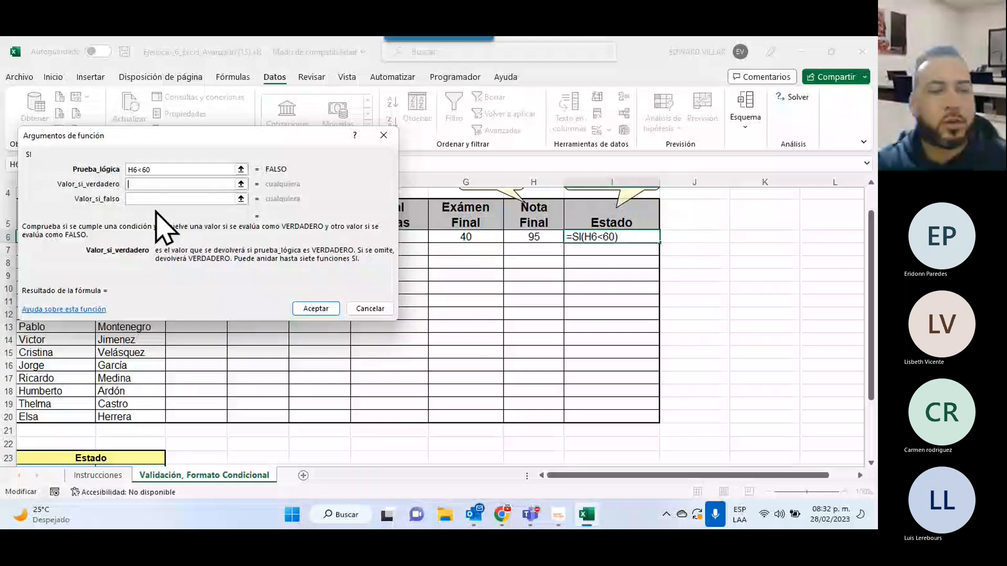
pyautogui.write('"')
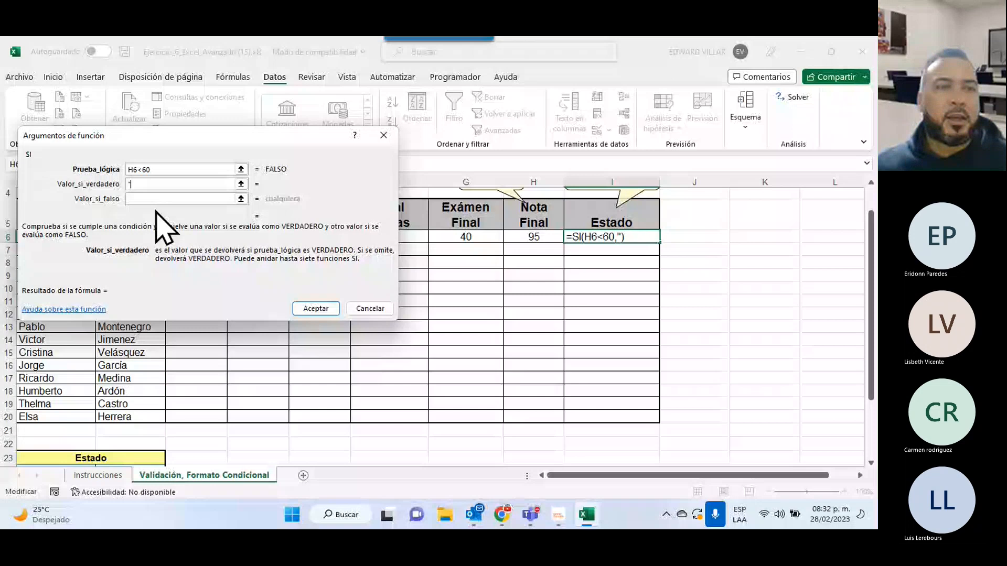
pyautogui.write('Repro')
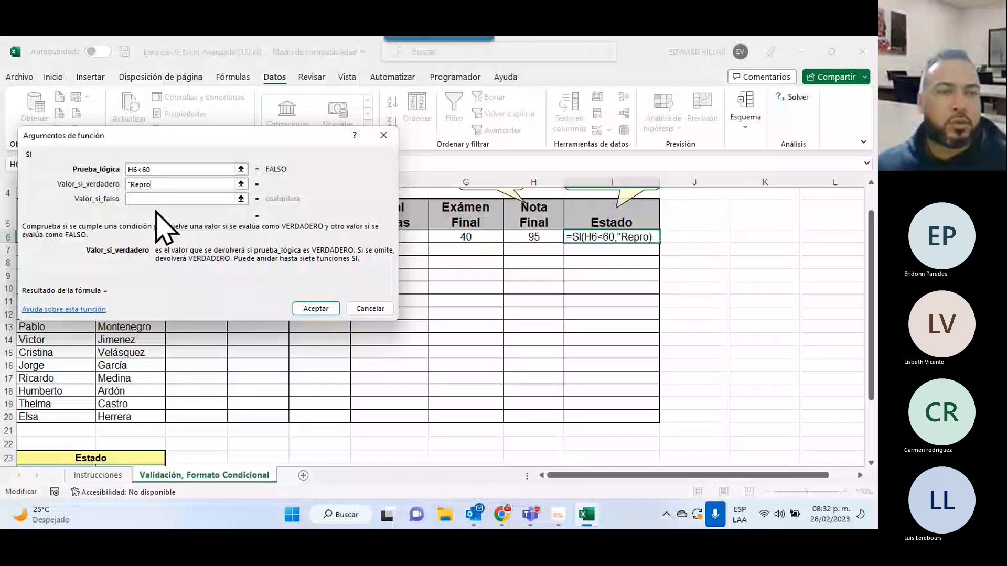
pyautogui.write('bado"')
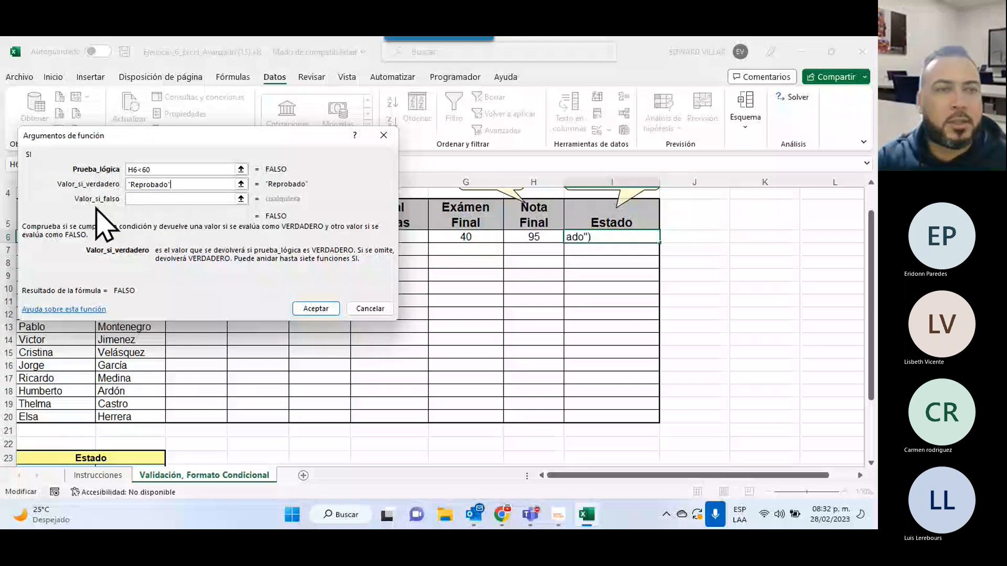
pyautogui.click(164, 201)
pyautogui.write('"Aprobad')
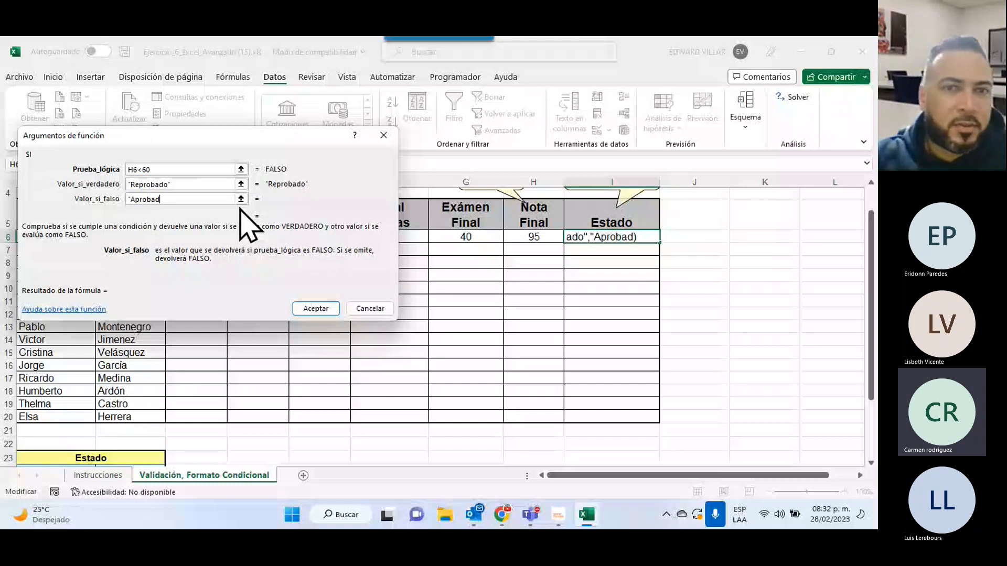
pyautogui.write('o"')
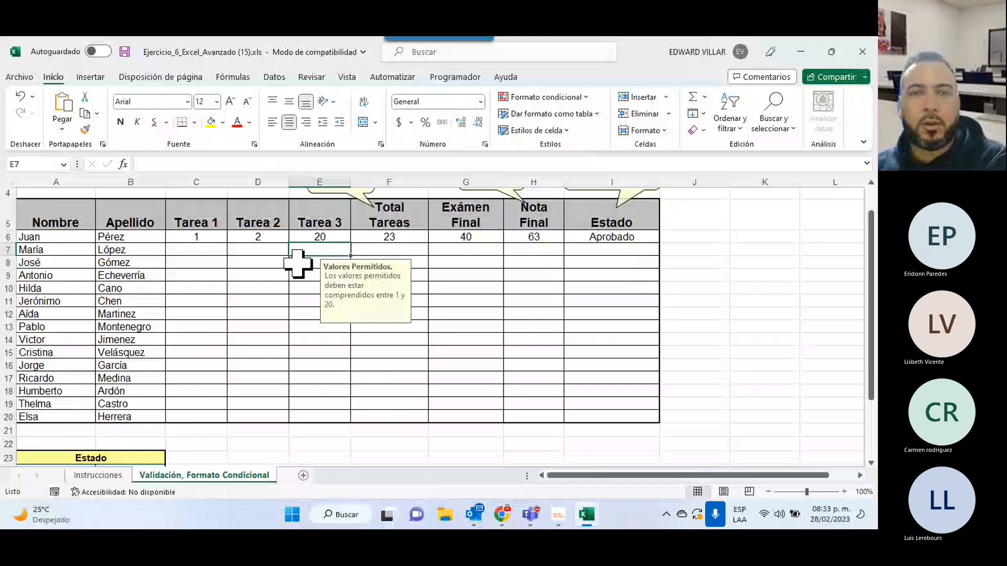
# Change the first student's Tarea 2 to 1 and Tarea 3 to 18.
pyautogui.press('Up')
pyautogui.press('Left')
pyautogui.write('1')
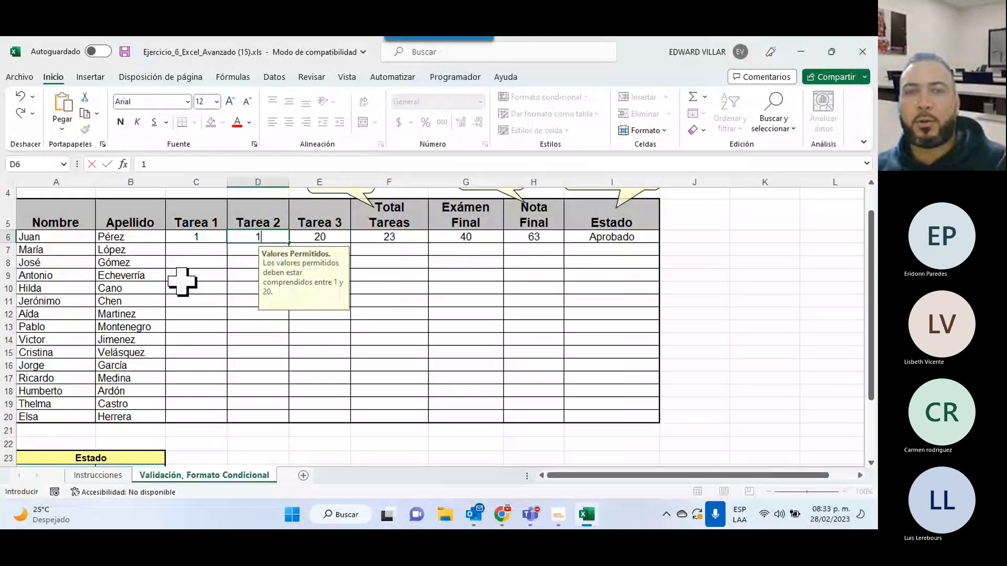
pyautogui.press('Return')
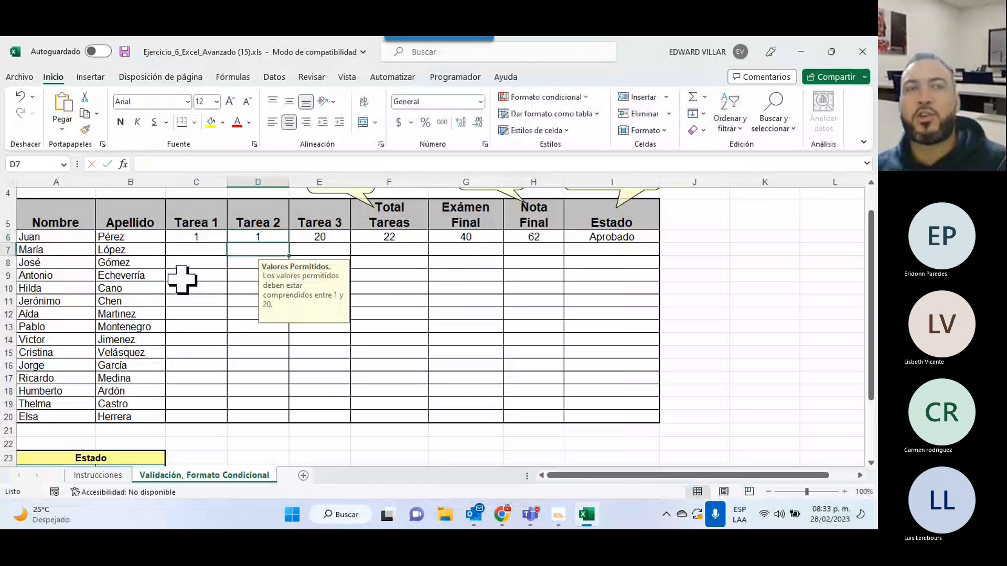
pyautogui.press('Up')
pyautogui.press('Right')
pyautogui.write('18')
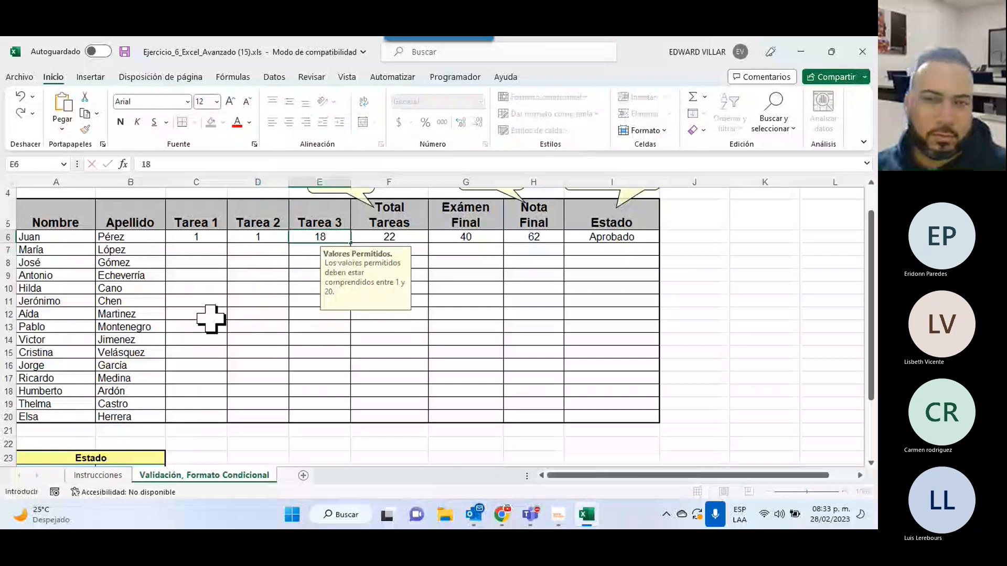
pyautogui.press('Return')
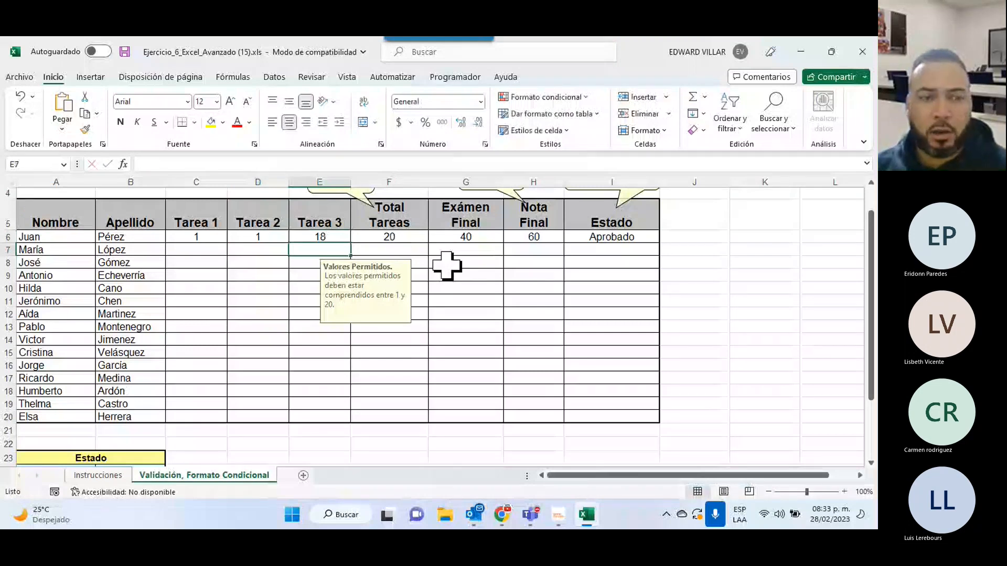
# Check the Estado formula in I6 and the allowed ranges for Tarea 2 and Exámen Final.
pyautogui.click(611, 237)
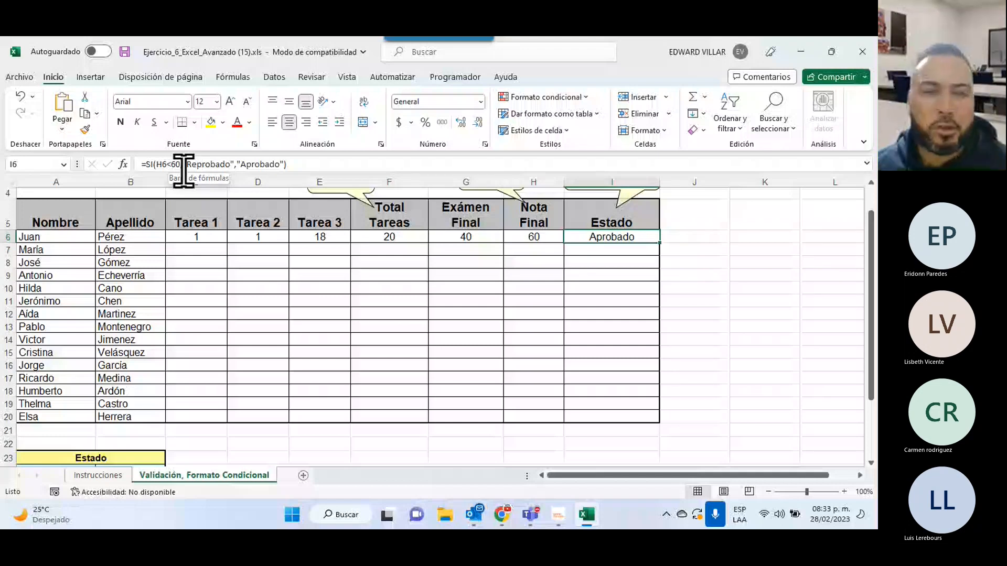
pyautogui.scroll(-1, 269, 370)
pyautogui.scroll(2, 269, 371)
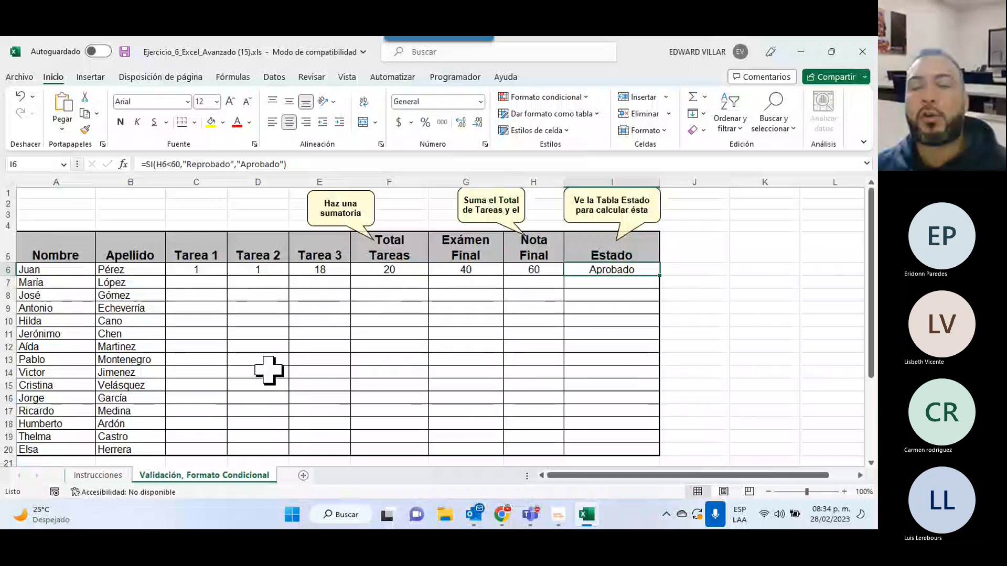
pyautogui.click(281, 268)
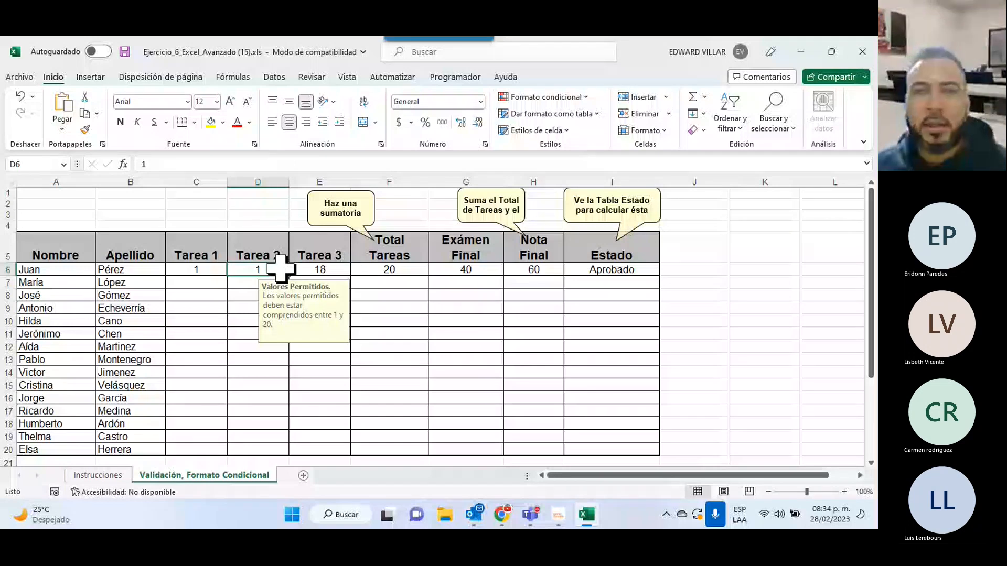
pyautogui.click(469, 269)
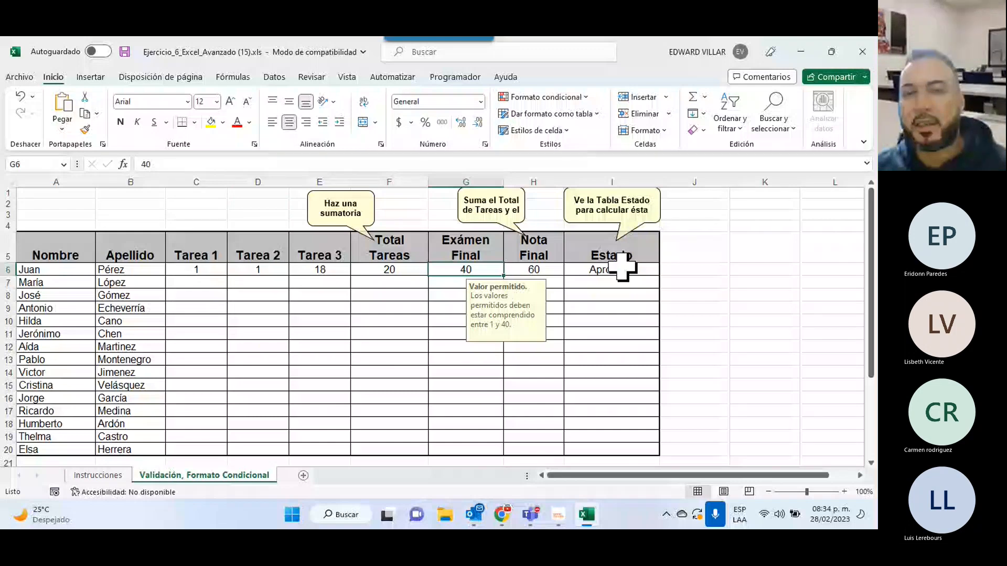
pyautogui.click(583, 270)
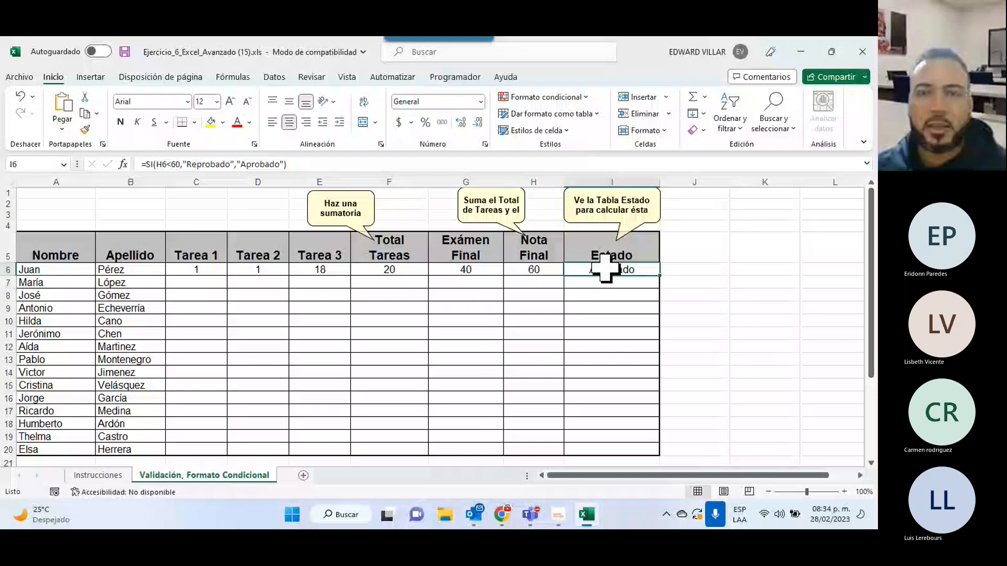
# Create a new conditional formatting rule for I6 via Formato condicional > Más reglas.
pyautogui.click(543, 97)
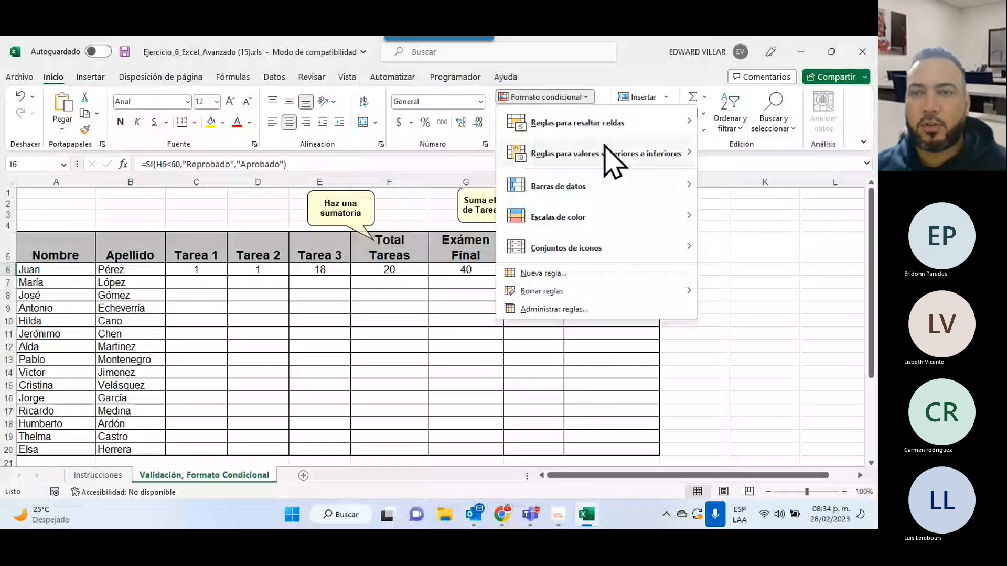
pyautogui.moveTo(608, 155)
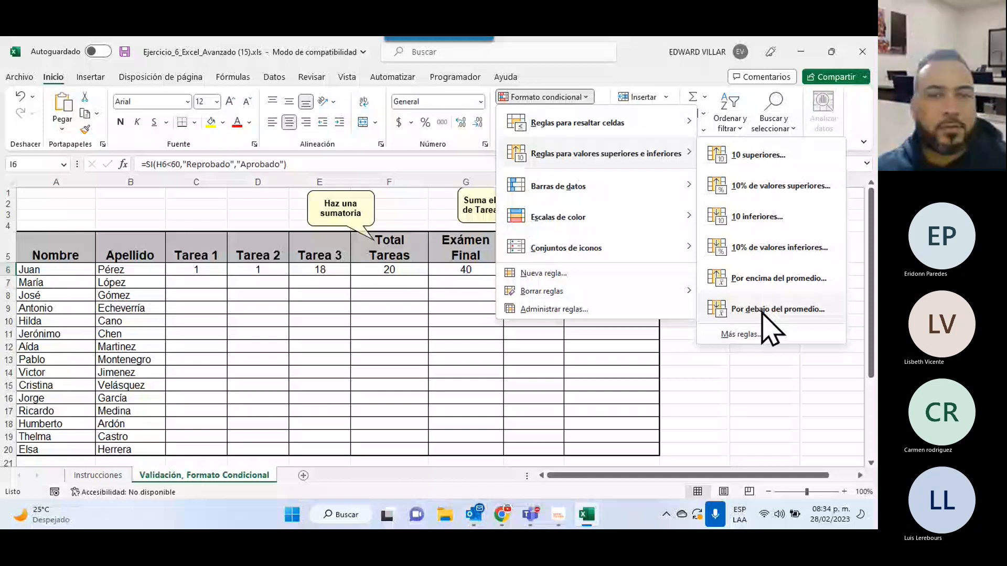
pyautogui.click(543, 273)
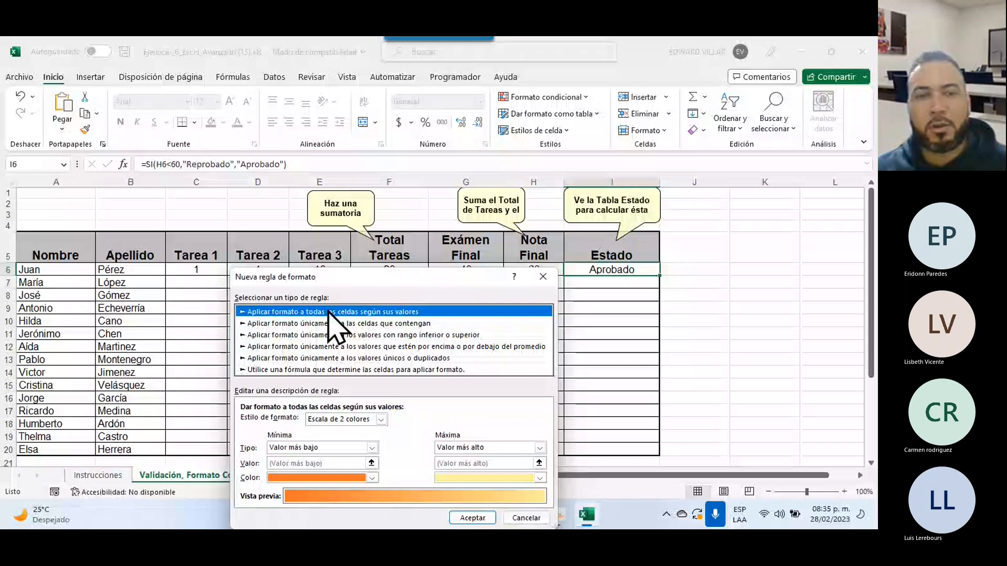
# Set the rule to format cells whose specific text contains 'Aprobado', then open its format settings.
pyautogui.click(330, 323)
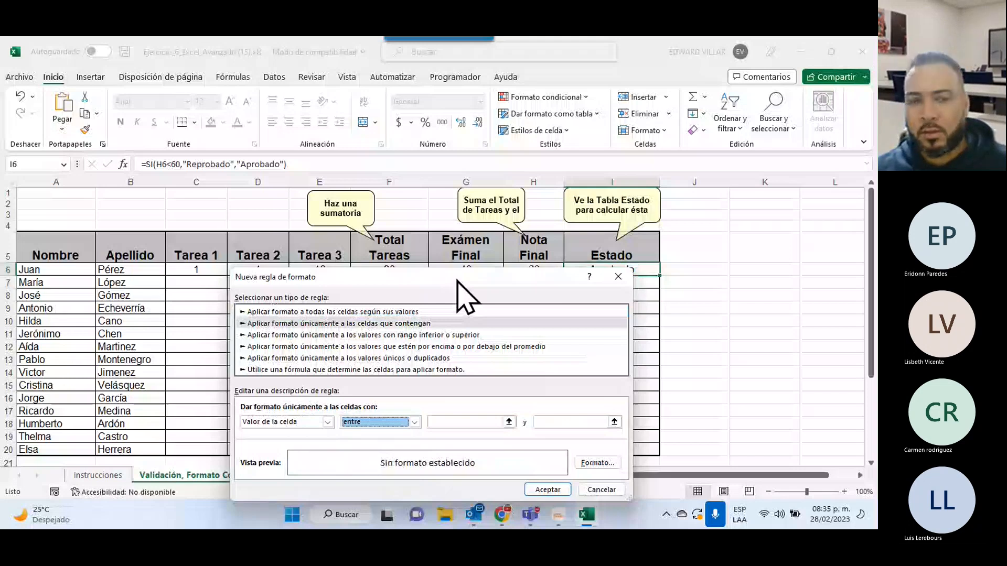
pyautogui.moveTo(457, 281); pyautogui.dragTo(573, 298)
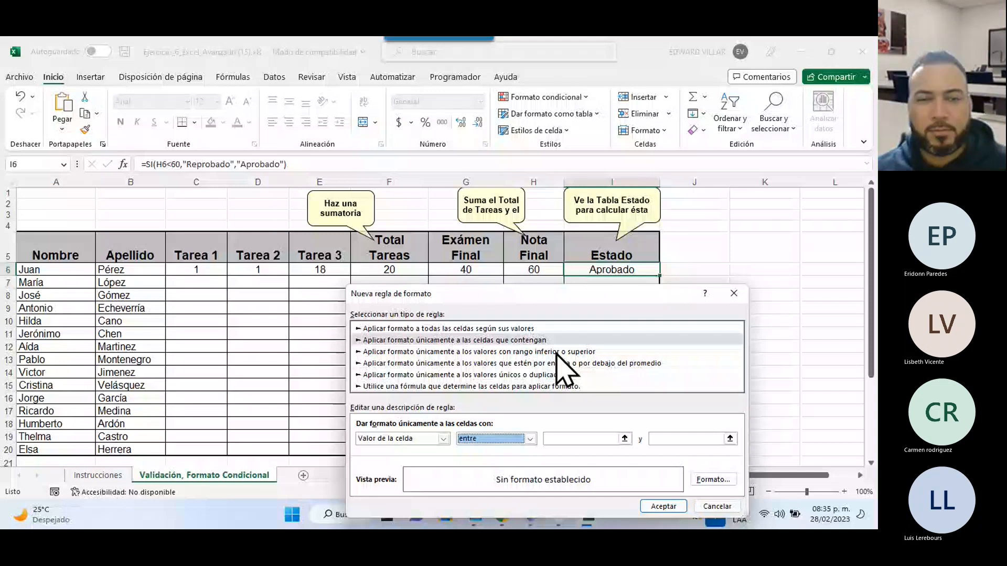
pyautogui.click(443, 438)
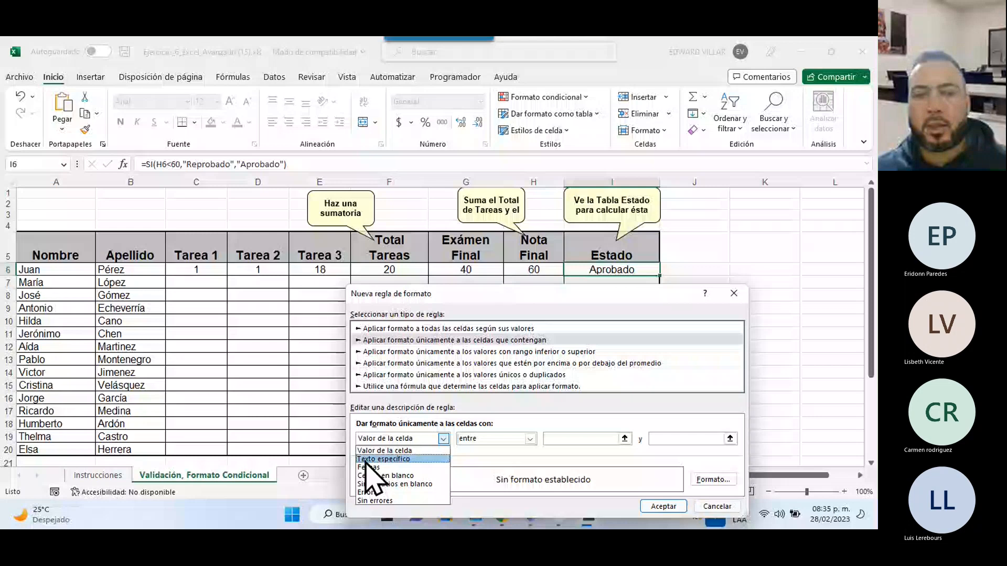
pyautogui.click(383, 459)
pyautogui.click(490, 438)
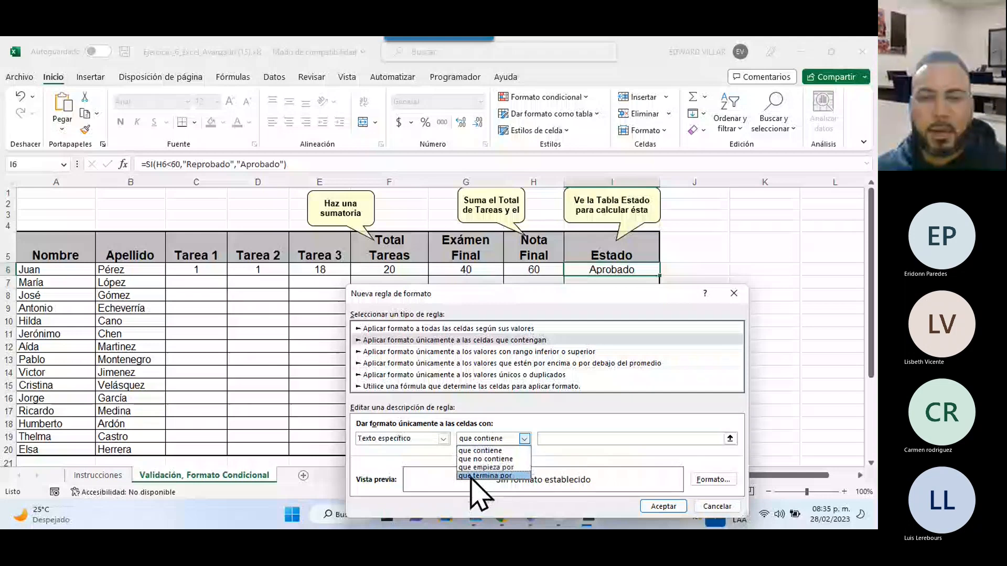
pyautogui.click(481, 450)
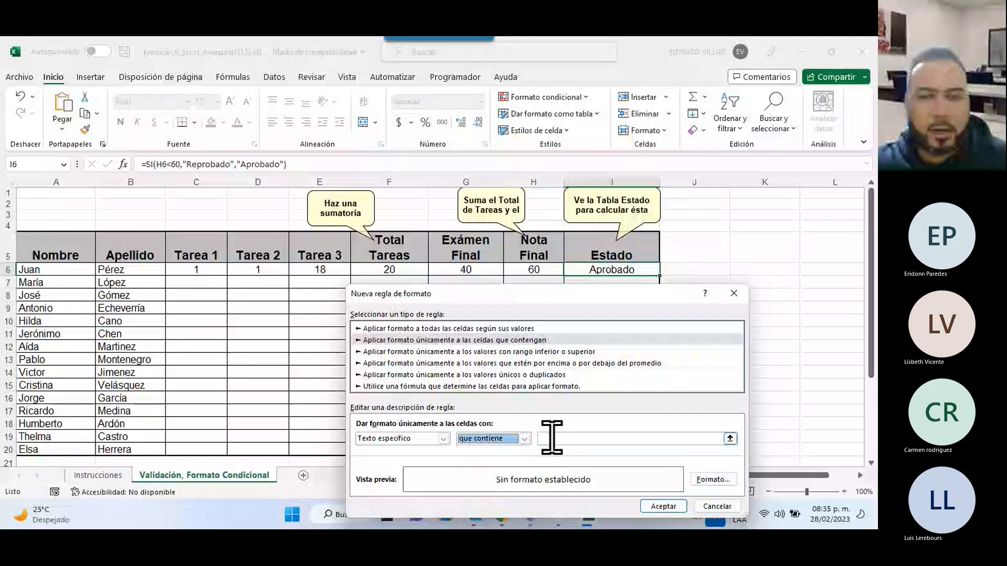
pyautogui.click(552, 437)
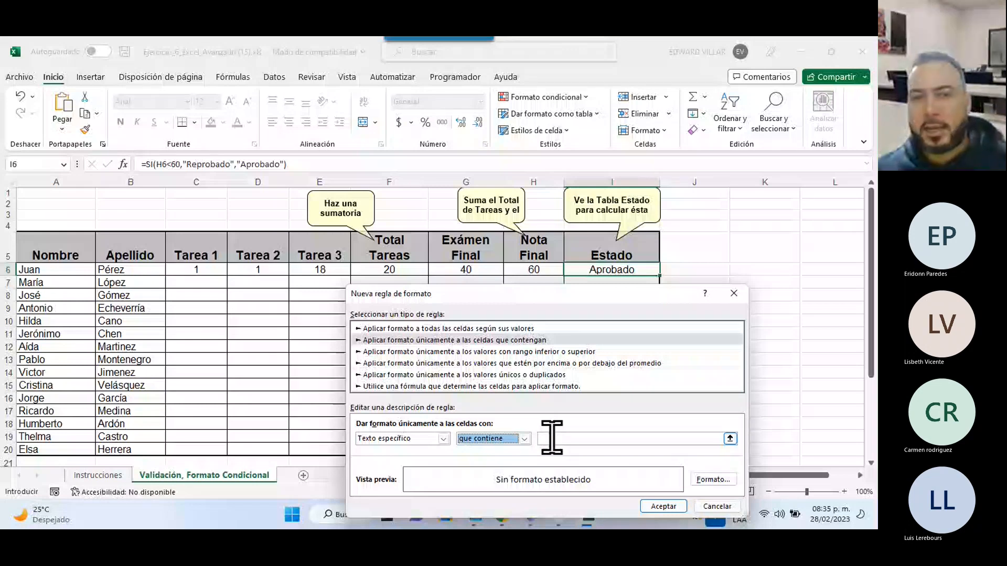
pyautogui.write("'Aprobado")
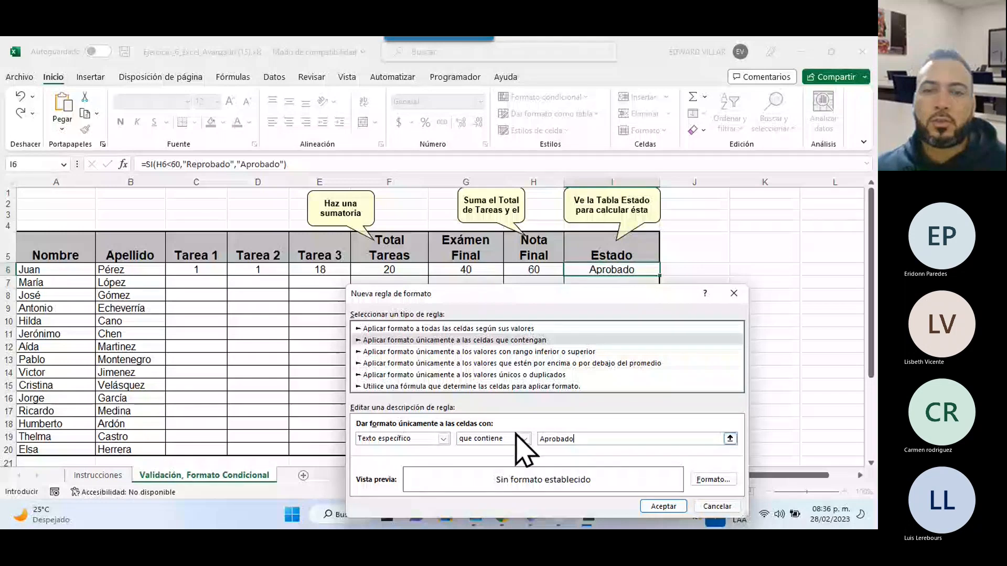
pyautogui.click(719, 481)
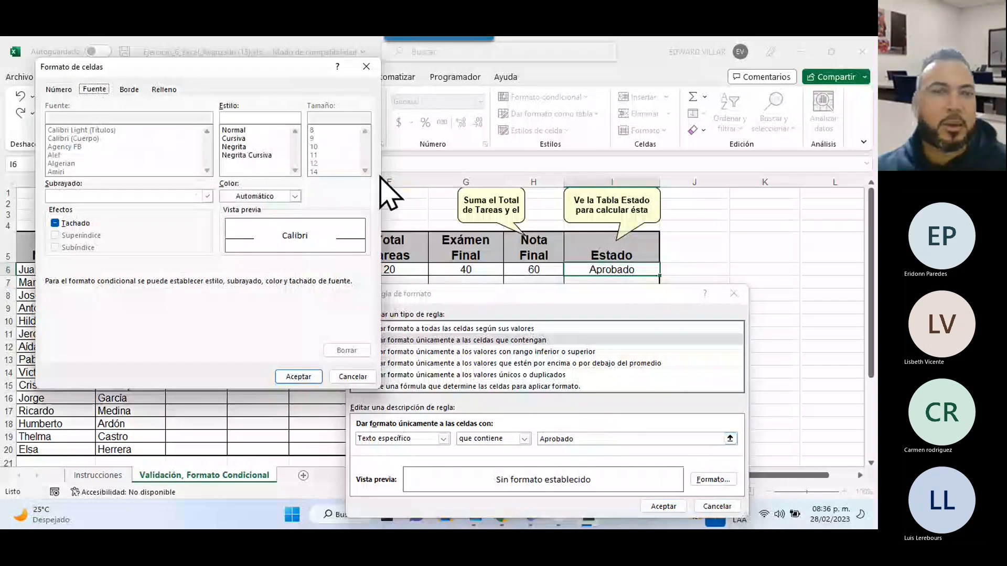
# Give Aprobado matches Normal green text on a black fill and apply the rule.
pyautogui.click(233, 130)
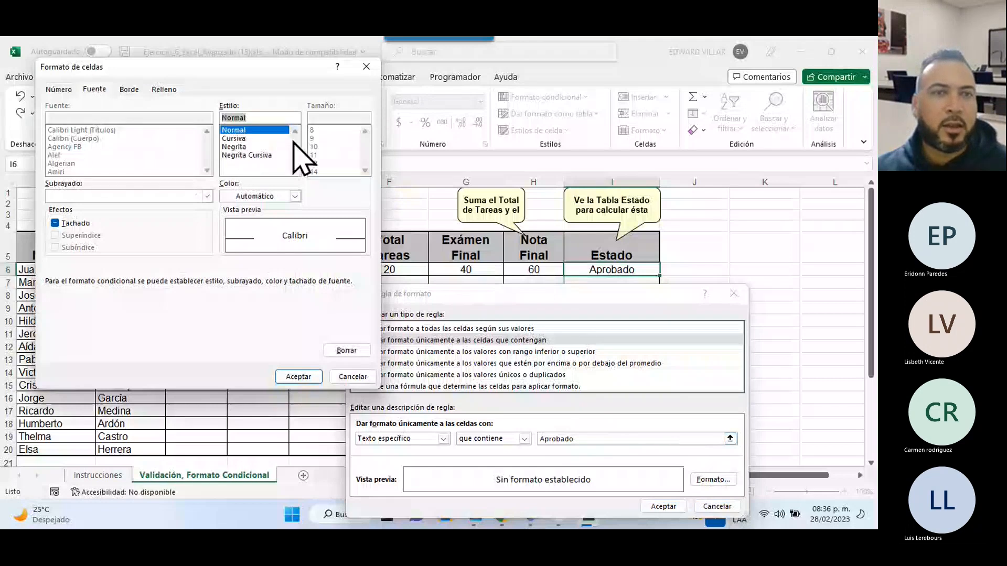
pyautogui.click(295, 196)
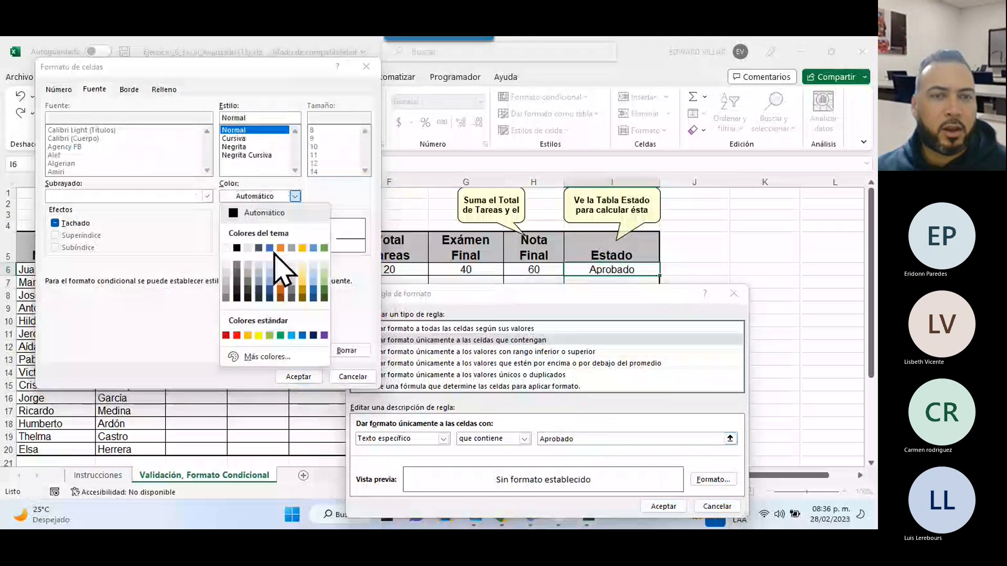
pyautogui.click(281, 335)
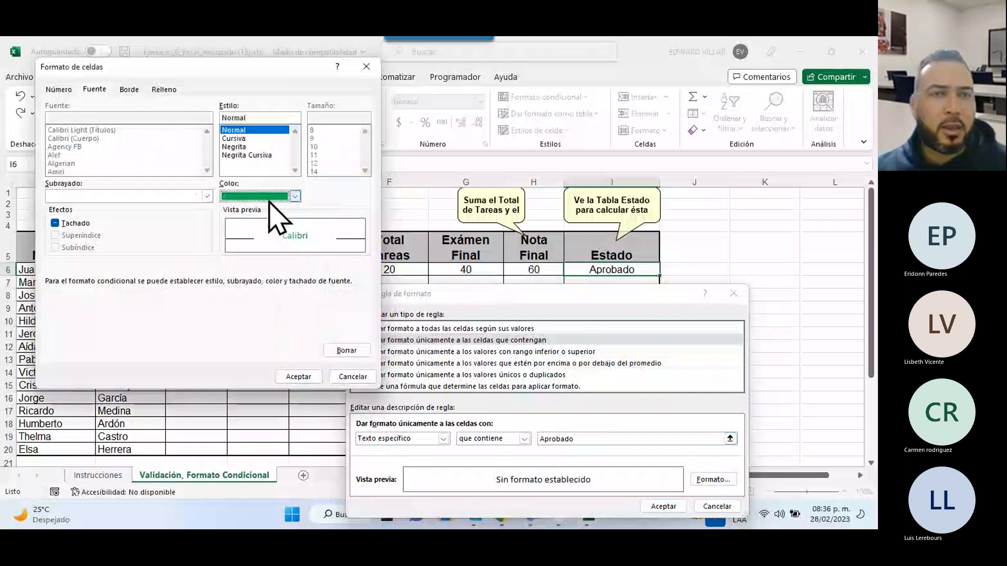
pyautogui.click(152, 90)
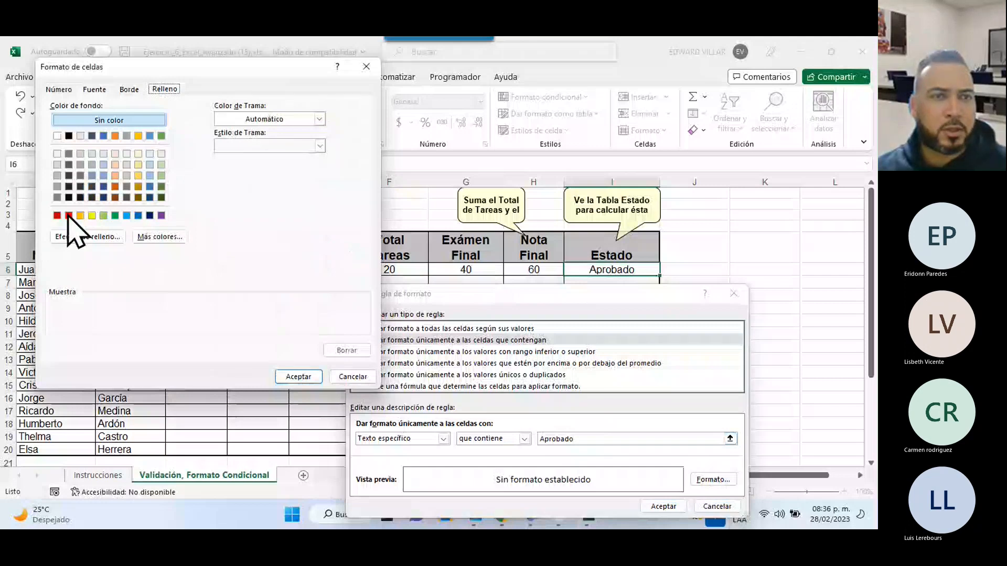
pyautogui.click(68, 135)
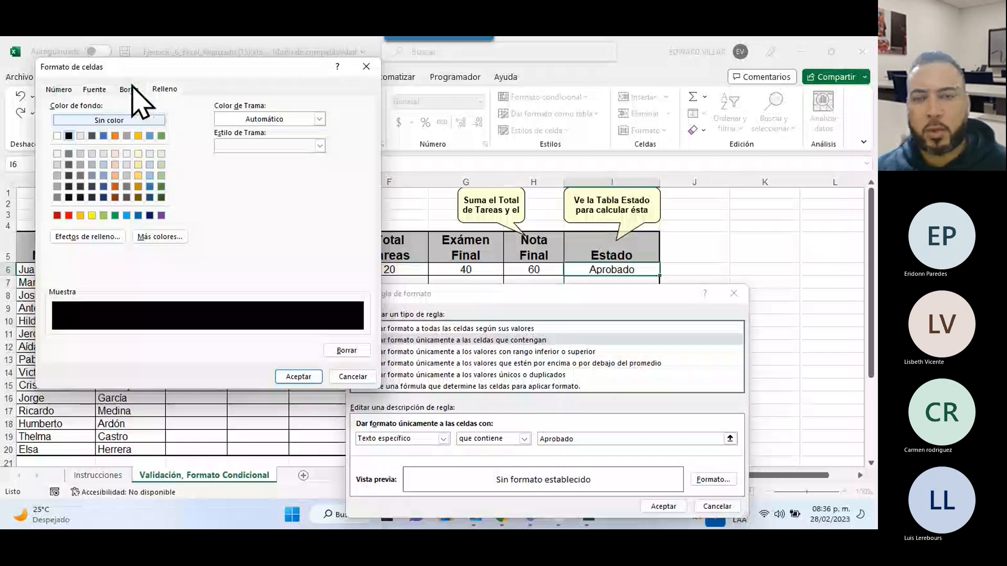
pyautogui.click(310, 377)
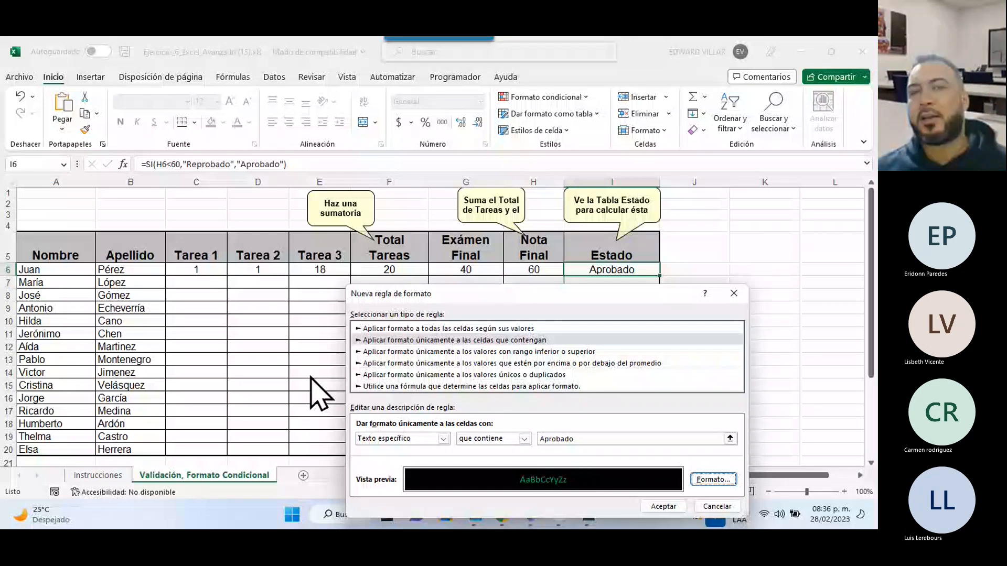
pyautogui.click(662, 506)
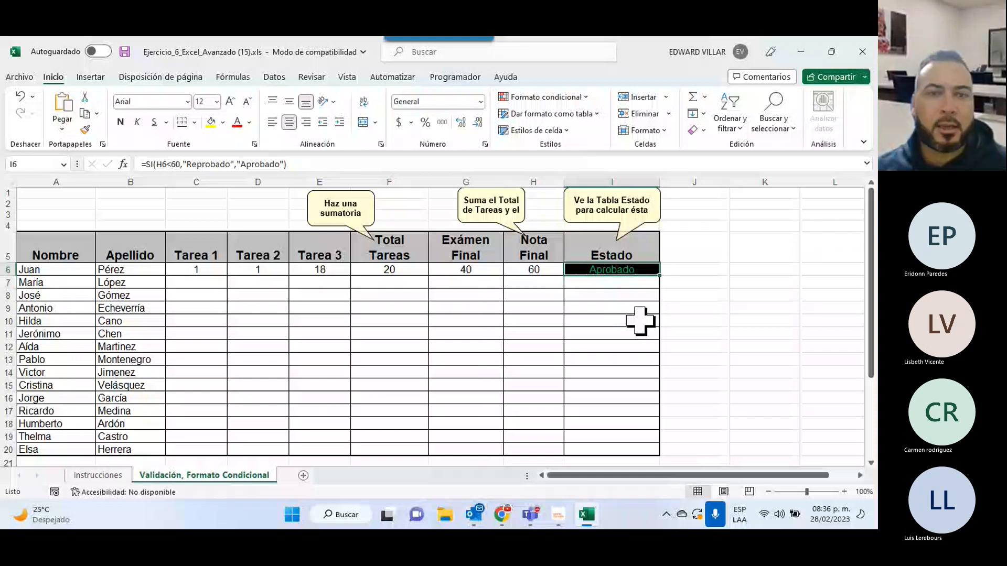
# Add a second rule formatting cells containing 'Reprobado' in bold red text.
pyautogui.click(549, 97)
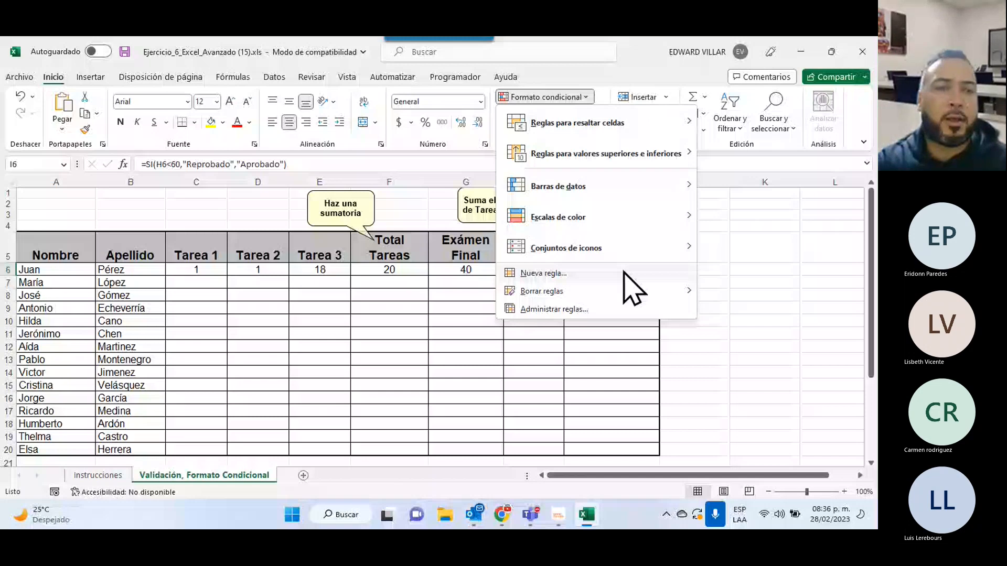
pyautogui.click(624, 273)
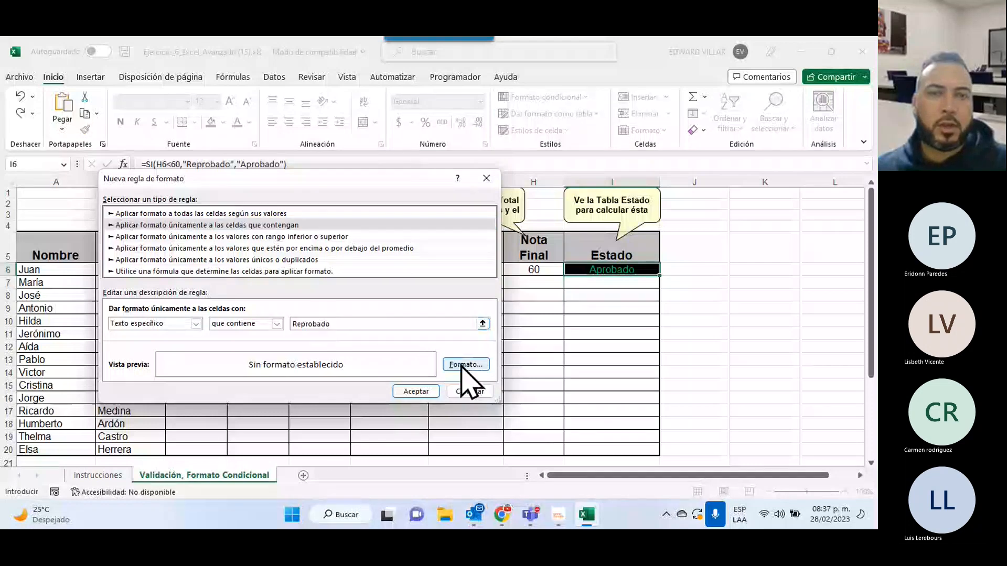
pyautogui.click(462, 365)
pyautogui.click(433, 193)
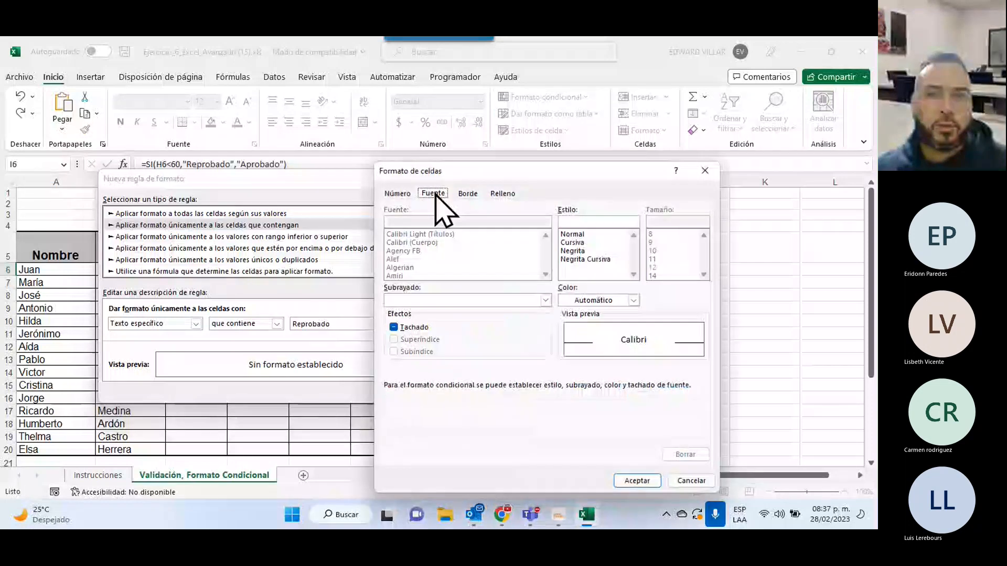
pyautogui.click(572, 250)
pyautogui.click(585, 300)
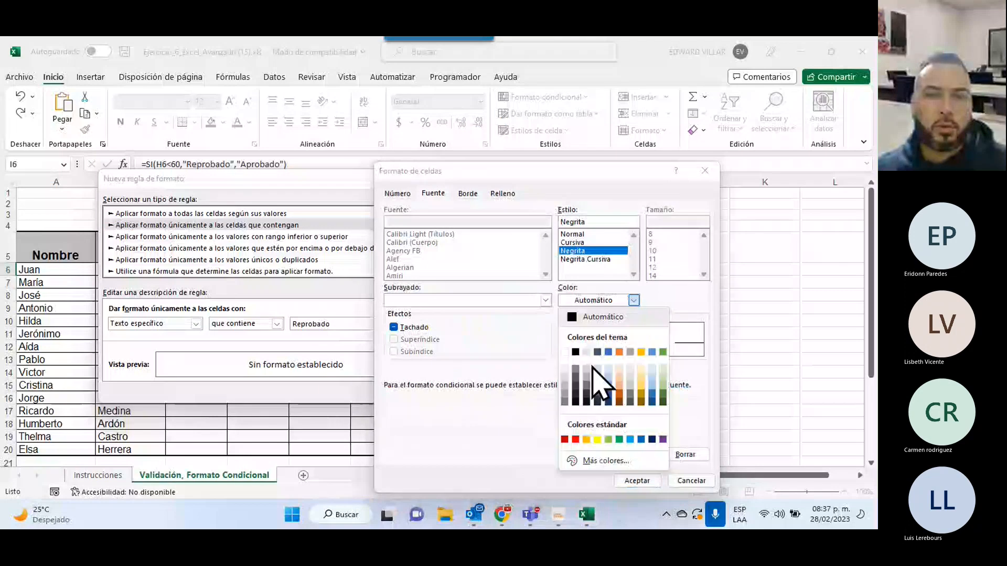
pyautogui.click(577, 436)
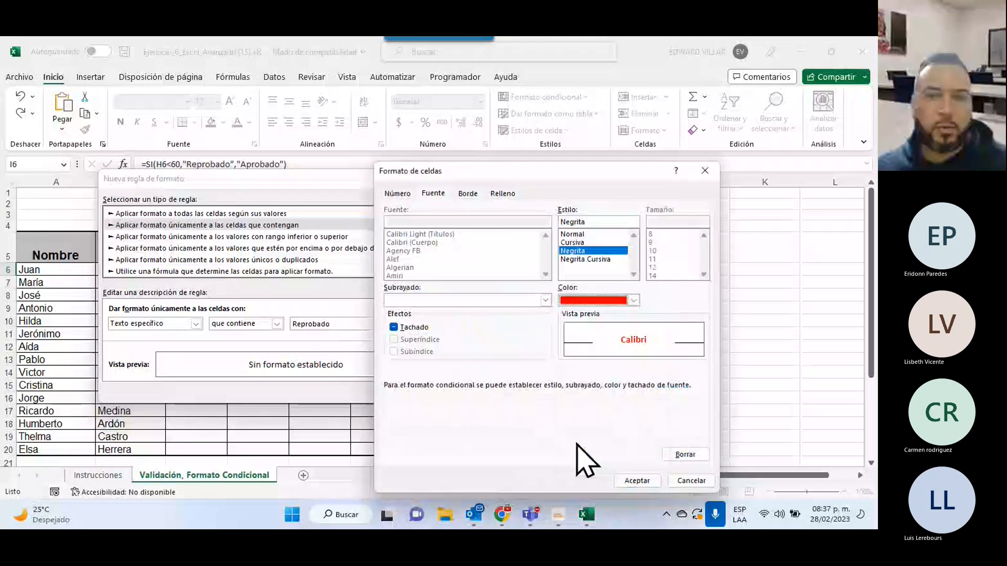
pyautogui.click(636, 481)
pyautogui.click(417, 390)
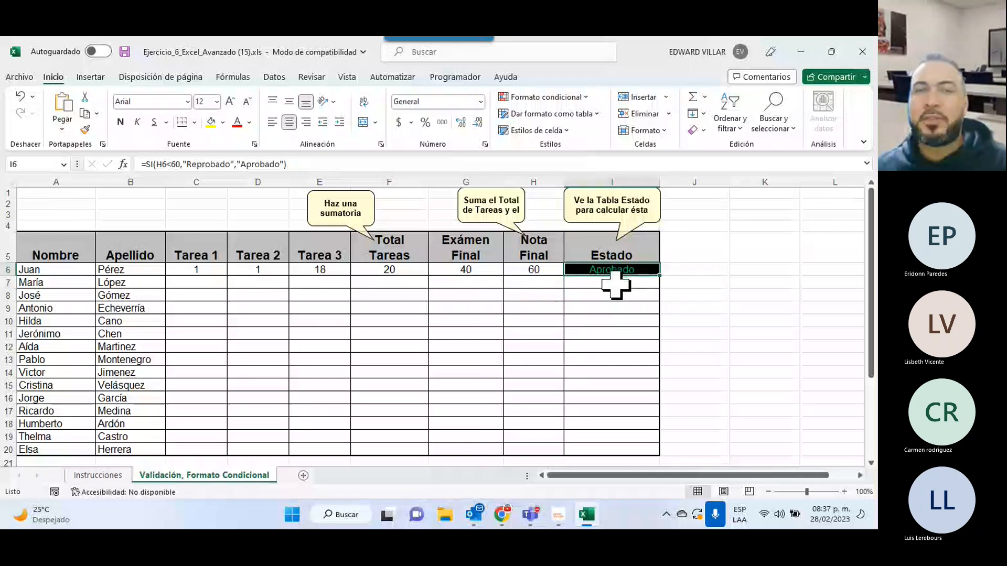
pyautogui.click(585, 98)
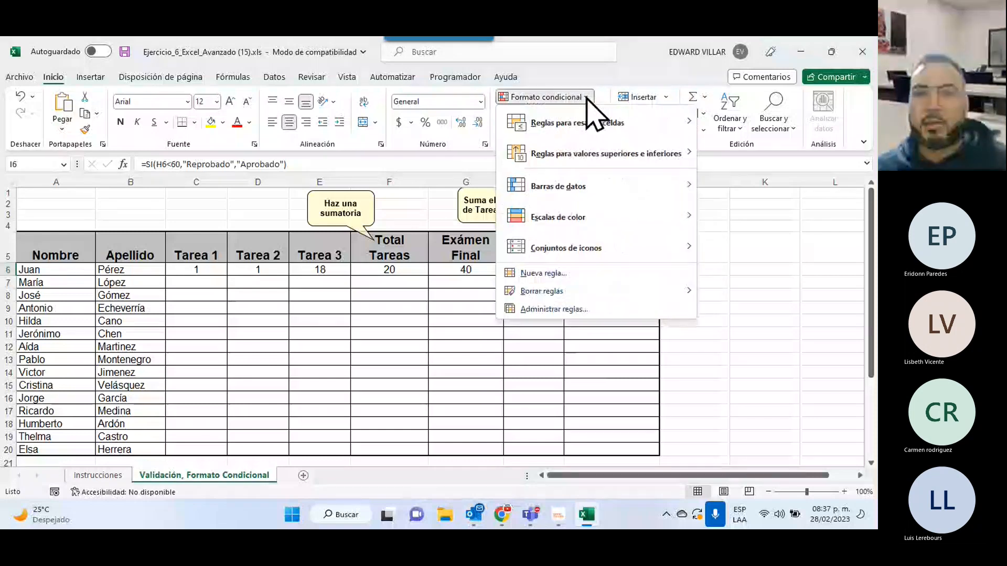
pyautogui.click(565, 313)
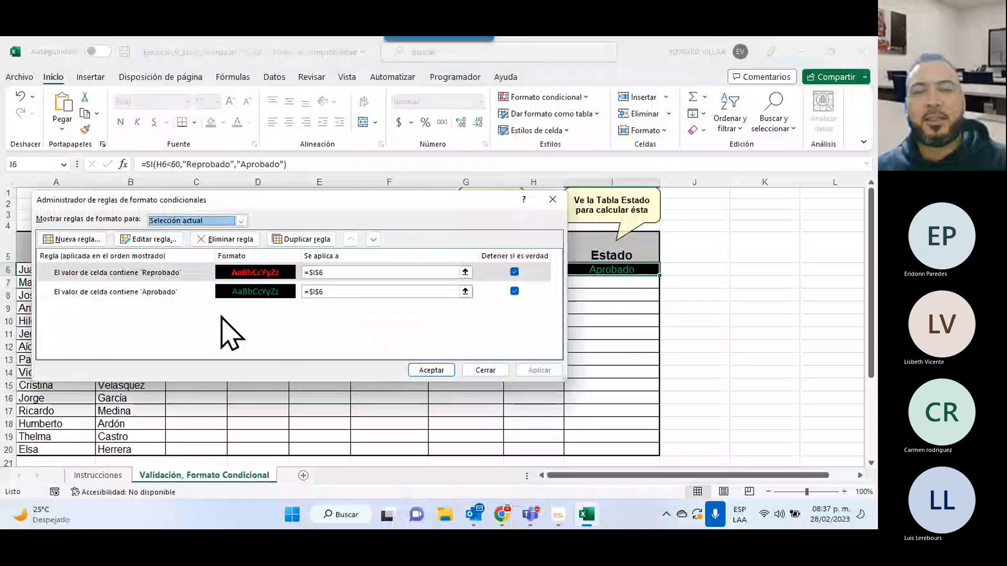
pyautogui.click(485, 370)
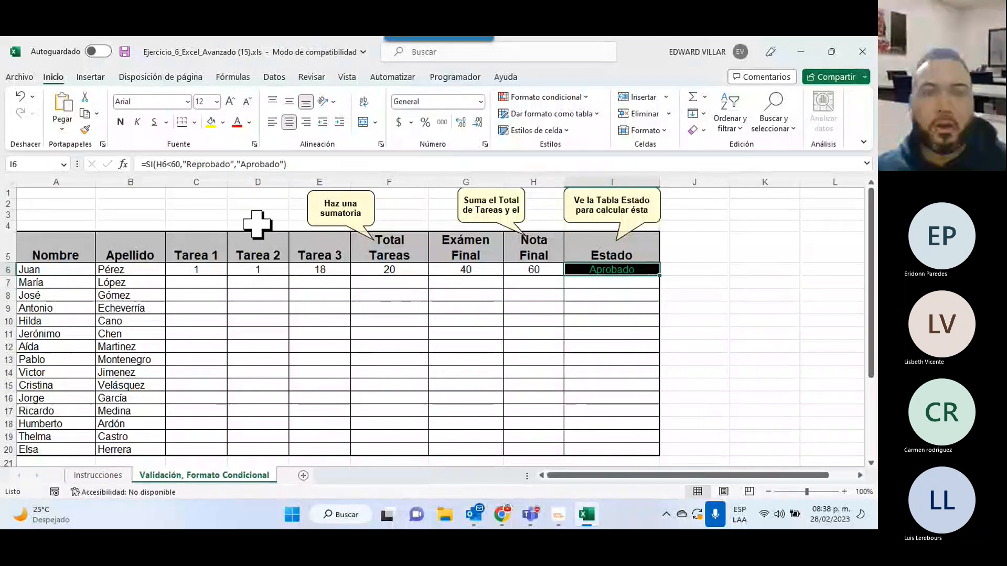
# Check row 6's Tarea input messages and the Total Tareas, Nota Final and Estado formulas.
pyautogui.click(251, 270)
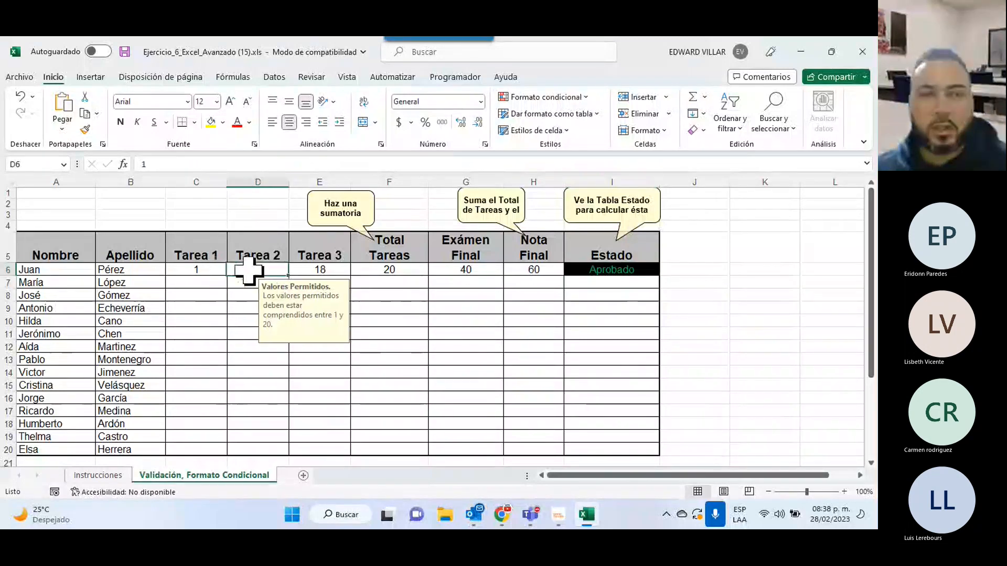
pyautogui.click(297, 269)
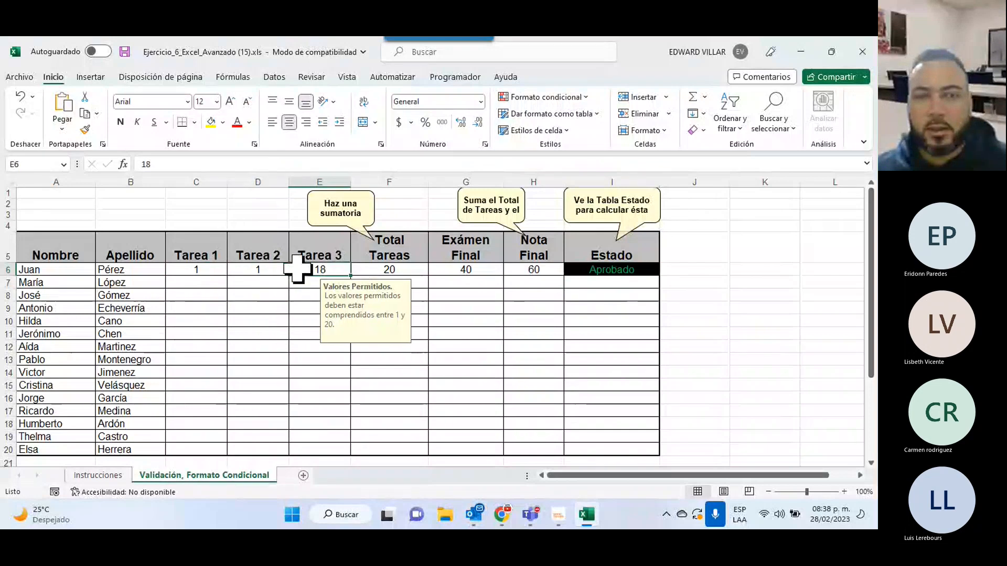
pyautogui.click(390, 269)
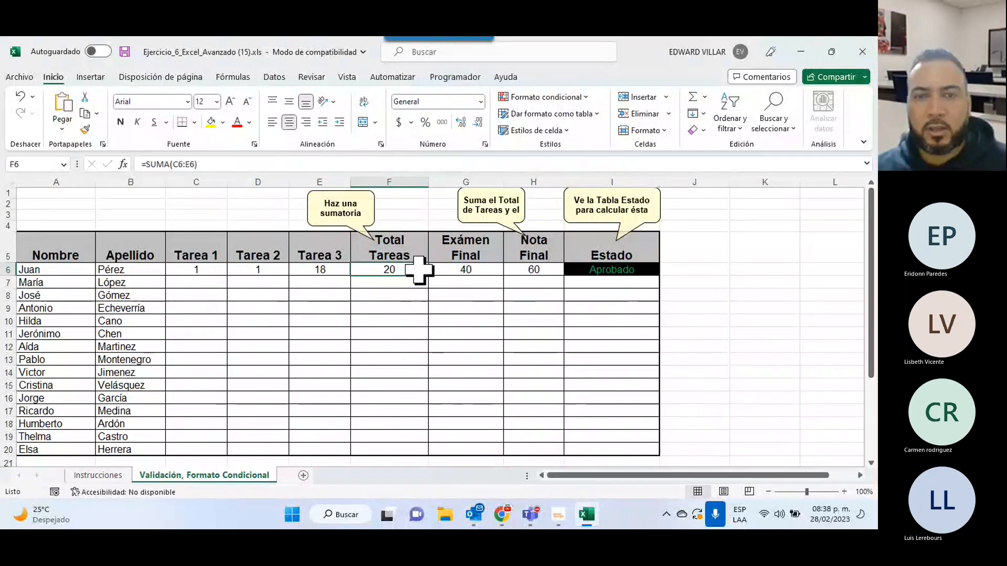
pyautogui.click(479, 272)
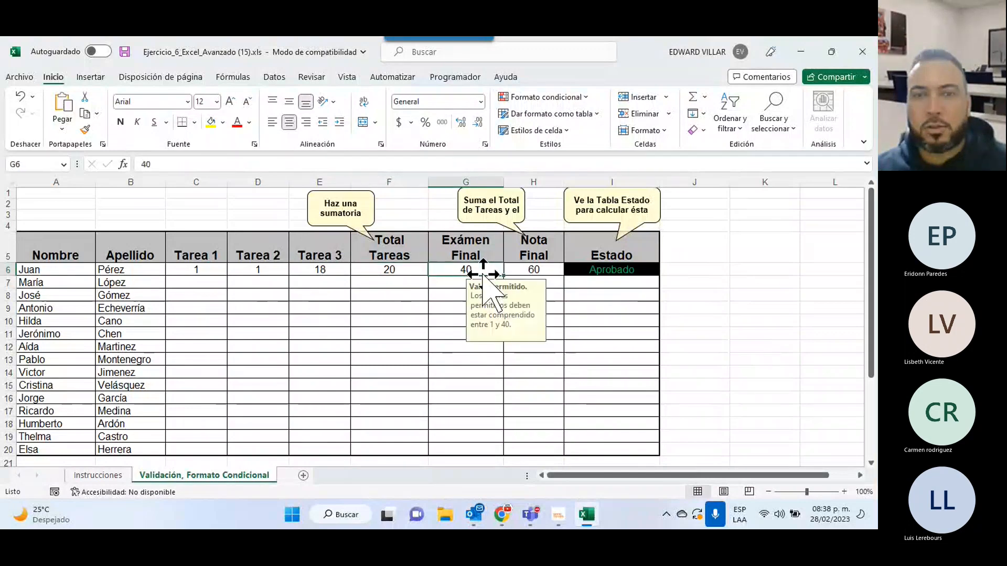
pyautogui.click(554, 270)
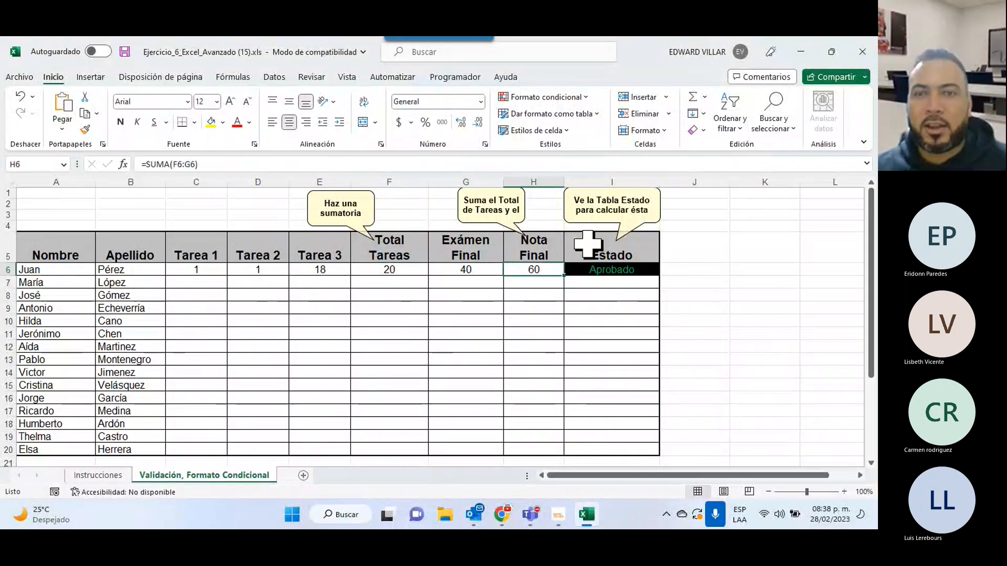
pyautogui.click(616, 270)
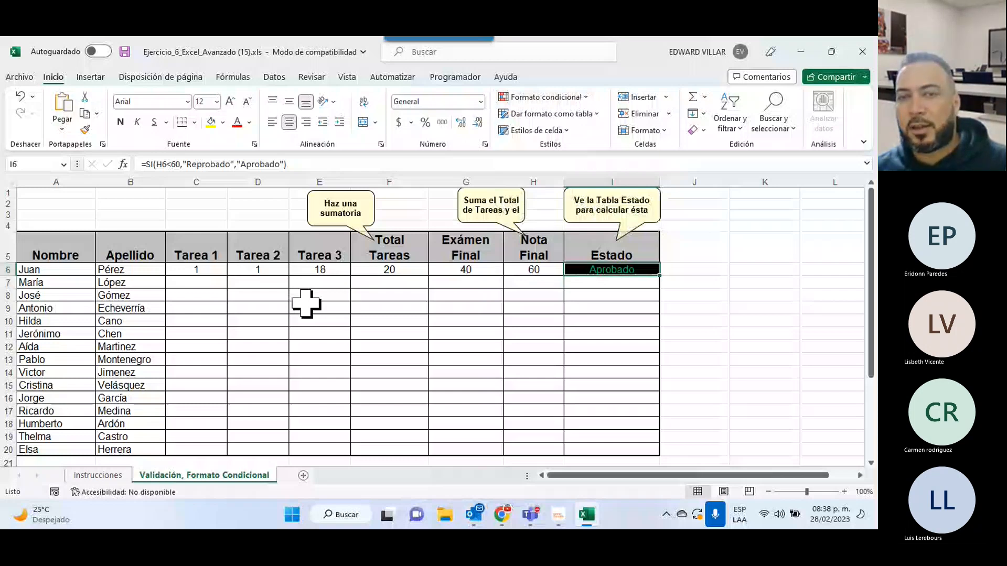
# Enter 2 as Juan's Tarea 3 score in E6 to trigger red Reprobado, then undo back to 18.
pyautogui.click(317, 270)
pyautogui.write('2')
pyautogui.press('Return')
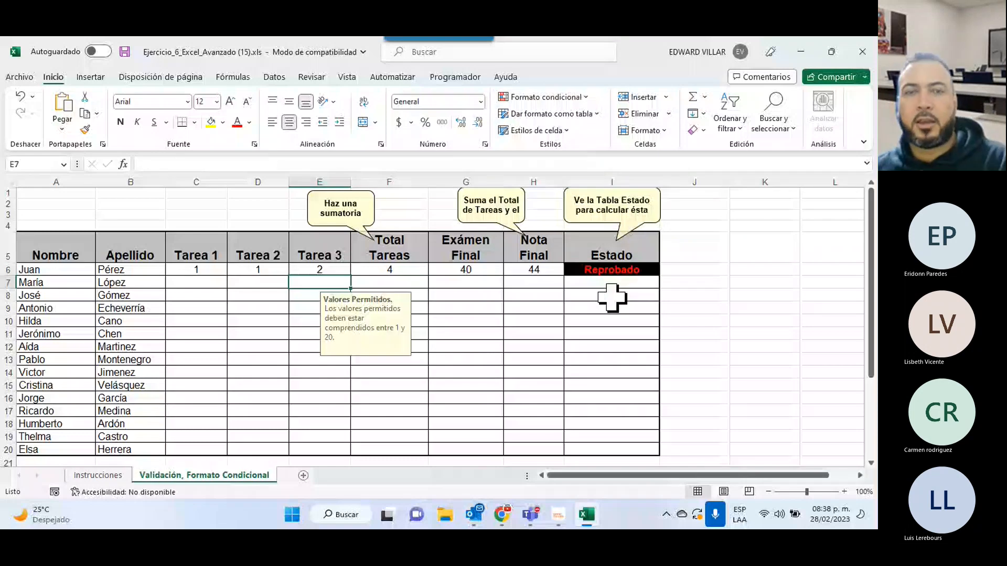
pyautogui.hotkey('ctrl', 'z')
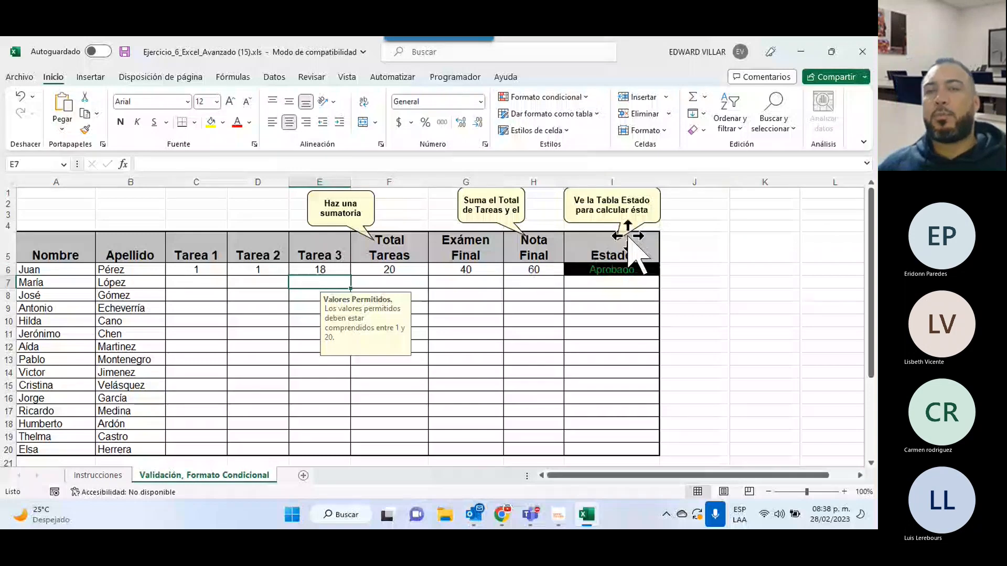
# Review the Tarea 1 allowed-values message, then switch to the Instrucciones sheet.
pyautogui.scroll(-1, 626, 329)
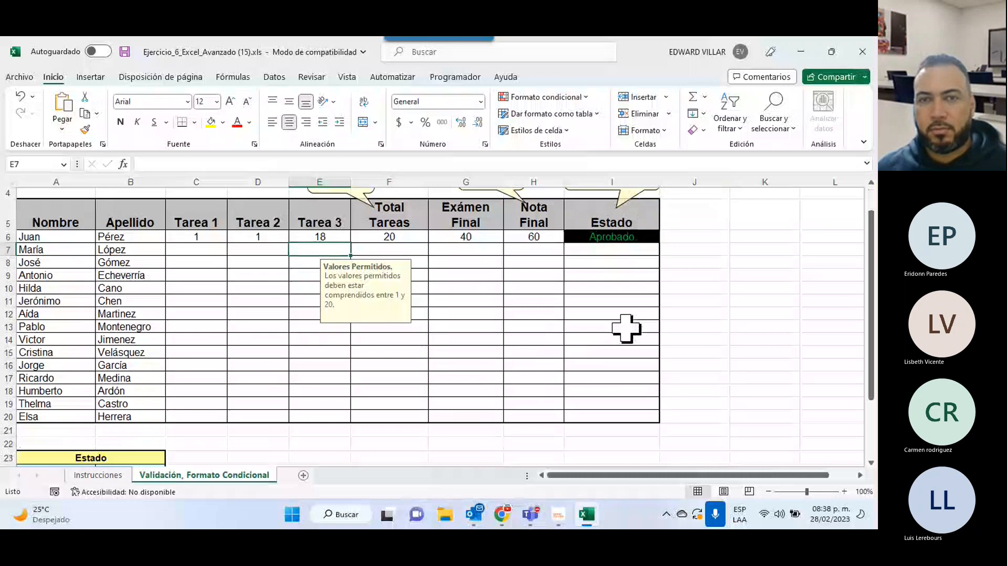
pyautogui.scroll(-2, 626, 328)
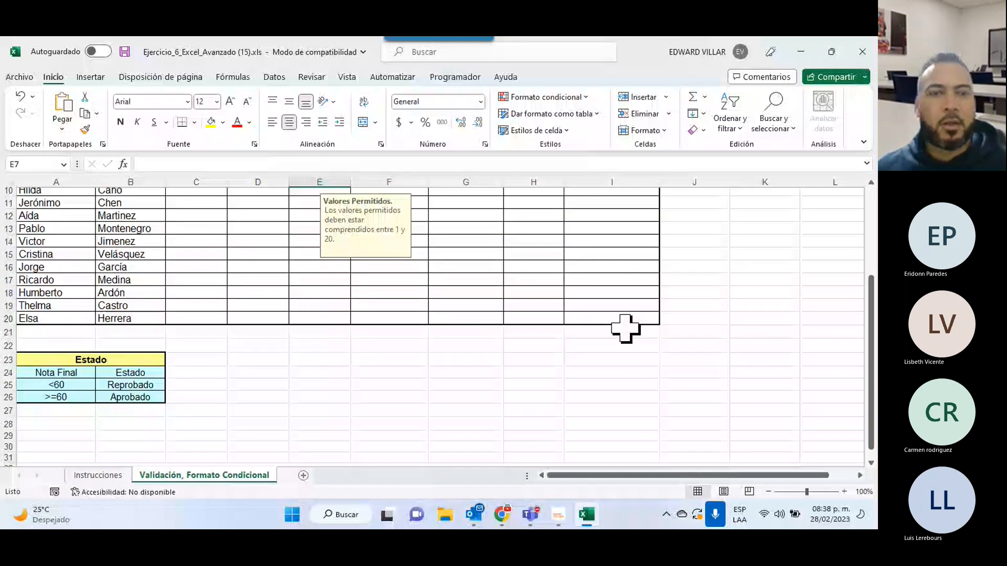
pyautogui.scroll(2, 626, 329)
pyautogui.click(216, 238)
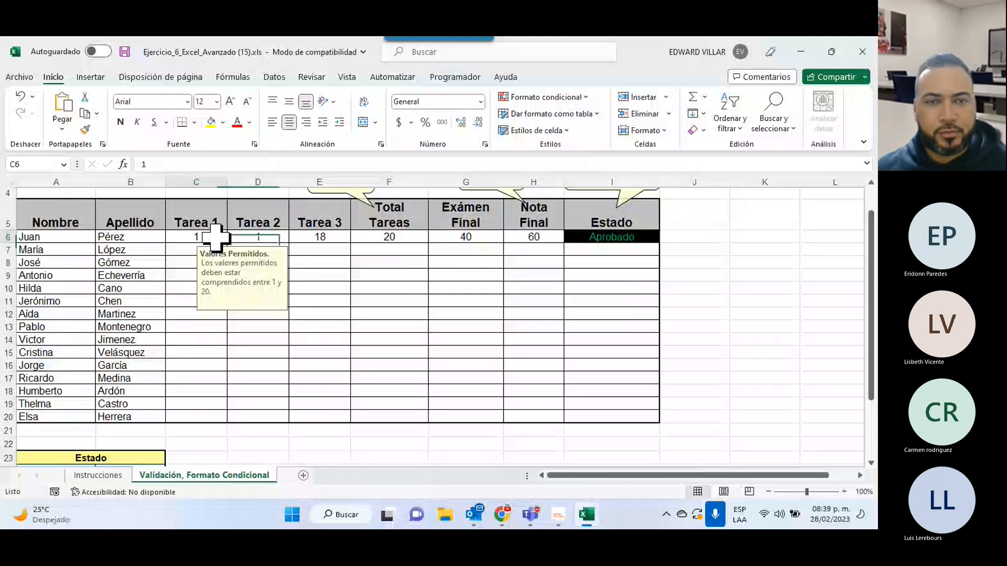
pyautogui.click(104, 475)
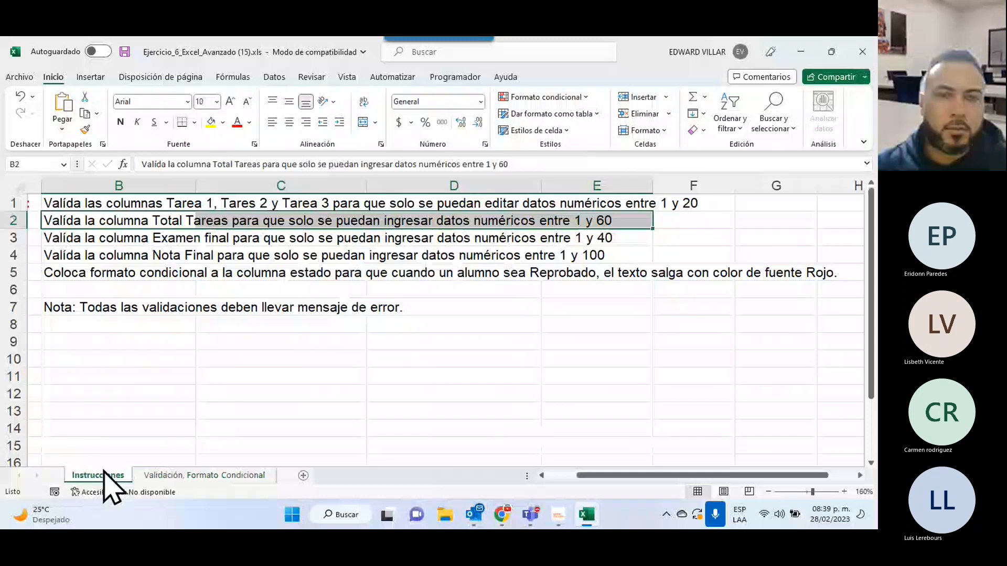
# Go back to the Validación, Formato Condicional sheet and minimize Excel to reveal the INFOTEP course page.
pyautogui.click(205, 475)
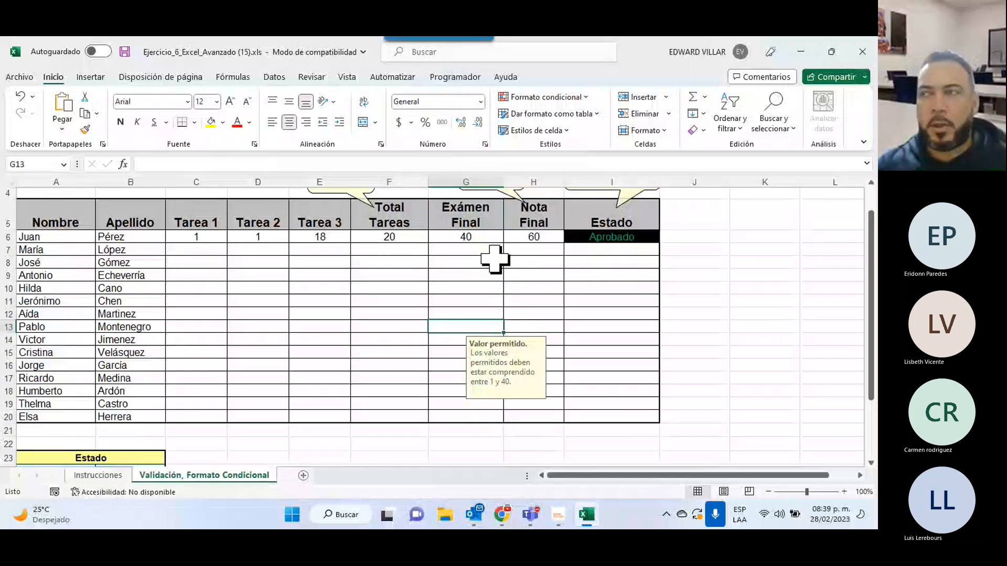
pyautogui.click(800, 51)
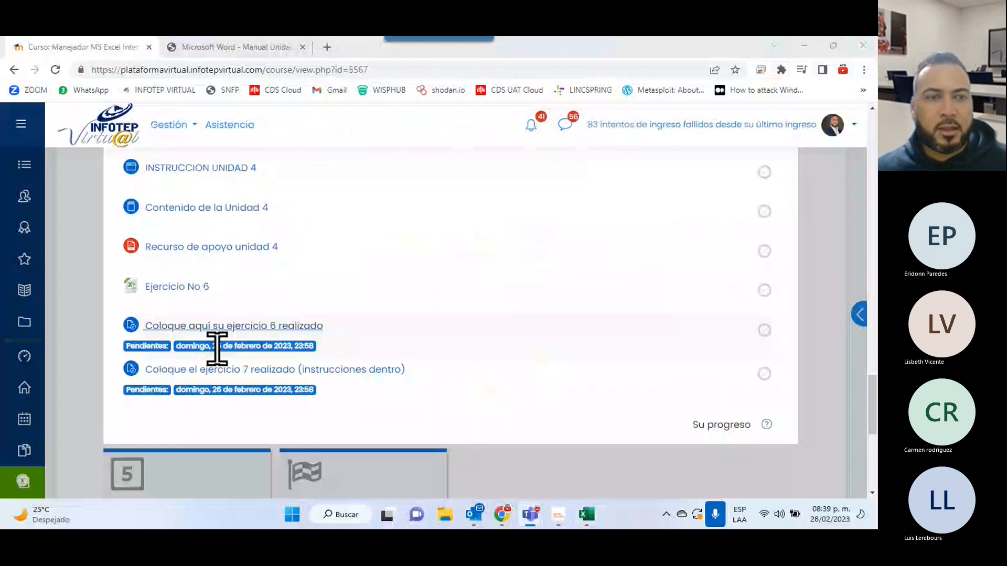
# Open the Ejercicio 7 submission assignment and look through its page.
pyautogui.click(283, 369)
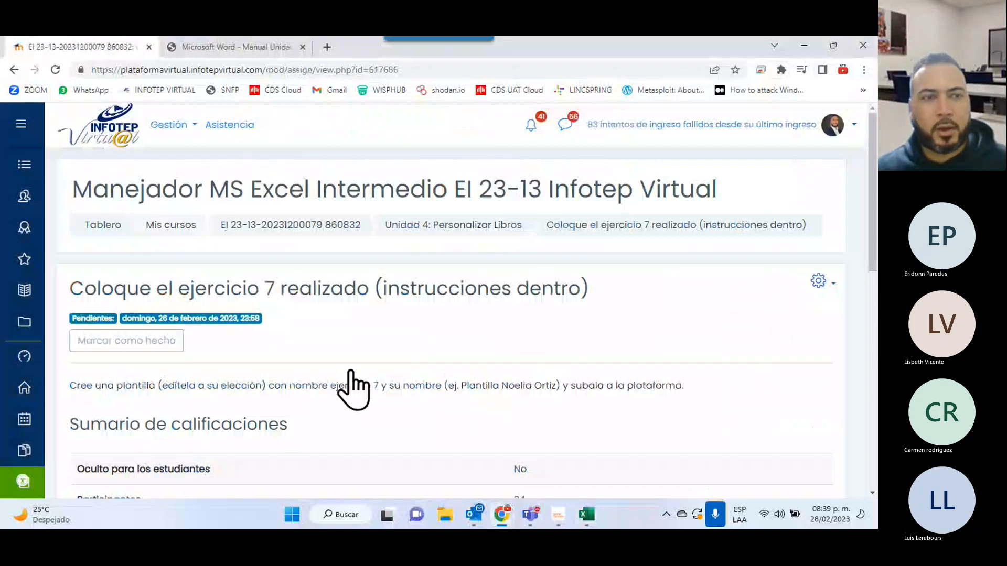
pyautogui.scroll(-5, 451, 398)
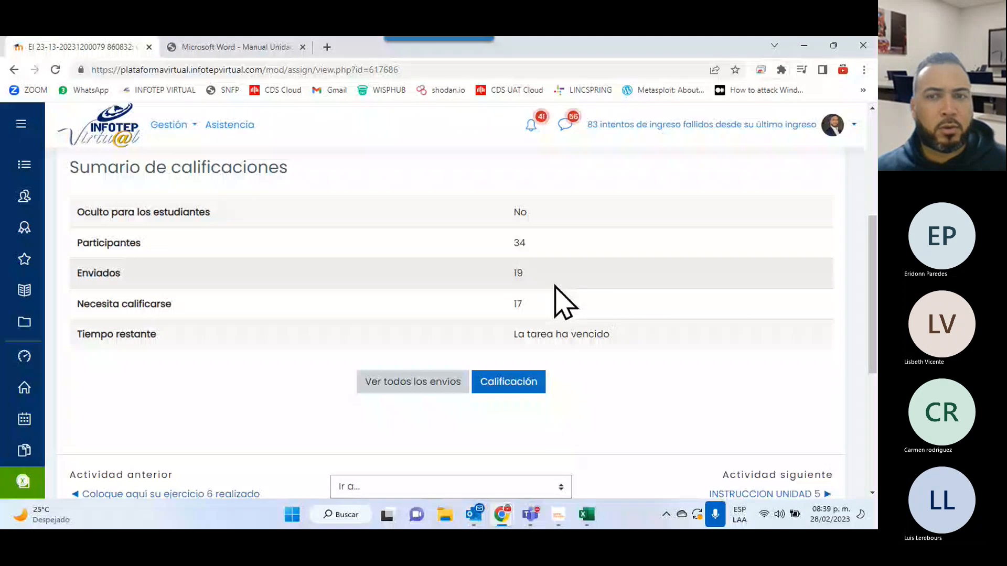
pyautogui.scroll(-3, 563, 301)
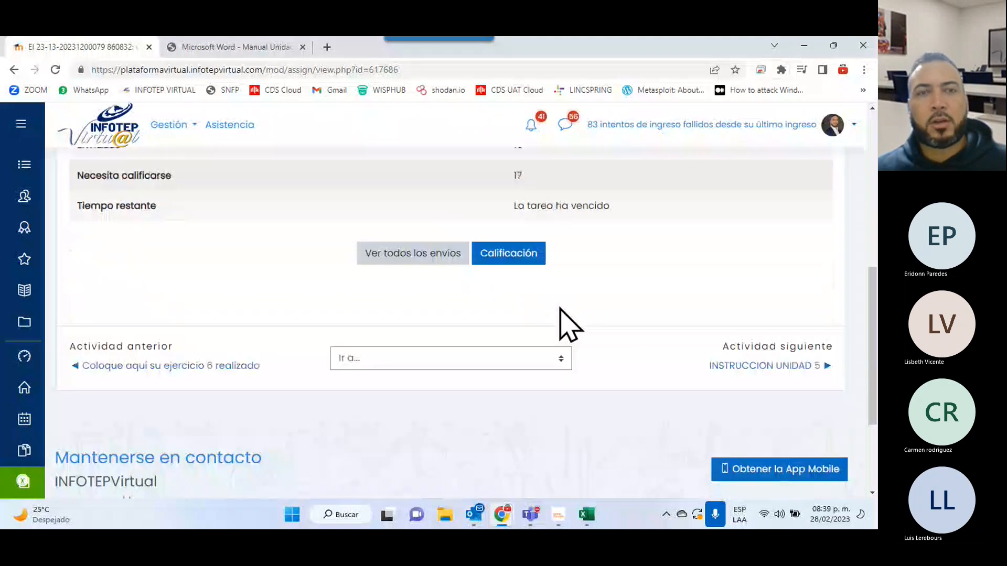
pyautogui.scroll(6, 569, 323)
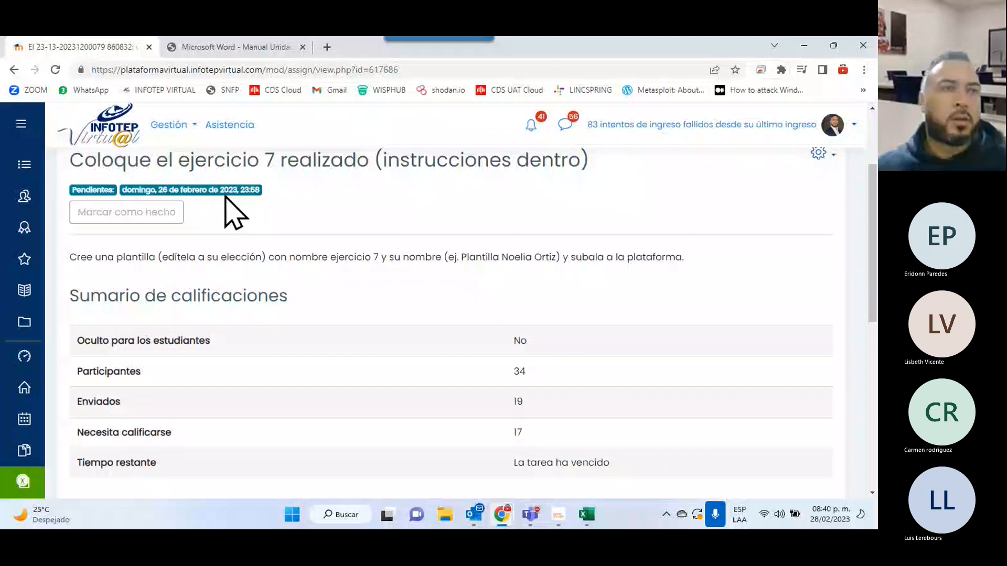
# From the course main page, find Unidad 5 and download Ejercicio No 8 to open in Excel.
pyautogui.click(14, 70)
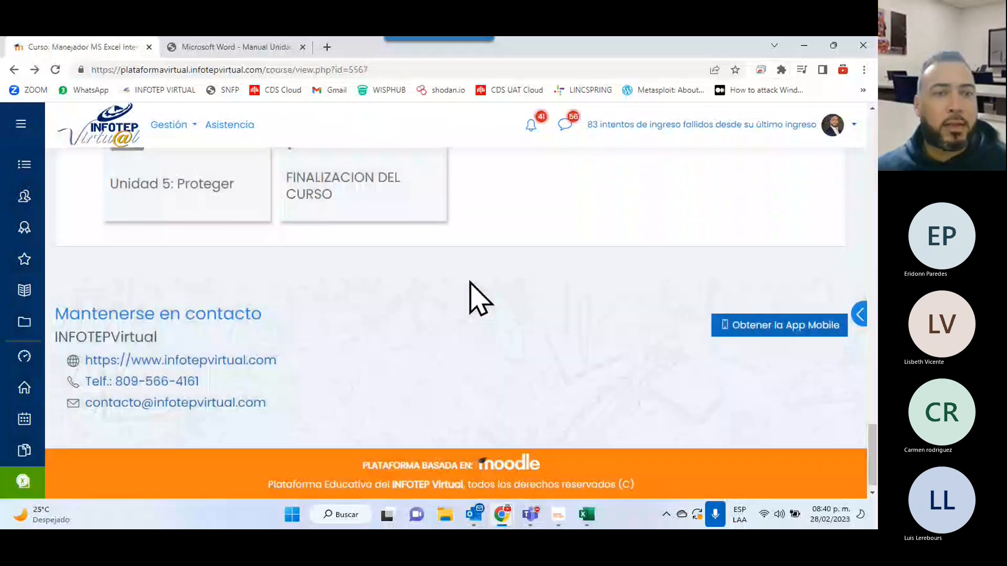
pyautogui.scroll(5, 475, 299)
pyautogui.scroll(-5, 195, 240)
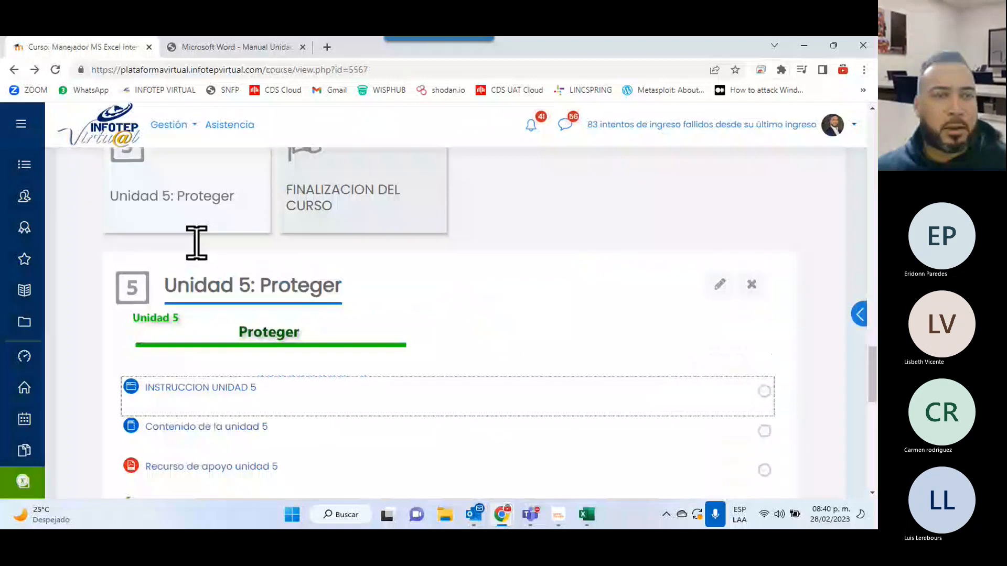
pyautogui.scroll(-4, 429, 344)
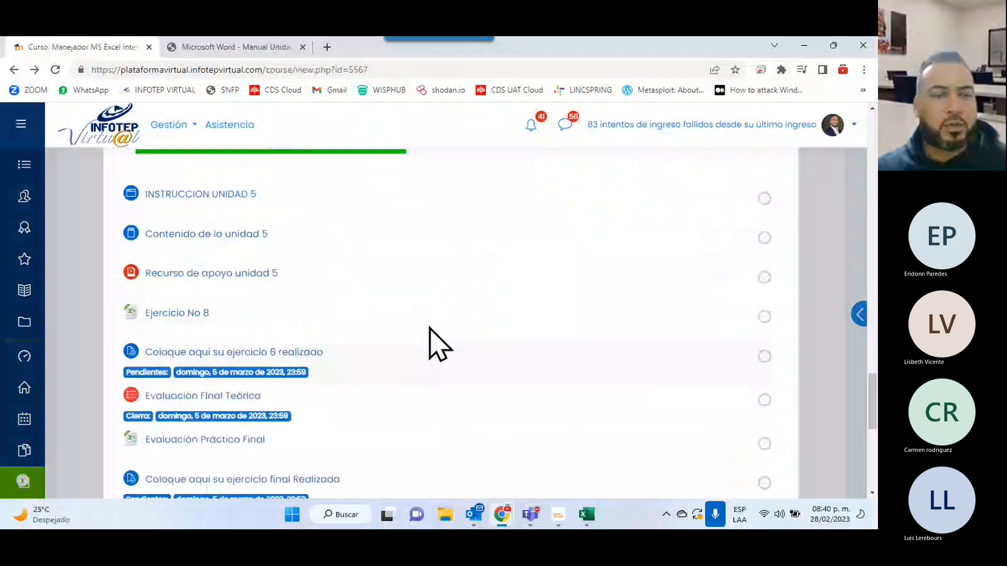
pyautogui.scroll(2, 398, 299)
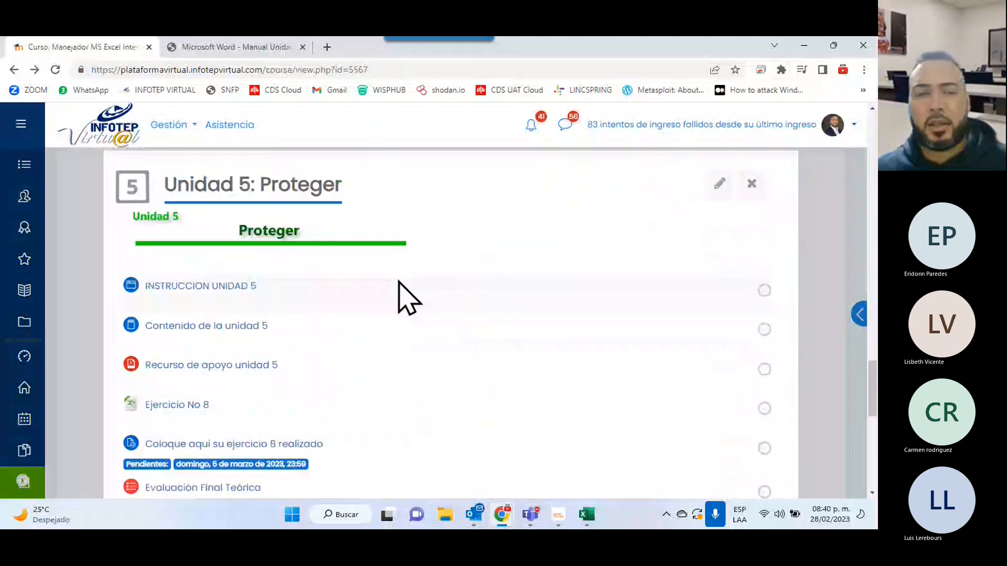
pyautogui.scroll(-1, 328, 319)
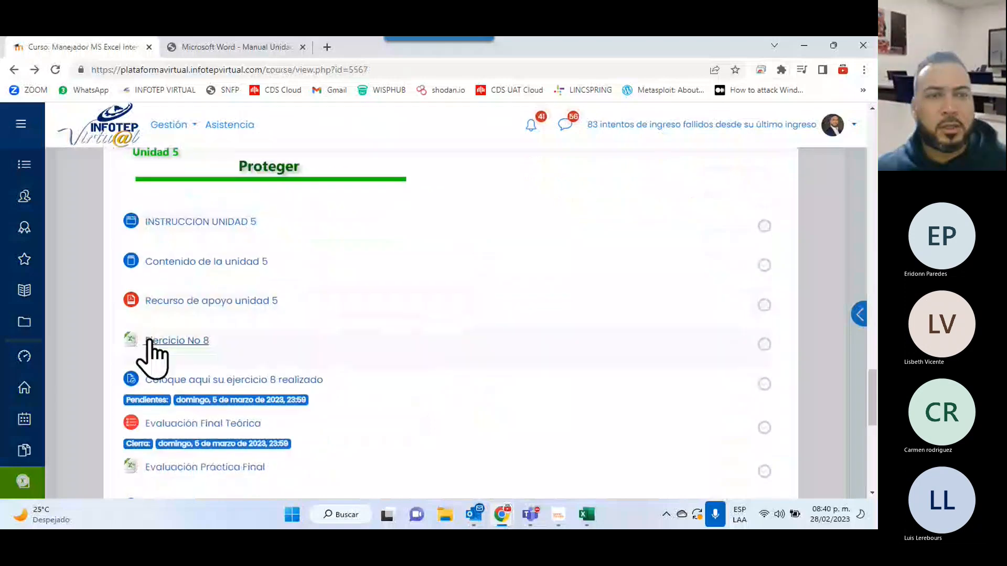
pyautogui.scroll(-3, 205, 361)
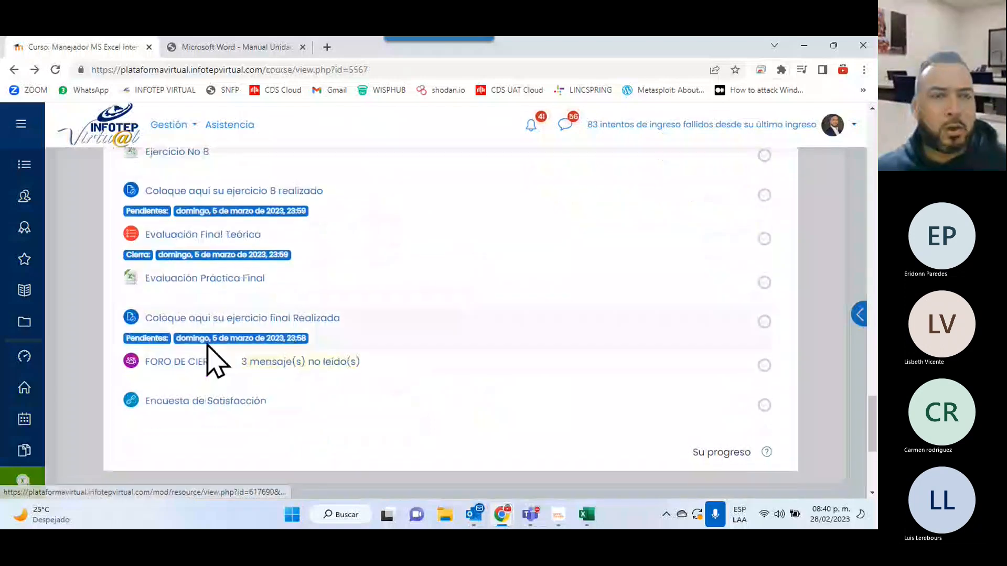
pyautogui.scroll(2, 164, 332)
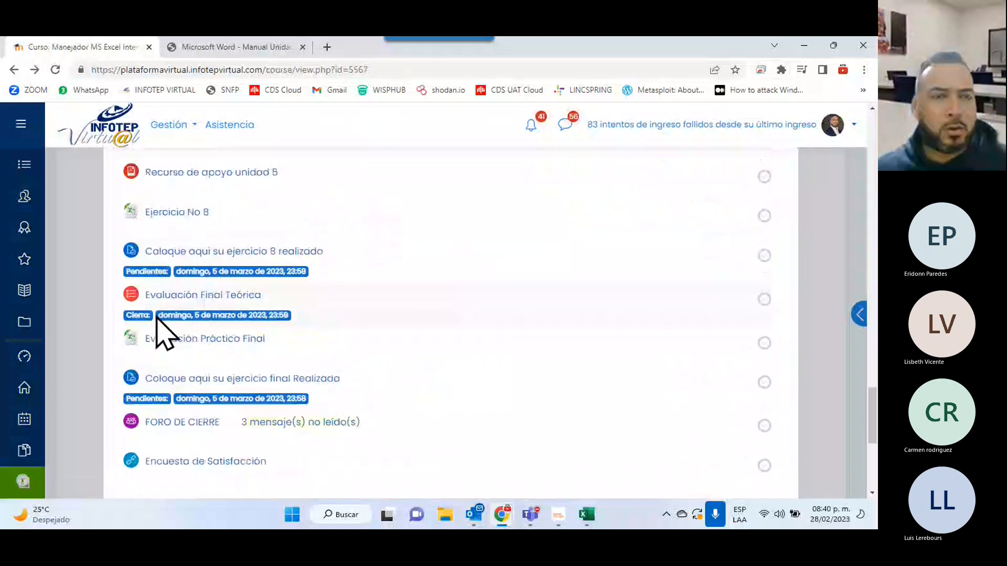
pyautogui.click(173, 219)
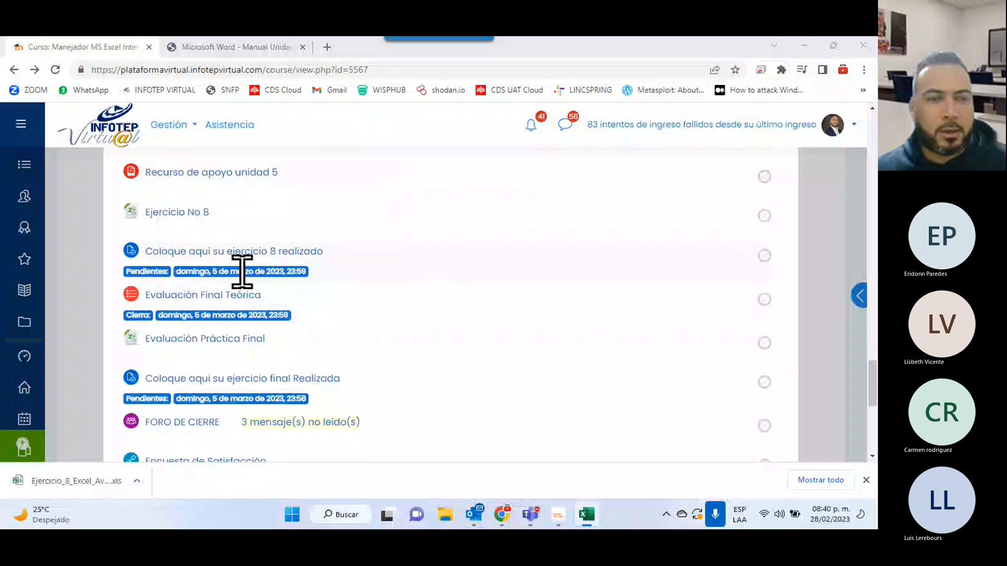
pyautogui.click(591, 519)
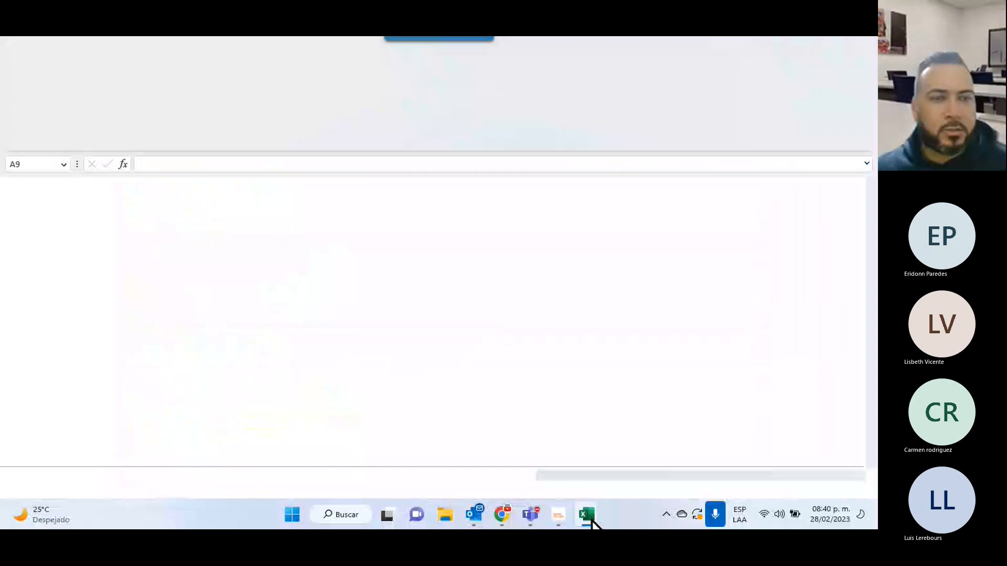
# Show the Notas Enero 15-student grade table in Ejercicio_8_Excel_Avanzado (1).xls.
pyautogui.moveTo(591, 520)
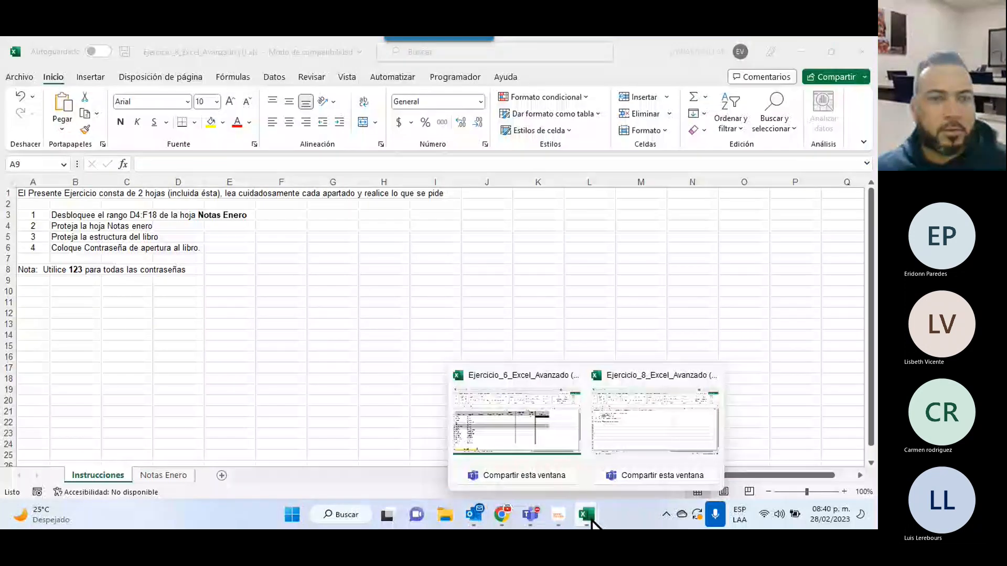
pyautogui.click(158, 475)
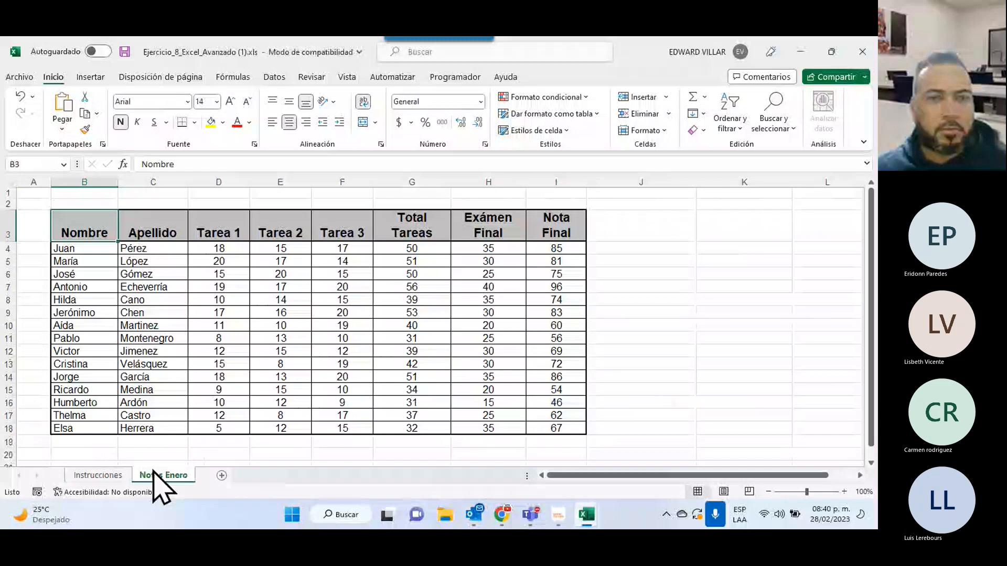
# Minimize Excel and open Evaluacion_Final (1).xls from Chrome's download bar in Excel.
pyautogui.click(799, 52)
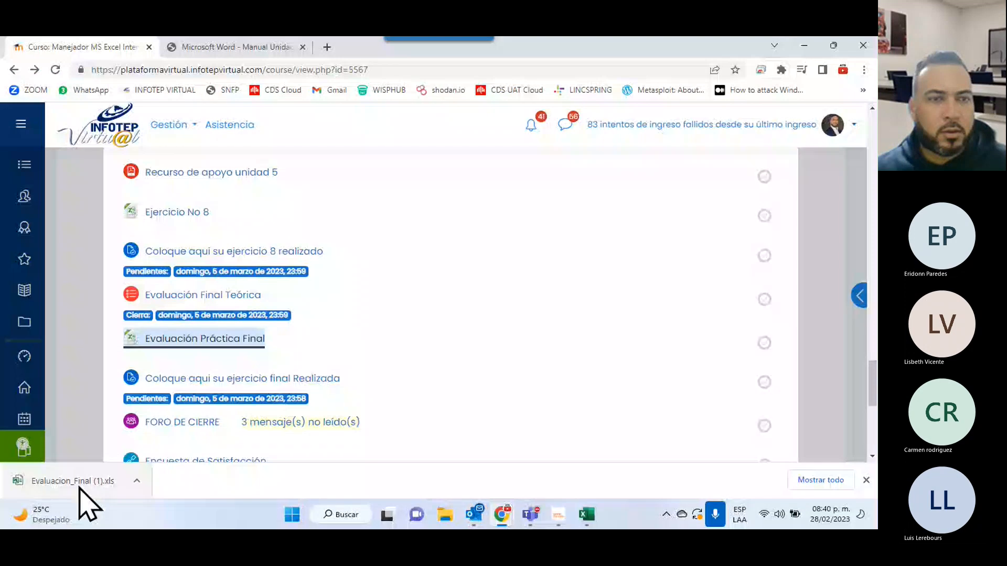
pyautogui.click(79, 488)
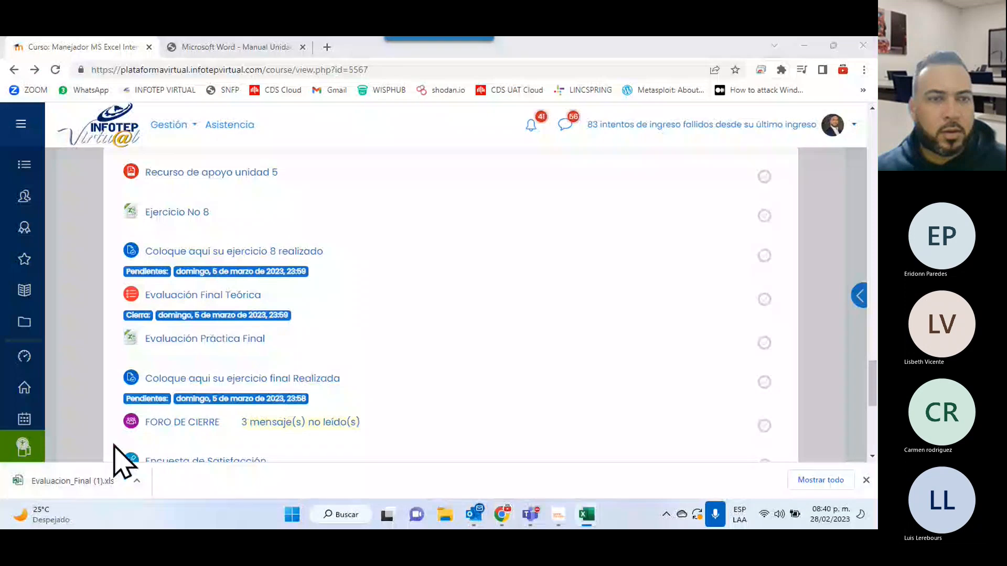
pyautogui.click(587, 517)
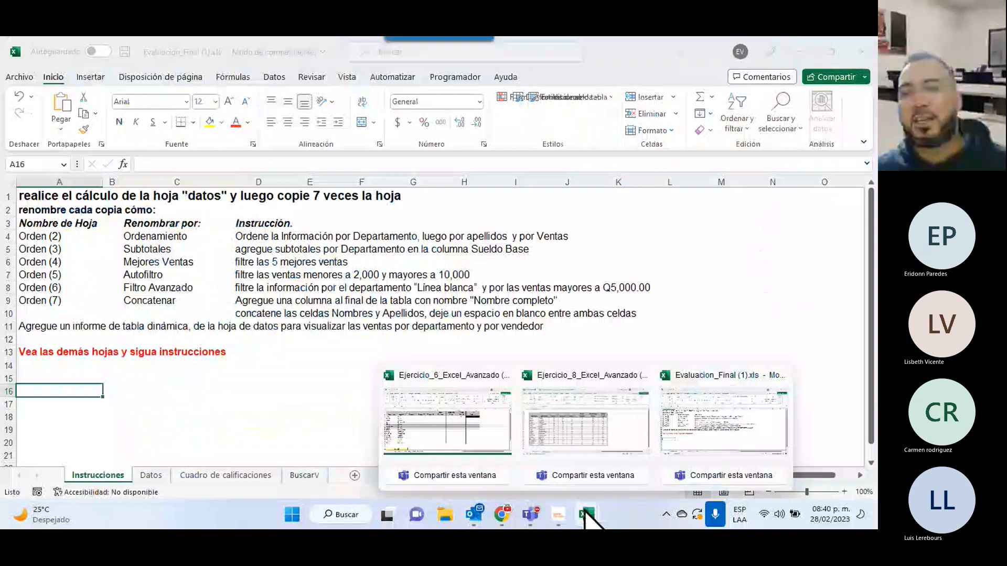
# View Evaluación Final's Datos sheet, glance at Ejercicio 6, then return to Evaluación Final.
pyautogui.click(151, 475)
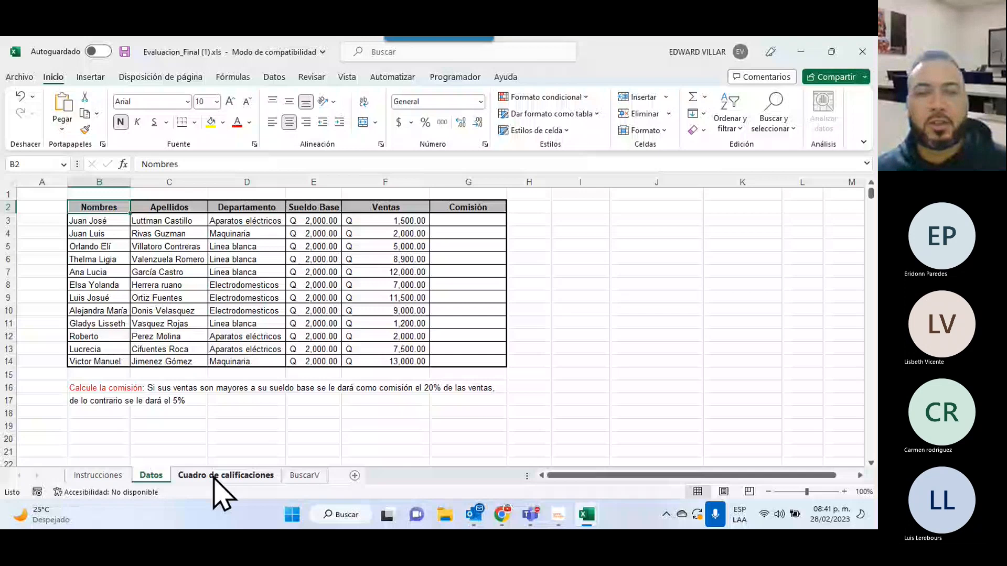
pyautogui.hotkey('alt', 'Tab')
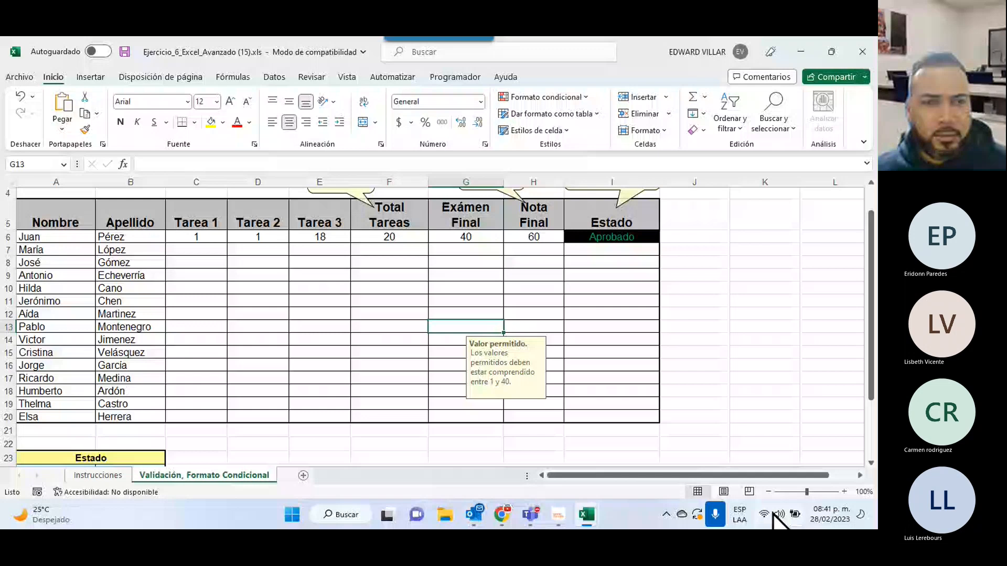
pyautogui.moveTo(587, 514)
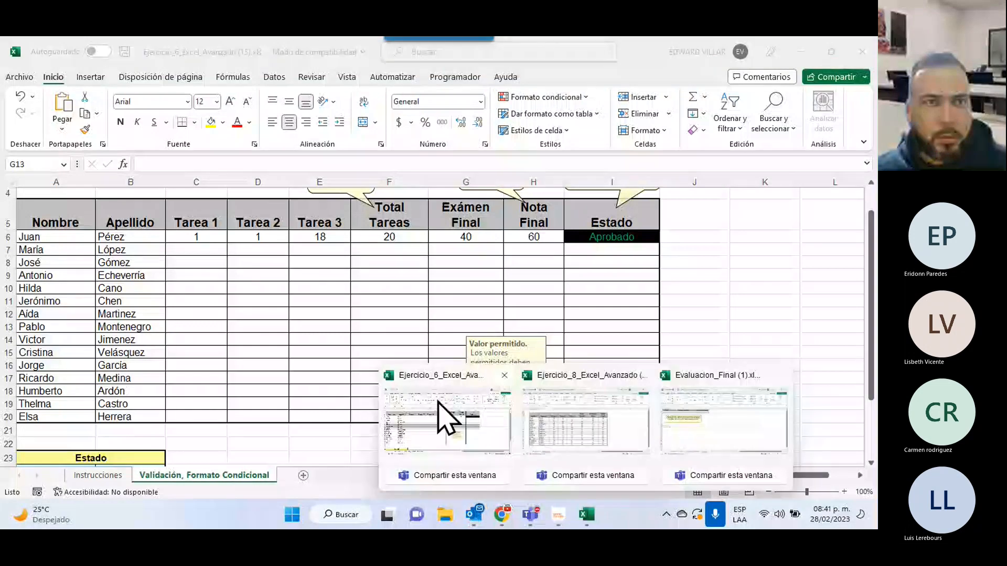
pyautogui.click(719, 437)
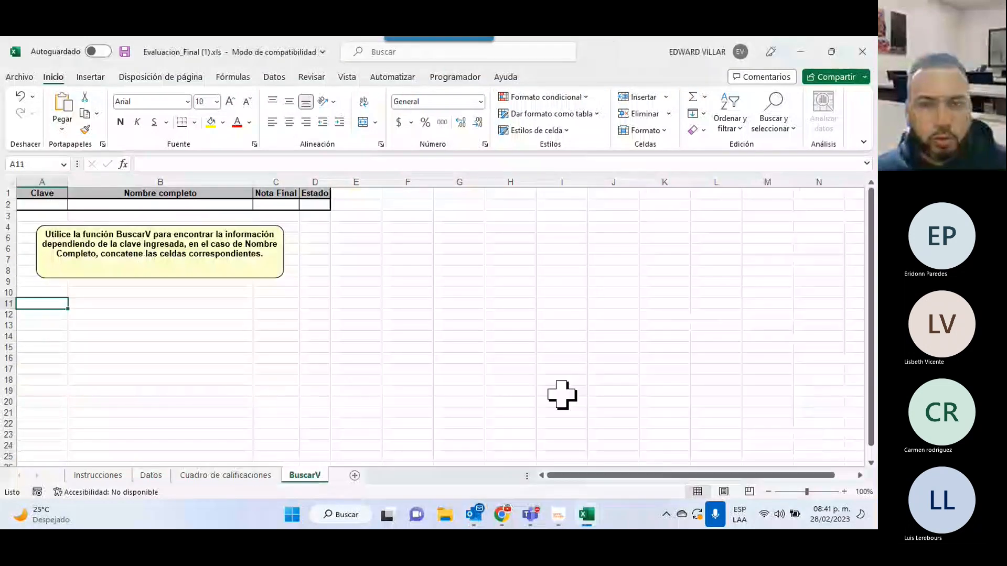
# Bring Ejercicio 8 forward, check its Instrucciones sheet, and finish on Notas Enero.
pyautogui.moveTo(589, 516)
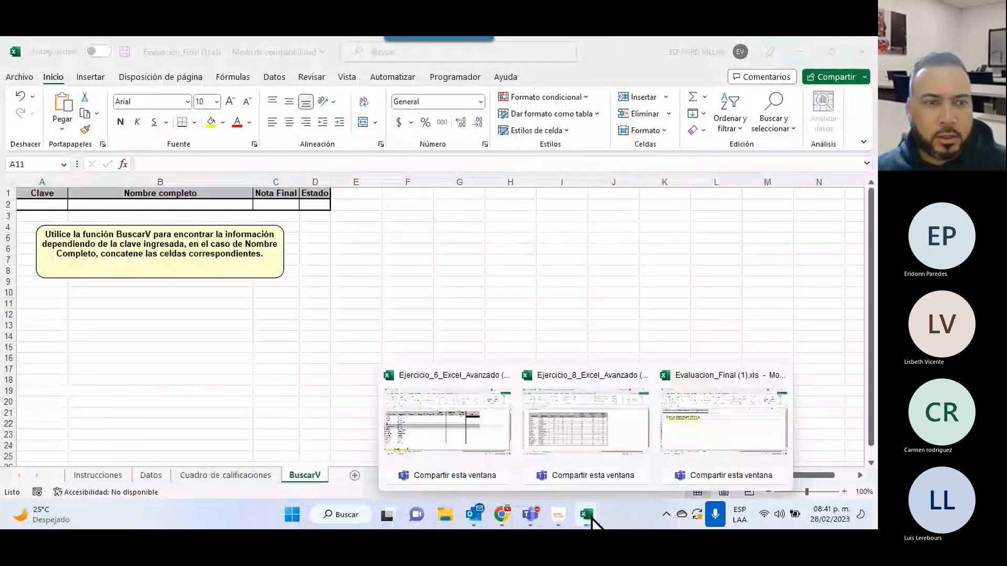
pyautogui.click(614, 432)
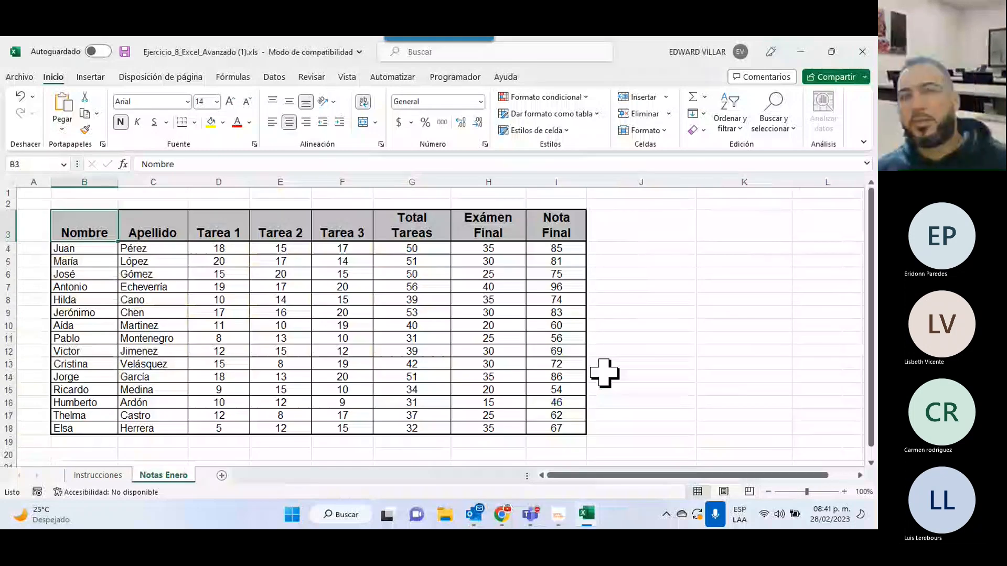
pyautogui.hotkey('ctrl', 'pageup')
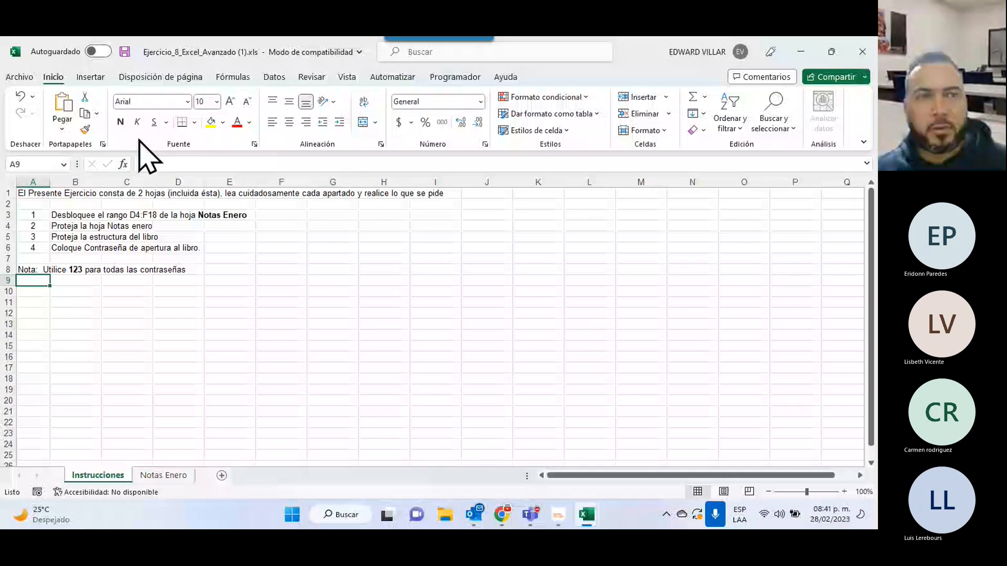
pyautogui.click(163, 475)
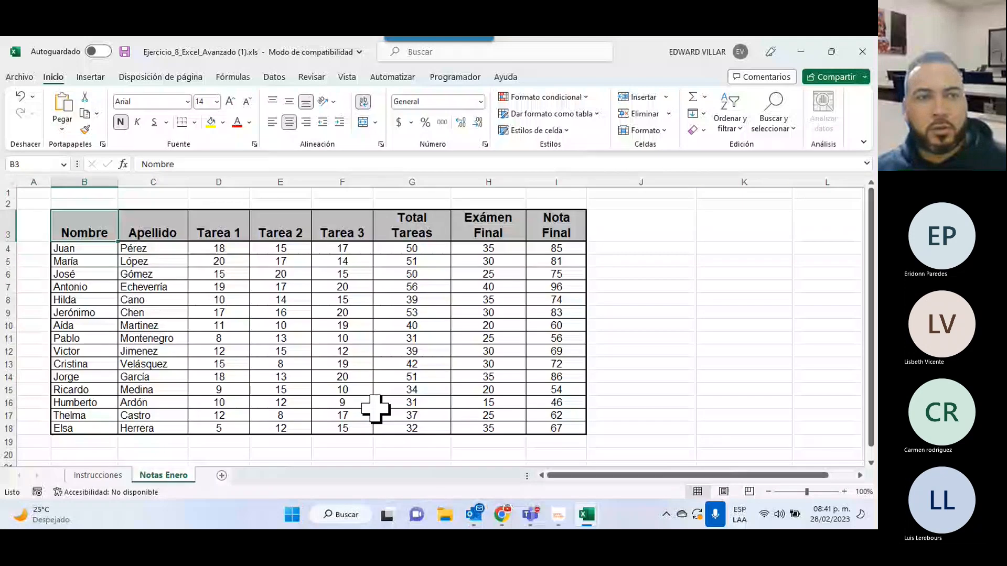
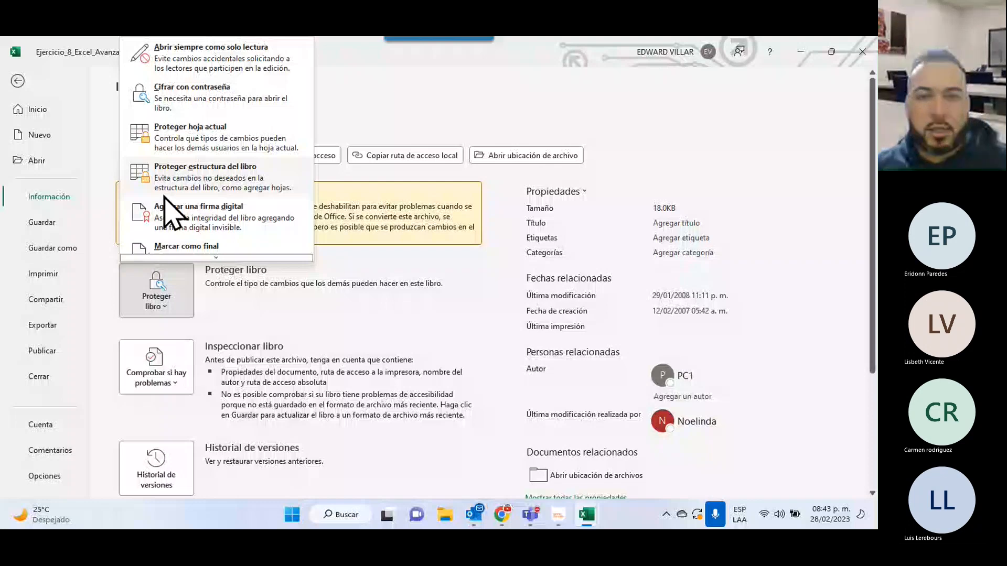
# Close the Proteger libro options and go back from Información to Ejercicio_8's Instrucciones sheet.
pyautogui.click(589, 513)
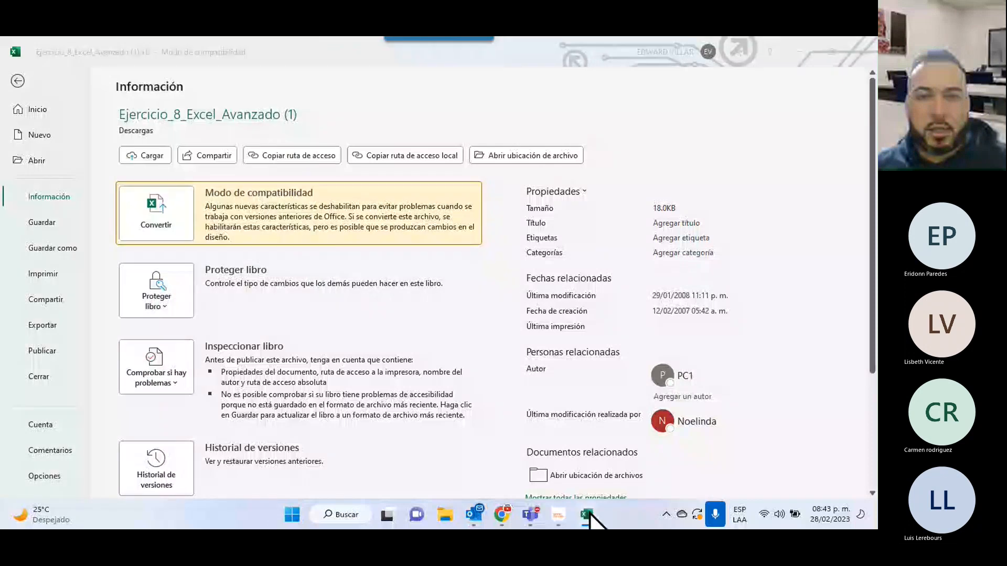
pyautogui.click(588, 515)
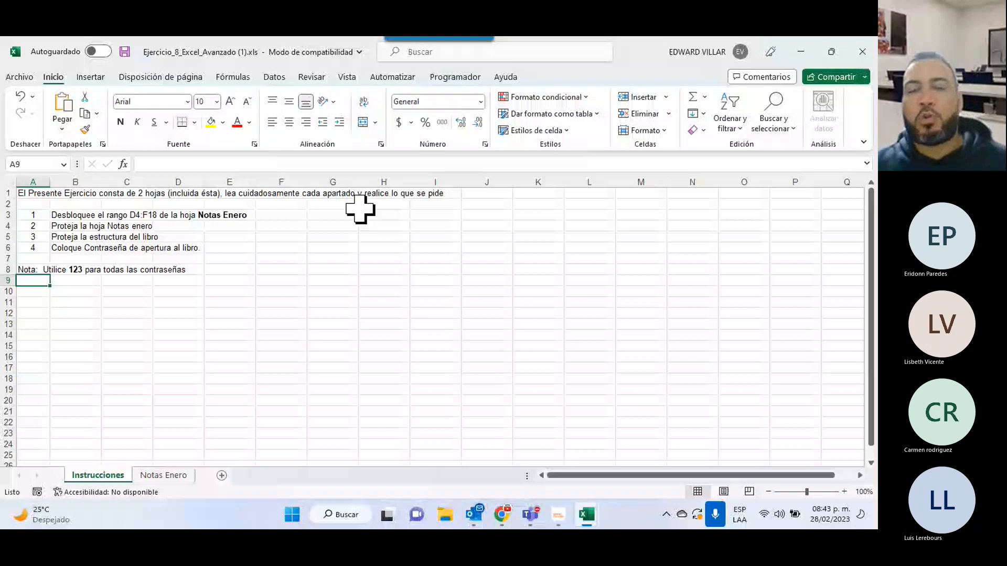
# Move to the Notas Enero sheet with Ctrl+Page Down.
pyautogui.hotkey('ctrl', 'pagedown')
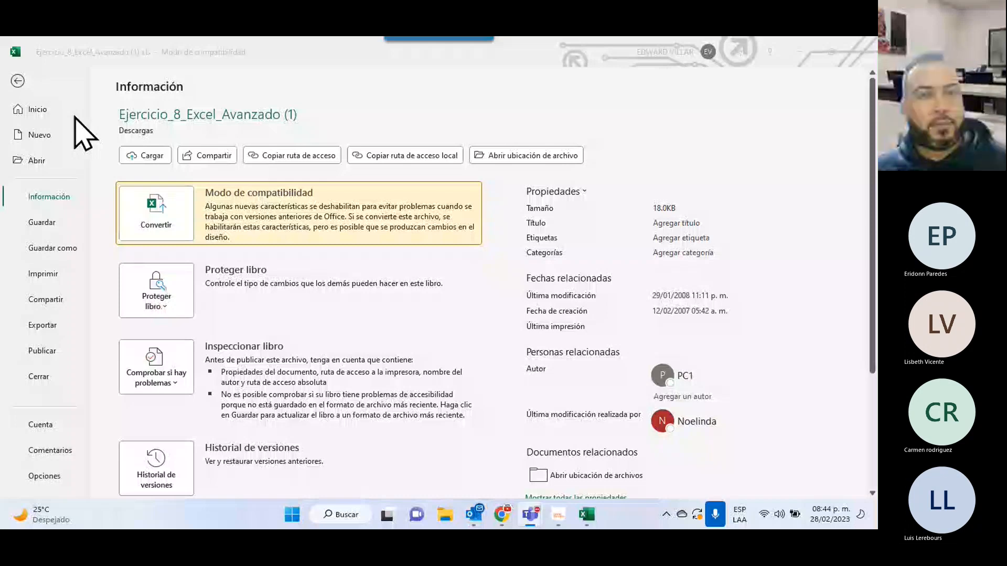
# Leave the file information page and bring up the other open Excel workbook windows.
pyautogui.press('Escape')
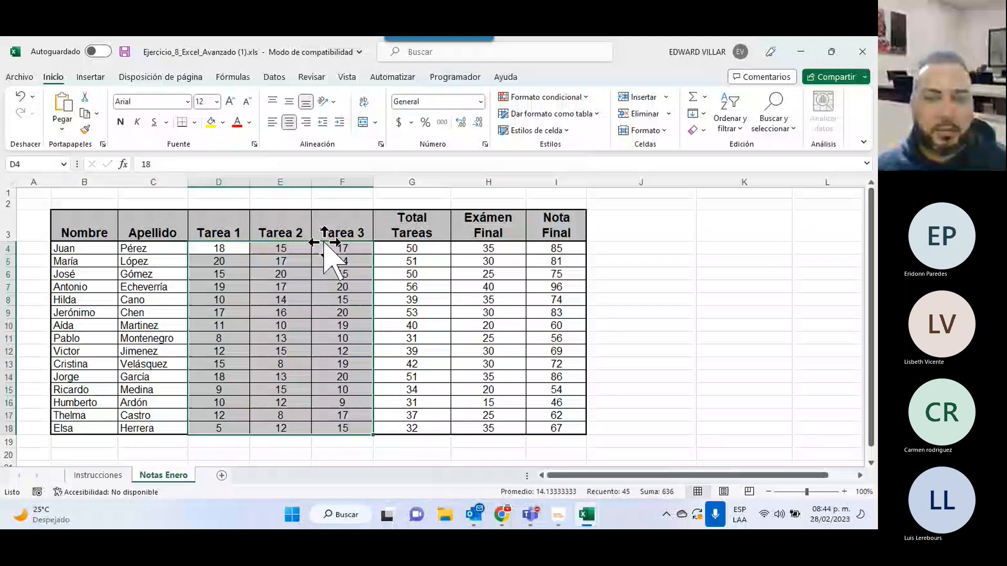
pyautogui.moveTo(586, 514)
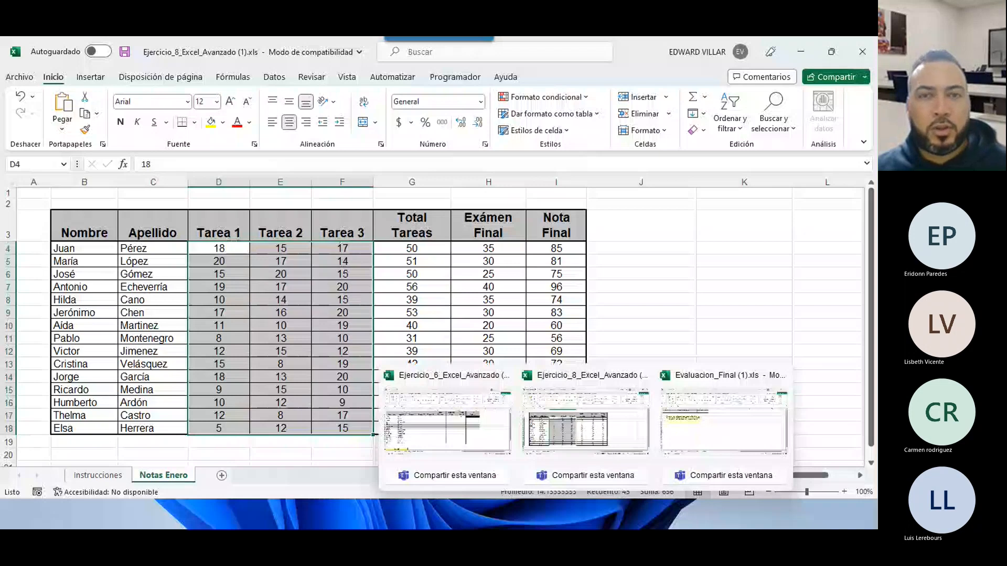
pyautogui.click(583, 514)
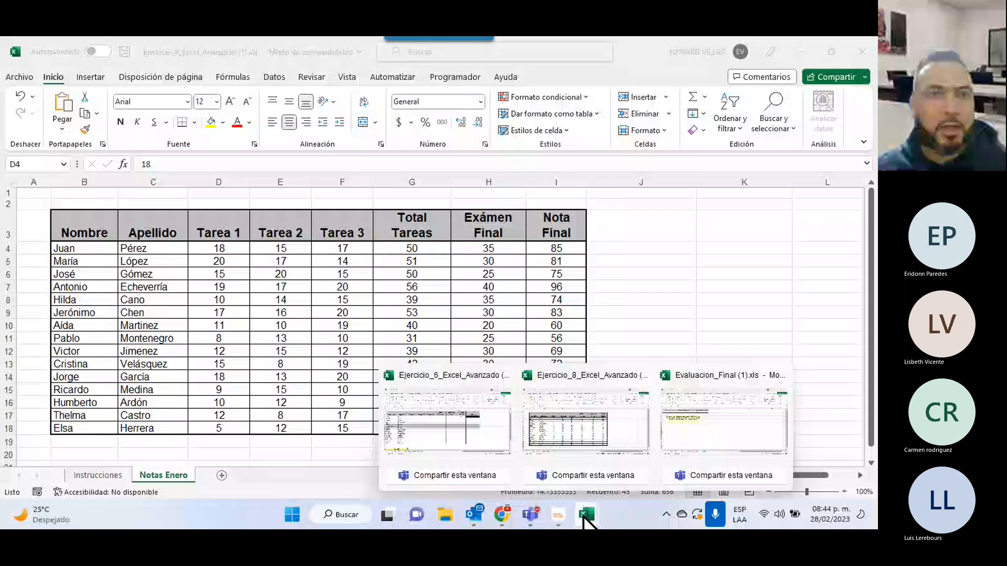
# Switch to Ejercicio_6, show the Datos tab, and select the Tarea 1–3 scores C6:E20.
pyautogui.click(447, 419)
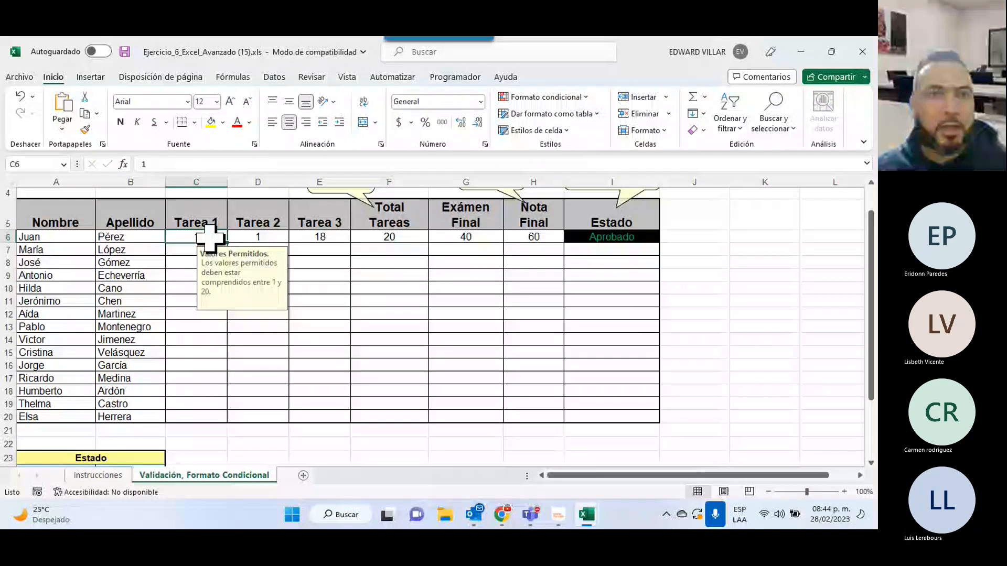
pyautogui.moveTo(210, 237); pyautogui.dragTo(398, 417)
pyautogui.click(274, 77)
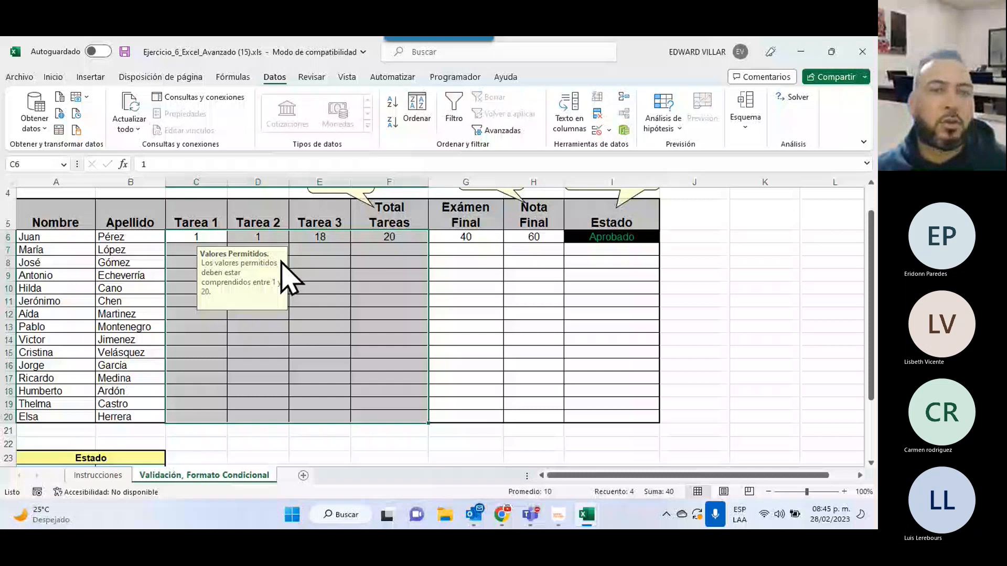
pyautogui.click(201, 237)
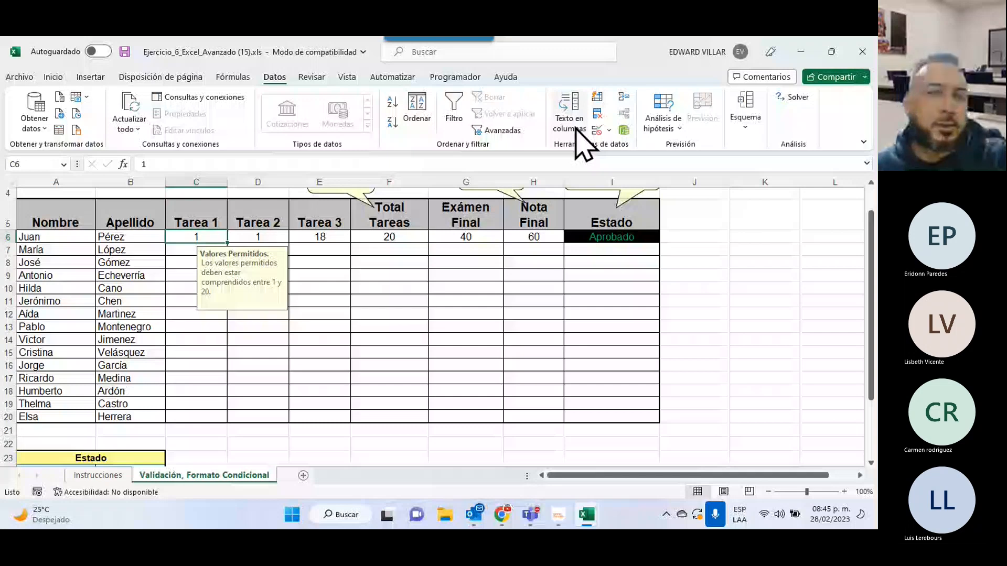
pyautogui.moveTo(196, 237); pyautogui.dragTo(333, 416)
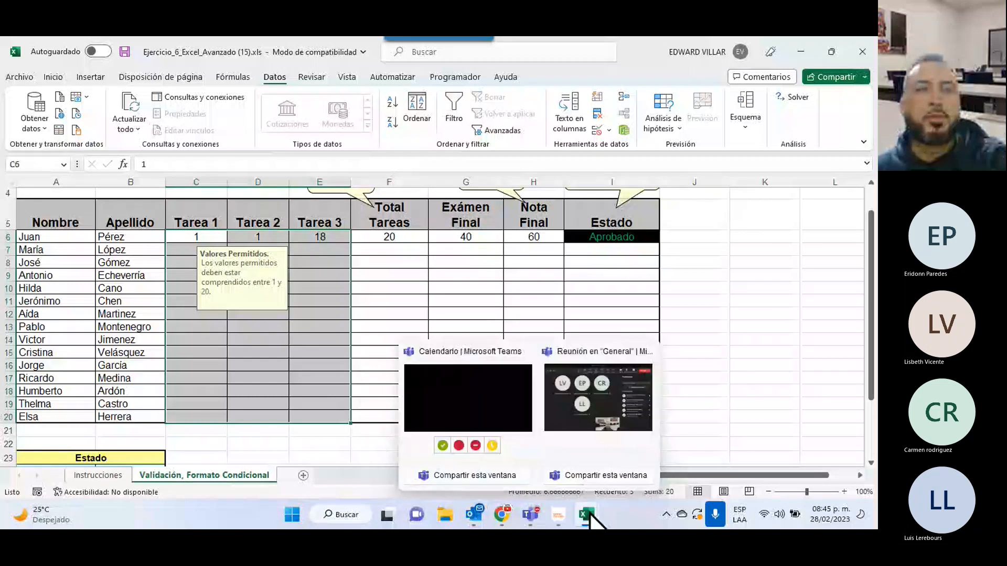
pyautogui.moveTo(590, 516)
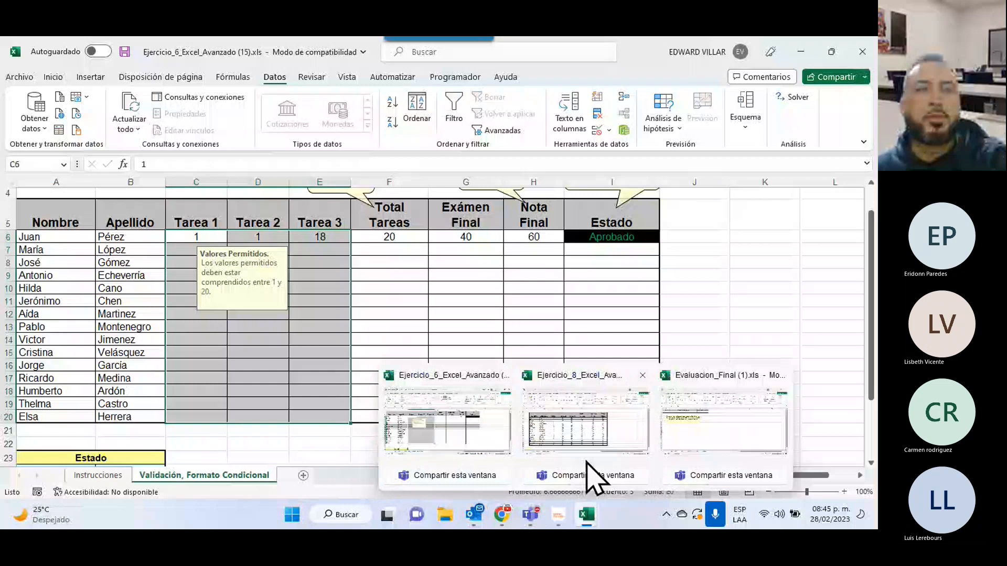
pyautogui.moveTo(580, 459)
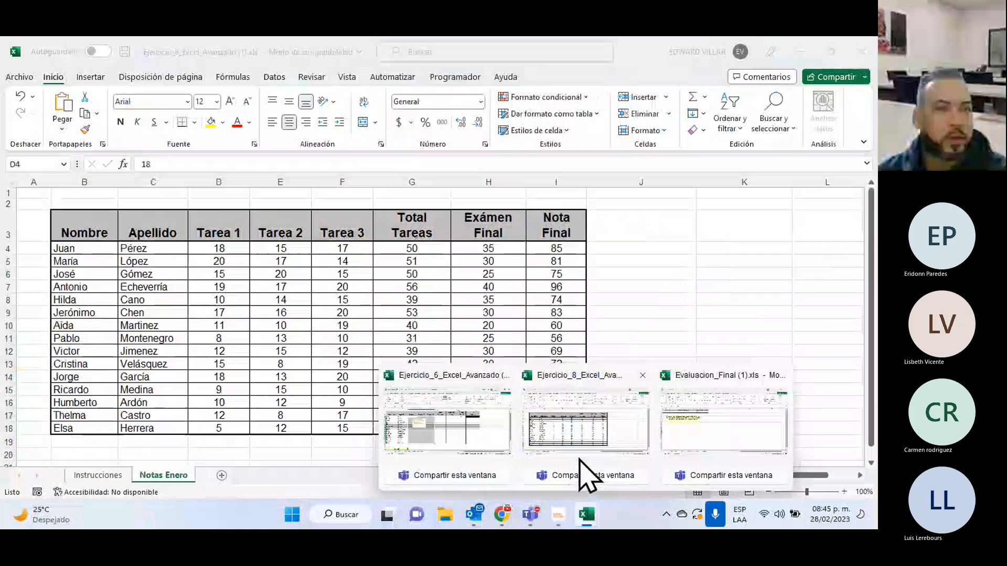
# Leave Bloqueada unchecked on the Proteger tab for C6:E20 and confirm with Aceptar.
pyautogui.click(448, 414)
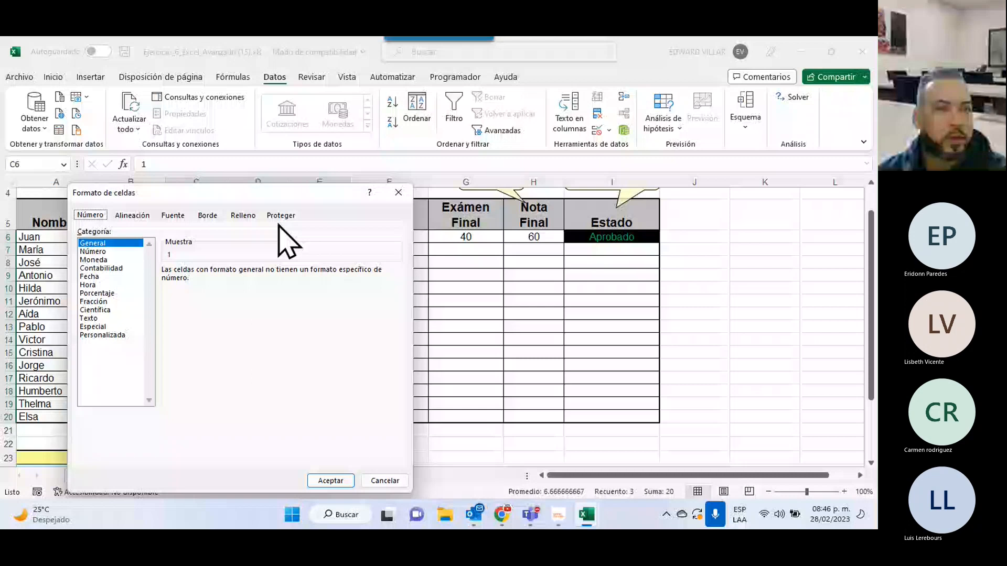
pyautogui.click(281, 216)
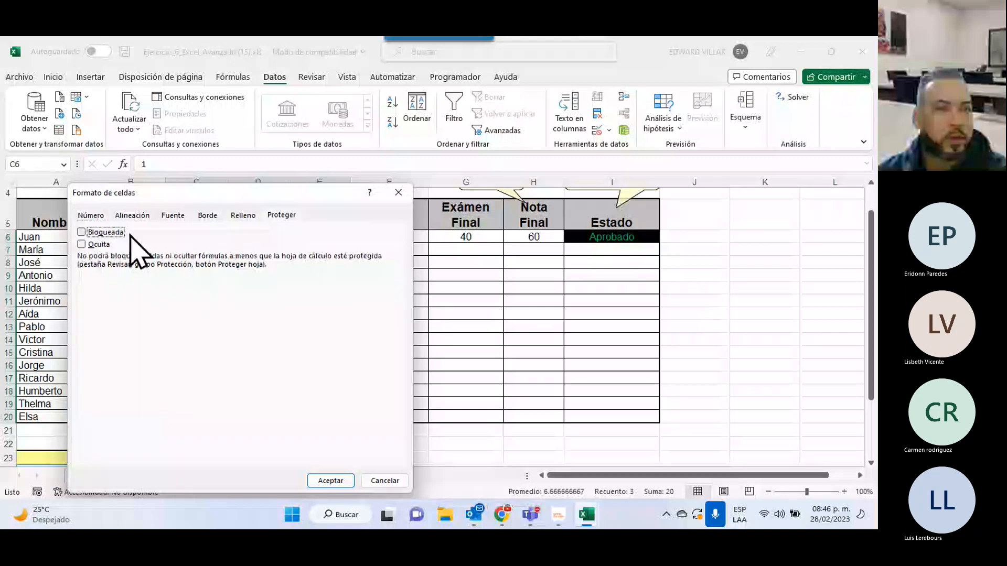
pyautogui.click(338, 481)
pyautogui.moveTo(199, 234); pyautogui.dragTo(304, 416)
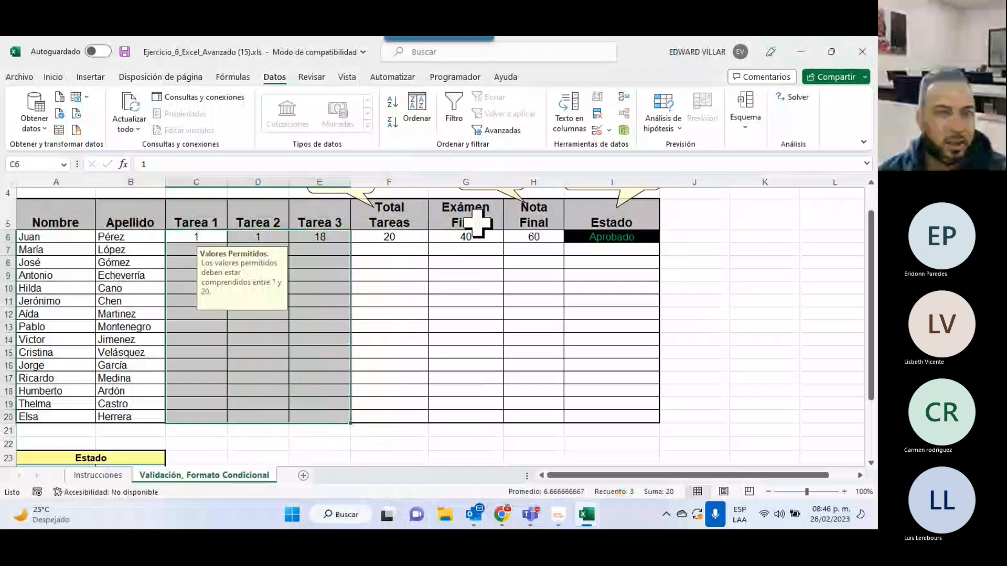
# Delete Juan's Total Tareas in F6, undo it back to 20, then select G6:G20.
pyautogui.moveTo(452, 237); pyautogui.dragTo(456, 415)
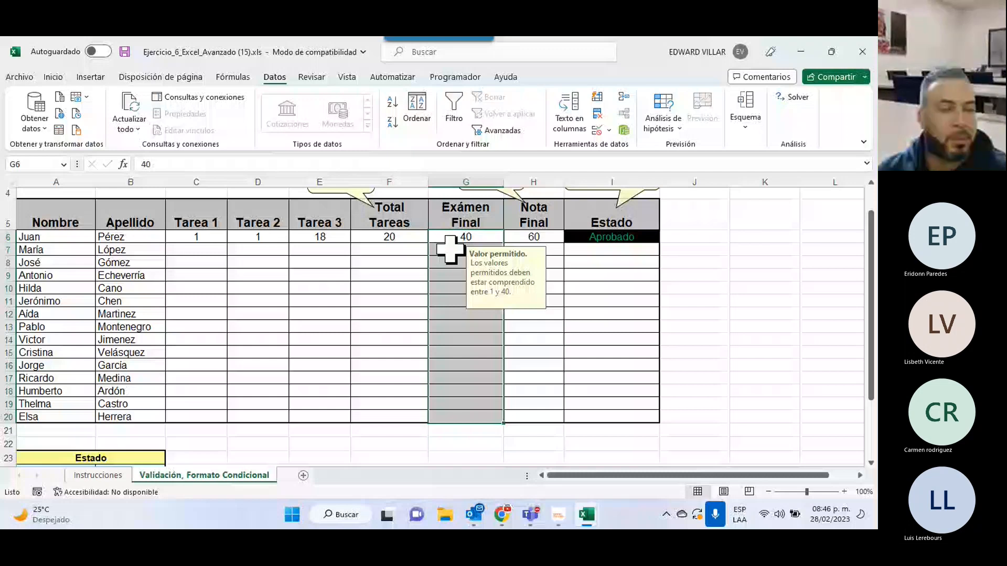
pyautogui.press('Left')
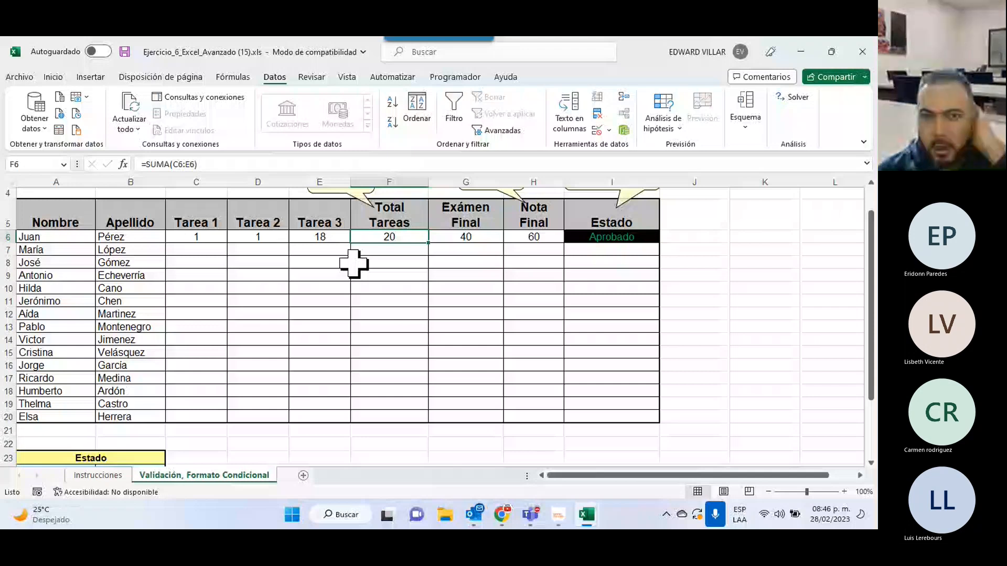
pyautogui.press('Delete')
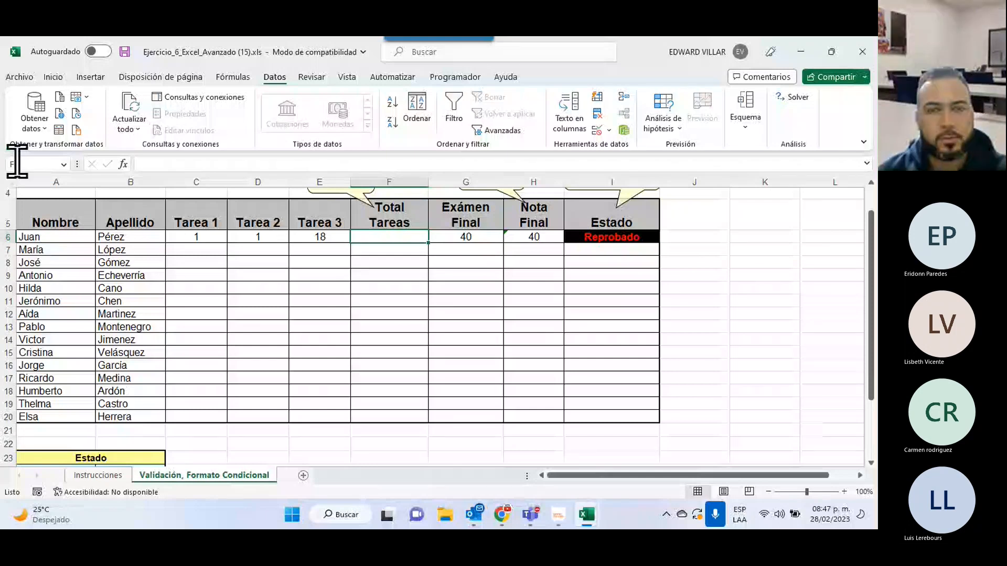
pyautogui.hotkey('ctrl', 'z')
pyautogui.moveTo(465, 237); pyautogui.dragTo(464, 418)
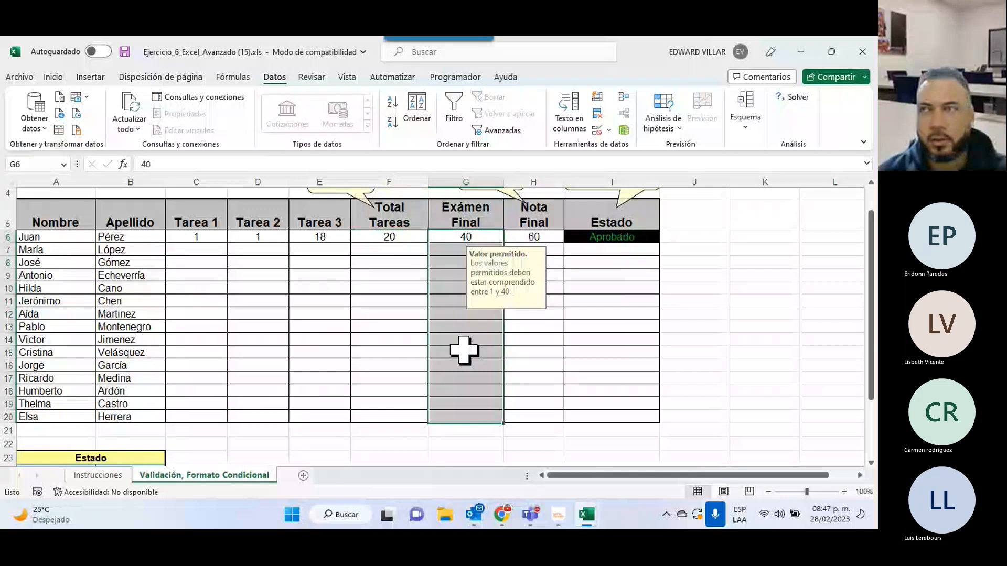
# Clear Bloqueada for G6:G20 through the right-click Formato de celdas dialog, then deselect.
pyautogui.rightClick(464, 351)
pyautogui.click(517, 428)
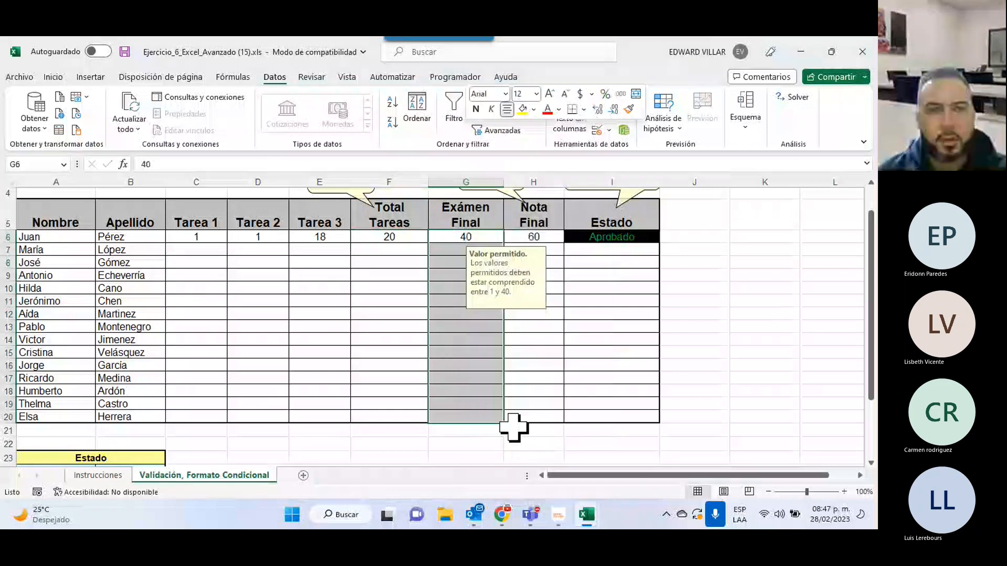
pyautogui.click(355, 232)
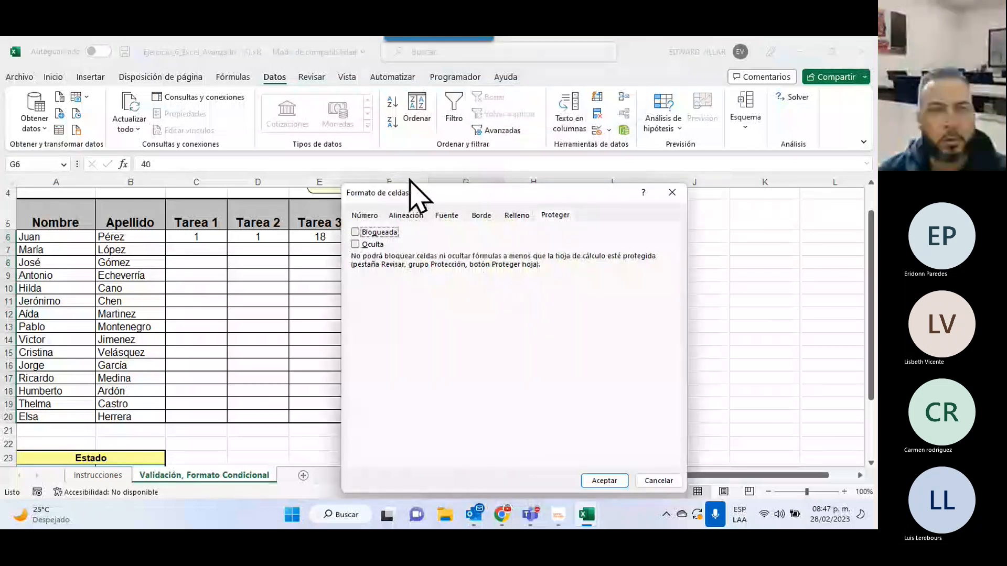
pyautogui.moveTo(409, 180); pyautogui.dragTo(585, 203)
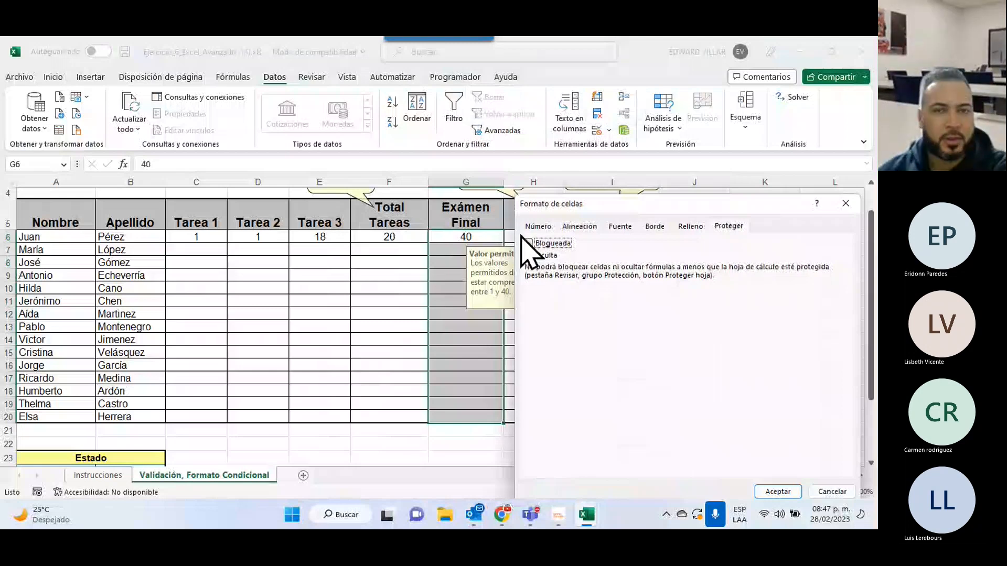
pyautogui.press('Return')
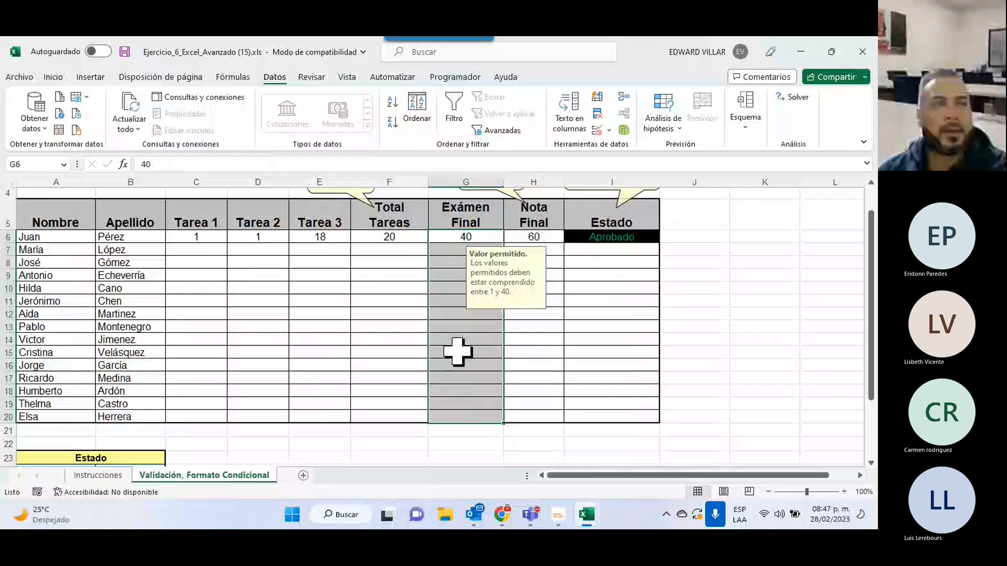
pyautogui.click(454, 392)
pyautogui.click(380, 288)
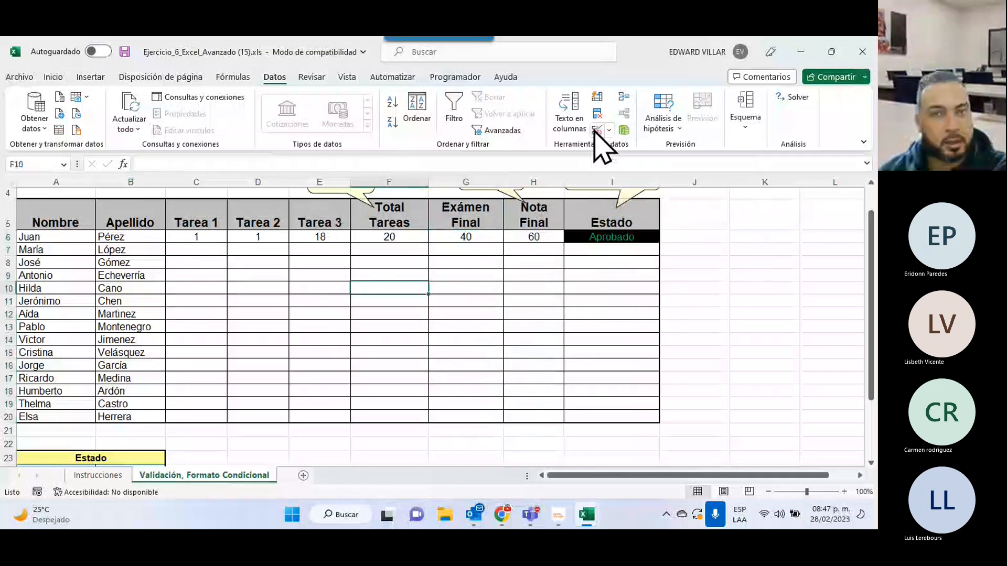
# Protect the current sheet via Archivo > Información > Proteger libro with a password, allowing only cell selection.
pyautogui.click(20, 77)
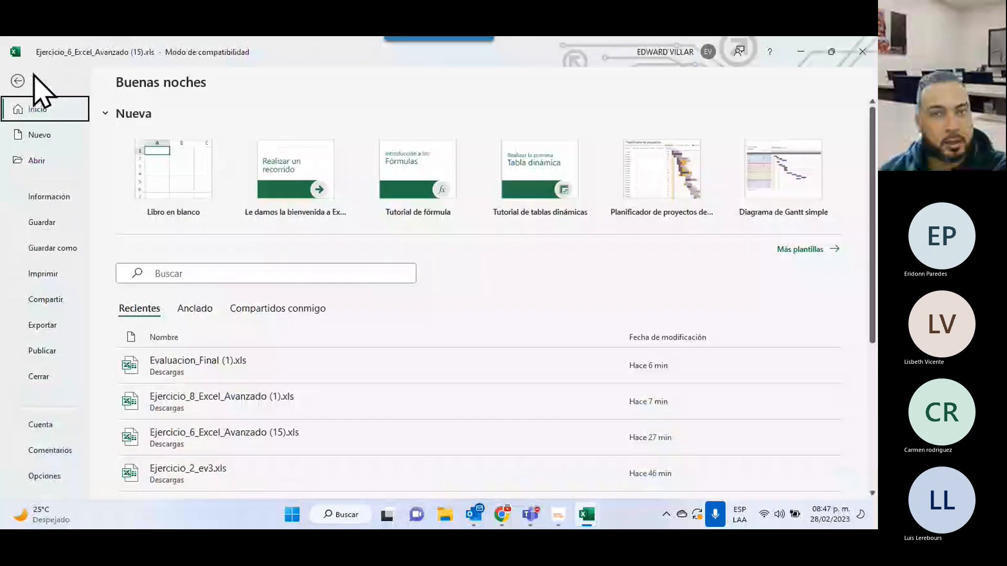
pyautogui.click(49, 197)
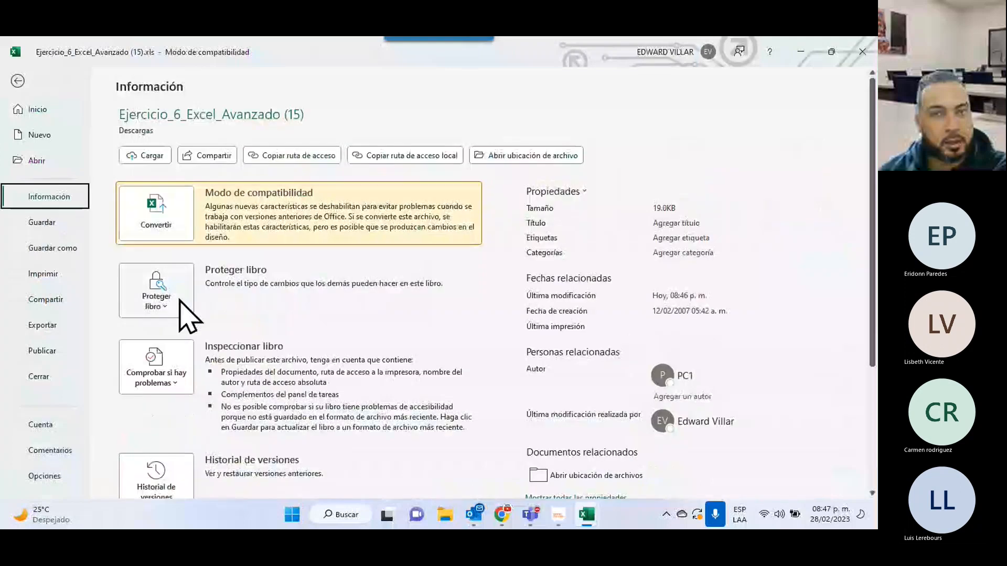
pyautogui.click(173, 314)
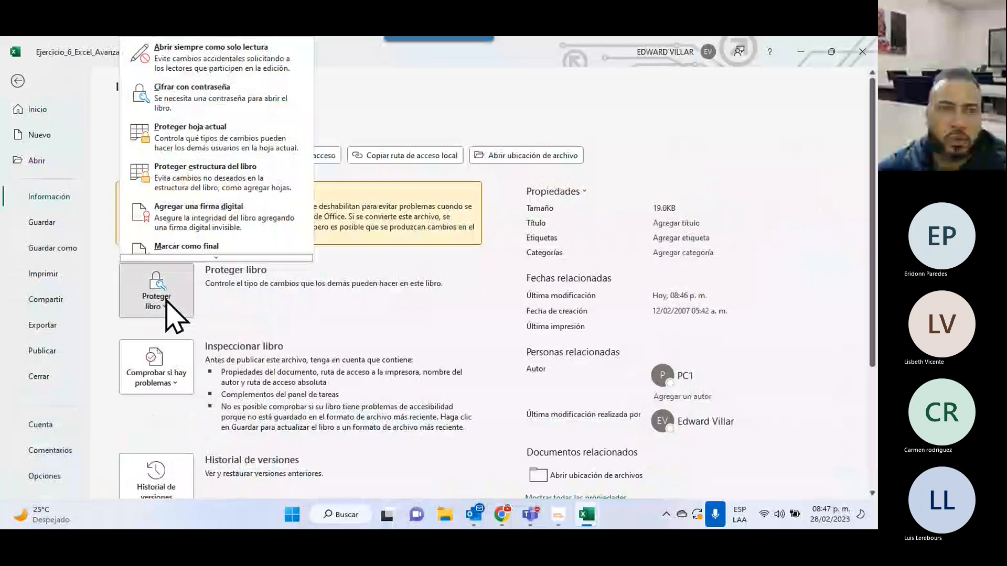
pyautogui.click(237, 131)
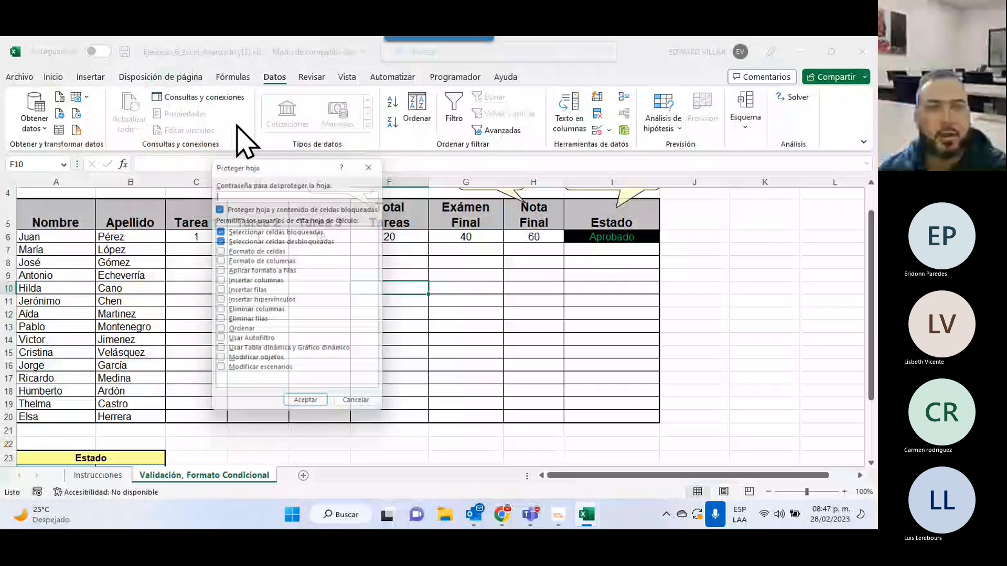
pyautogui.write('123')
pyautogui.click(297, 406)
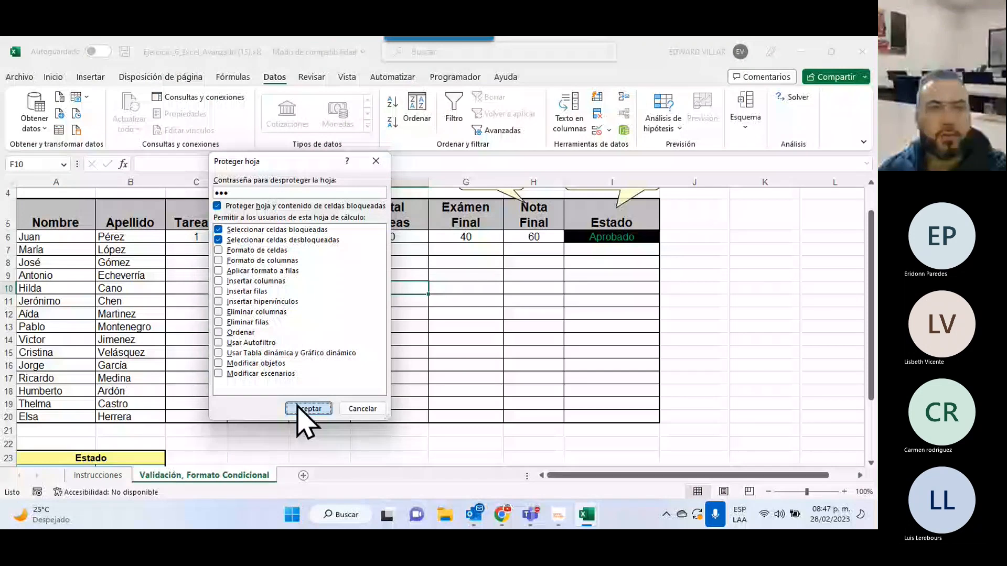
pyautogui.click(298, 406)
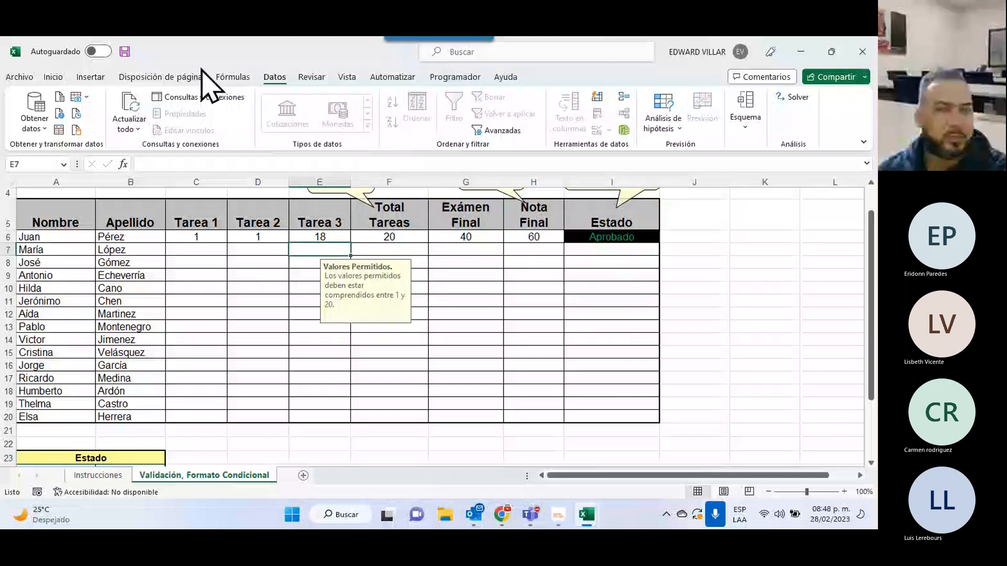
# Enter 20 as Tarea 1 in C6, raising Total Tareas to 39.
pyautogui.click(217, 239)
pyautogui.click(266, 237)
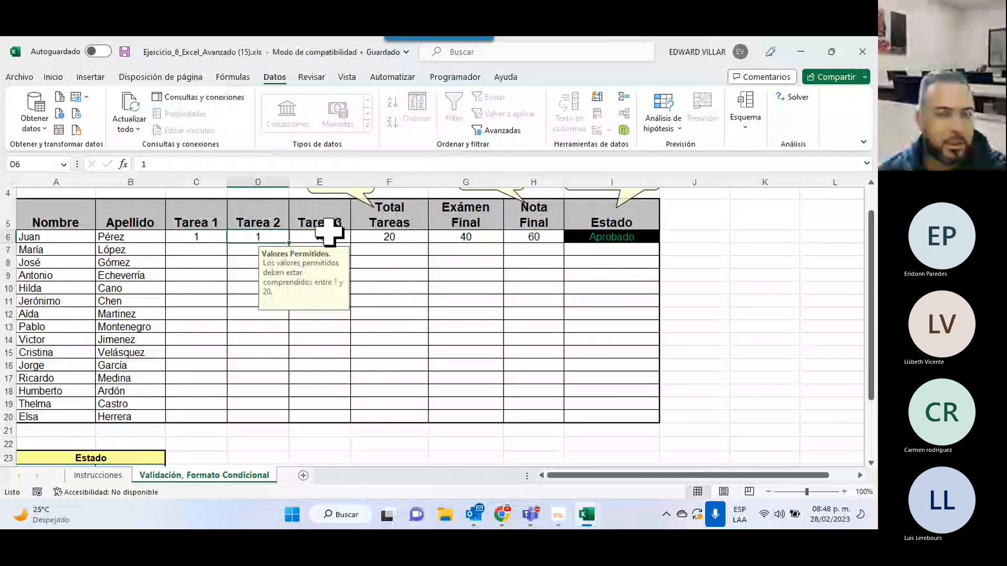
pyautogui.moveTo(191, 235); pyautogui.dragTo(292, 254)
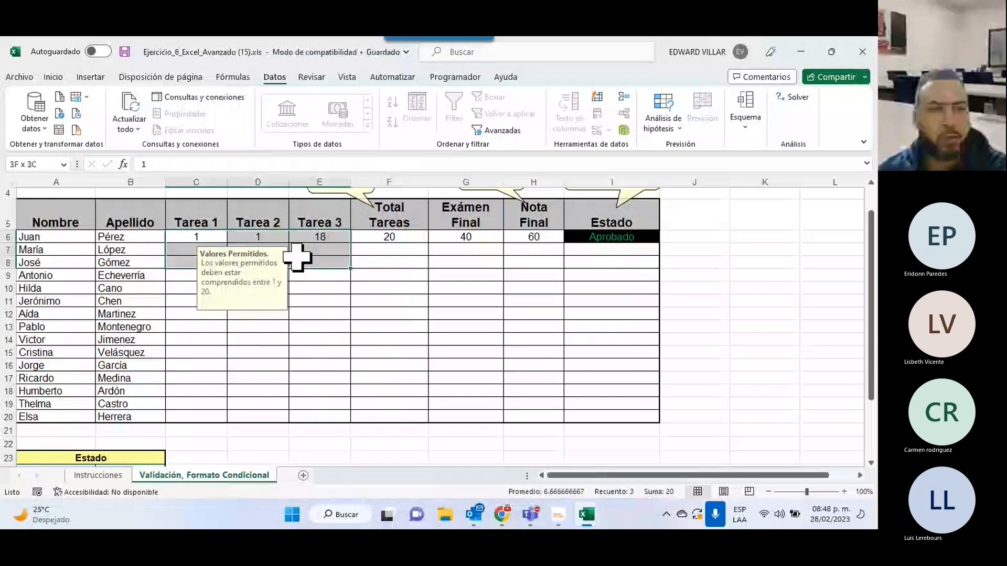
pyautogui.click(202, 234)
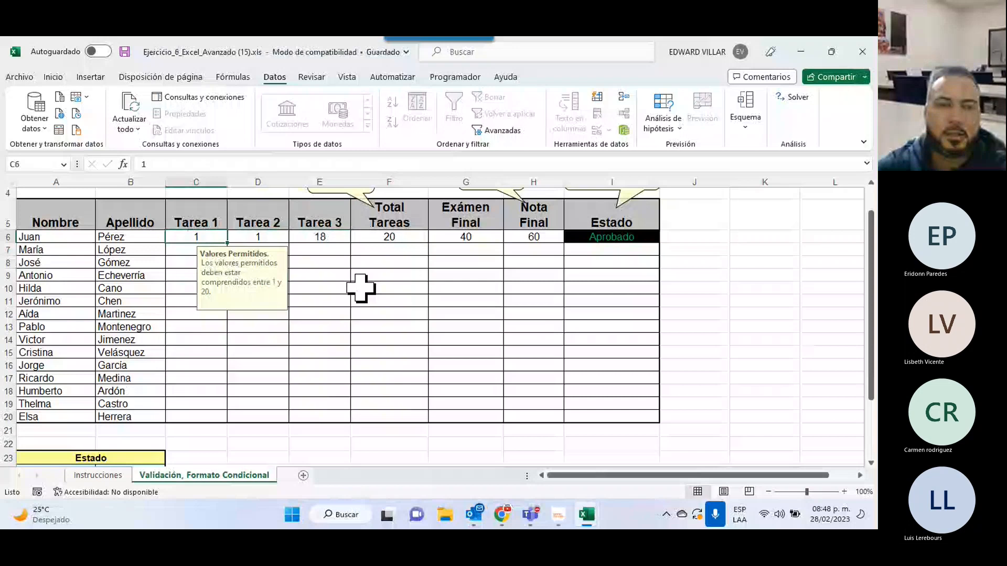
pyautogui.write('20')
pyautogui.press('Return')
# Try entering 23 in Tarea 2 cell D6 and dismiss the out-of-range validation error.
pyautogui.press('Up')
pyautogui.press('Right')
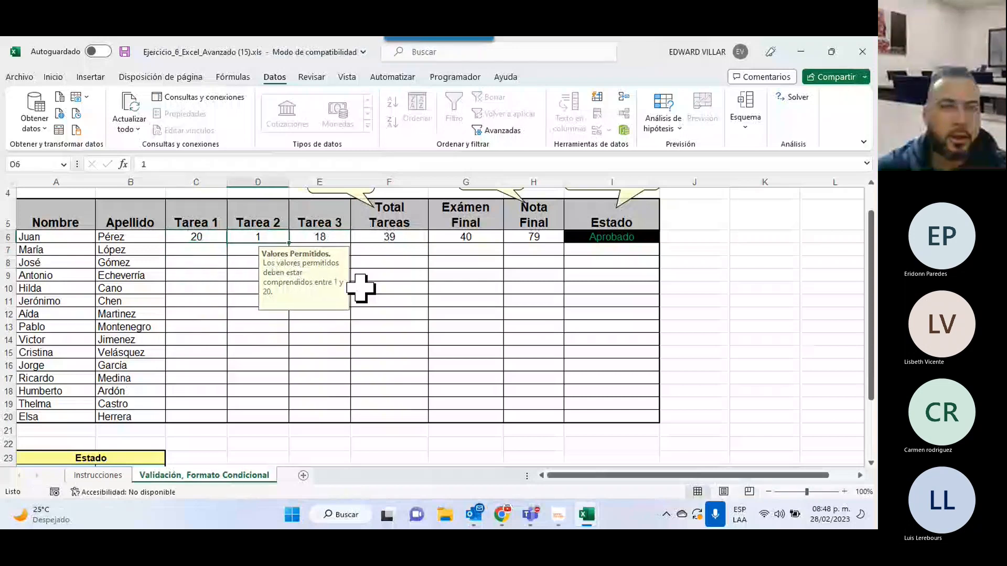
pyautogui.write('23')
pyautogui.press('Return')
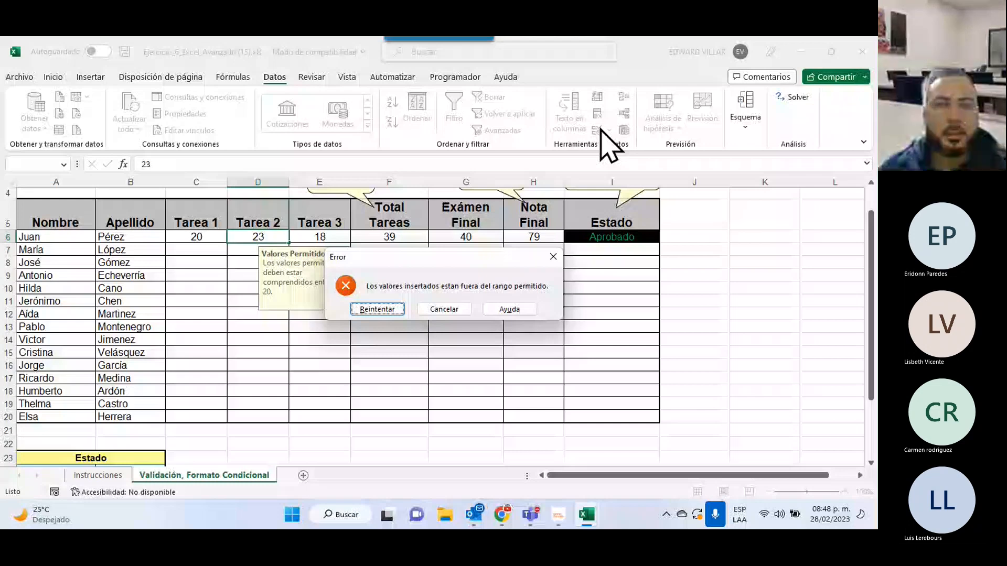
pyautogui.press('Escape')
pyautogui.click(375, 240)
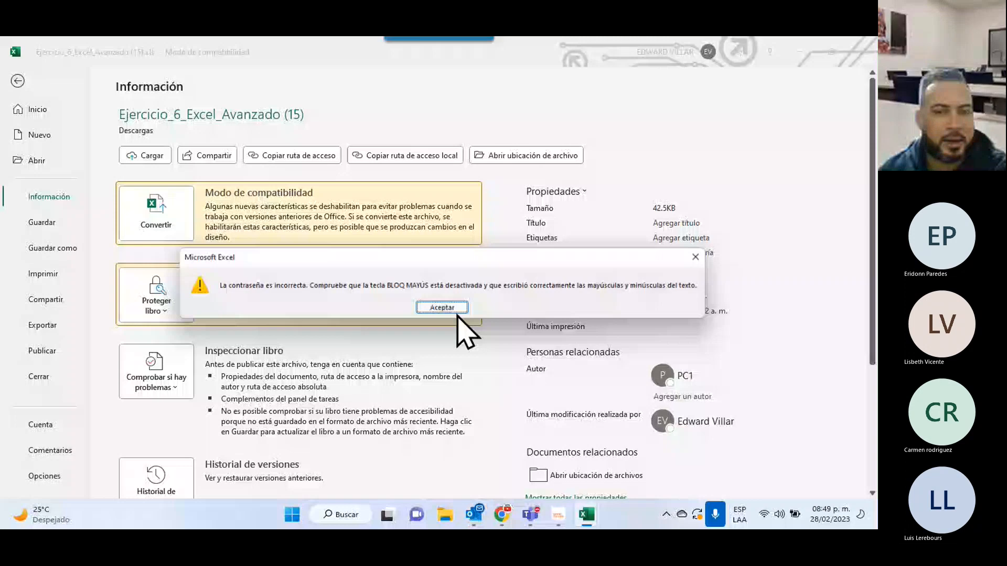
# Acknowledge the incorrect-password warning, leaving the sheet still protected.
pyautogui.click(451, 308)
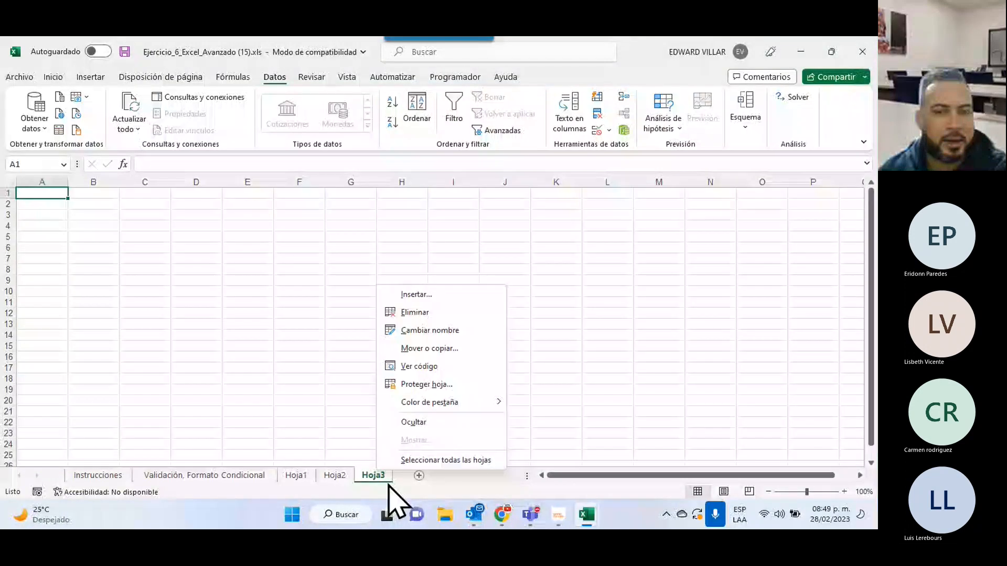
# Delete the extra blank sheet from the workbook.
pyautogui.click(416, 310)
pyautogui.rightClick(333, 475)
pyautogui.click(367, 319)
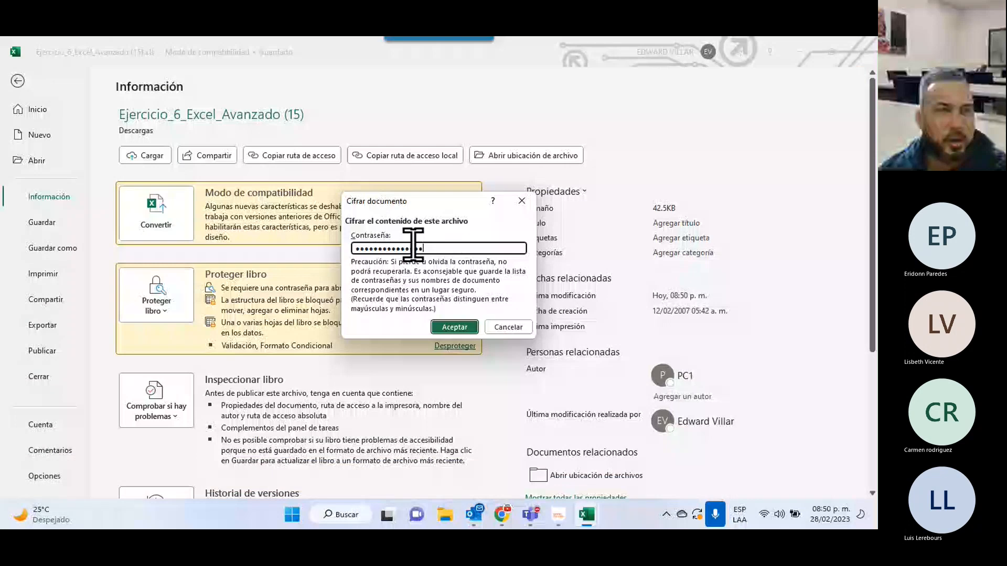
# Submit the encryption password and retype it to confirm.
pyautogui.press('Return')
pyautogui.write('123')
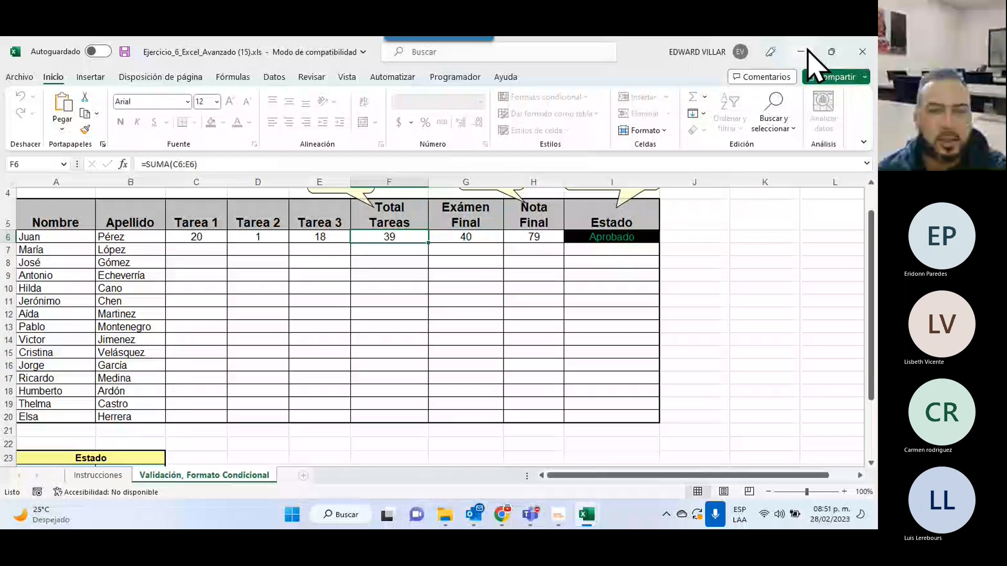
# Minimize the Ejercicio_6 window to reveal the Evaluacion_Final (1).xls Datos sheet.
pyautogui.click(801, 51)
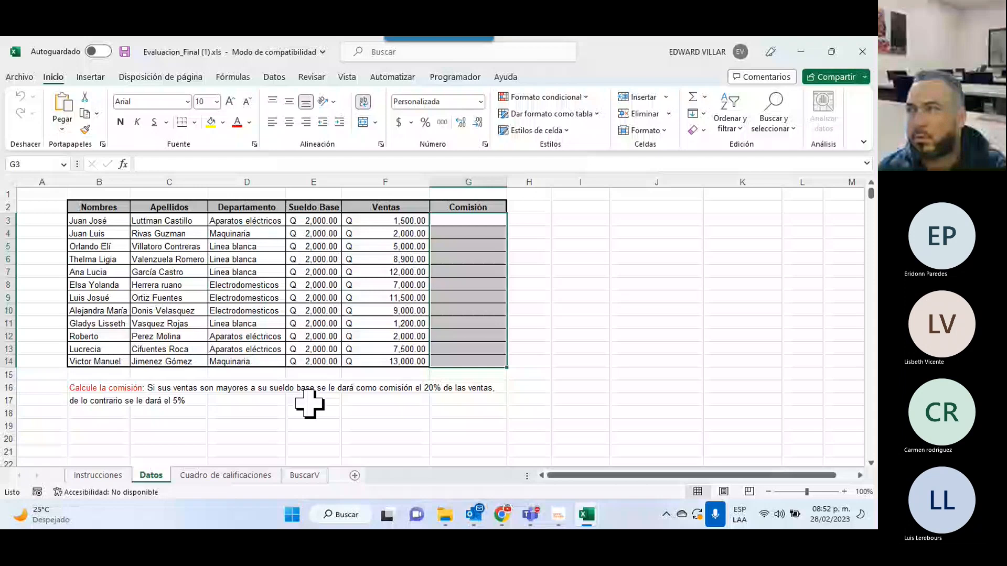
# In G3, start an SI formula testing whether sales F3 exceed base salary E3.
pyautogui.click(468, 221)
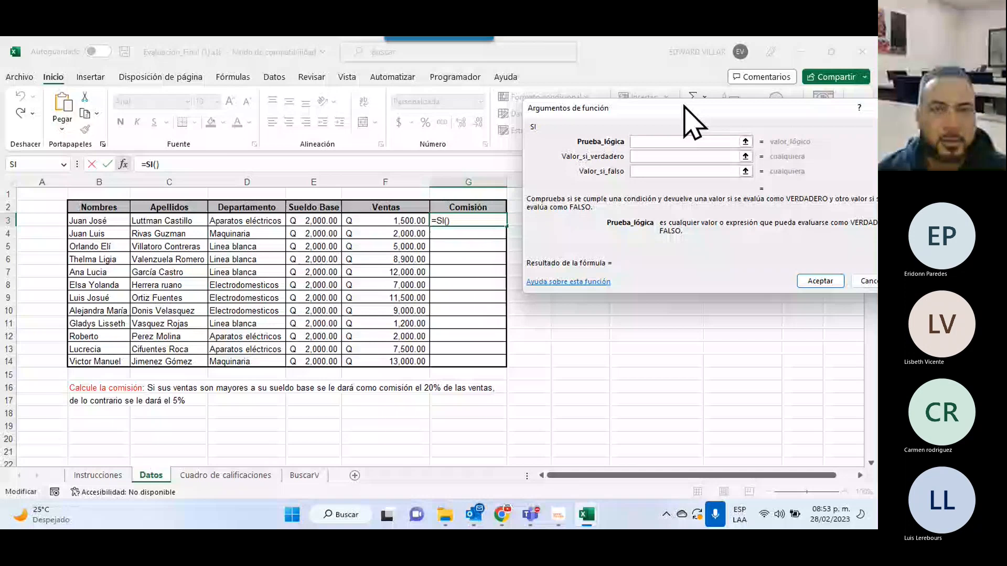
pyautogui.moveTo(684, 107); pyautogui.dragTo(667, 150)
pyautogui.click(386, 220)
pyautogui.write('>')
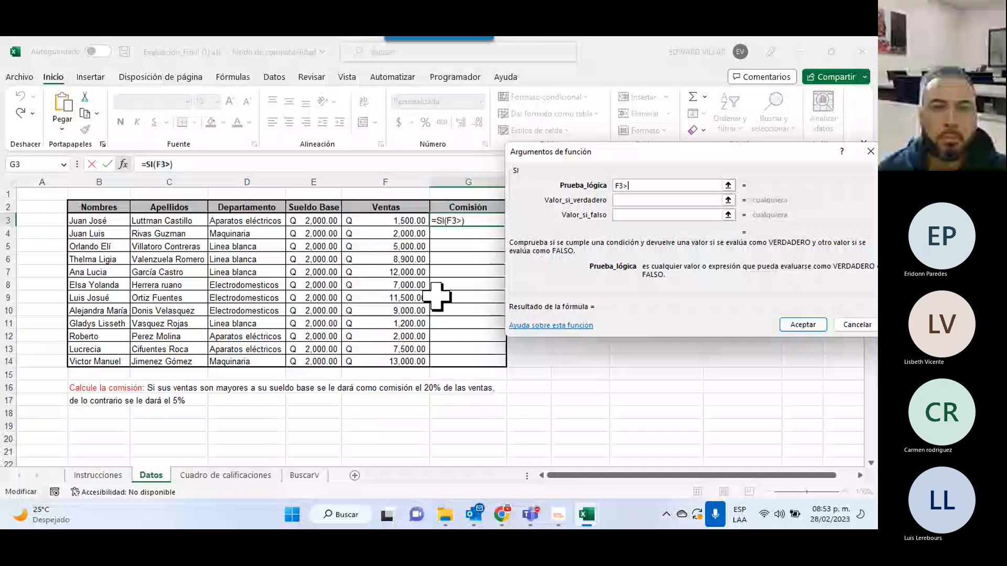
pyautogui.click(314, 221)
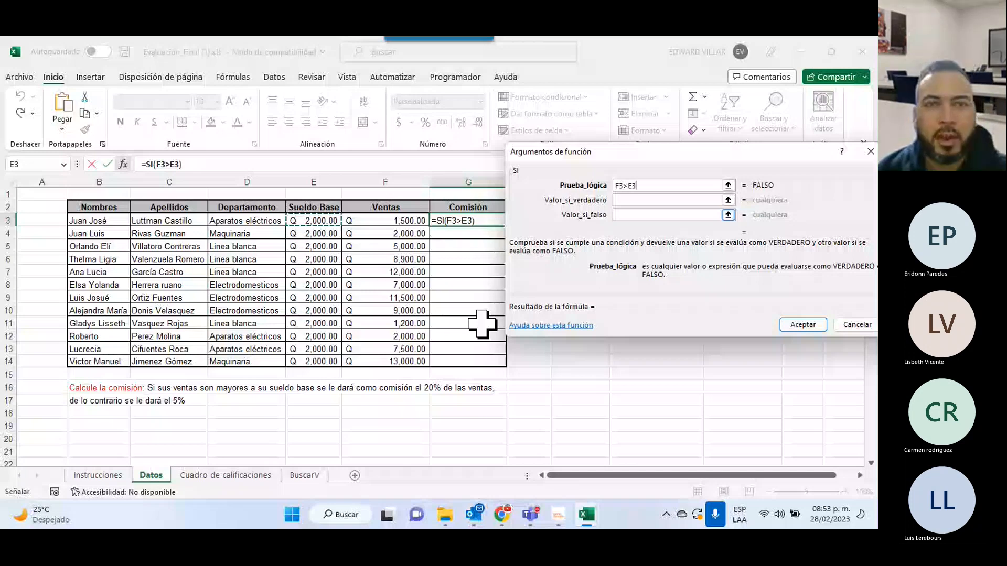
# Set the true result to F3*20% and the false result to F3*5%, then commit.
pyautogui.press('Tab')
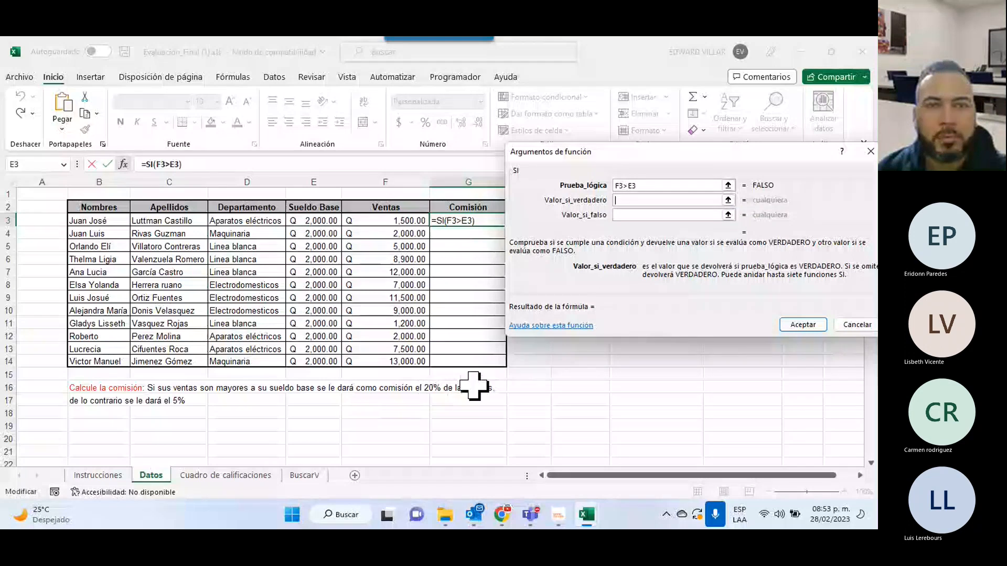
pyautogui.click(367, 223)
pyautogui.write('*20%')
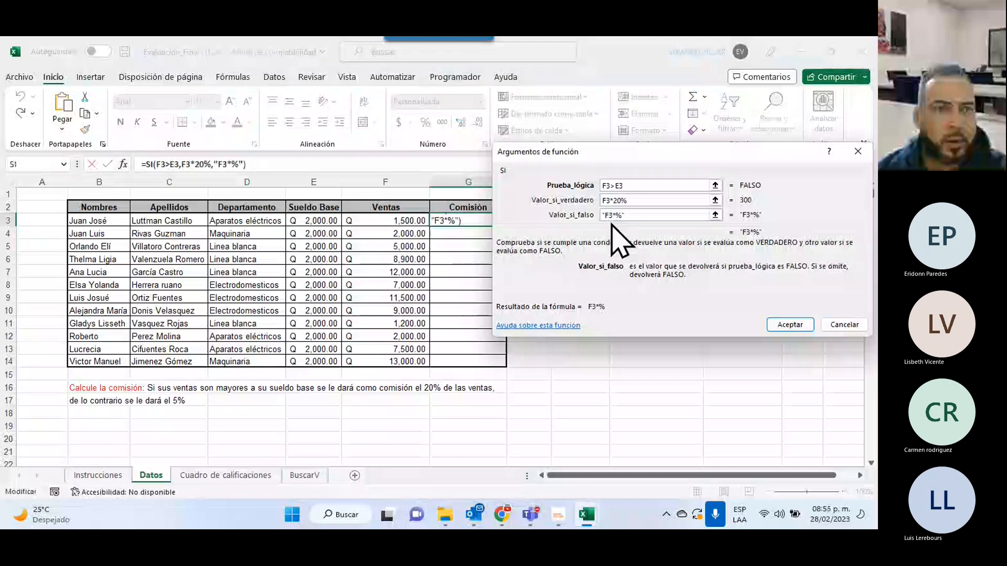
pyautogui.moveTo(626, 215); pyautogui.dragTo(562, 214)
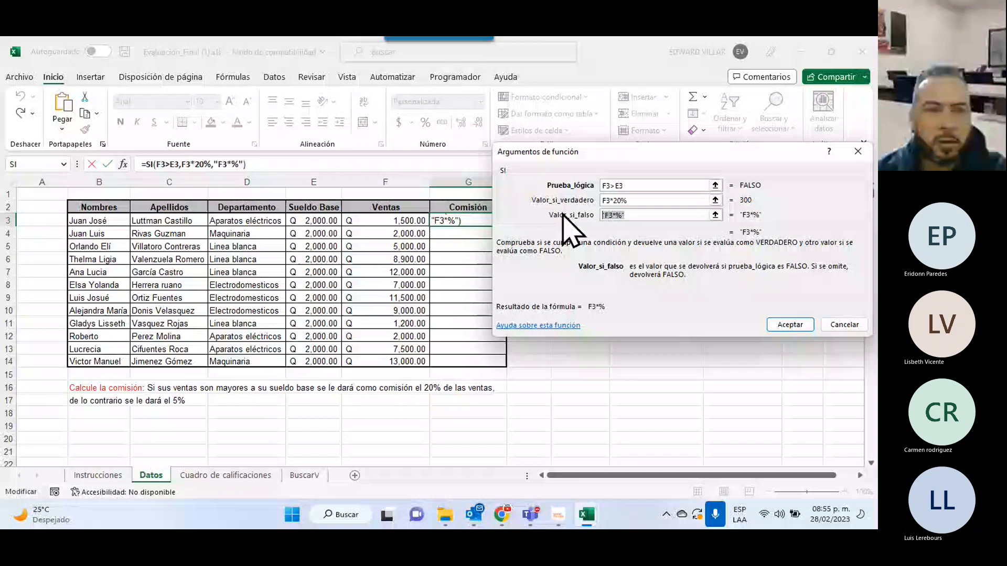
pyautogui.write('F3*5%')
pyautogui.press('Return')
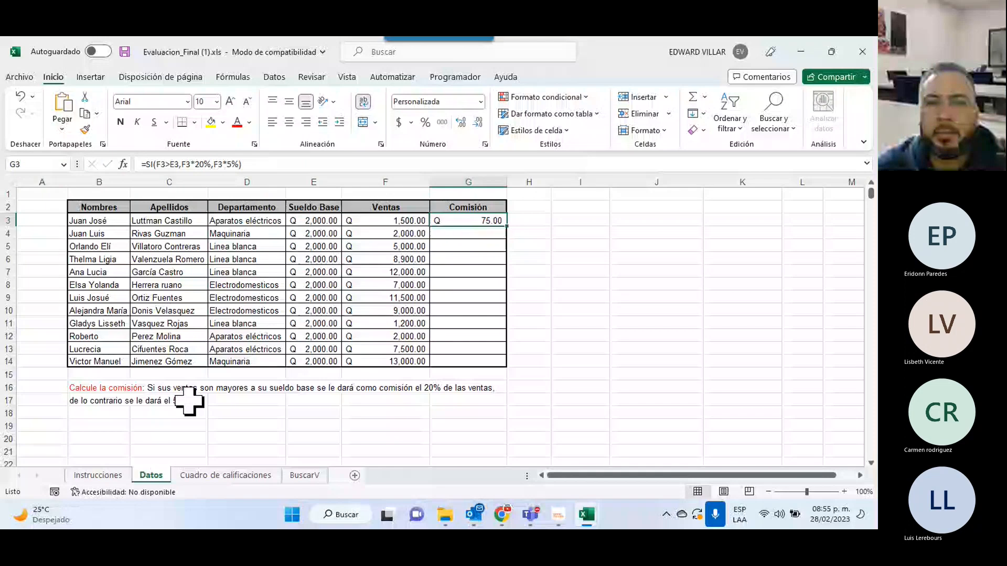
# Enter 2001, then 1999, then 2000 as F3's sales, checking G3's commission each time.
pyautogui.press('Left')
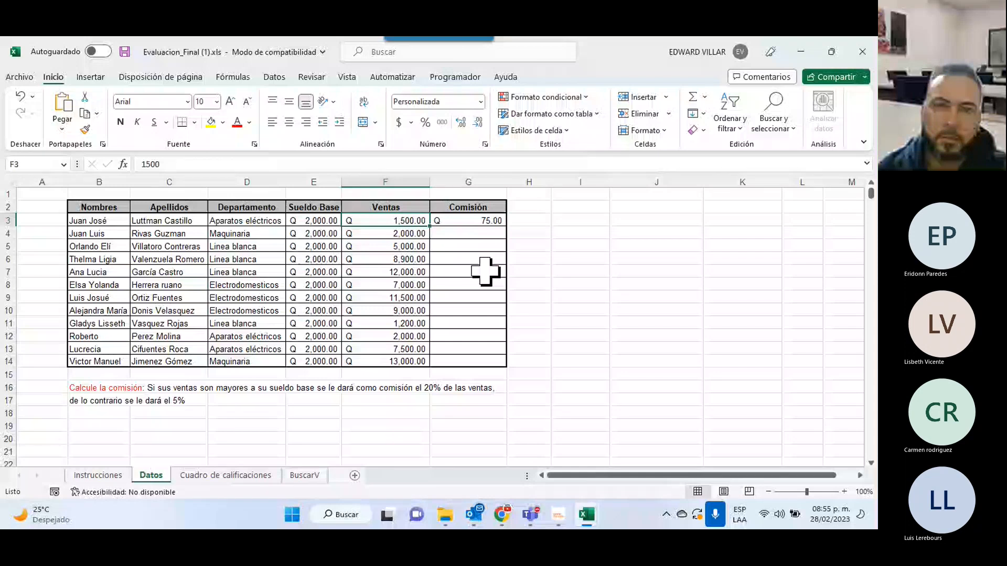
pyautogui.write('2001')
pyautogui.press('Tab')
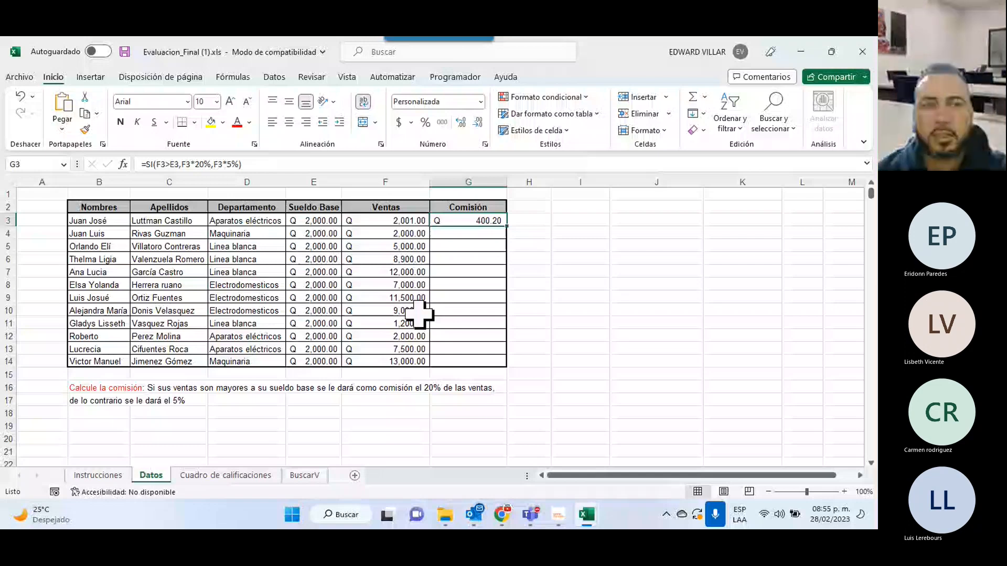
pyautogui.click(385, 221)
pyautogui.write('1999')
pyautogui.press('Return')
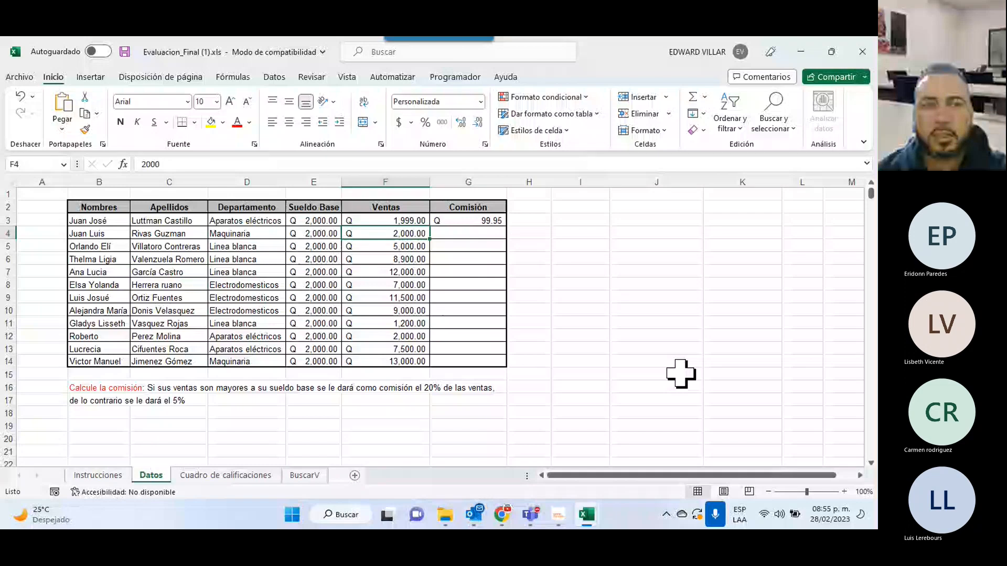
pyautogui.click(461, 221)
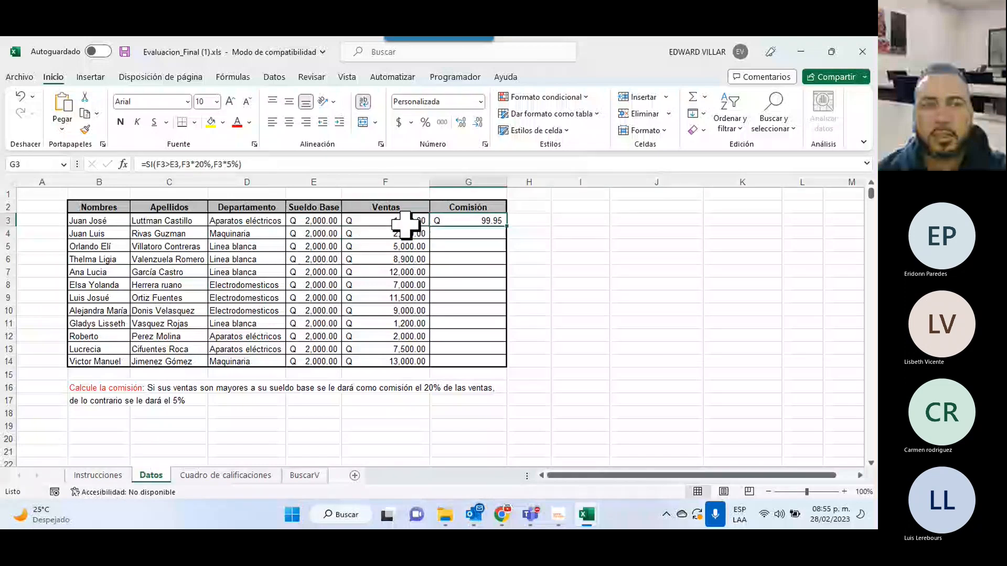
pyautogui.click(407, 224)
pyautogui.write('2')
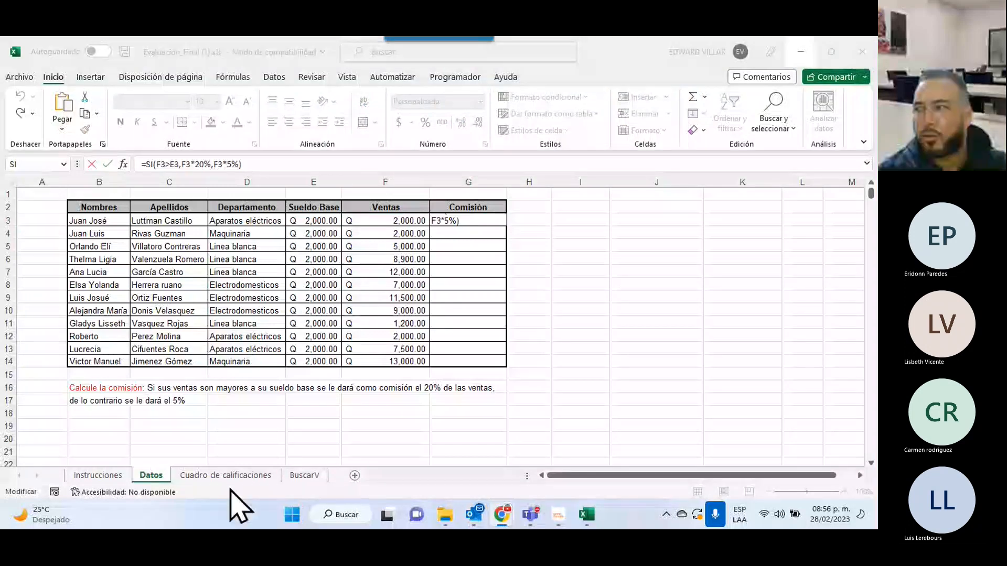
pyautogui.click(217, 476)
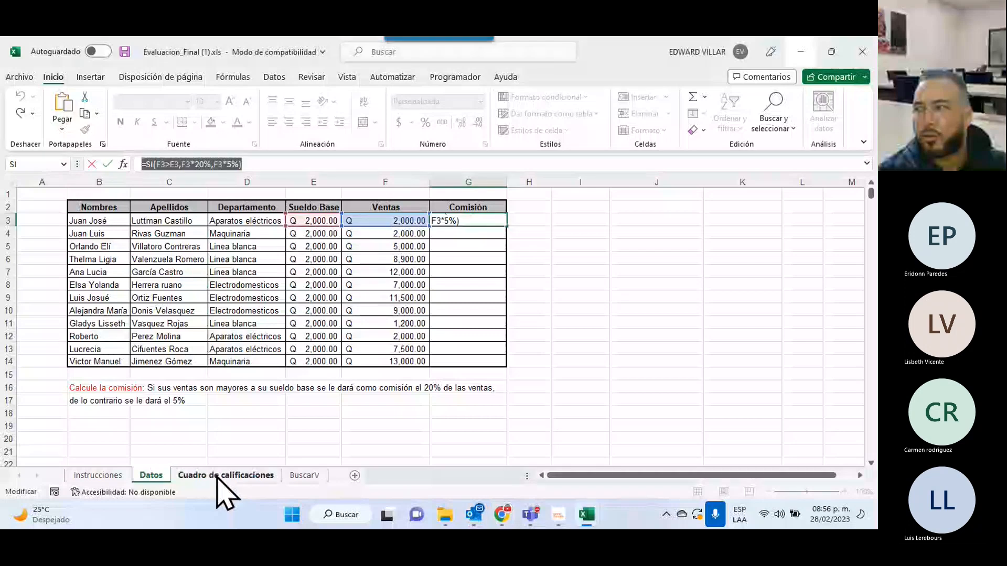
pyautogui.click(217, 476)
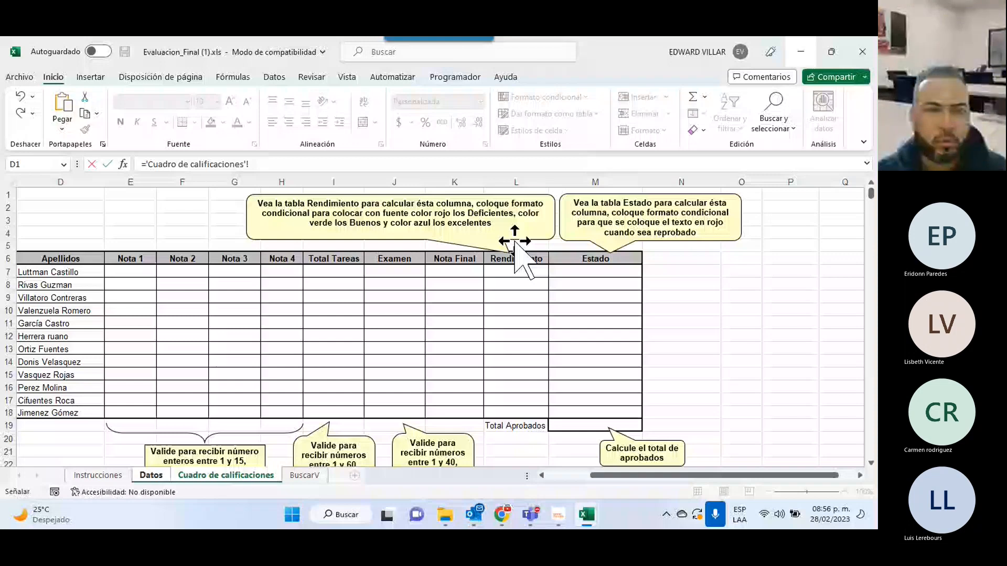
pyautogui.hscroll(-1, 321, 386)
pyautogui.scroll(-1, 321, 386)
pyautogui.click(268, 233)
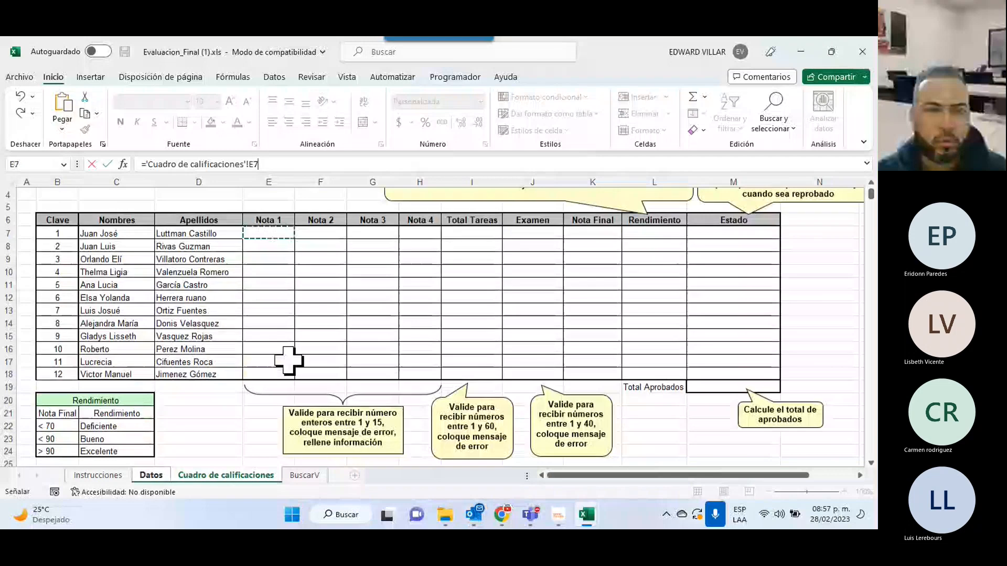
pyautogui.press('Escape')
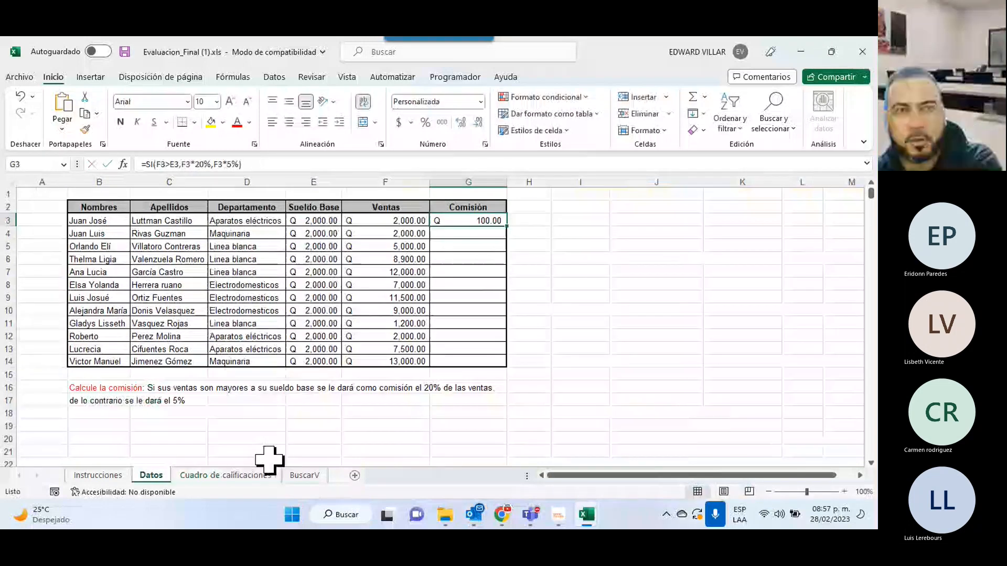
pyautogui.click(241, 475)
# Enter 15 as the third and fourth notes in G7:H7 and 40 as Examen in J7.
pyautogui.click(377, 233)
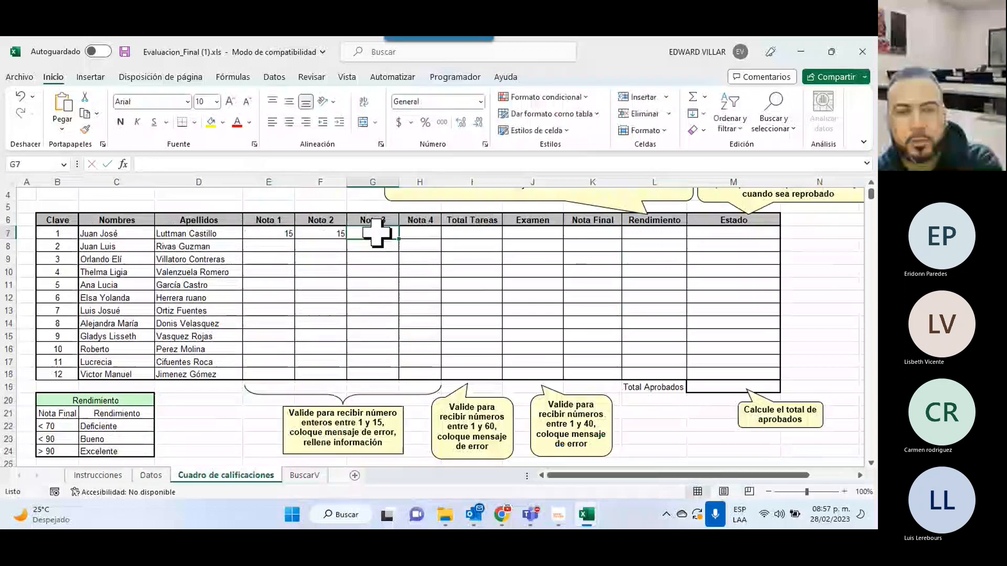
pyautogui.write('15')
pyautogui.press('Tab')
pyautogui.write('15')
pyautogui.press('Down')
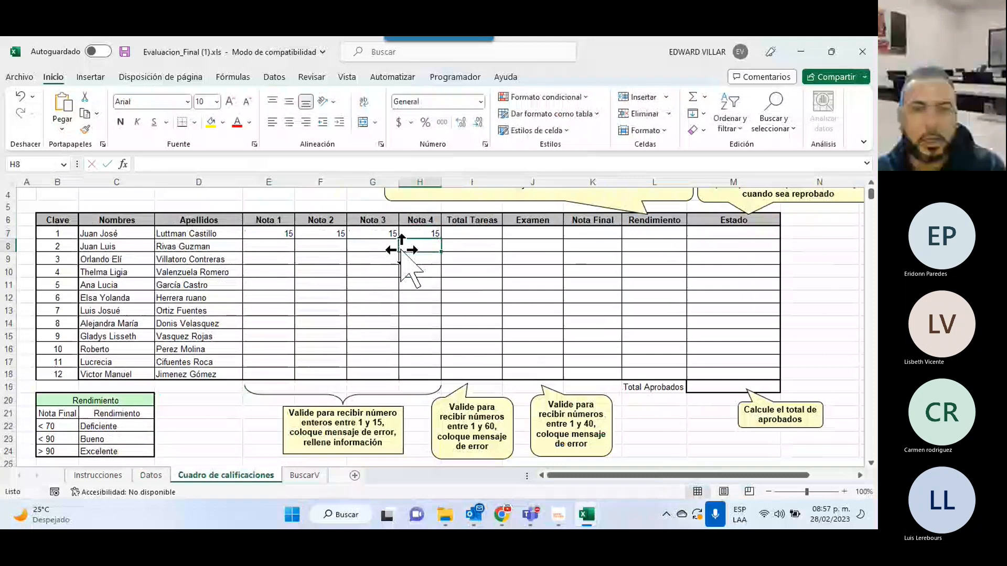
pyautogui.click(549, 232)
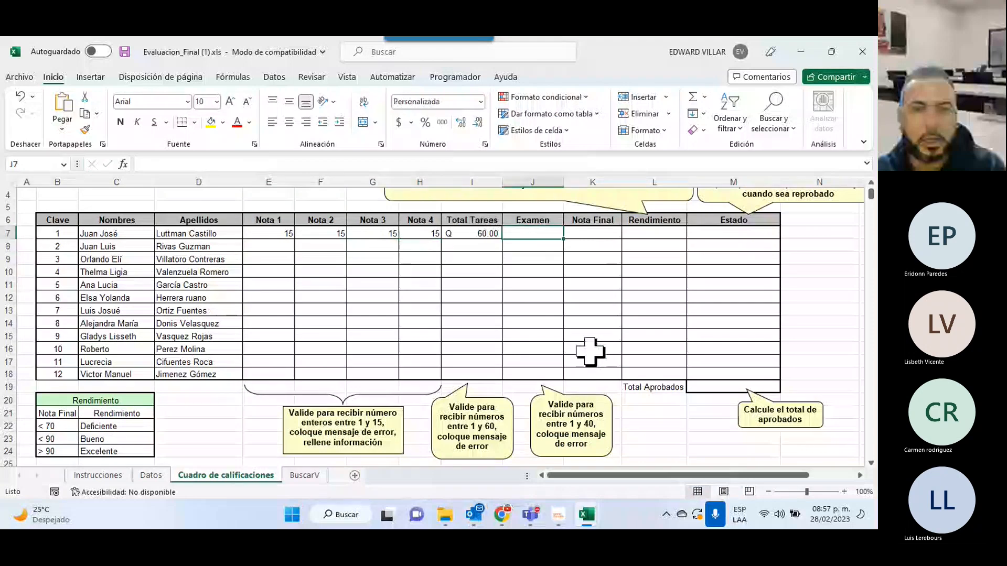
pyautogui.write('40')
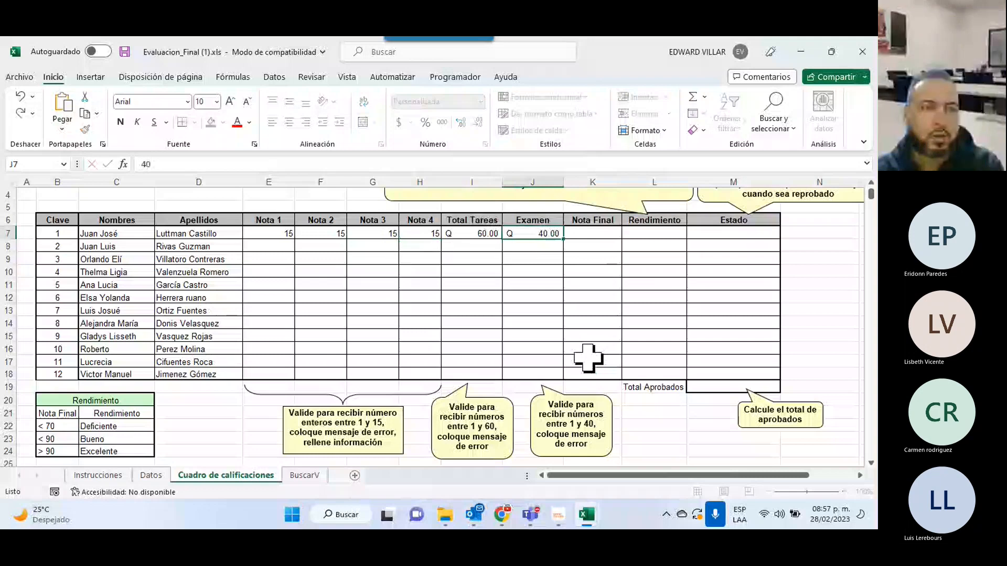
pyautogui.scroll(-2, 367, 361)
pyautogui.click(133, 367)
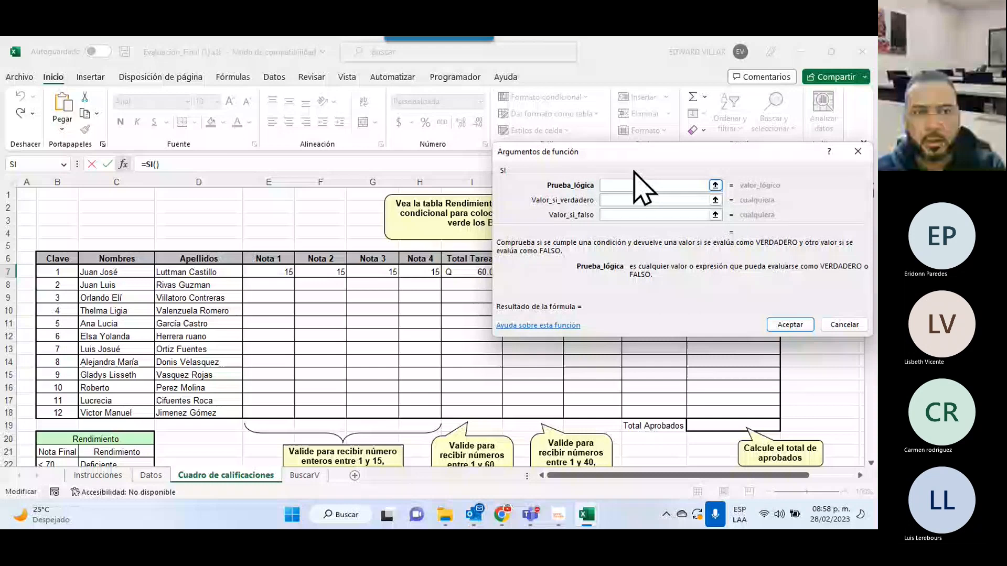
# Fill the SI arguments: test K7<70, "Reprobado" if true, "Aprobado" if false, and confirm.
pyautogui.write('K7<70')
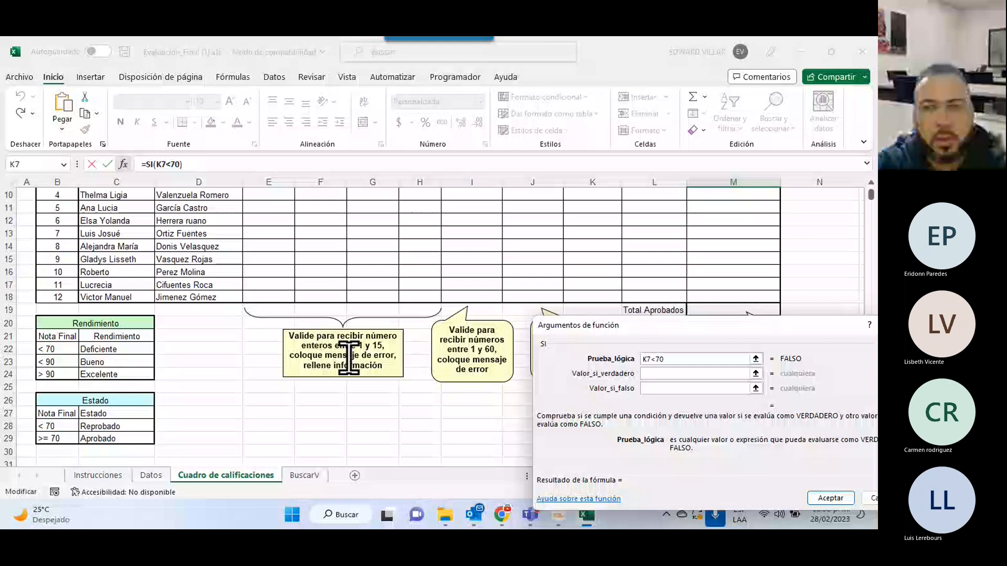
pyautogui.click(657, 373)
pyautogui.write('"')
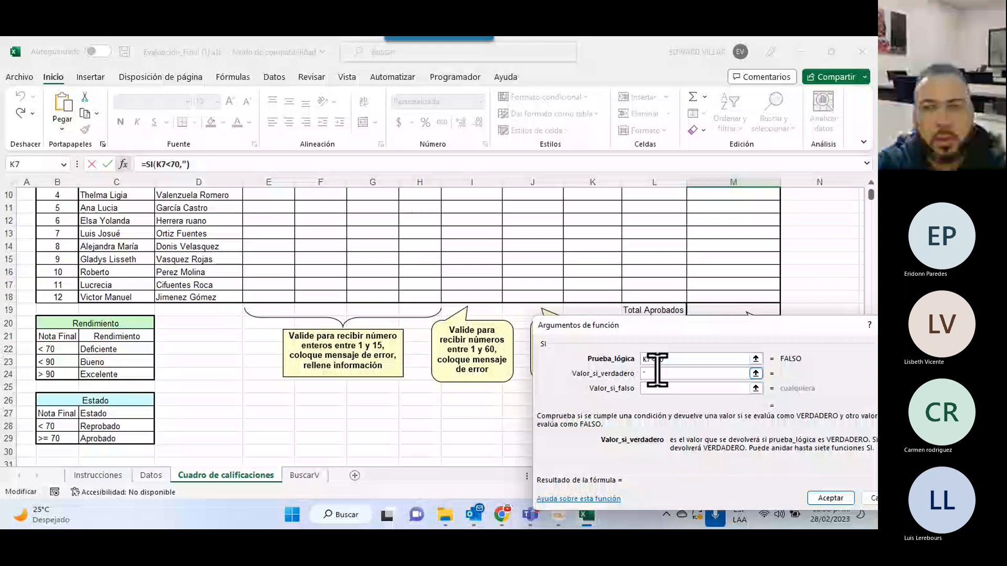
pyautogui.write('Reprobado"')
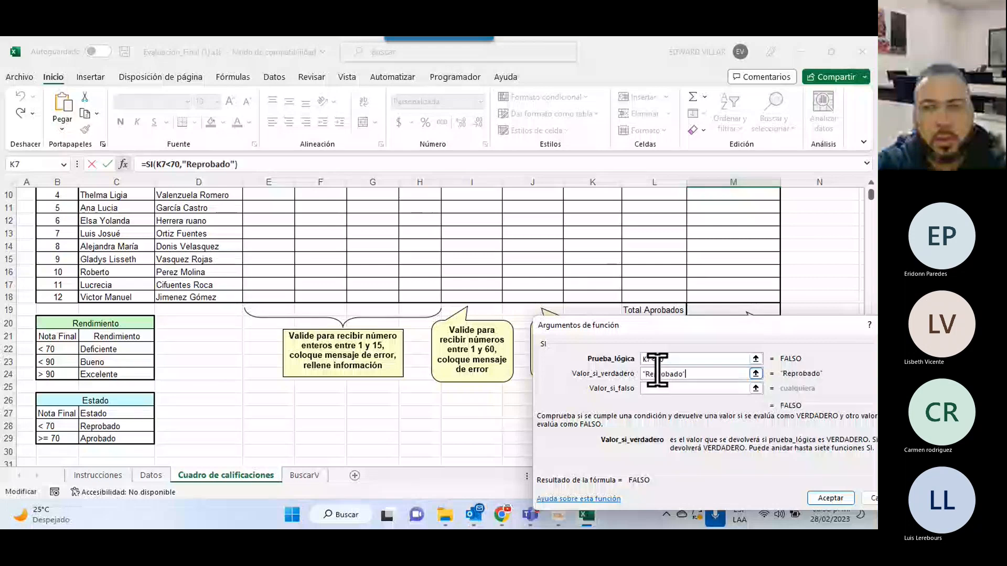
pyautogui.click(678, 389)
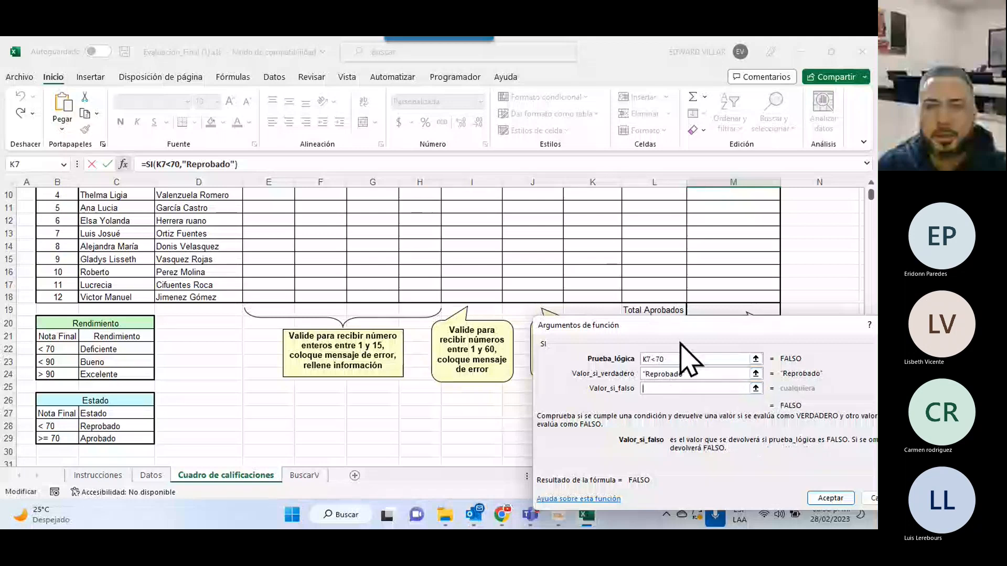
pyautogui.write('"')
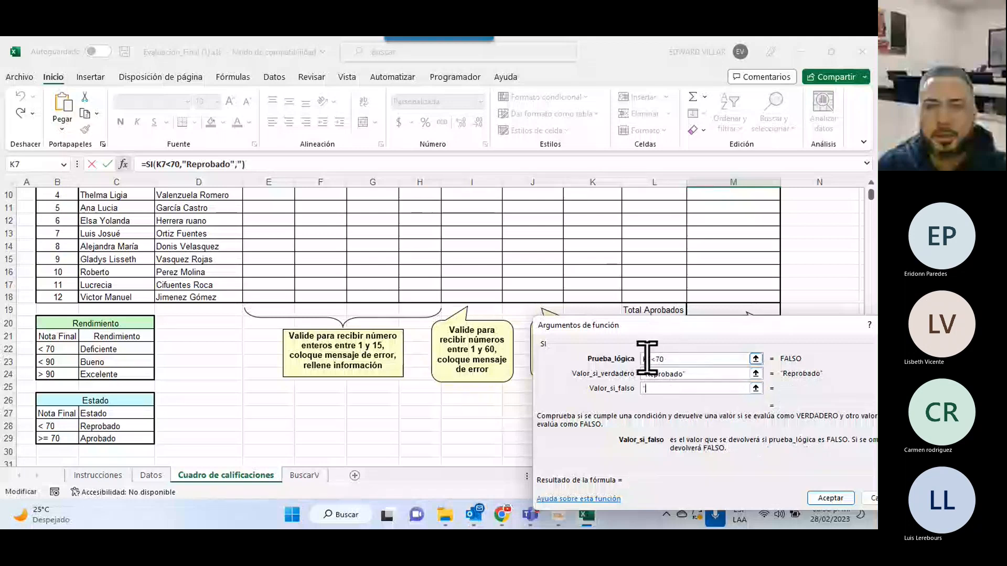
pyautogui.write('Aprobado')
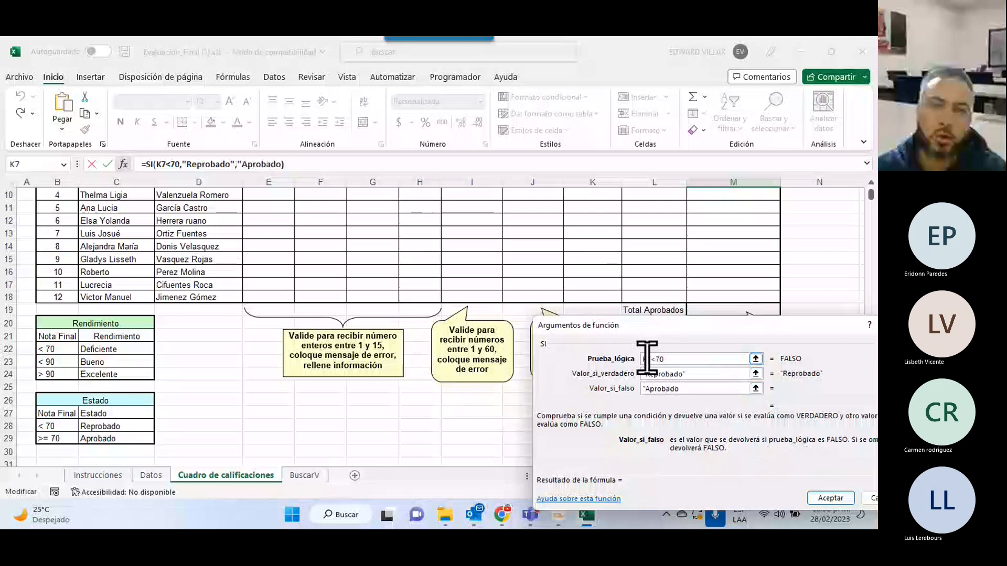
pyautogui.press('Return')
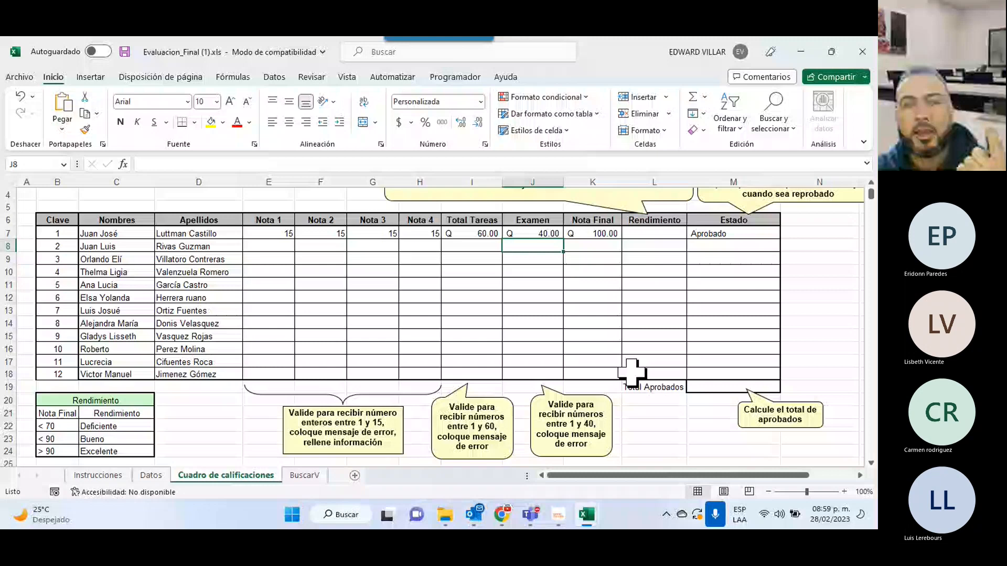
# Go to Rendimiento cell L7 and review its Deficiente/Bueno formula against the < 70 rule.
pyautogui.scroll(-2, 631, 372)
pyautogui.scroll(2, 712, 241)
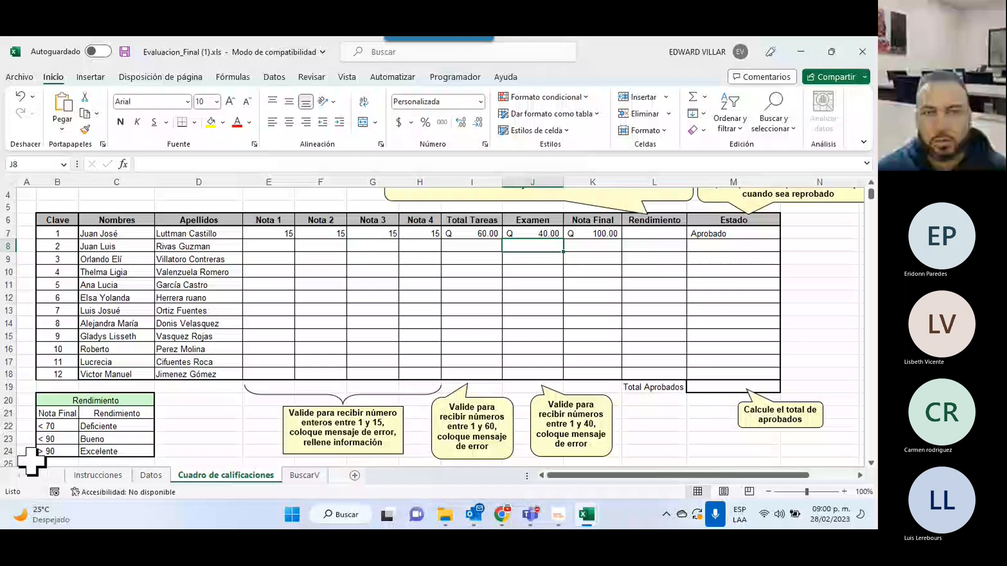
pyautogui.click(652, 234)
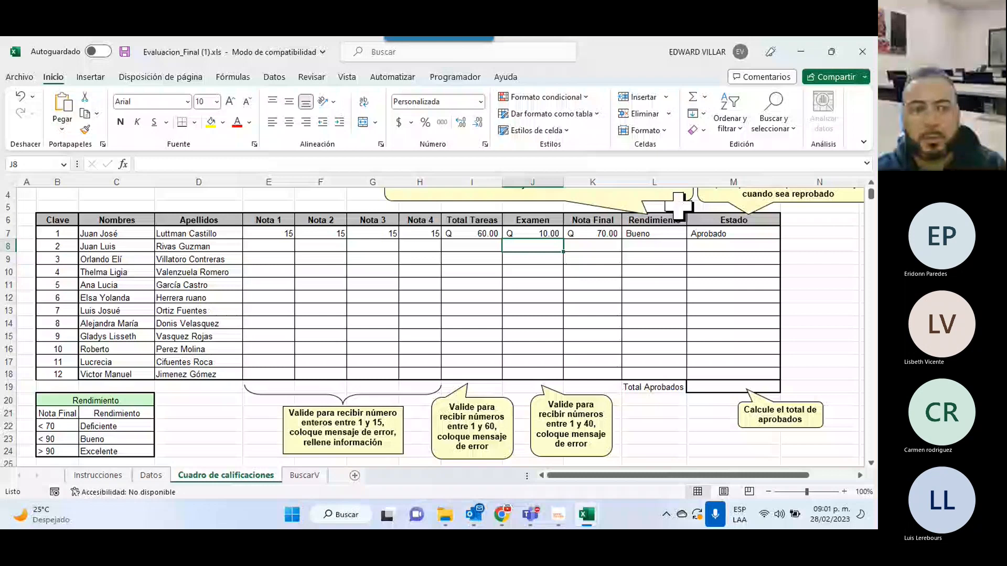
pyautogui.moveTo(58, 426); pyautogui.dragTo(115, 425)
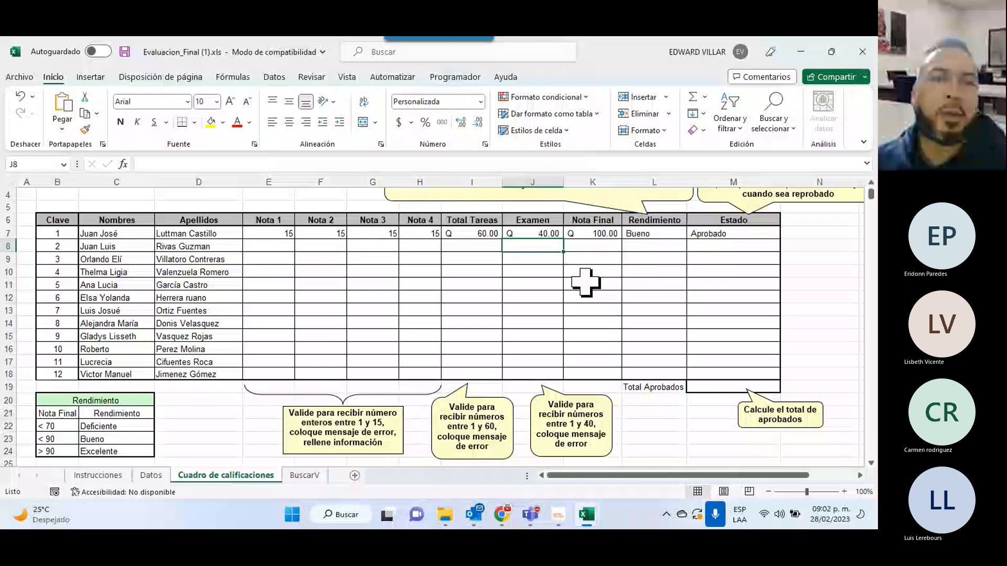
pyautogui.click(654, 234)
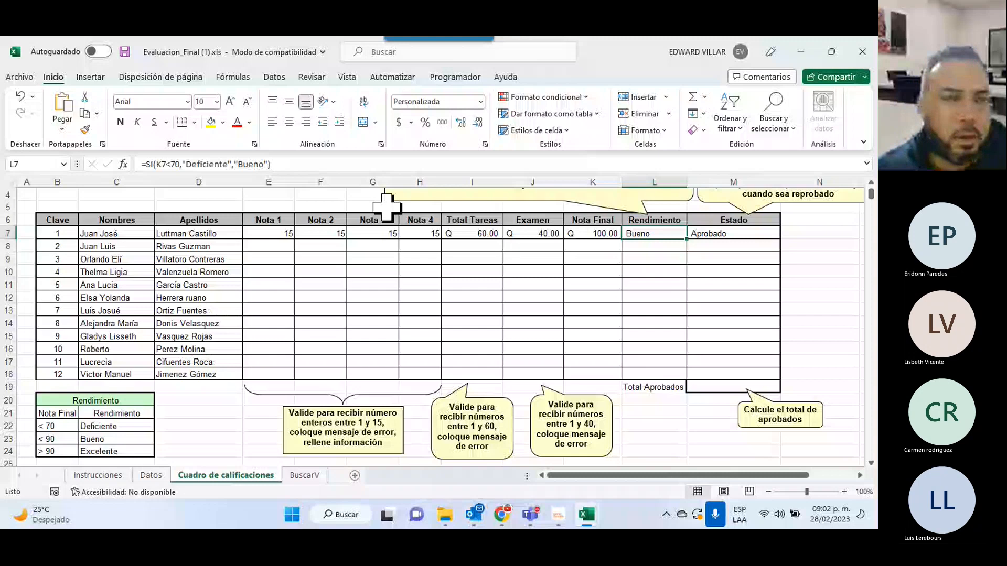
# In L7, replace "Bueno" with a nested SI(K7<90,"Bueno","Excelente") and confirm.
pyautogui.click(235, 164)
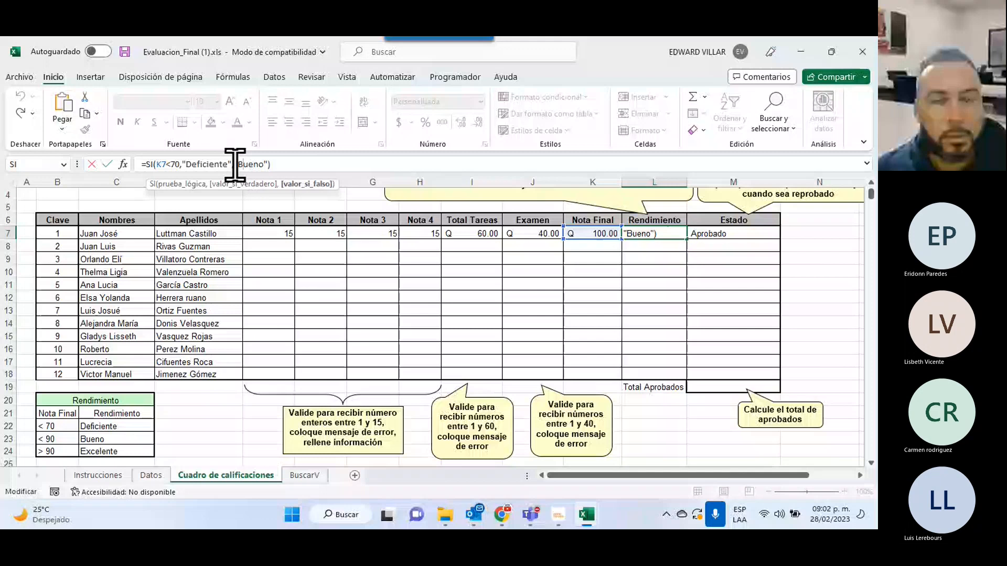
pyautogui.doubleClick(235, 164)
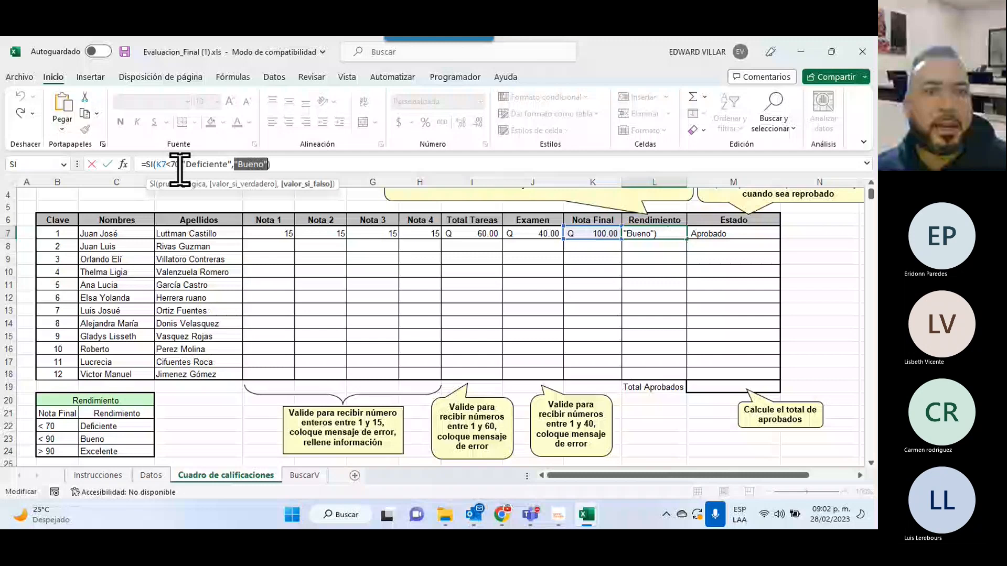
pyautogui.hotkey('ctrl', 'v')
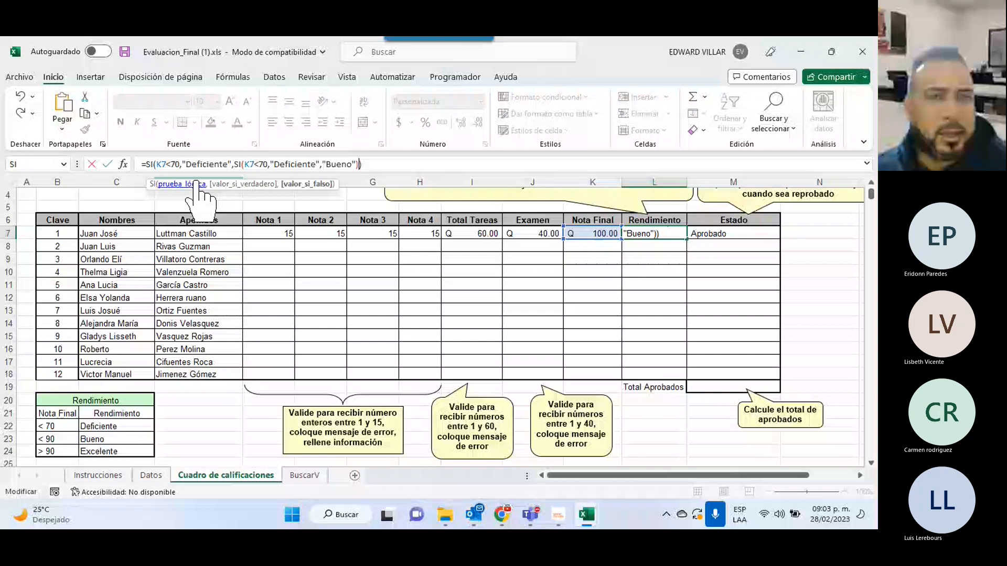
pyautogui.click(266, 169)
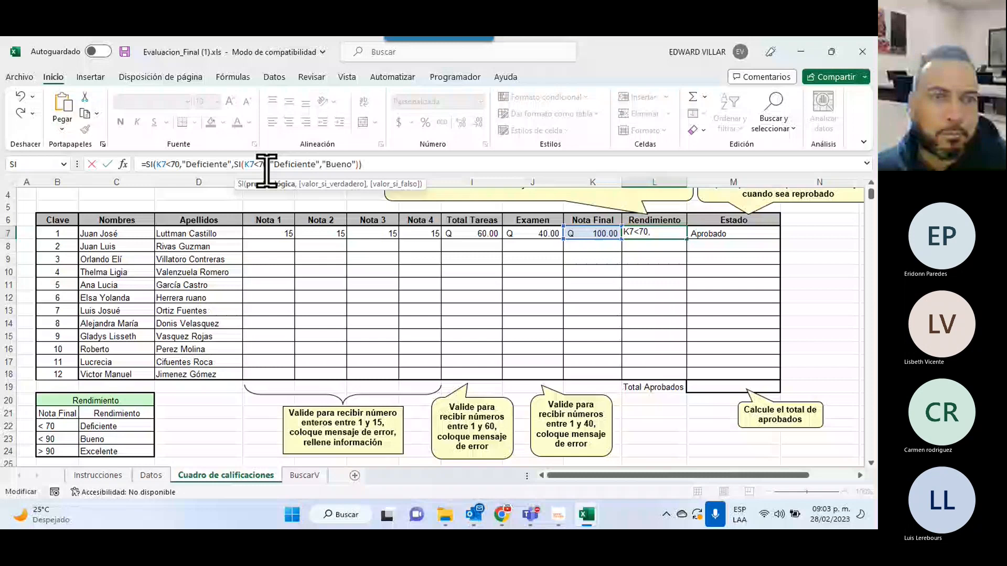
pyautogui.press('BackSpace')
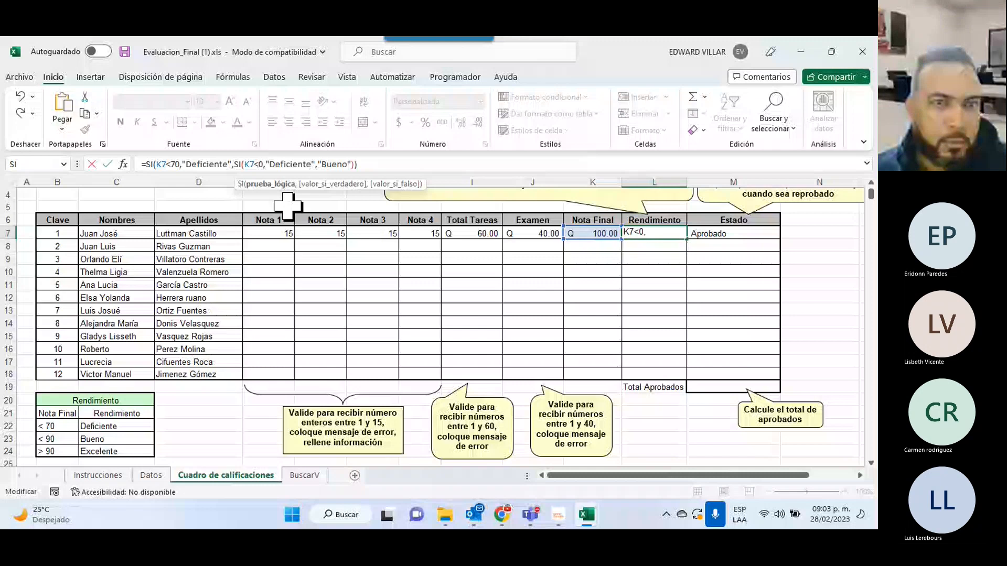
pyautogui.write('9')
pyautogui.moveTo(279, 164); pyautogui.dragTo(302, 166)
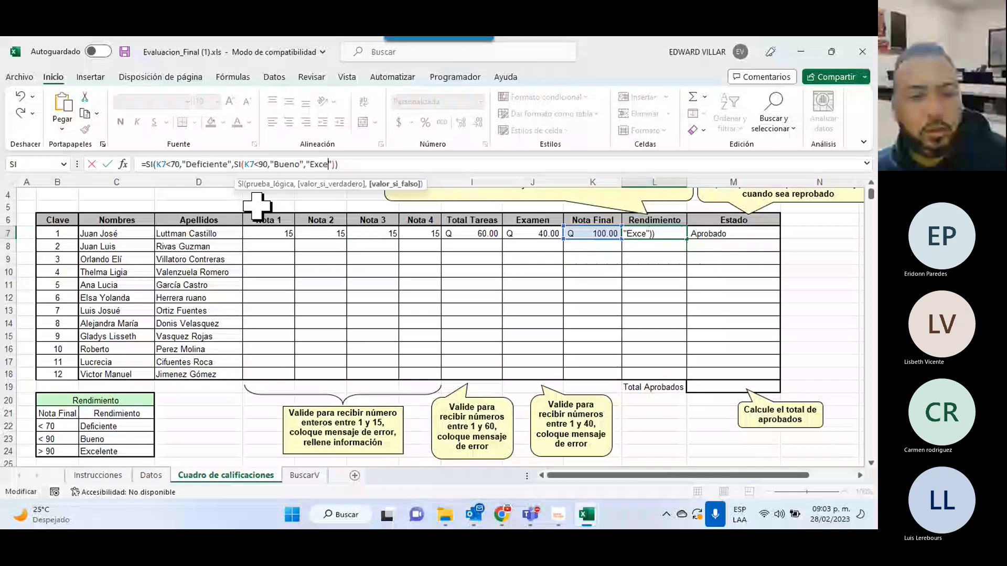
pyautogui.write('lente')
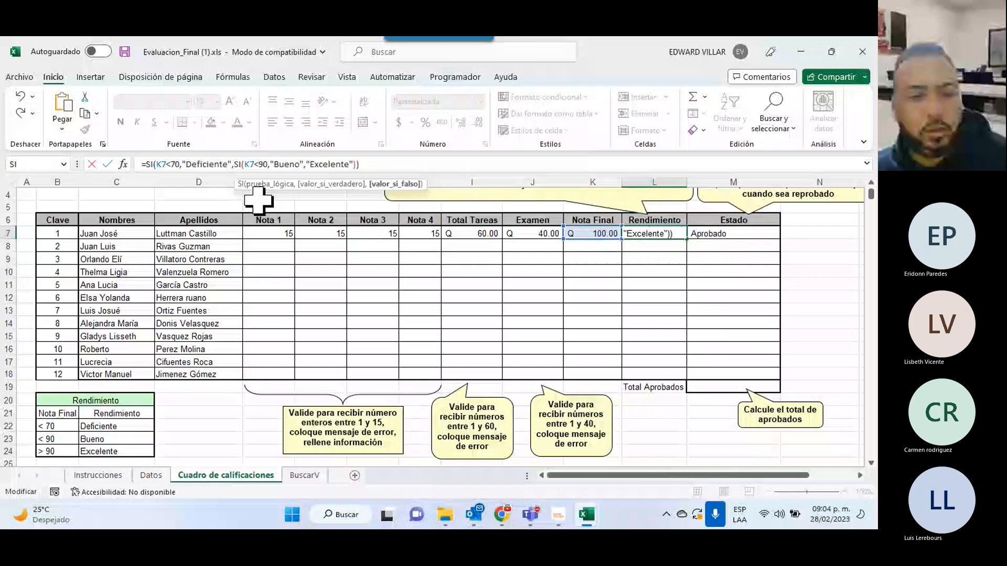
pyautogui.moveTo(362, 164); pyautogui.dragTo(83, 154)
pyautogui.press('Return')
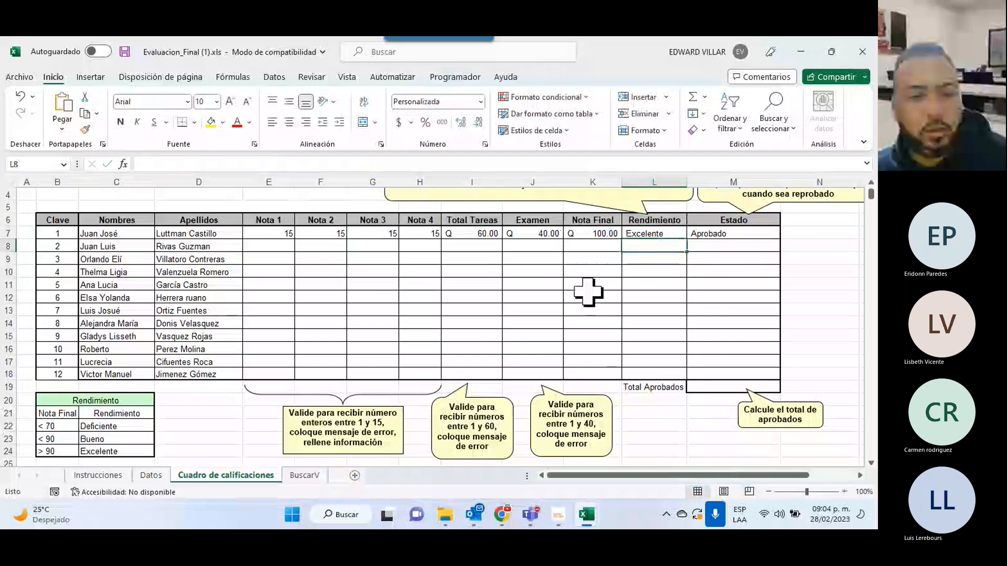
# Change Examen in J7 to 31, then 29, then 1, dropping Nota Final to 61.00.
pyautogui.click(538, 234)
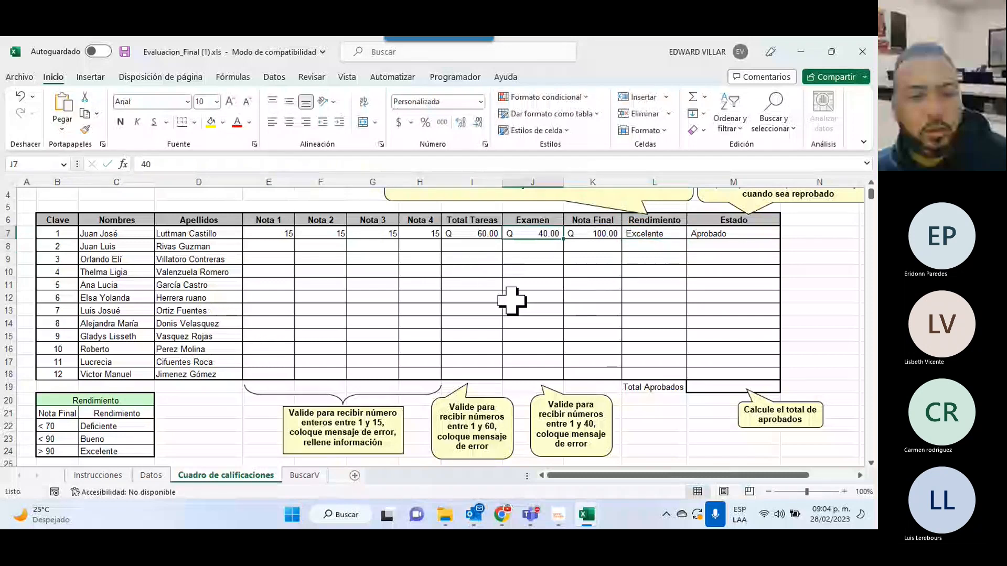
pyautogui.write('31')
pyautogui.press('Return')
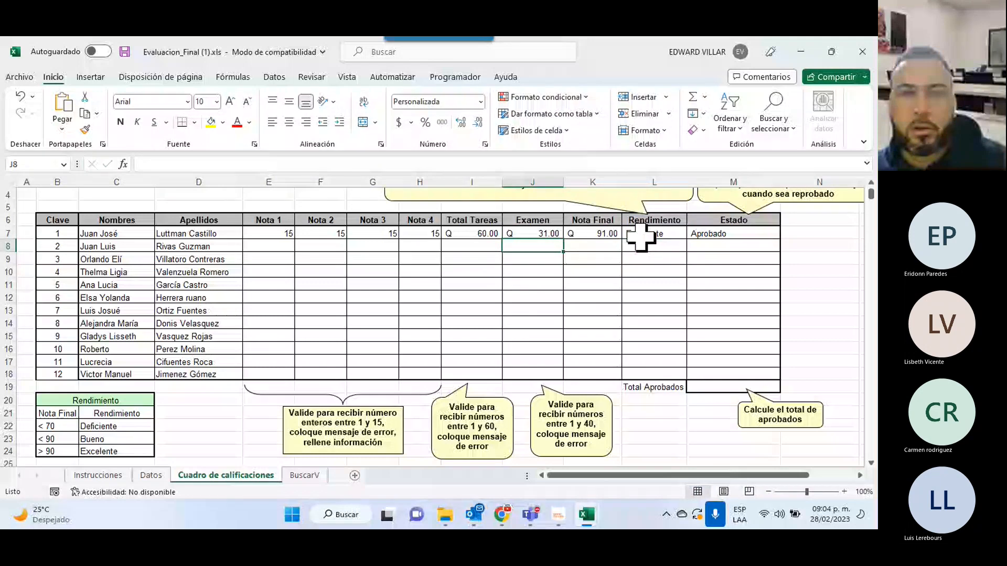
pyautogui.press('Up')
pyautogui.write('29')
pyautogui.press('Return')
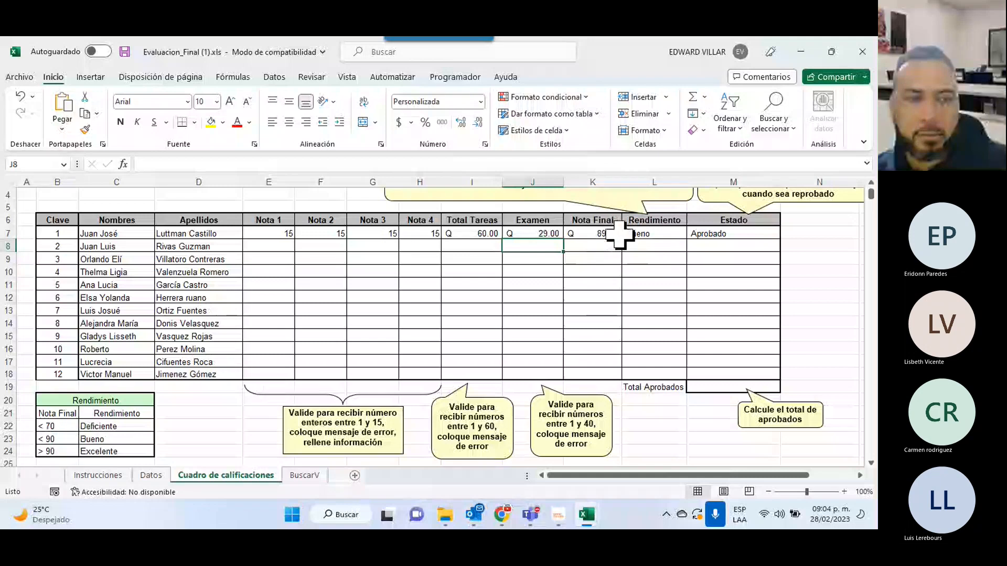
pyautogui.click(531, 236)
pyautogui.write('1')
pyautogui.press('Return')
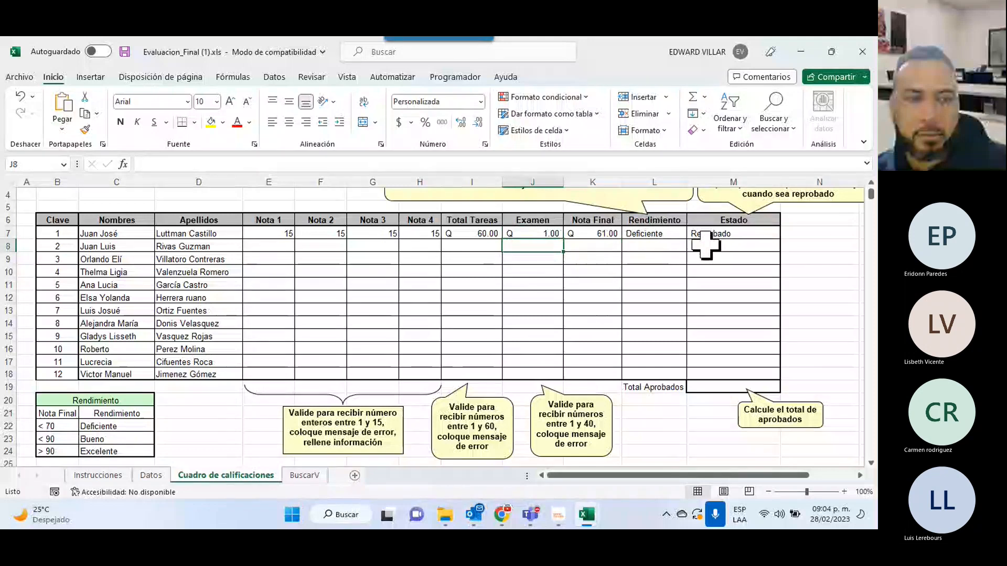
pyautogui.click(648, 232)
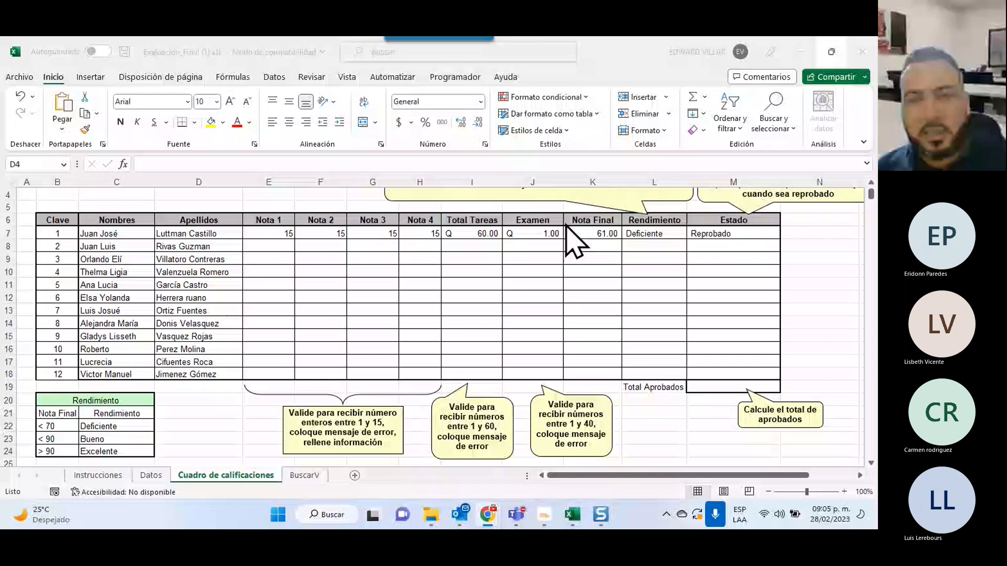
# In Total Aprobados cell M19, draft =CONTAR.SI(M7:M18,"Aprobado") with the criterion "Aprobado".
pyautogui.scroll(1, 566, 226)
pyautogui.click(734, 425)
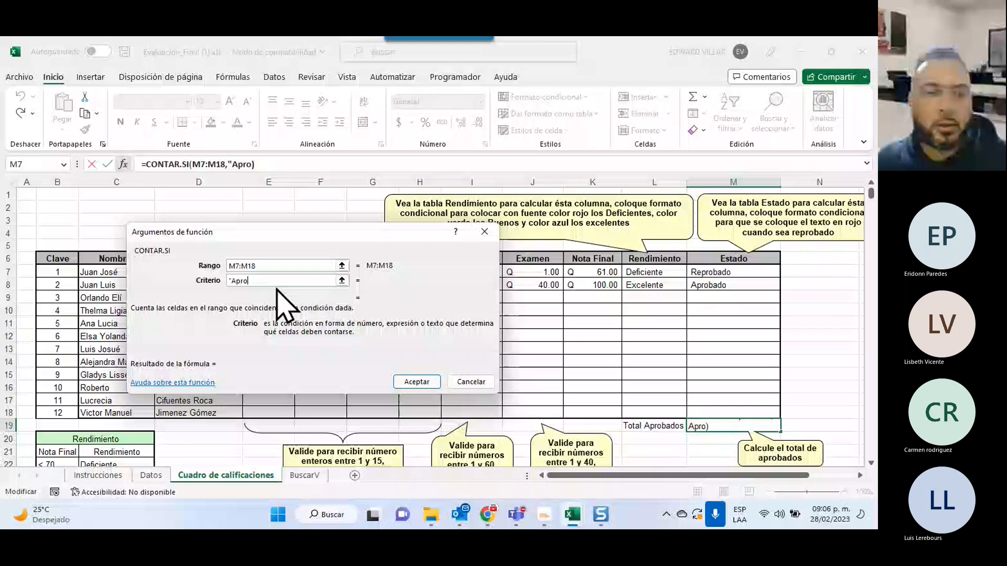
pyautogui.write('bado')
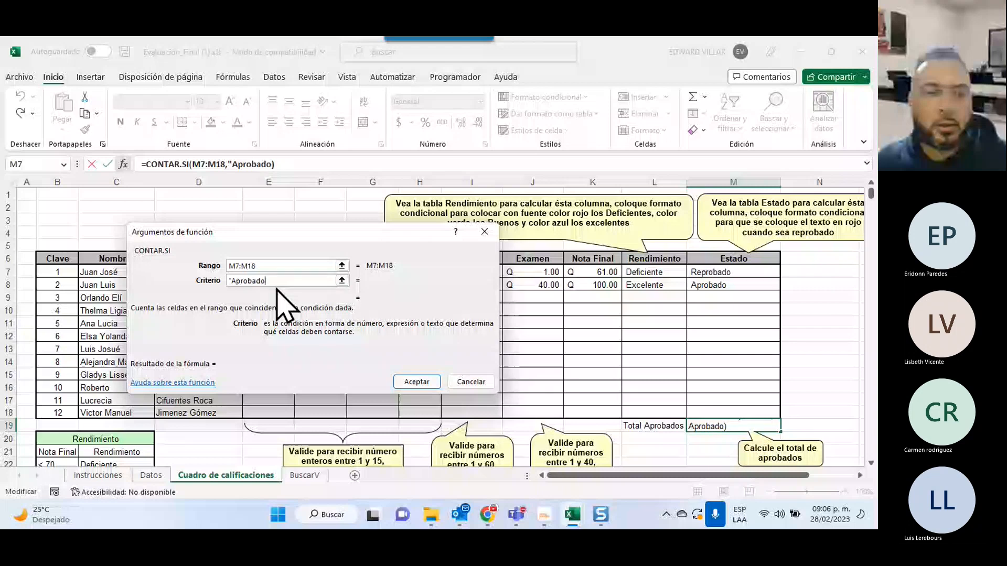
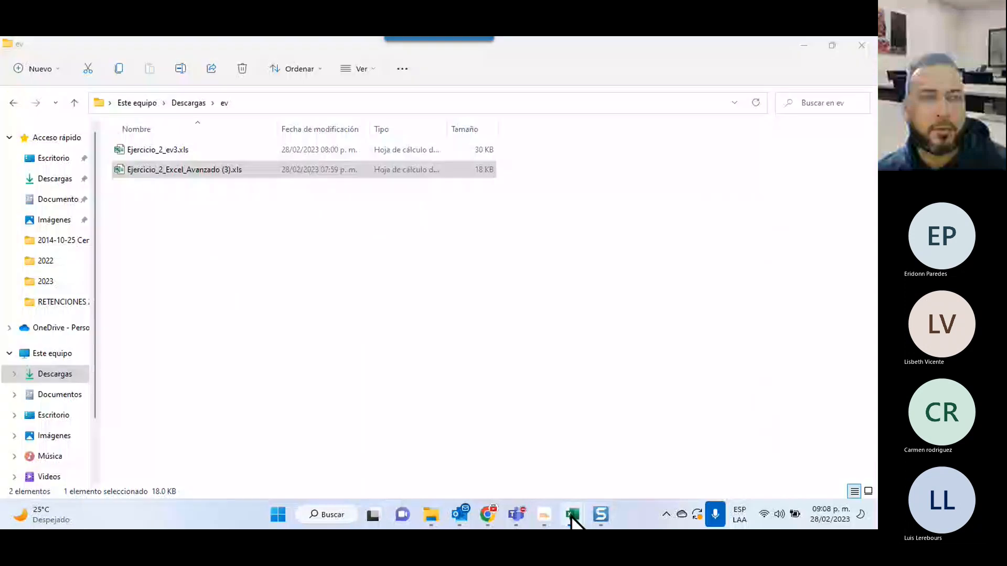
# Switch to the Evaluacion_Final (1).xls window using its Excel taskbar preview.
pyautogui.moveTo(569, 514)
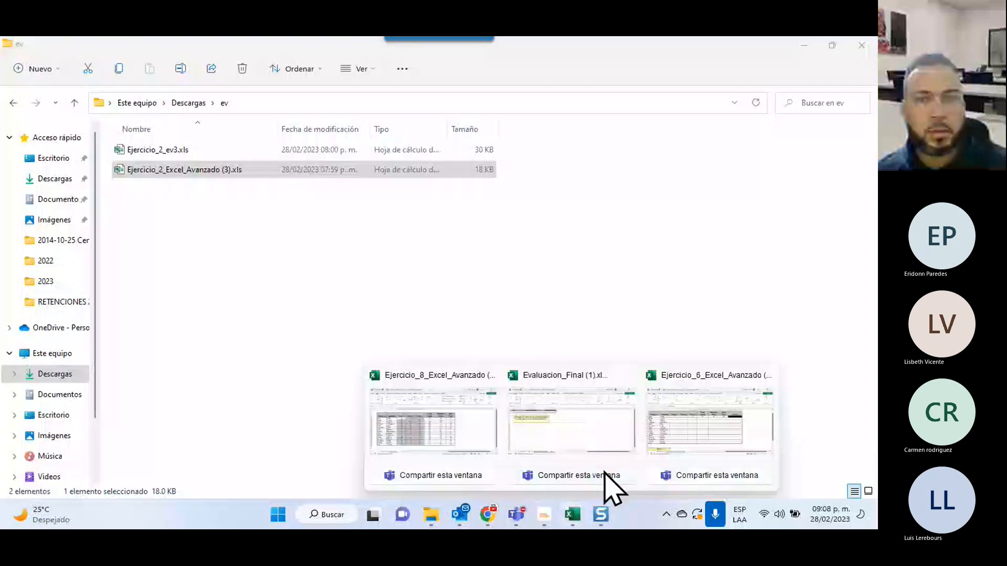
pyautogui.click(571, 425)
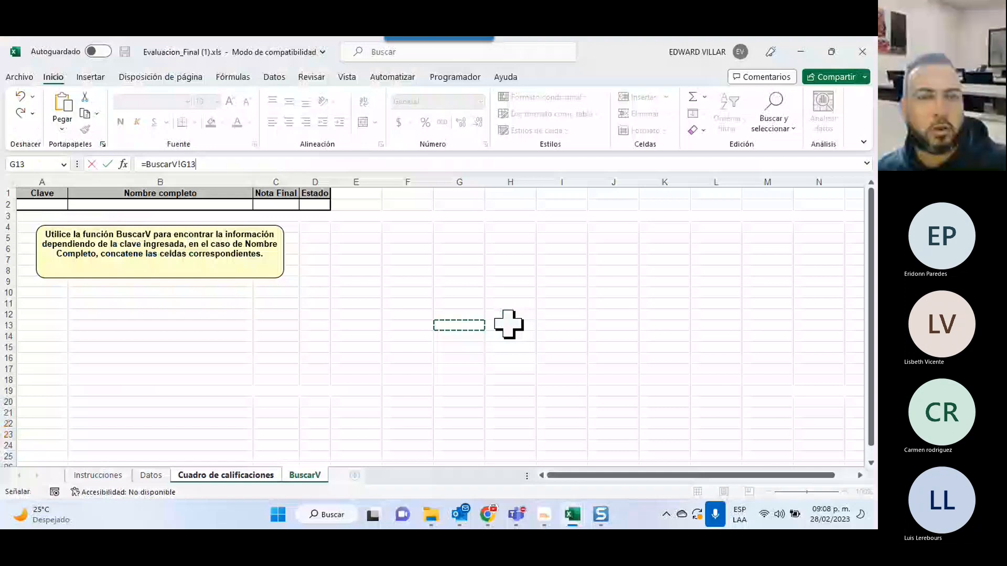
# Switch to Ejercicio_2_ev3.xls and view the table style gallery, closing it without applying a style.
pyautogui.hotkey('alt', 'Tab')
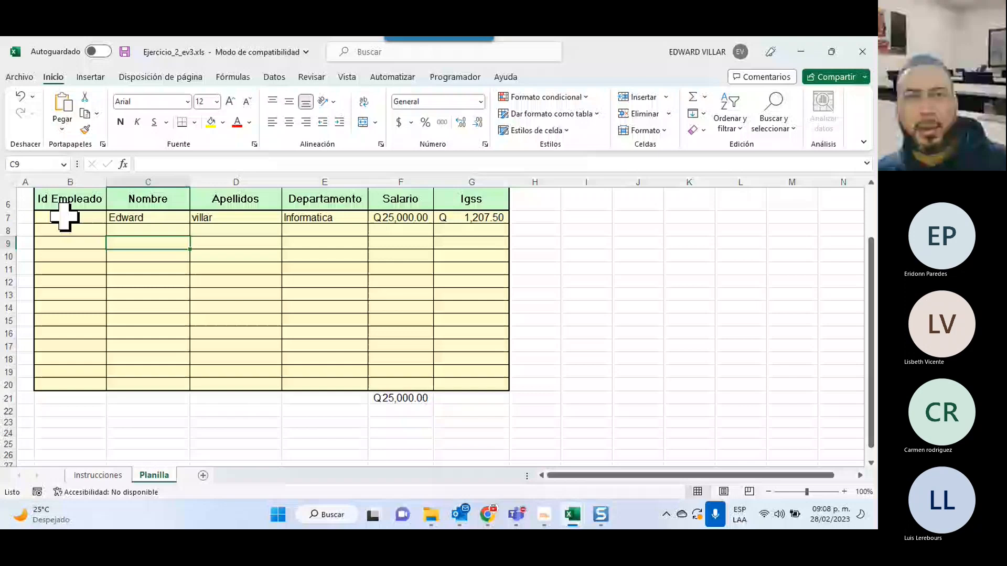
pyautogui.scroll(2, 65, 216)
pyautogui.click(547, 114)
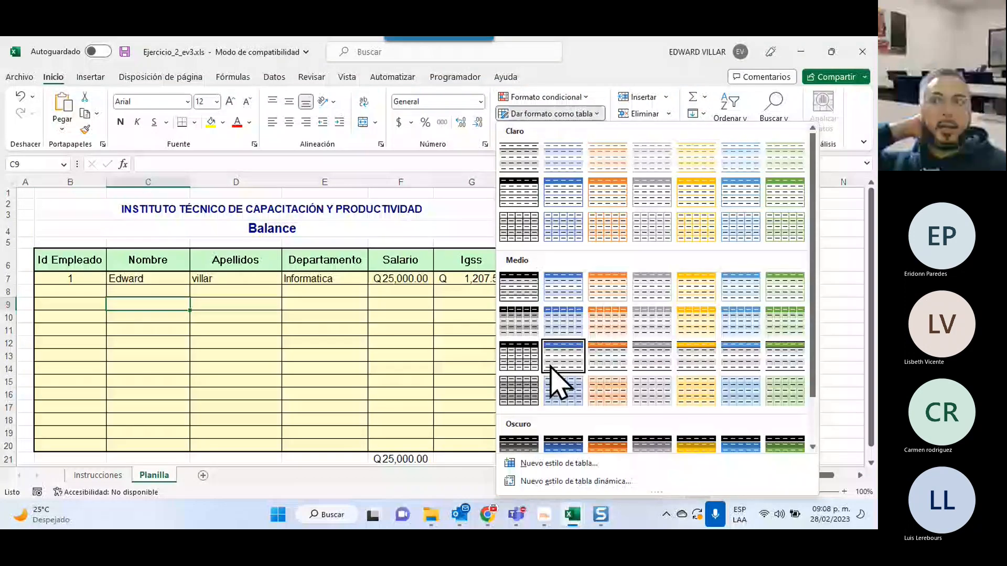
pyautogui.click(281, 271)
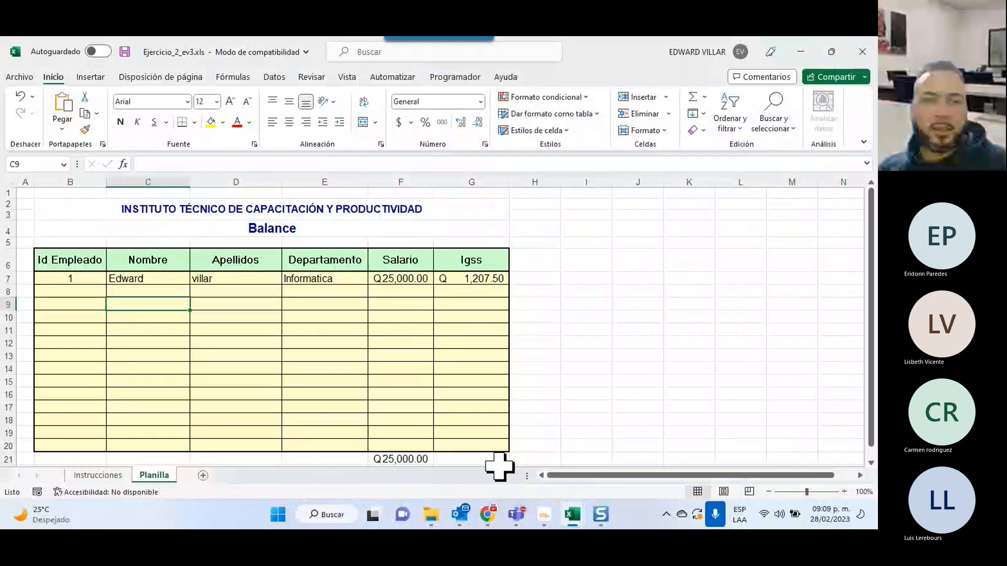
# Bring up File Explorer, go up to Descargas, and close the Explorer window.
pyautogui.click(431, 516)
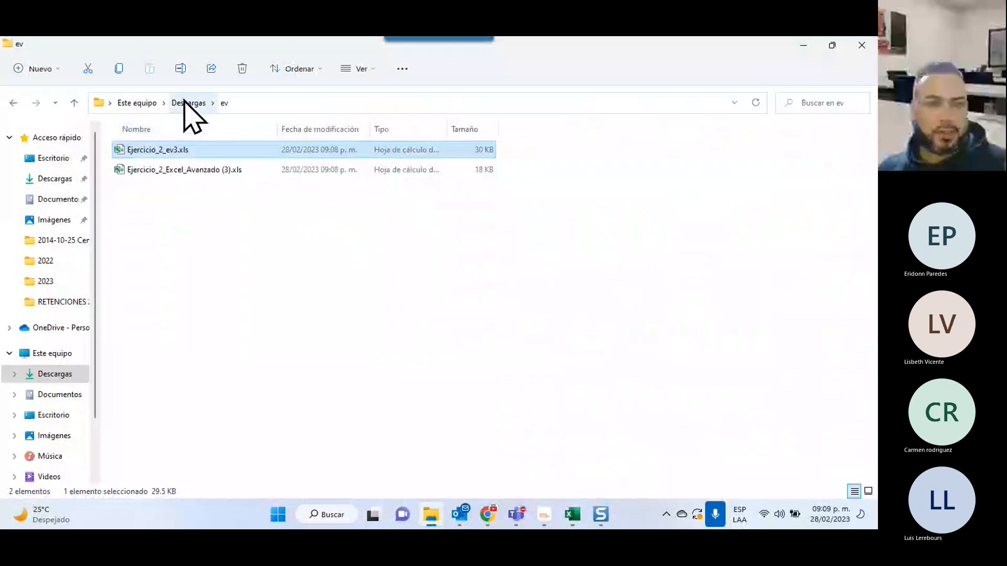
pyautogui.click(186, 102)
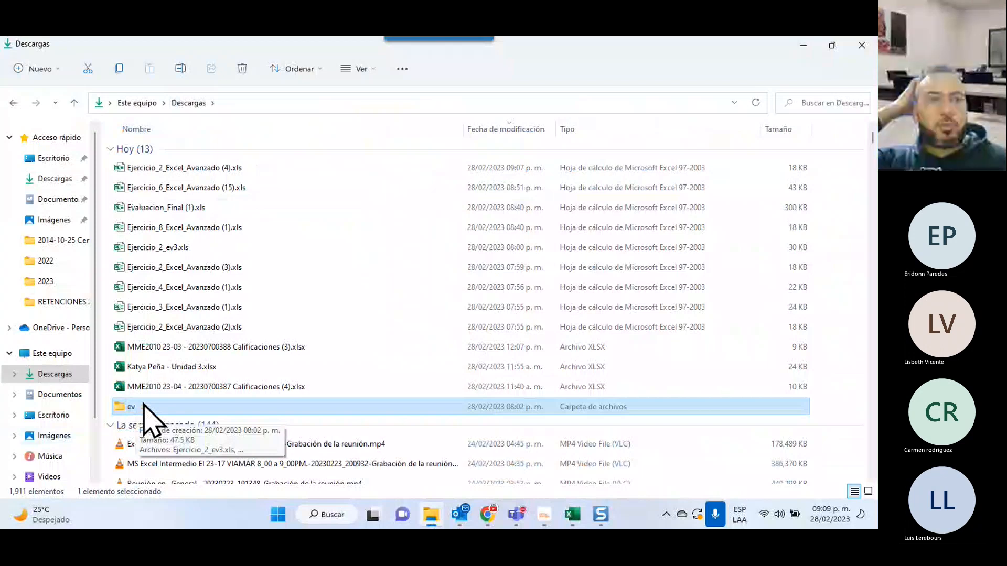
pyautogui.click(861, 46)
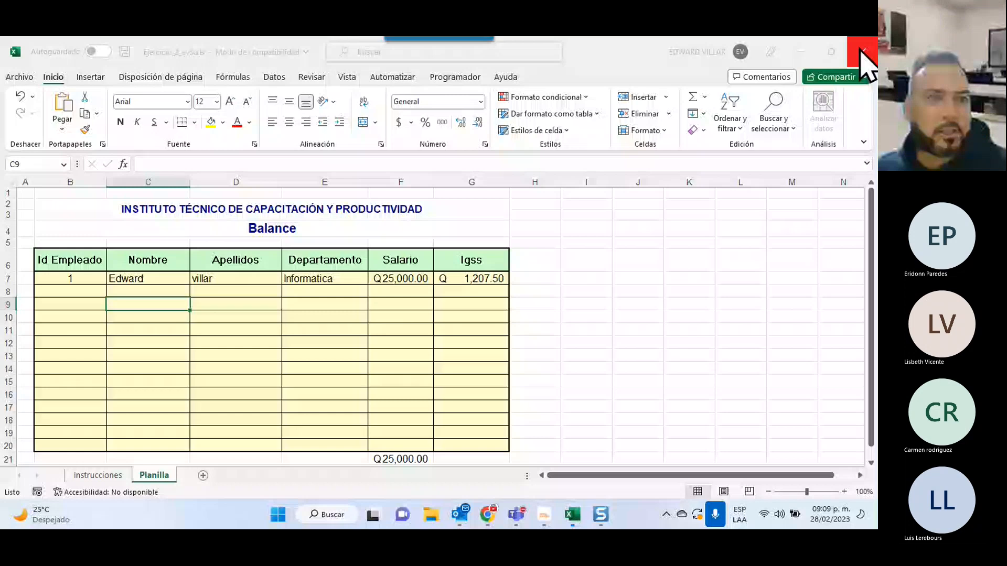
# Close Ejercicio_2_ev3, then in the new Libro1 start Datos > Obtener datos > De una carpeta.
pyautogui.click(861, 48)
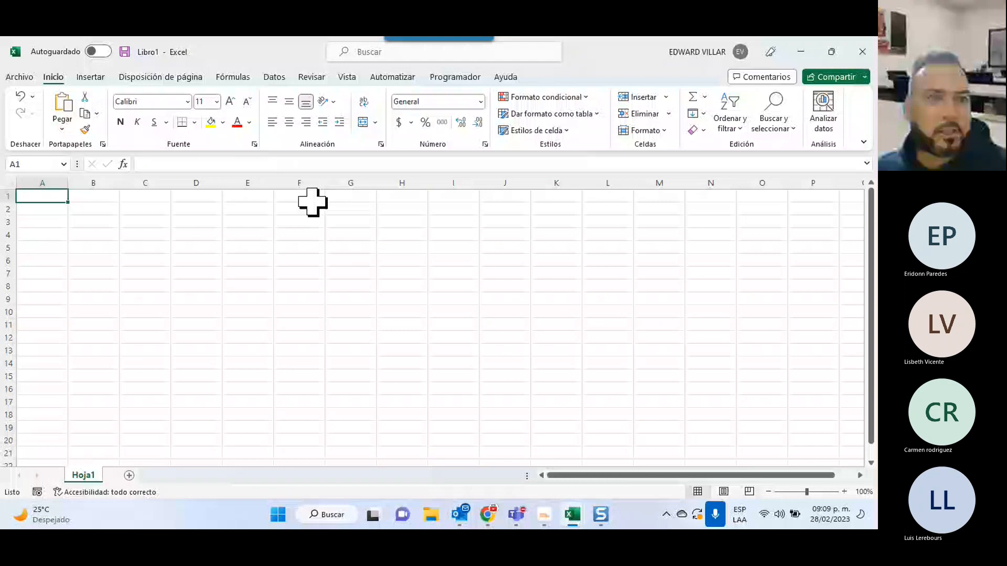
pyautogui.click(274, 77)
pyautogui.click(40, 128)
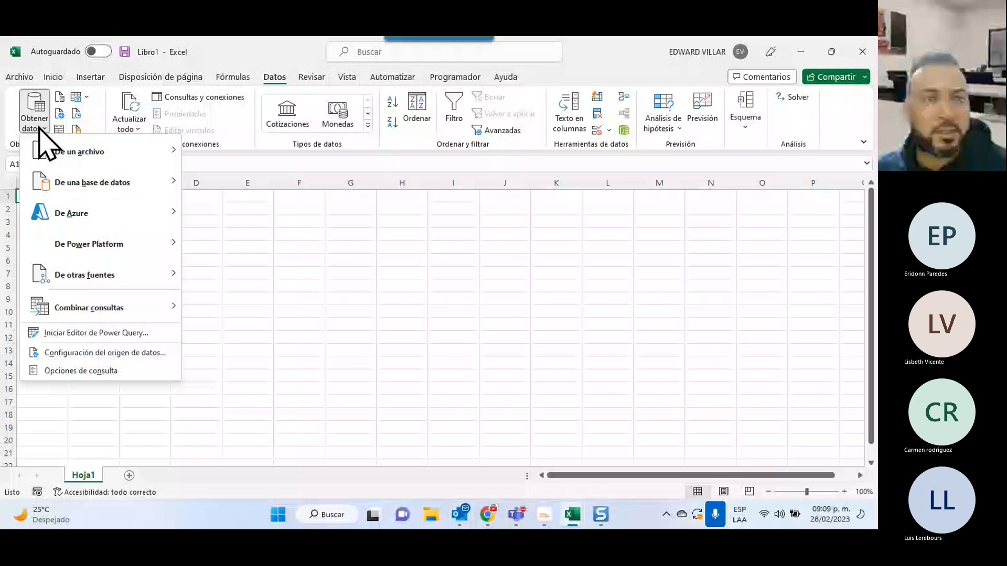
pyautogui.moveTo(100, 151)
pyautogui.click(267, 307)
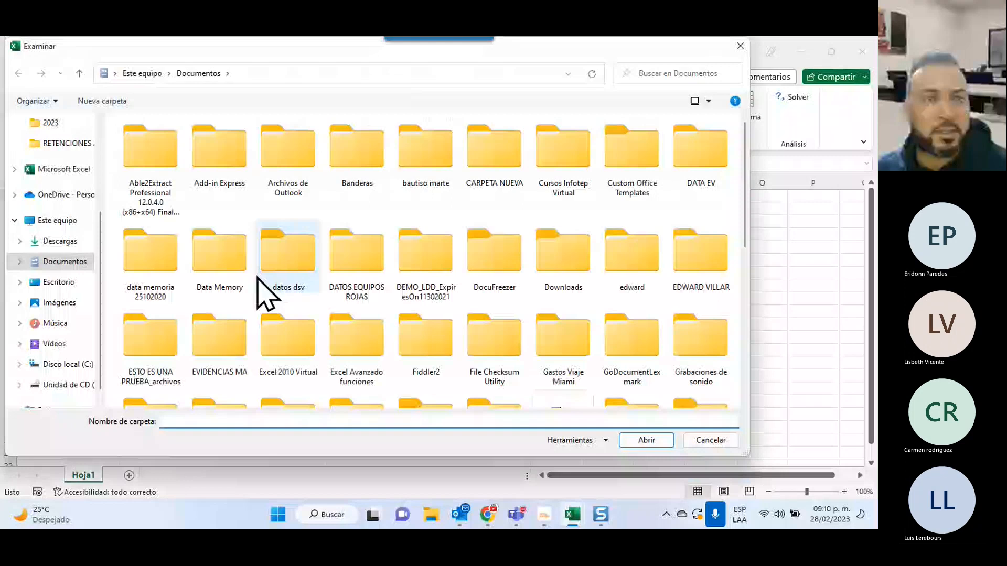
# Pick the ev folder inside Descargas as the data source and confirm it.
pyautogui.click(60, 241)
pyautogui.click(124, 160)
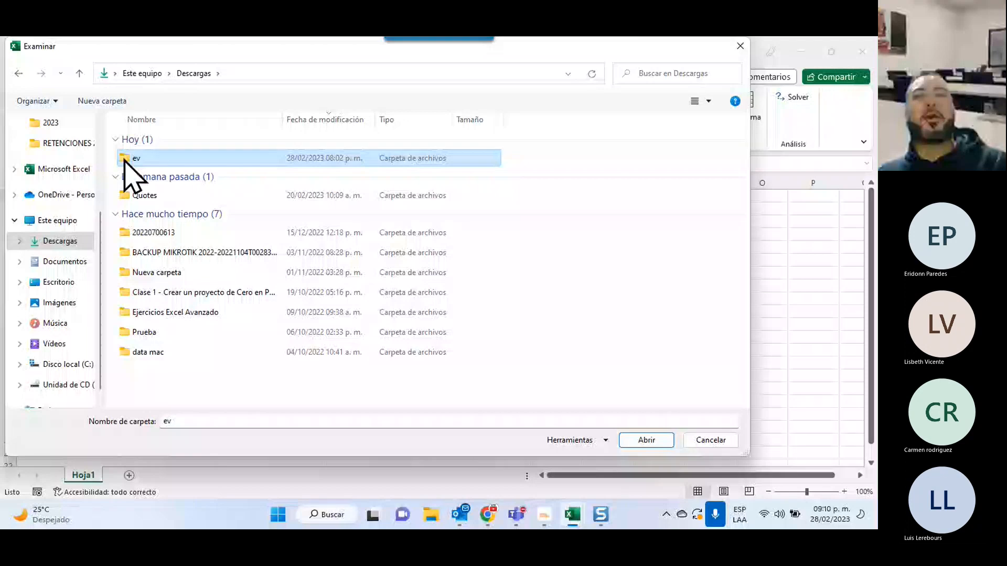
pyautogui.click(641, 441)
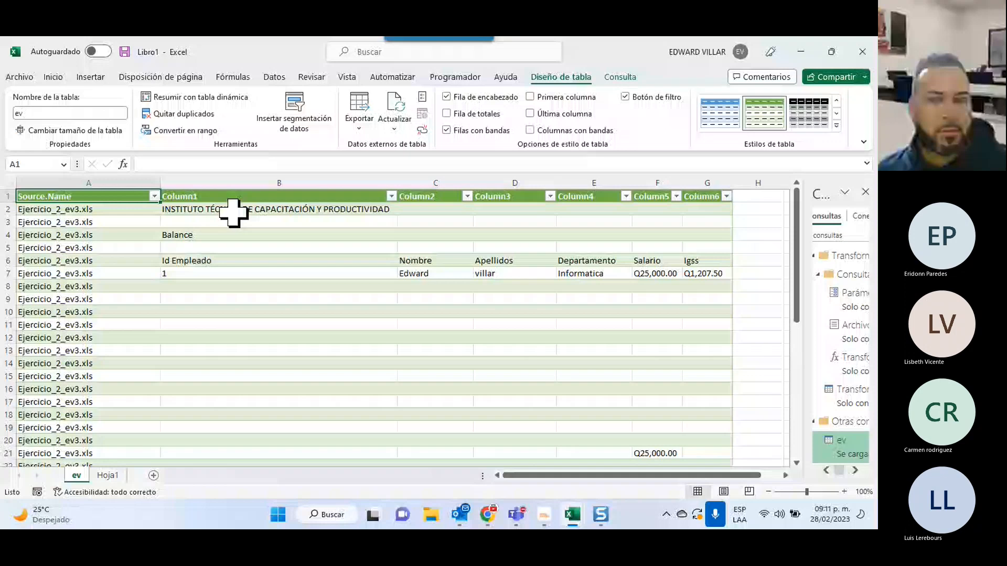
# Select across row 7 and scroll the combined table, then switch to the Chrome course page.
pyautogui.moveTo(233, 273); pyautogui.dragTo(702, 273)
pyautogui.scroll(-5, 338, 246)
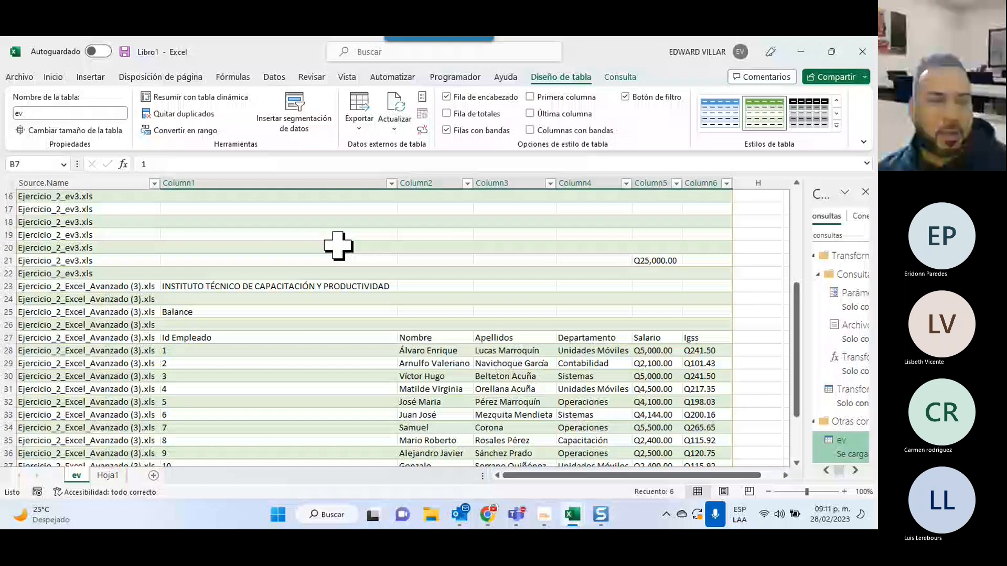
pyautogui.hotkey('alt', 'Tab')
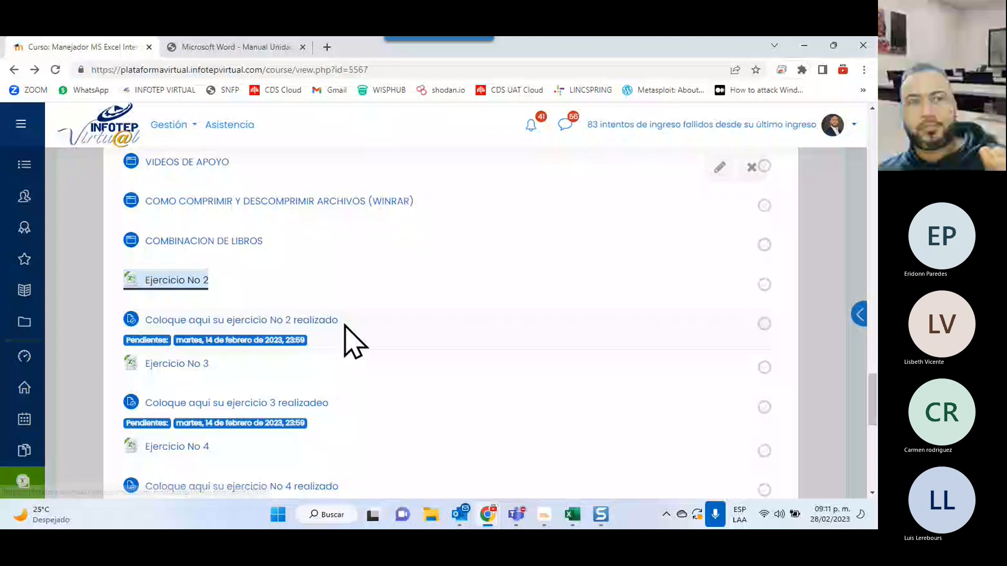
# Look at the Manual Unidad 4 PDF tab, then return to the Excel workbook.
pyautogui.hotkey('ctrl', 'Tab')
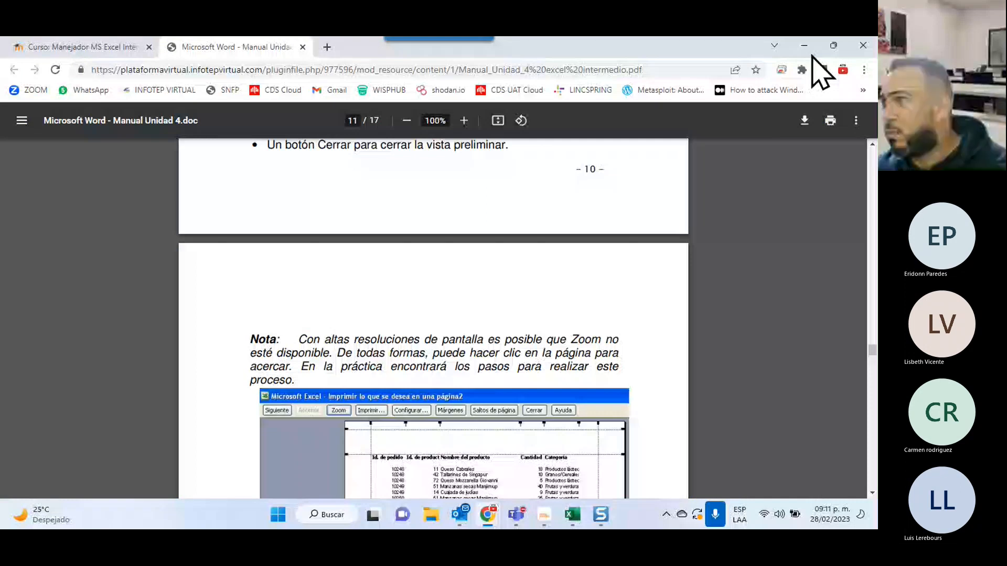
pyautogui.hotkey('alt', 'Tab')
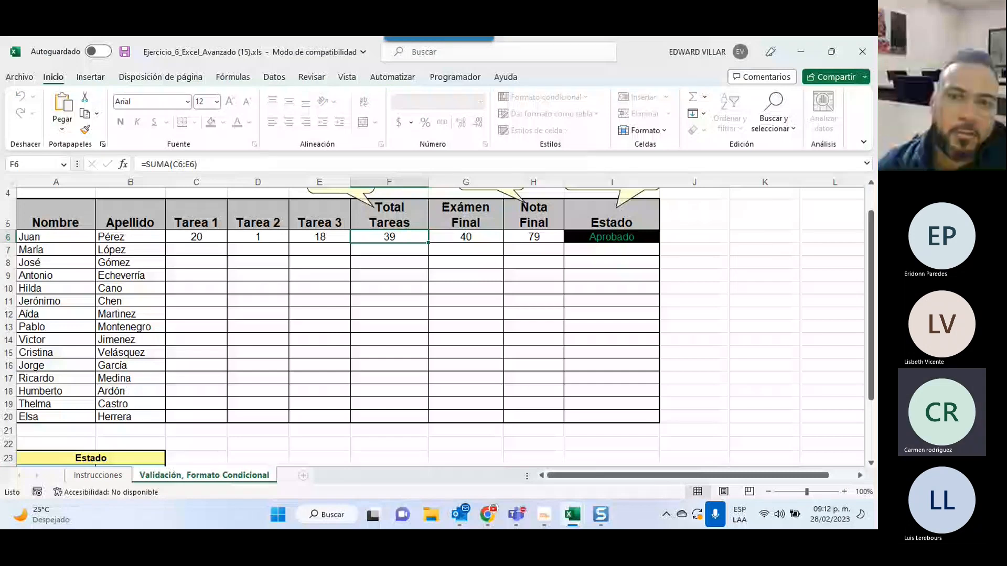
# Cycle windows past Ejercicio_6_Excel_Avanzado (15).xls to reach Evaluacion_Final (1).xls.
pyautogui.hotkey('alt', 'Tab')
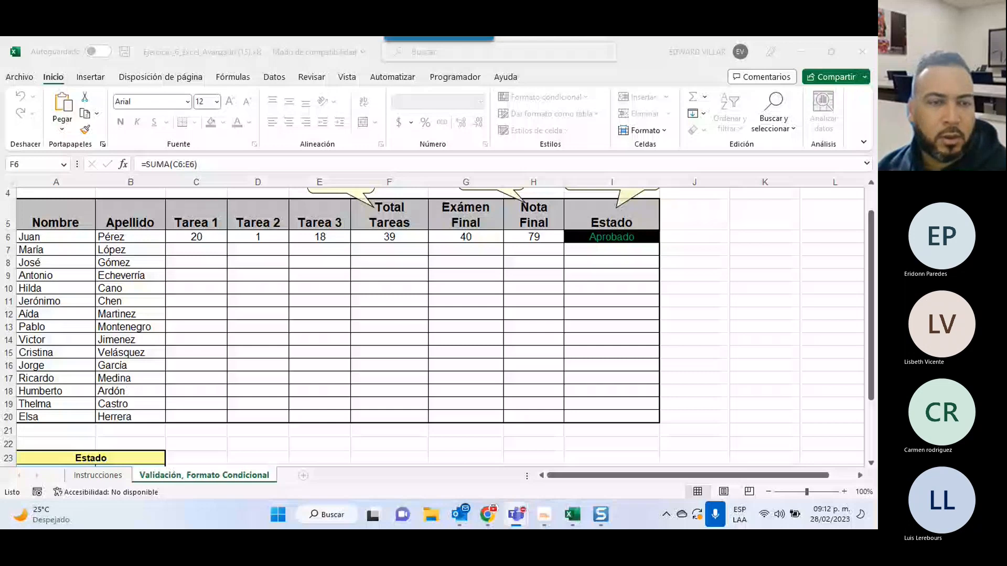
pyautogui.hotkey('alt', 'Tab')
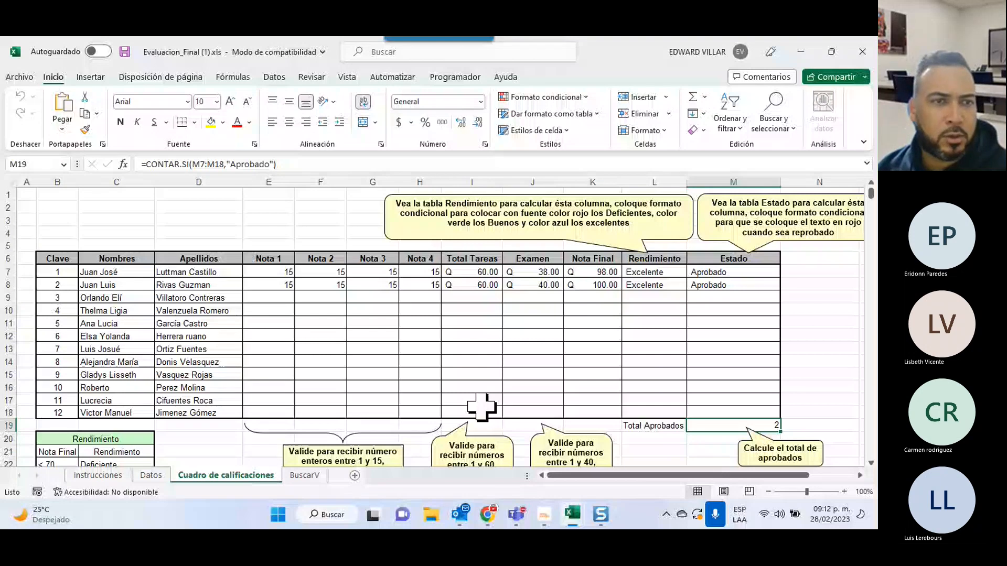
# Check the Cuadro de calificaciones grades and the Datos names, then go back to BuscarV.
pyautogui.hotkey('ctrl', 'pagedown')
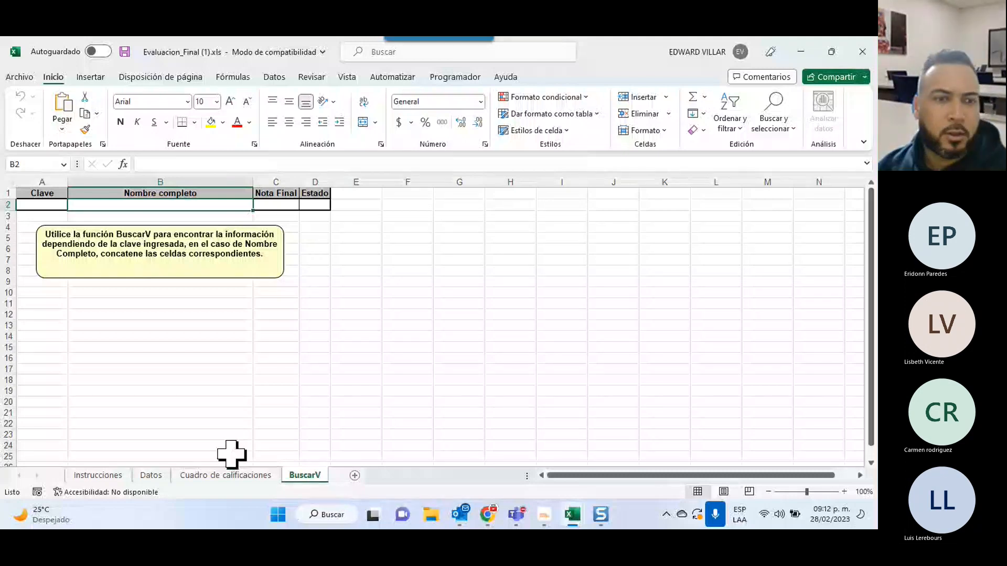
pyautogui.click(216, 478)
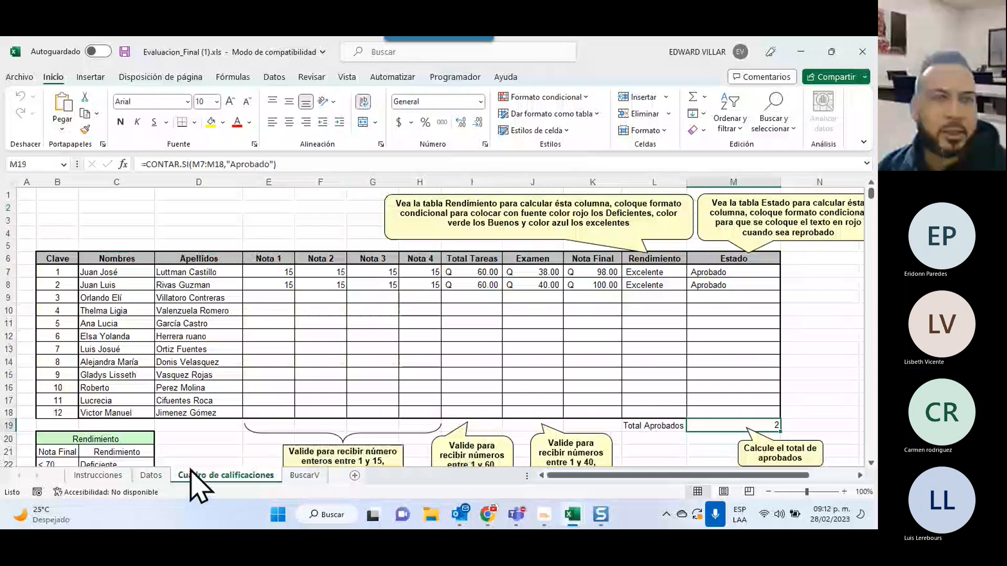
pyautogui.click(151, 475)
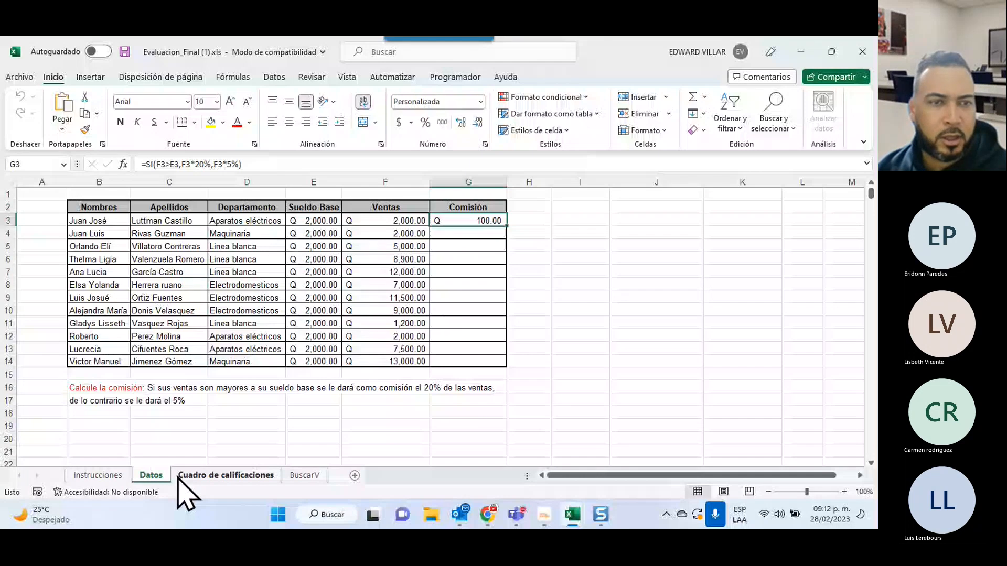
pyautogui.click(98, 221)
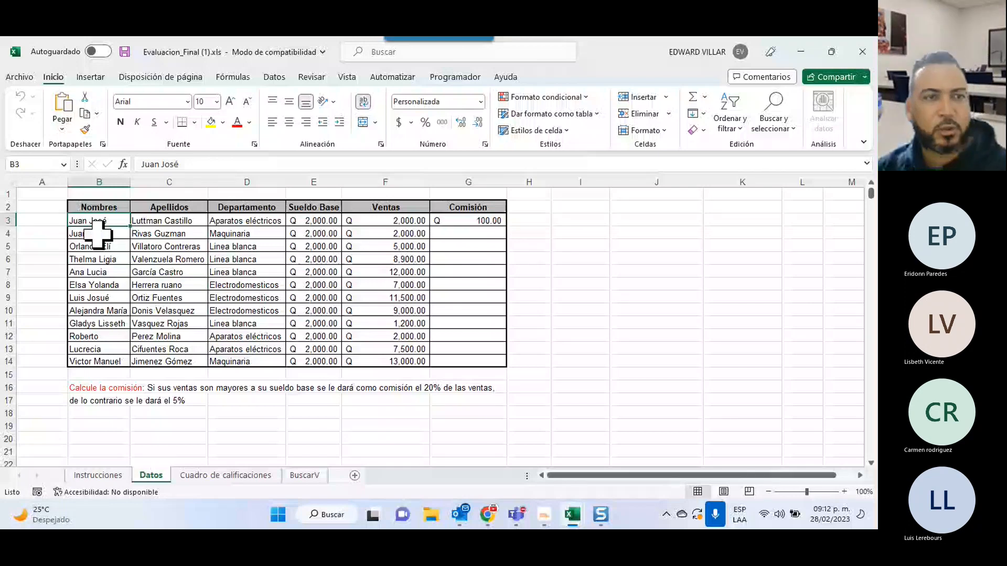
pyautogui.hotkey('ctrl', 'pagedown')
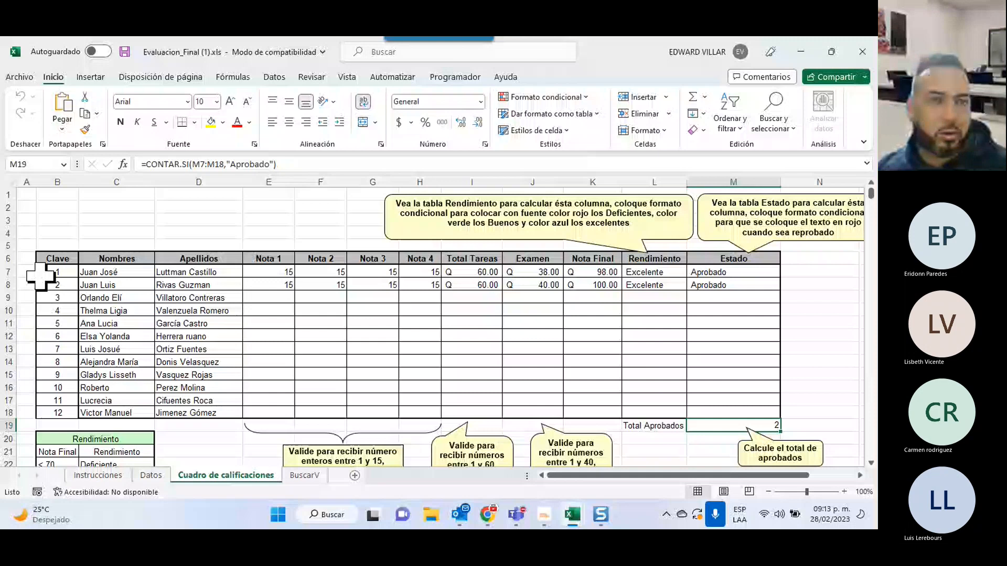
pyautogui.hotkey('ctrl', 'pagedown')
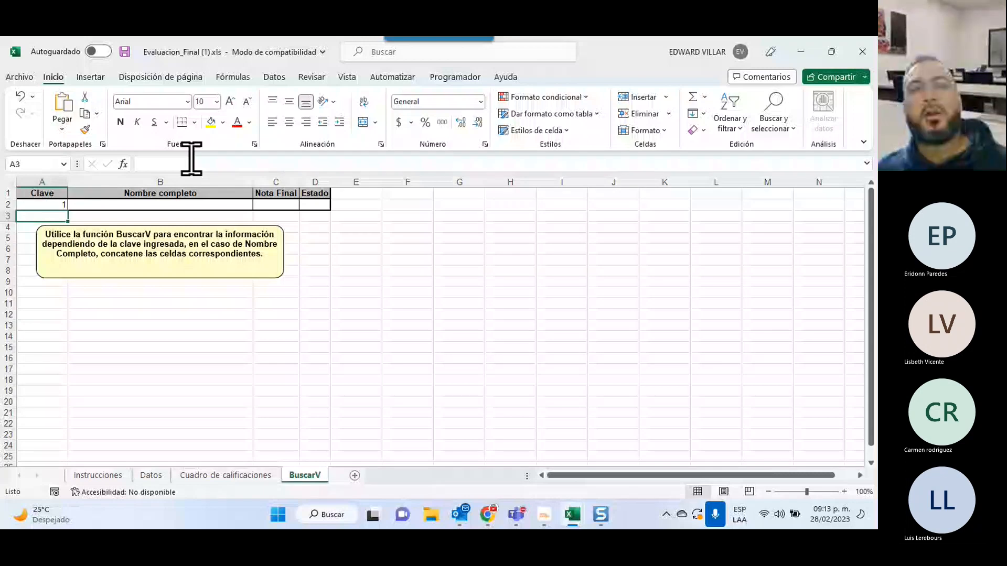
# Insert a BUSCARV function into cell B2 and open its arguments dialog.
pyautogui.click(152, 205)
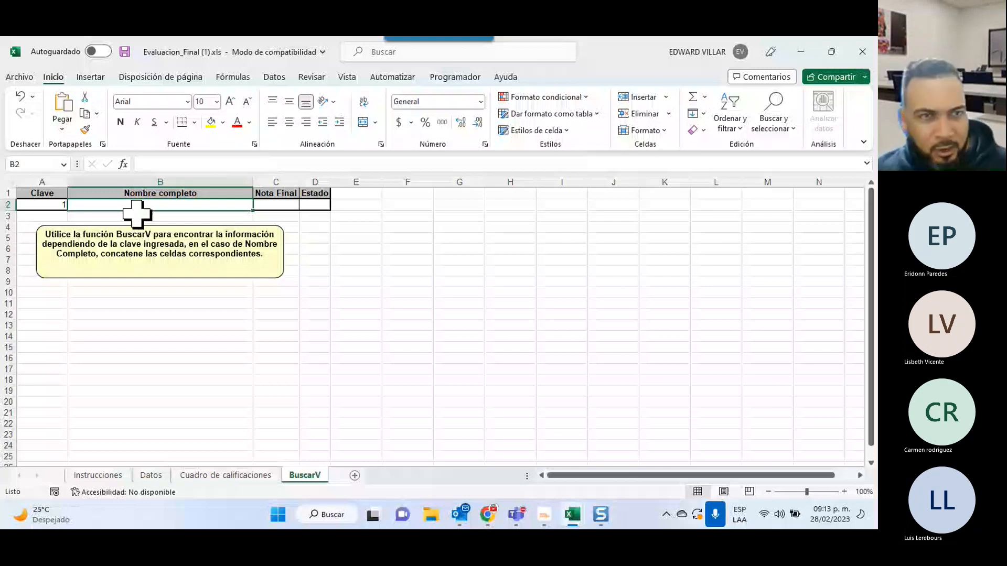
pyautogui.click(124, 166)
pyautogui.click(193, 288)
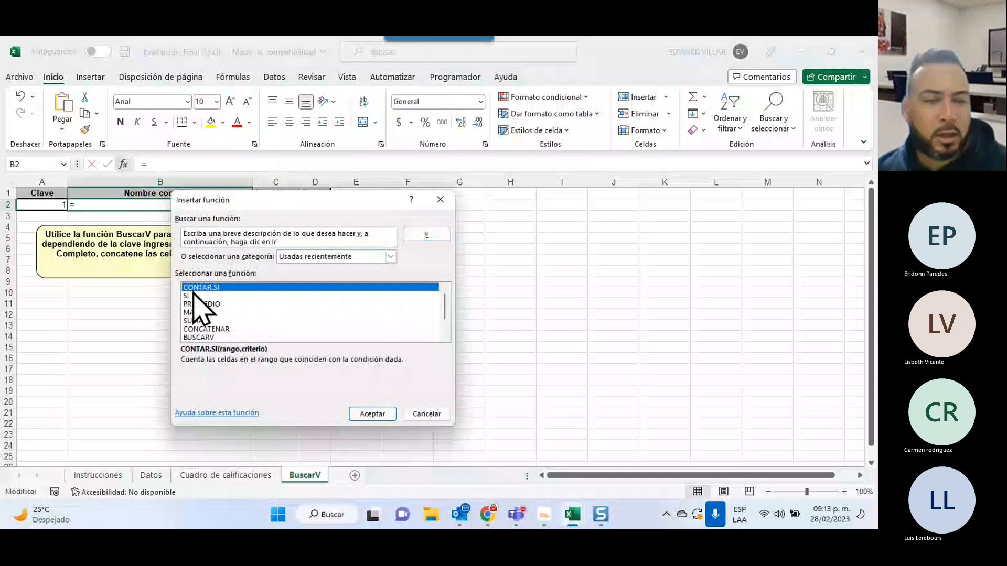
pyautogui.click(208, 337)
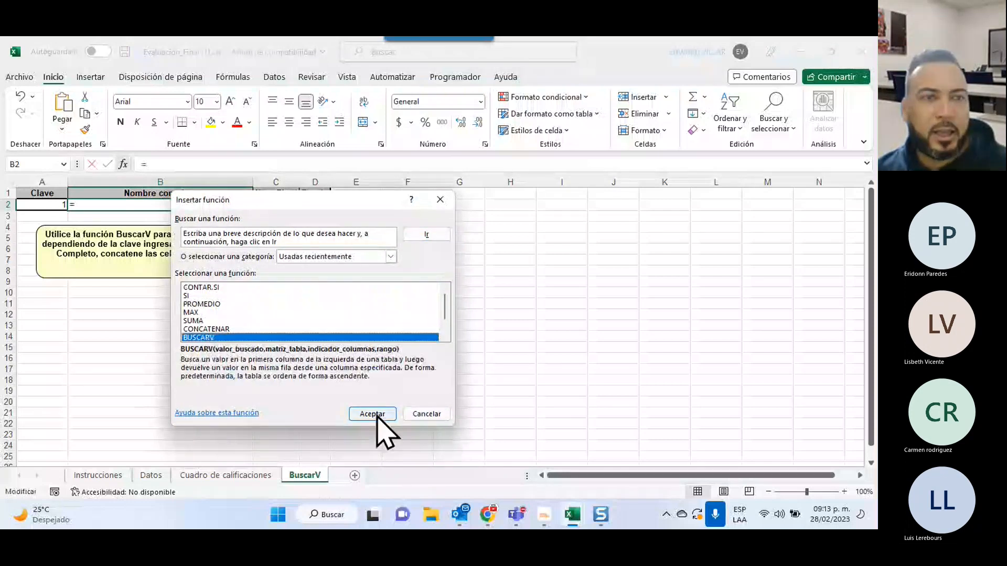
pyautogui.click(377, 415)
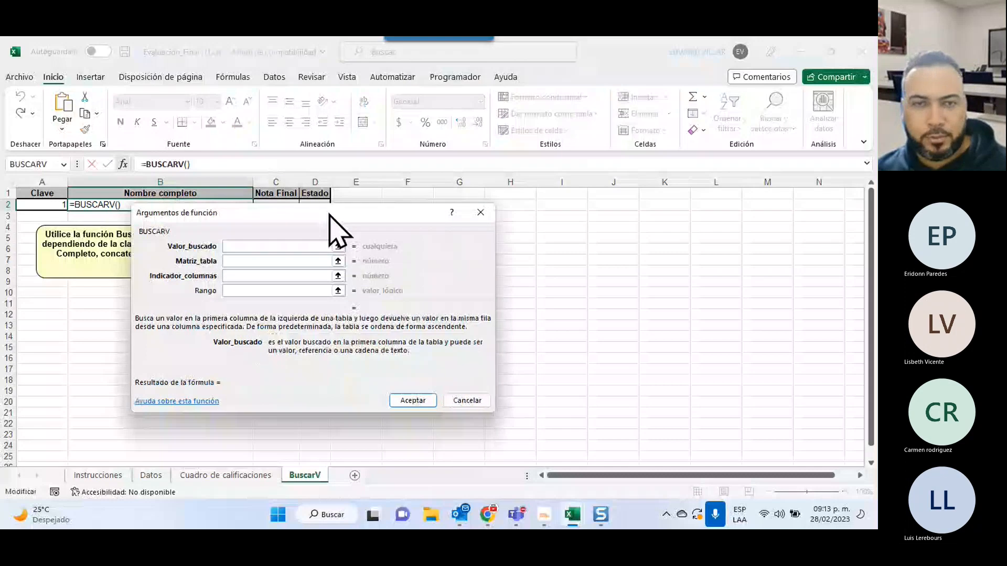
pyautogui.moveTo(329, 213); pyautogui.dragTo(591, 186)
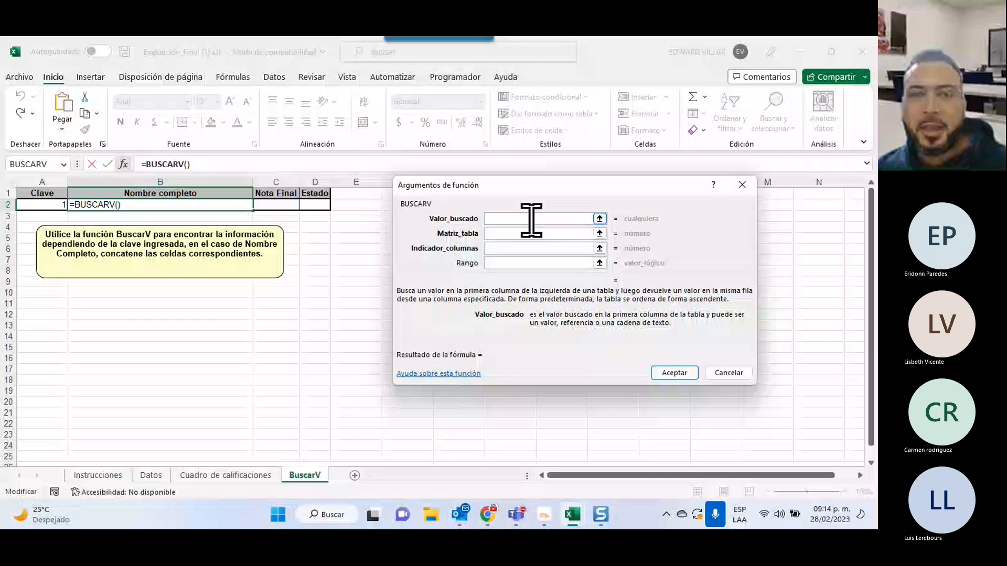
# Use A2 as lookup value and 'Cuadro de calificaciones'!B7:D18 as the table.
pyautogui.click(42, 204)
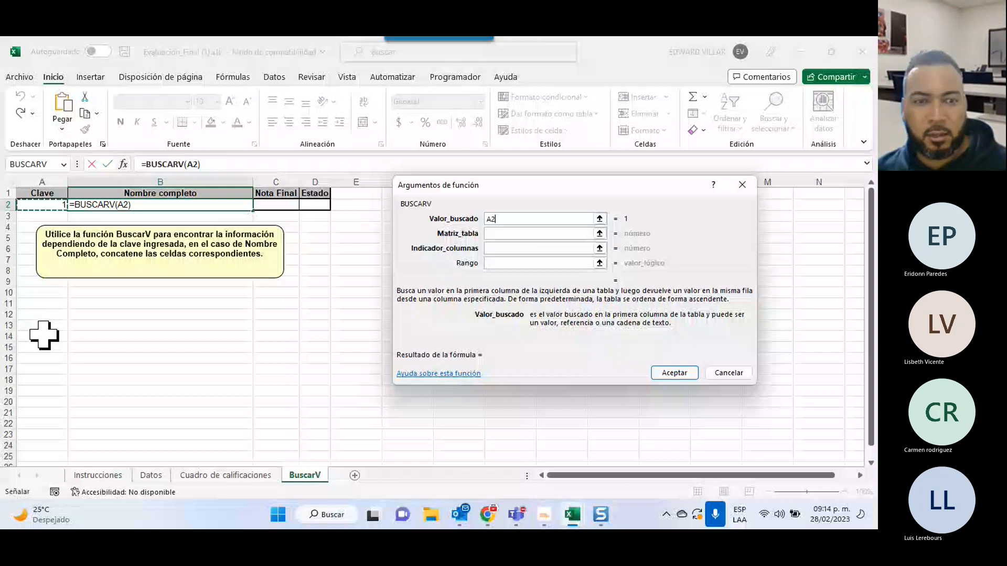
pyautogui.click(500, 233)
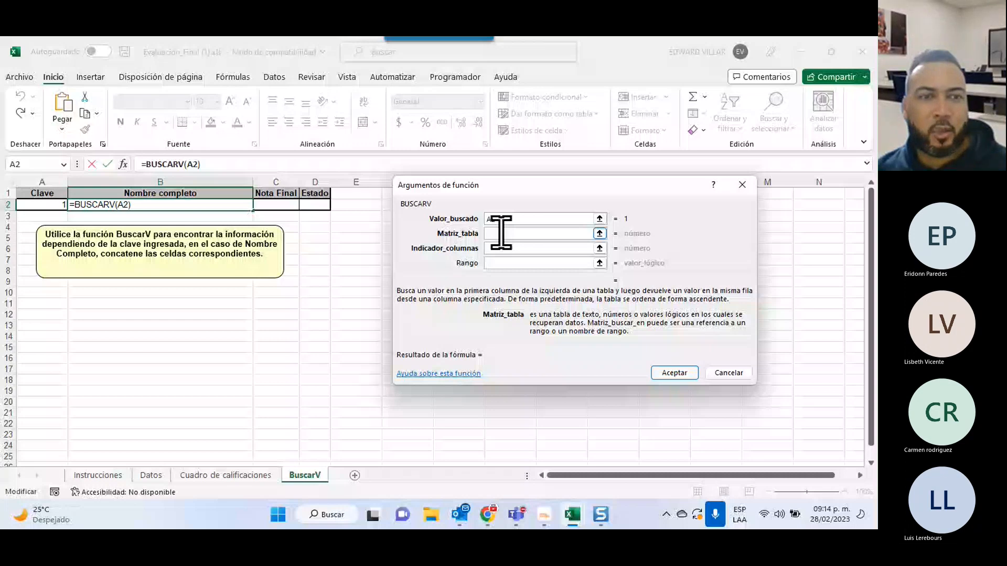
pyautogui.click(226, 475)
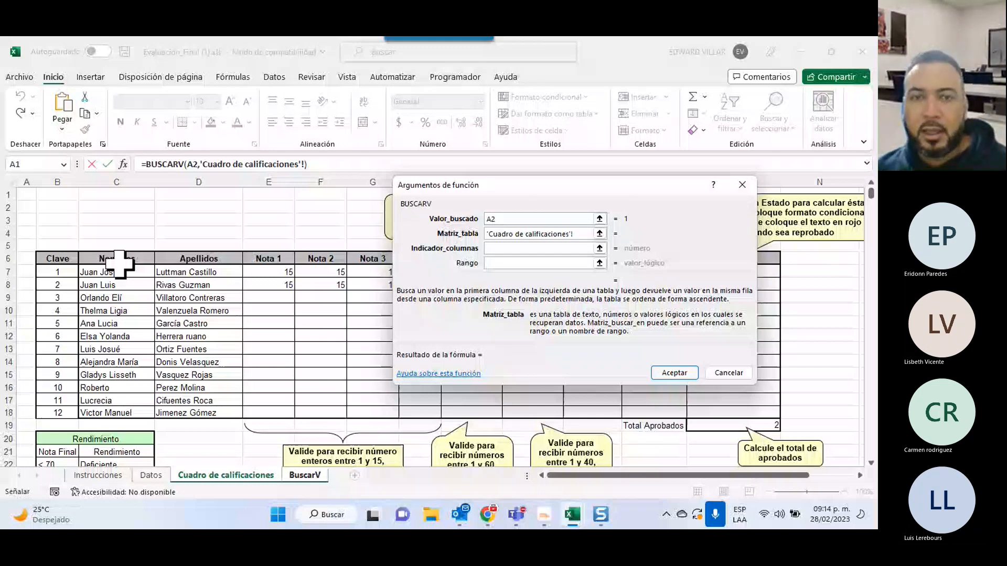
pyautogui.moveTo(57, 271); pyautogui.dragTo(199, 413)
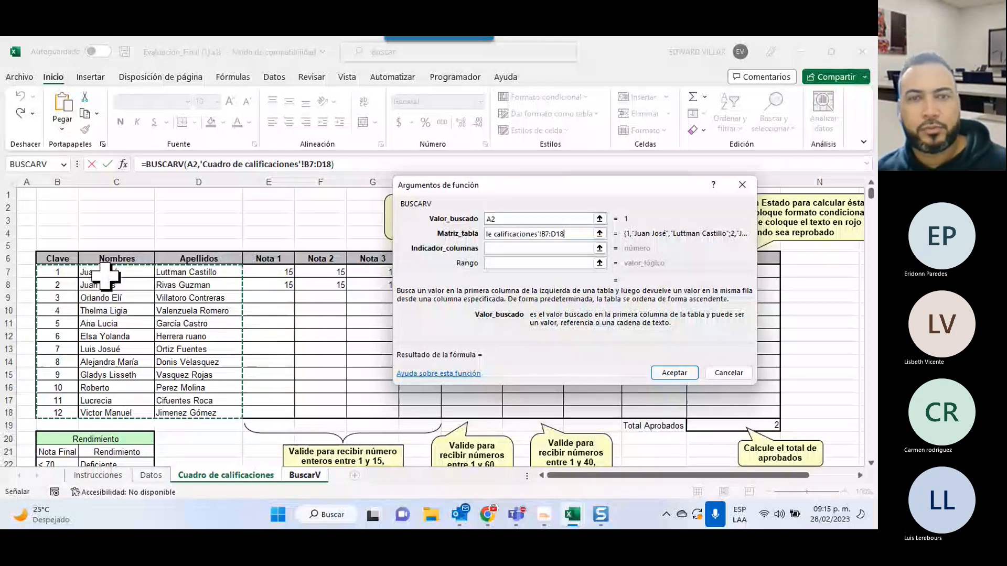
# Enter column index 2 and match type 0 in the BUSCARV arguments and accept the formula into B2.
pyautogui.click(497, 247)
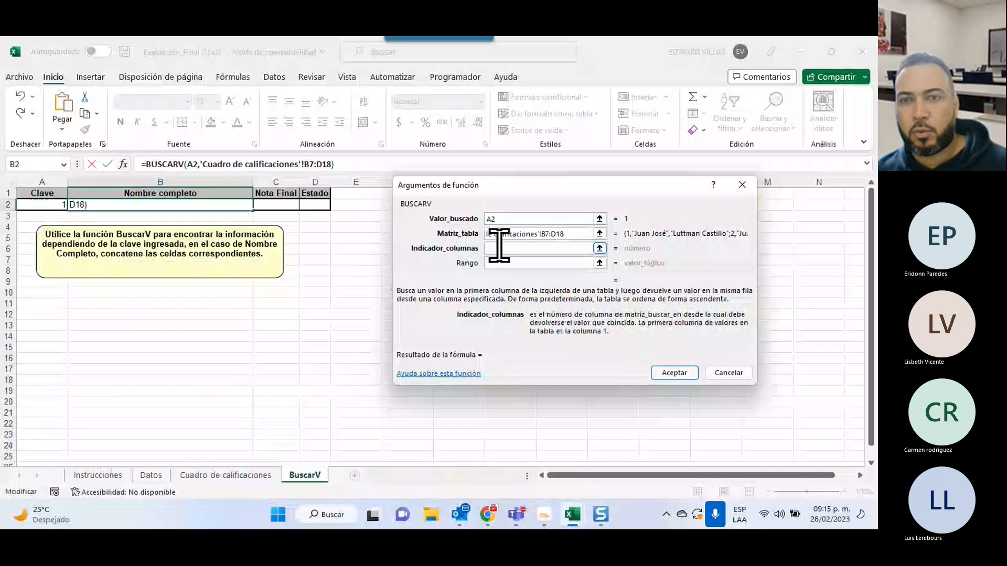
pyautogui.write('2')
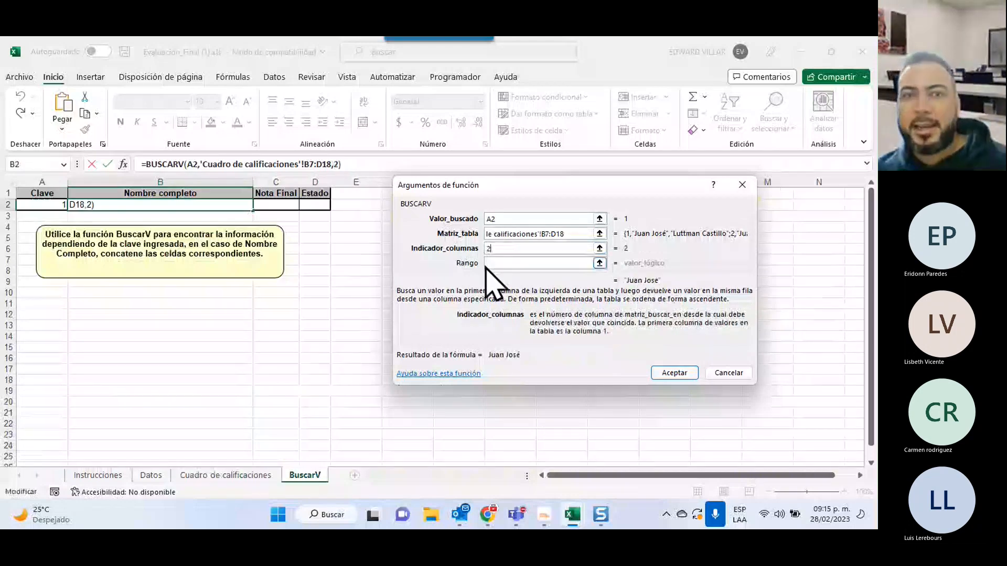
pyautogui.click(498, 264)
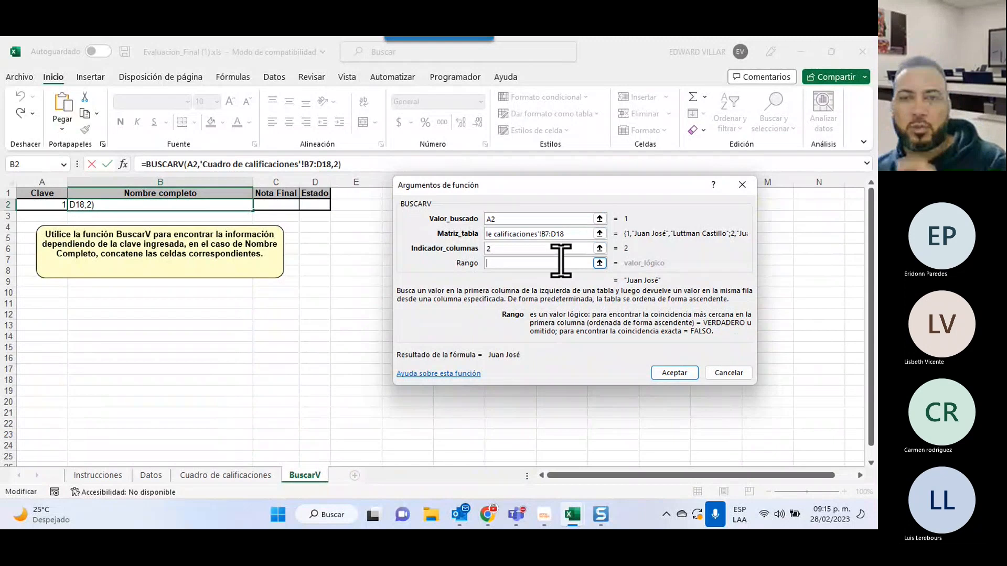
pyautogui.write('0')
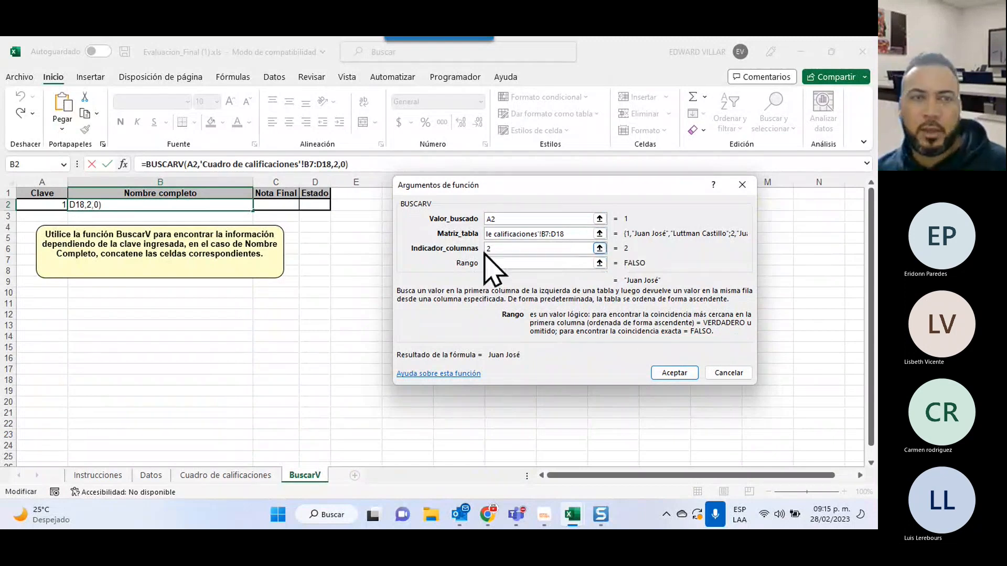
pyautogui.click(664, 371)
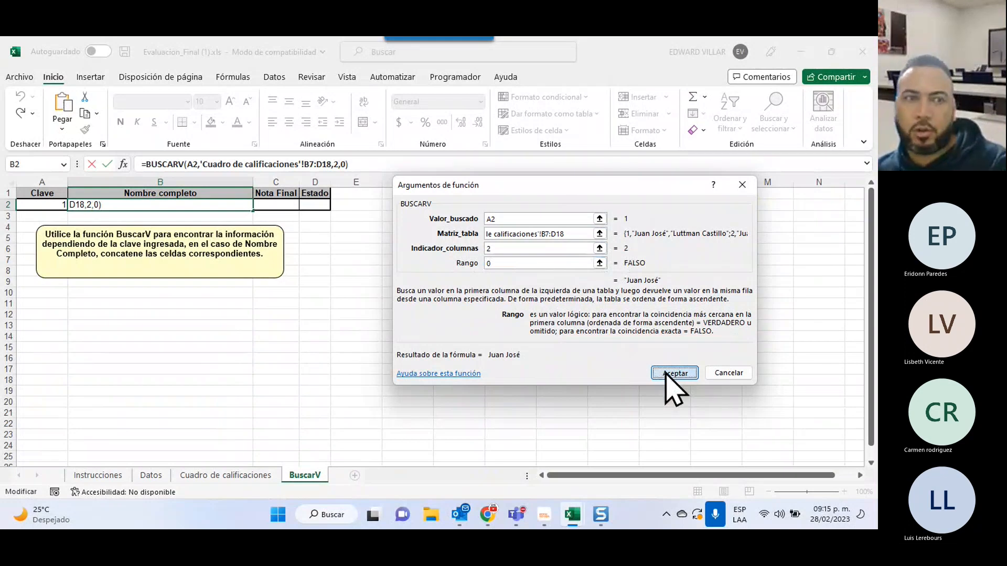
pyautogui.click(674, 373)
# Test the lookup by changing the Clave in A2 to 2, then to 3.
pyautogui.press('Left')
pyautogui.write('2')
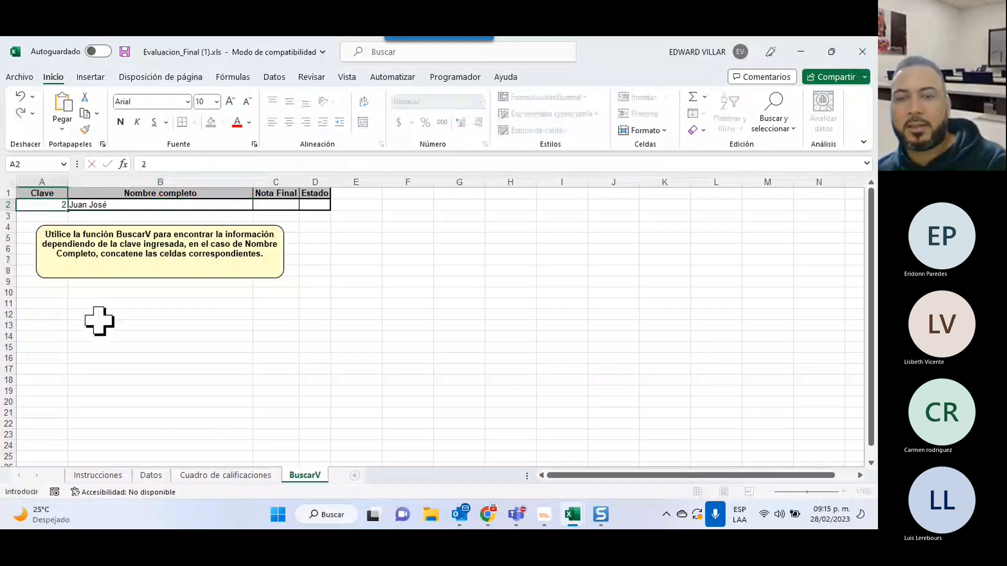
pyautogui.press('Return')
pyautogui.click(40, 203)
pyautogui.write('3')
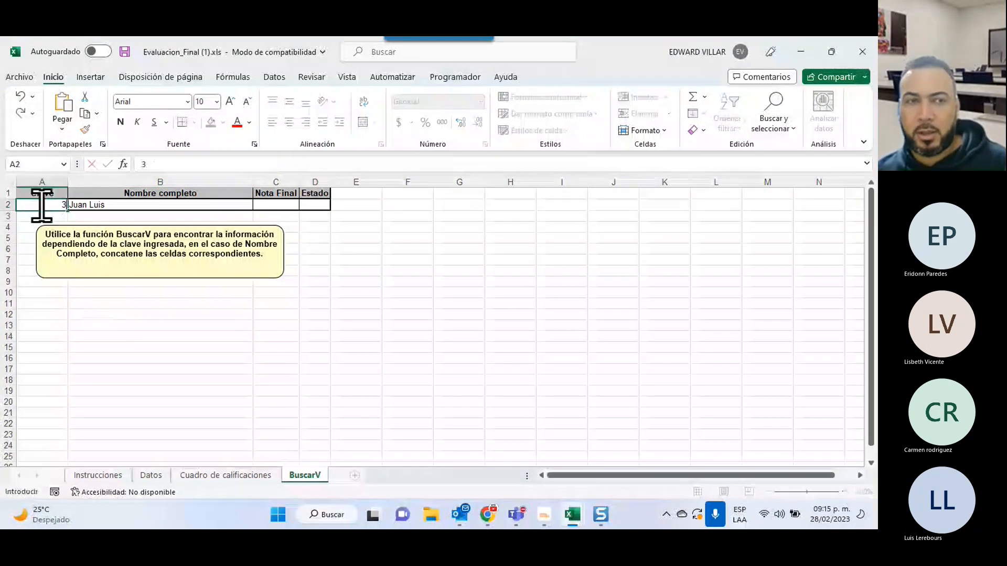
pyautogui.press('Return')
pyautogui.click(41, 206)
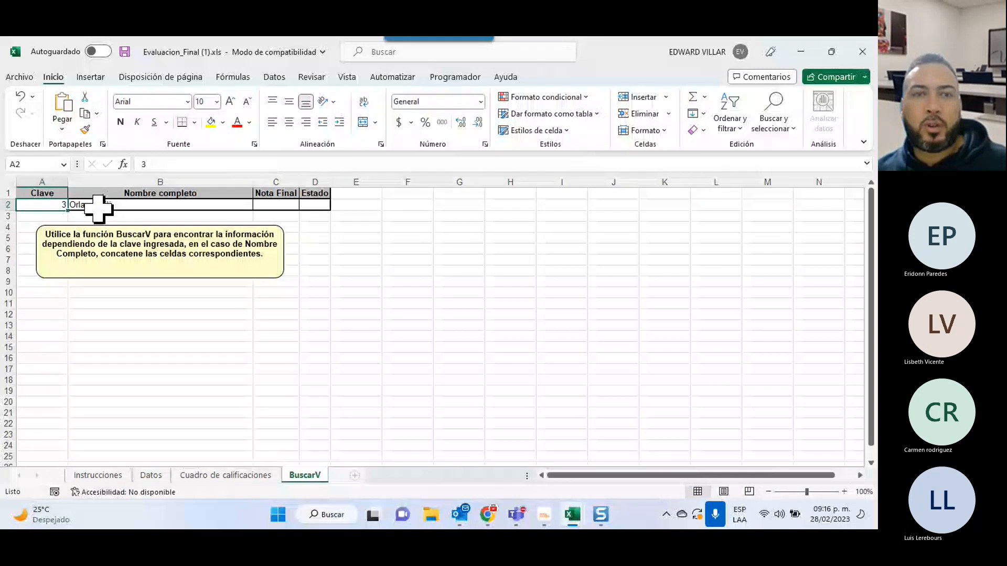
# Cut the whole BUSCARV formula out of B2 via the formula bar, leaving B2 empty.
pyautogui.click(105, 204)
pyautogui.moveTo(374, 163); pyautogui.dragTo(136, 163)
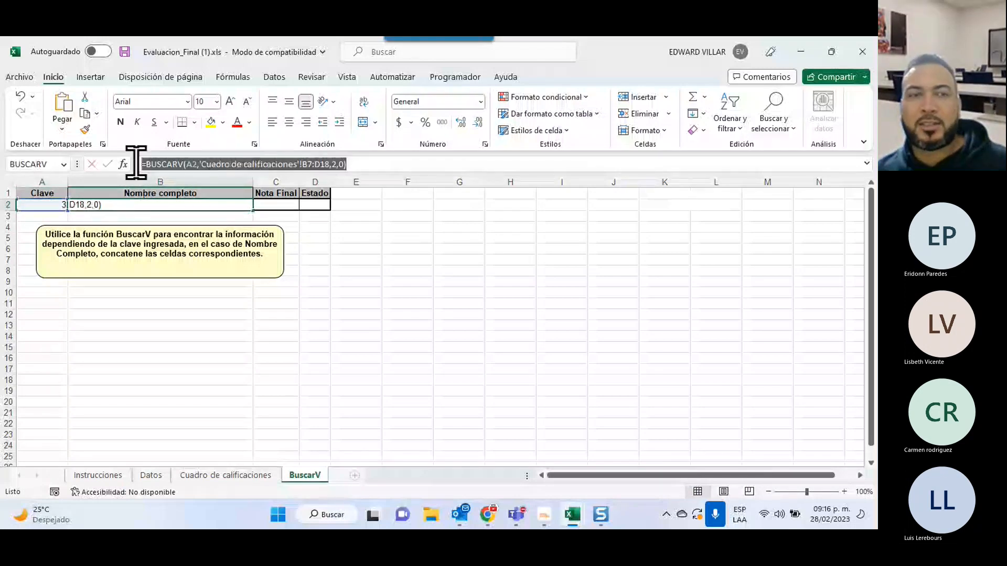
pyautogui.rightClick(180, 164)
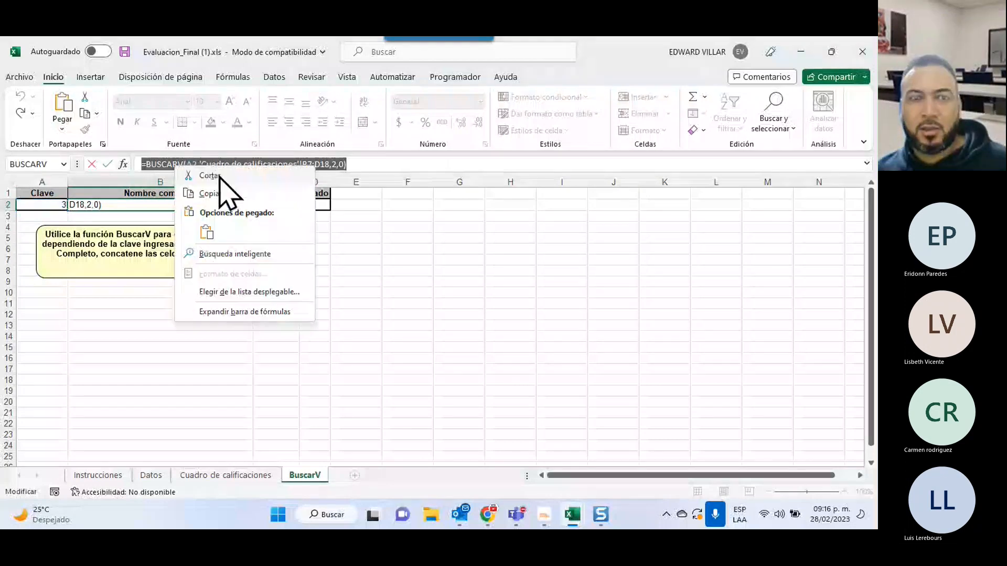
pyautogui.click(220, 174)
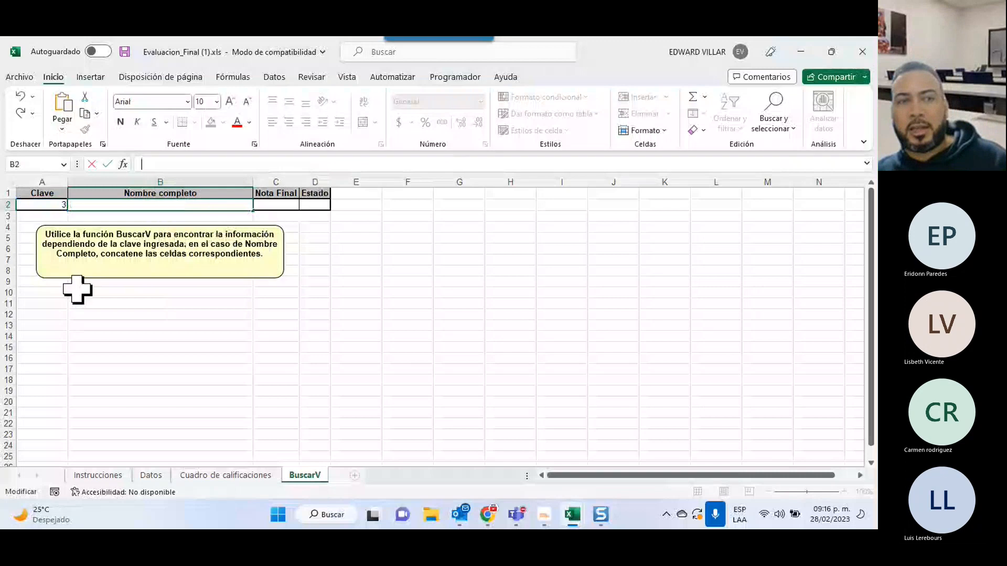
pyautogui.click(231, 356)
pyautogui.click(155, 207)
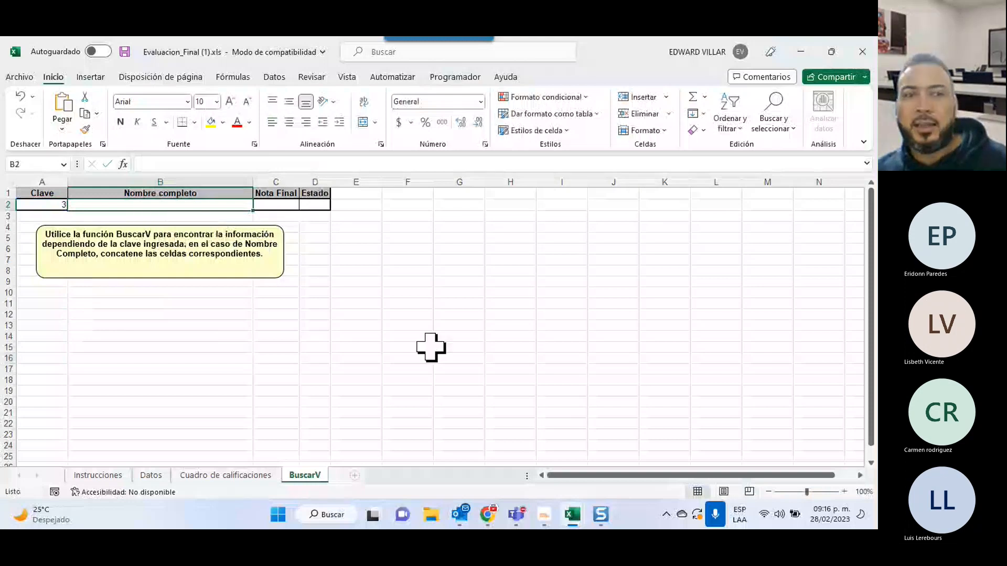
# Draw a blue rectangle spanning columns I to L with an arrow pointing to its left edge.
pyautogui.click(567, 301)
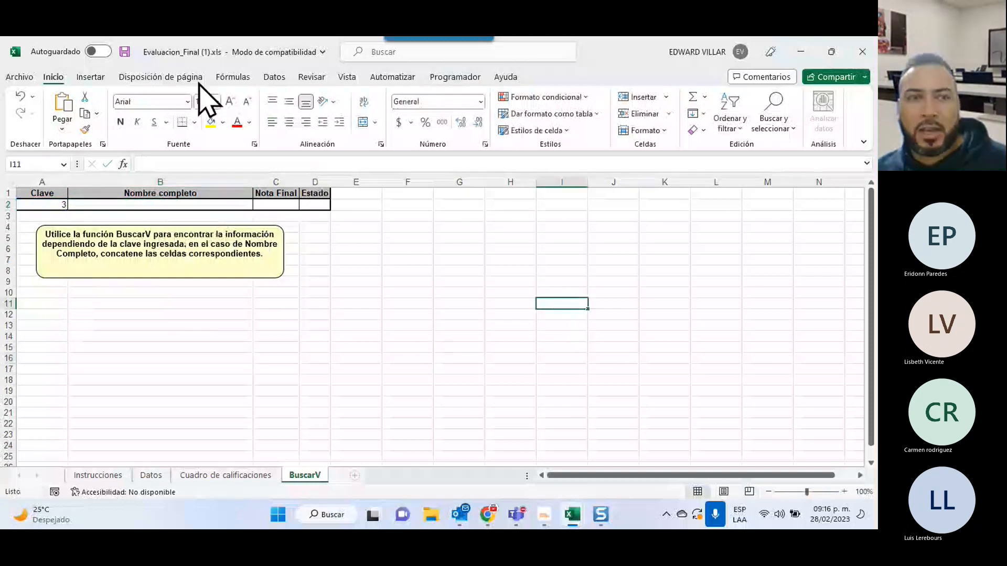
pyautogui.click(89, 76)
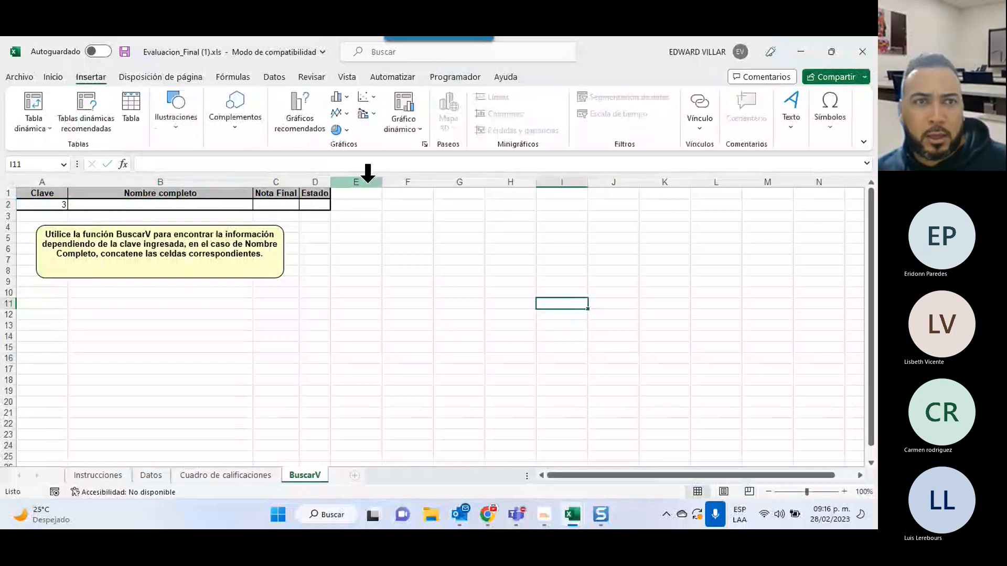
pyautogui.click(175, 139)
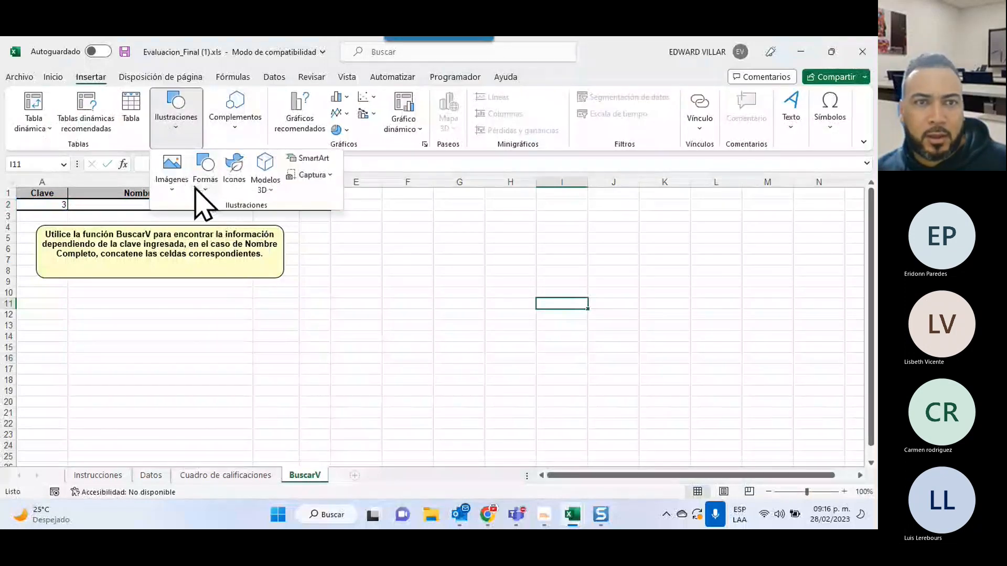
pyautogui.click(204, 178)
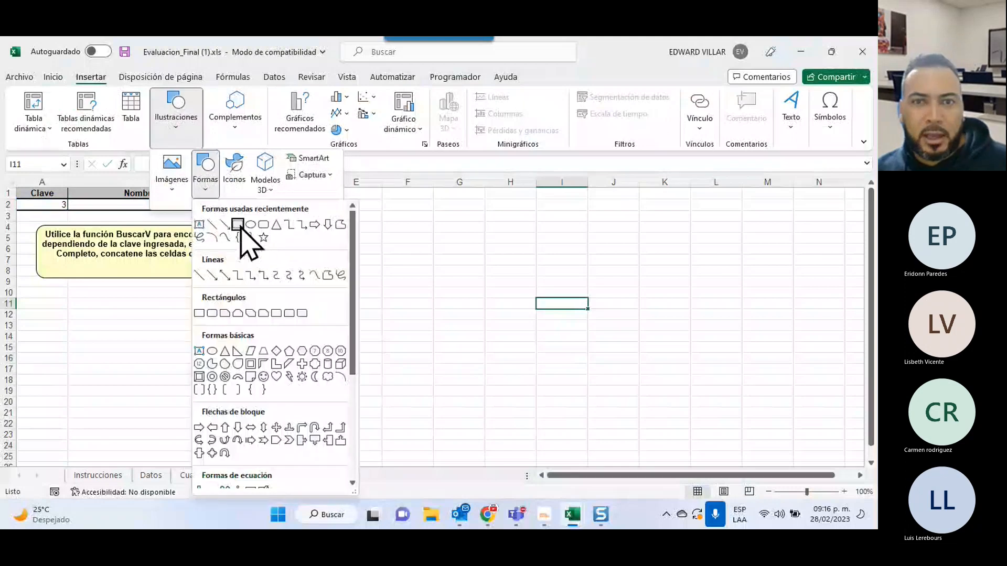
pyautogui.click(237, 224)
pyautogui.moveTo(524, 266); pyautogui.dragTo(698, 357)
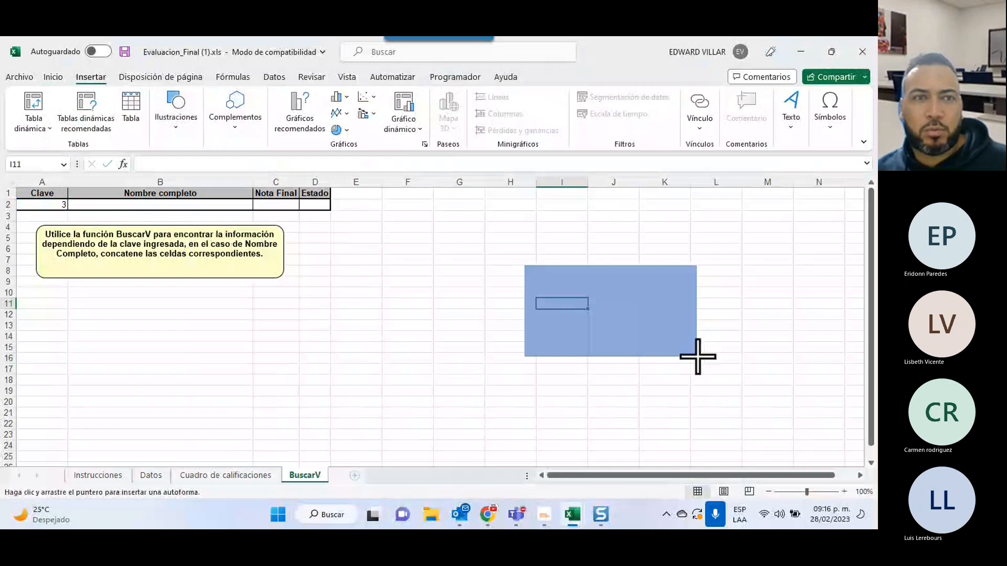
pyautogui.moveTo(698, 357); pyautogui.dragTo(698, 357)
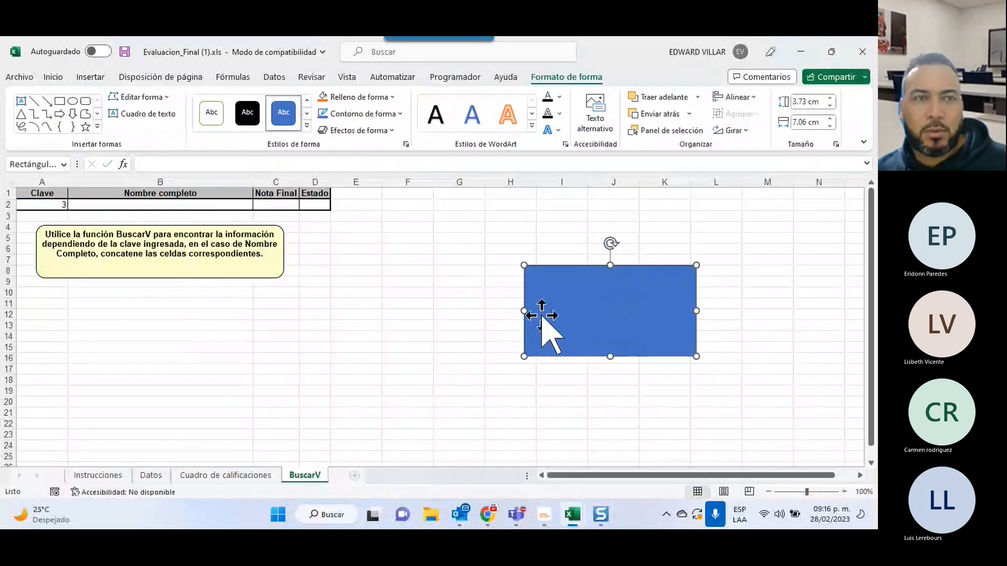
pyautogui.click(47, 100)
pyautogui.moveTo(381, 245); pyautogui.dragTo(519, 302)
# Draw a second arrow from row 19 up to the rectangle.
pyautogui.click(376, 374)
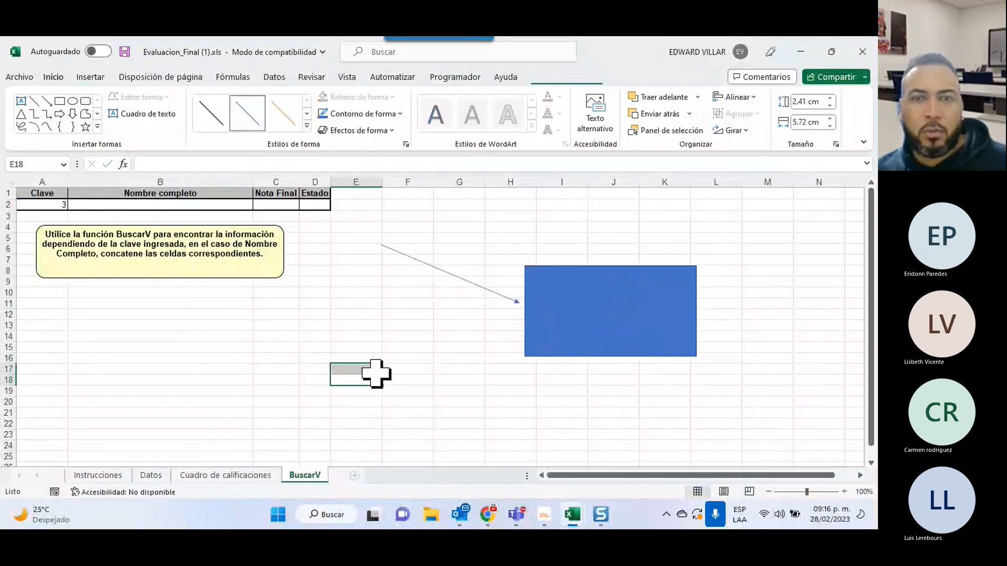
pyautogui.click(90, 77)
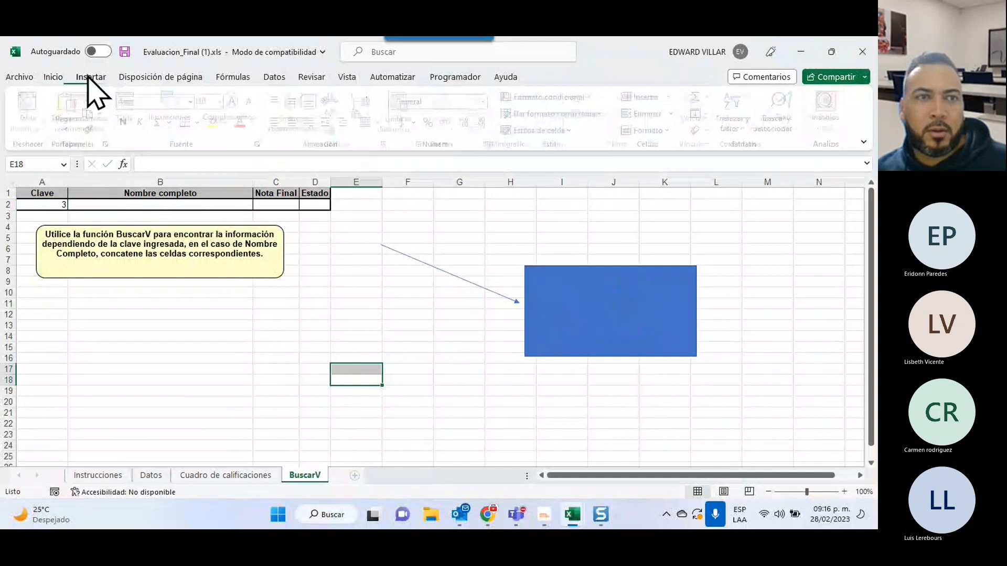
pyautogui.click(175, 135)
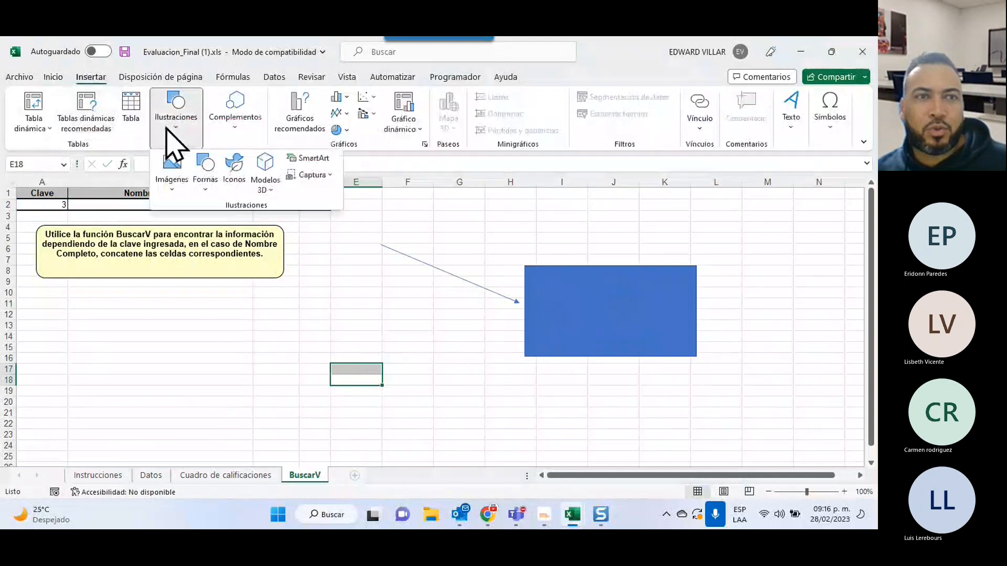
pyautogui.click(209, 181)
pyautogui.click(227, 227)
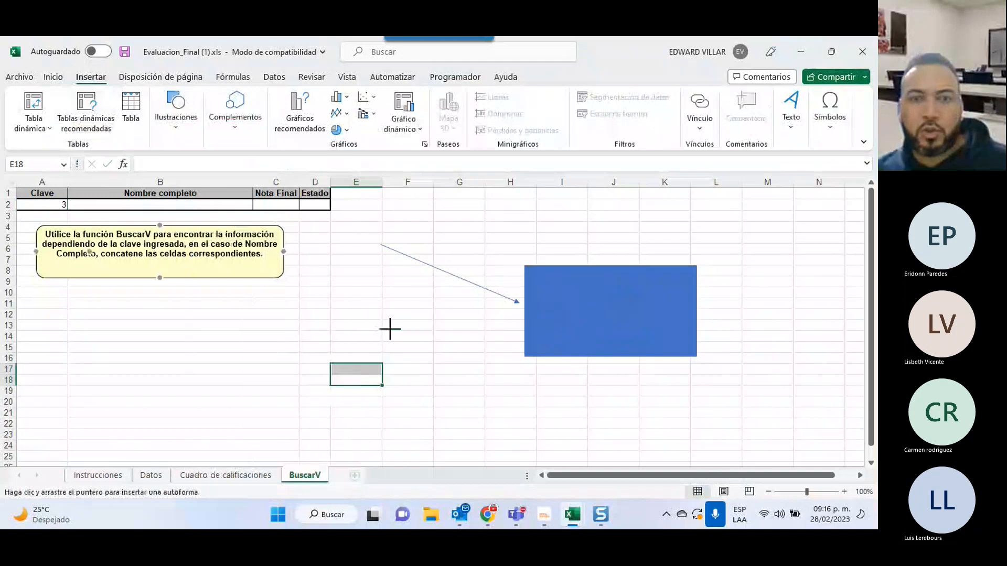
pyautogui.moveTo(375, 396); pyautogui.dragTo(517, 328)
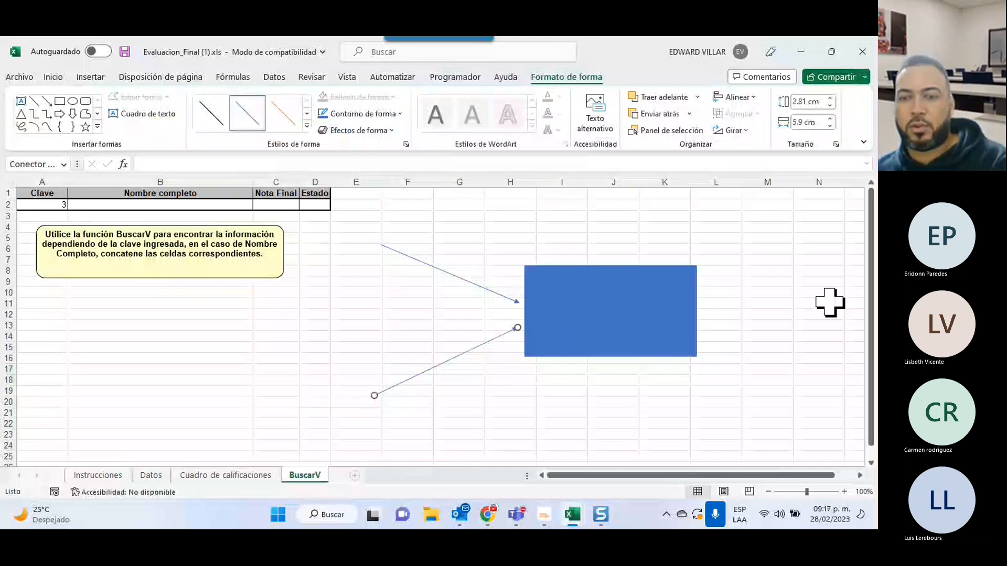
# Delete the blue rectangle, the upper arrow and the stray diagonal line.
pyautogui.click(634, 317)
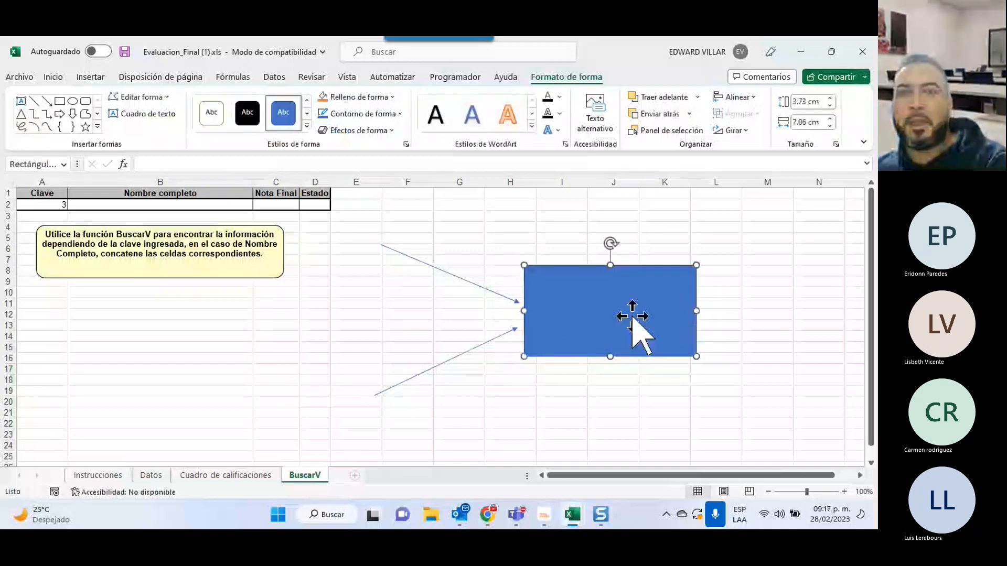
pyautogui.press('Delete')
pyautogui.click(503, 297)
pyautogui.press('Delete')
pyautogui.click(460, 358)
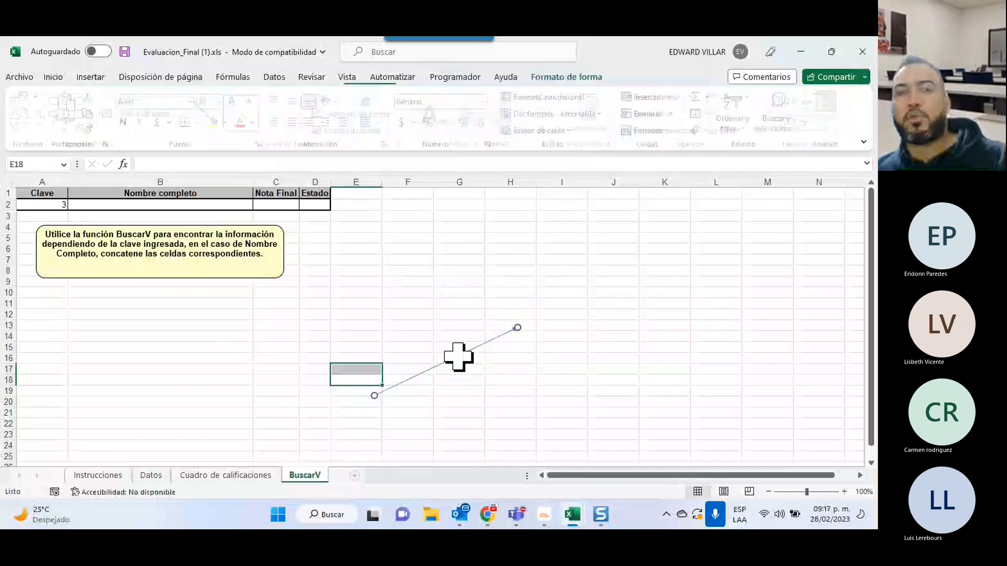
pyautogui.press('Delete')
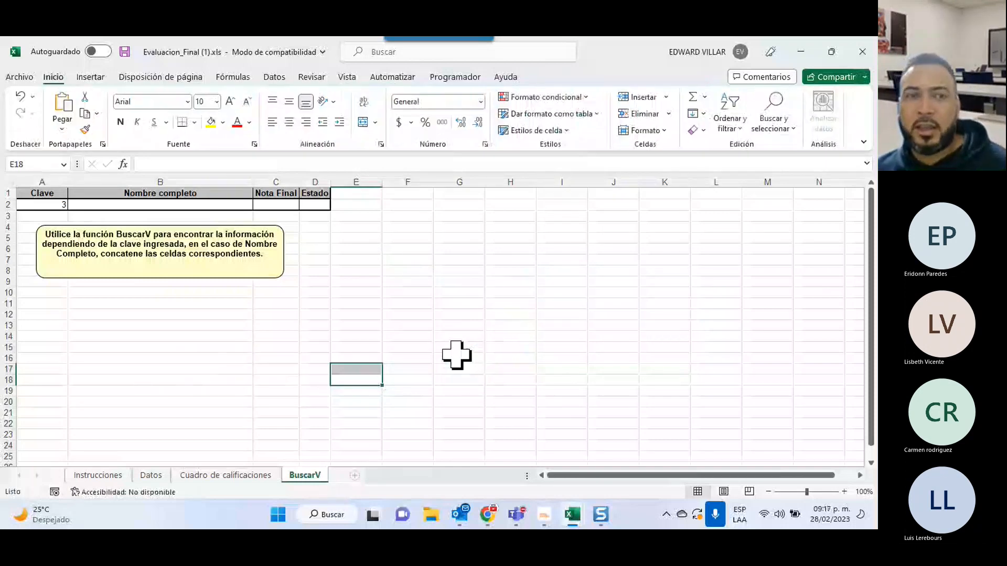
pyautogui.click(127, 205)
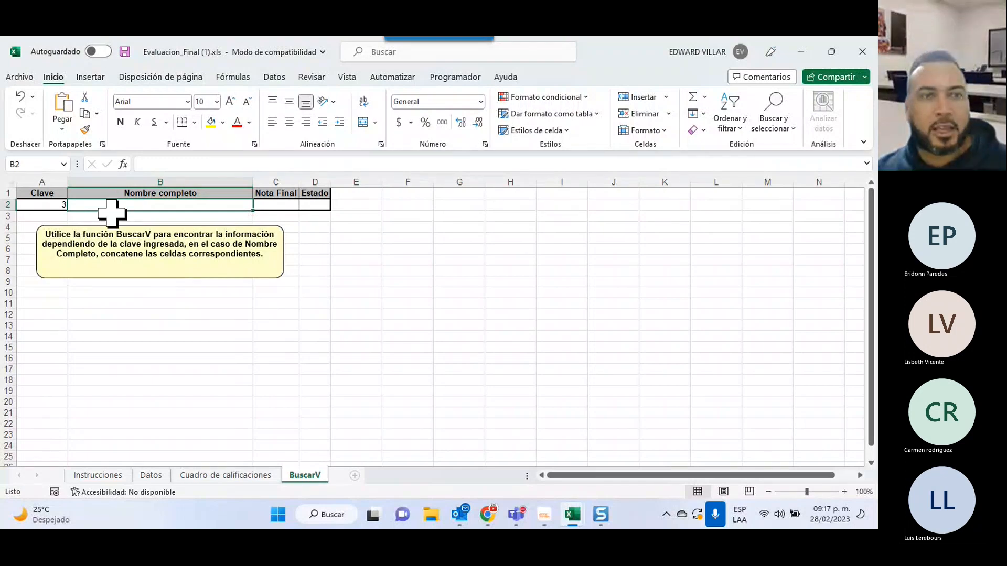
# Insert CONCATENAR in B2 with the pasted BUSCARV(A2,'Cuadro de calificaciones'!B7:D18,2,0) lookup as Texto1.
pyautogui.click(342, 238)
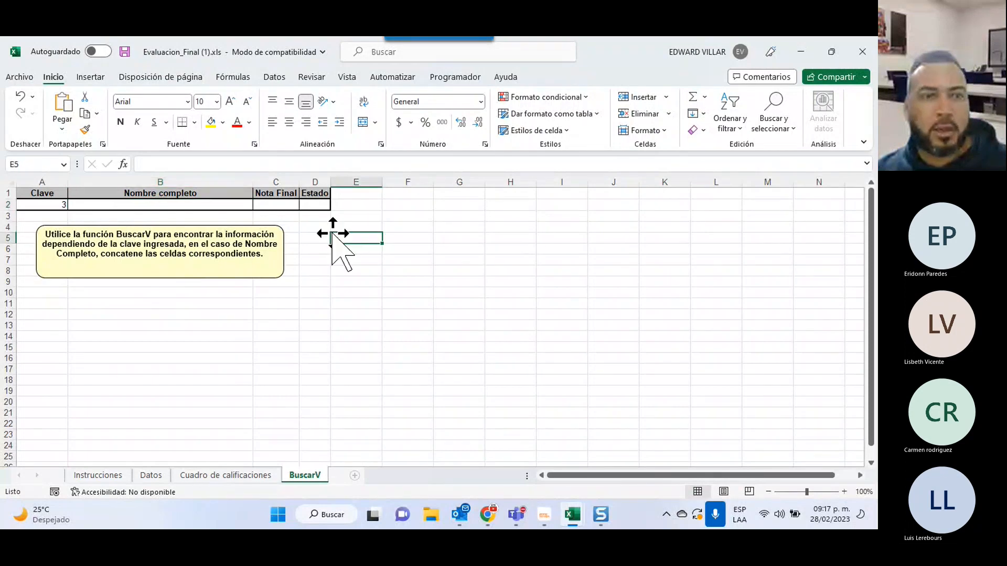
pyautogui.click(213, 204)
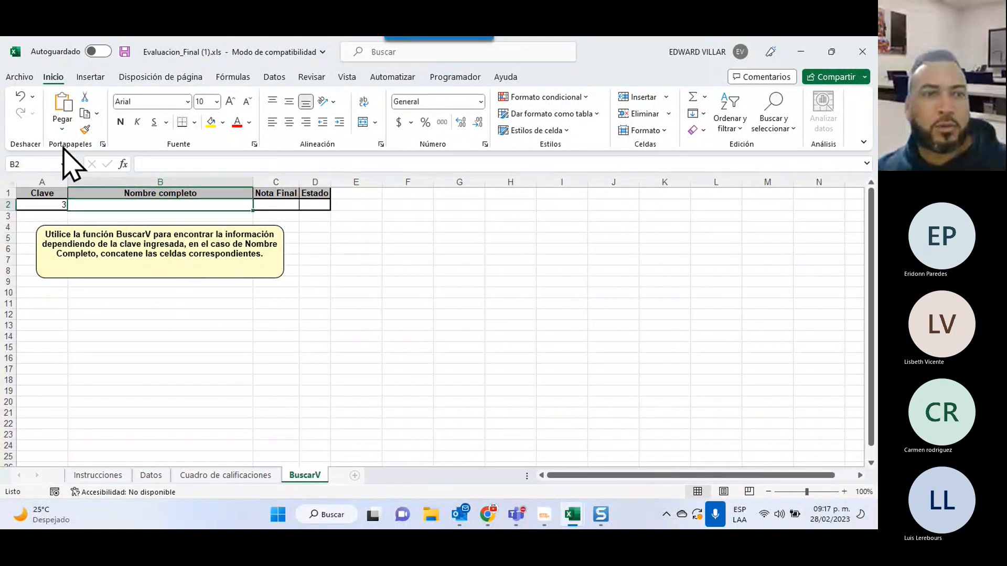
pyautogui.click(124, 164)
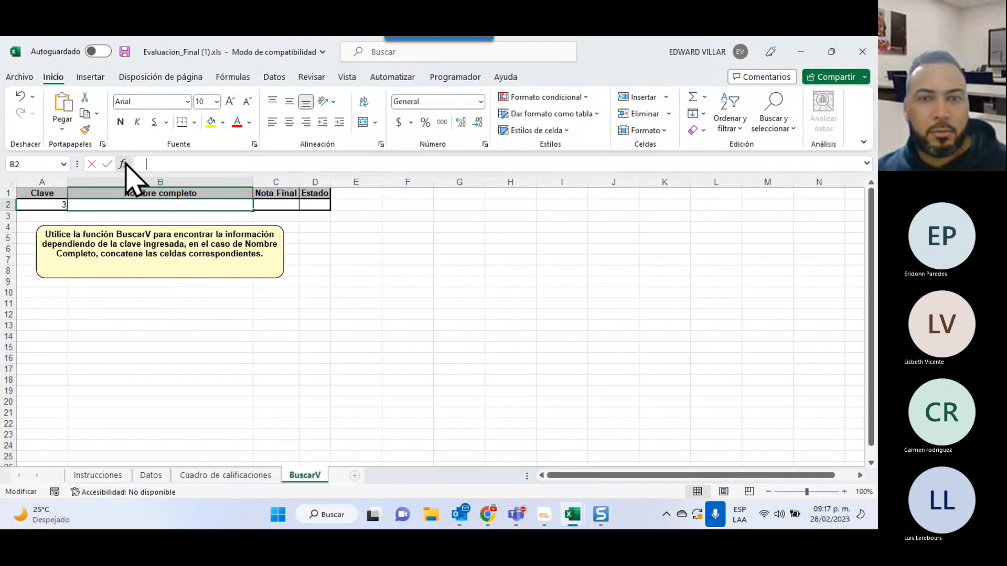
pyautogui.click(485, 310)
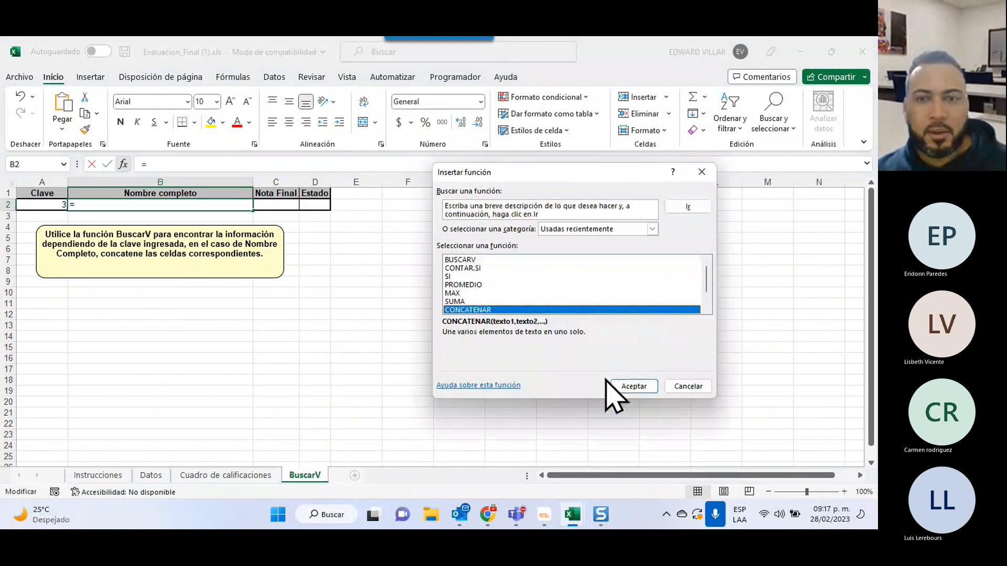
pyautogui.click(634, 387)
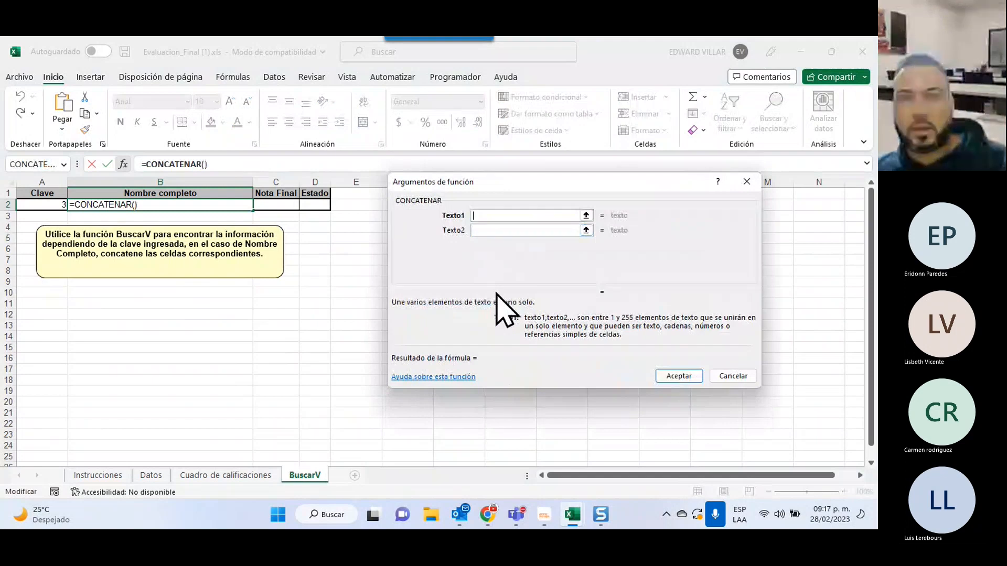
pyautogui.write("=BUSCARV(A2,'Cuadro de calificaciones'!B7:D18,2,0)")
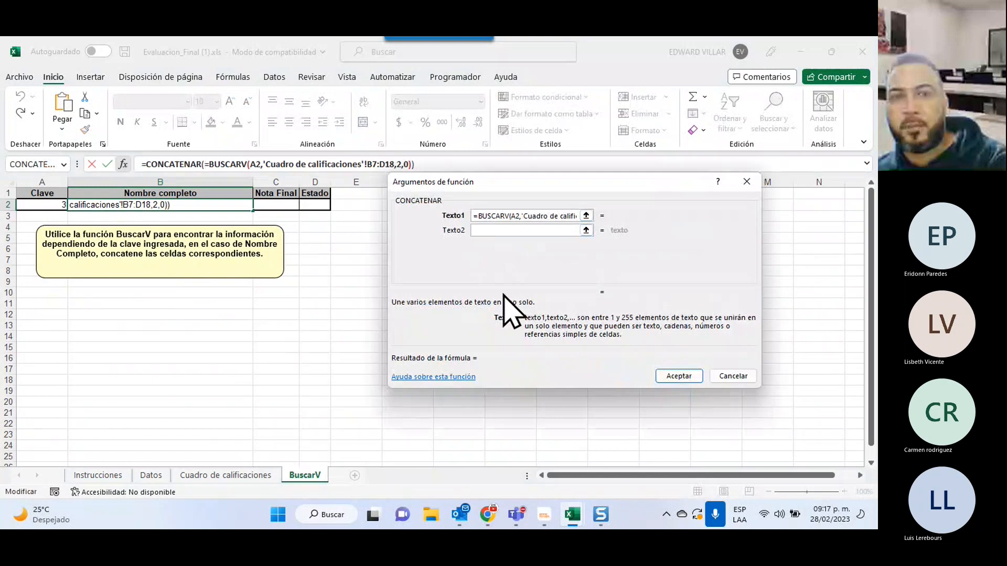
pyautogui.press('Delete')
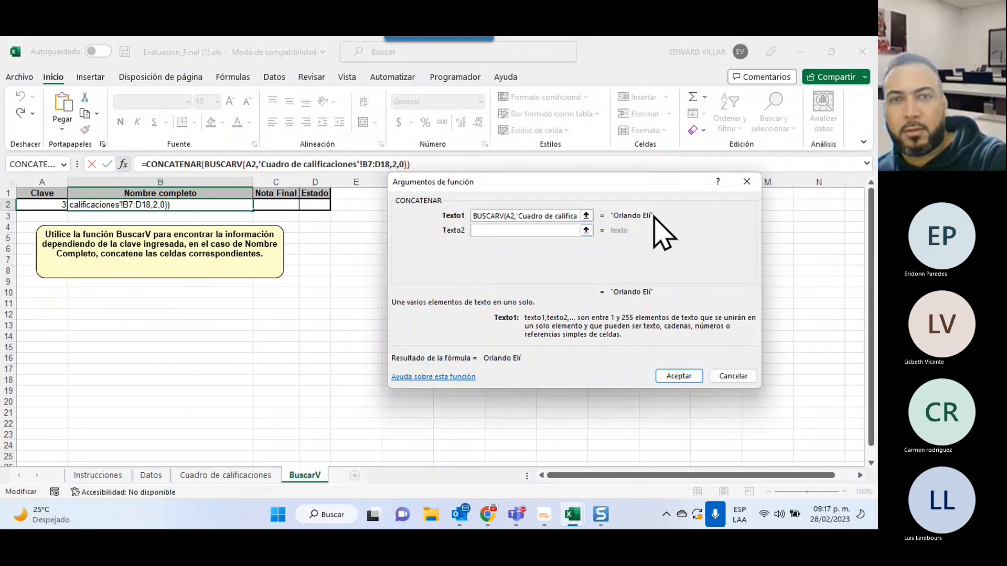
pyautogui.hotkey('shift', 'End')
pyautogui.hotkey('ctrl', 'c')
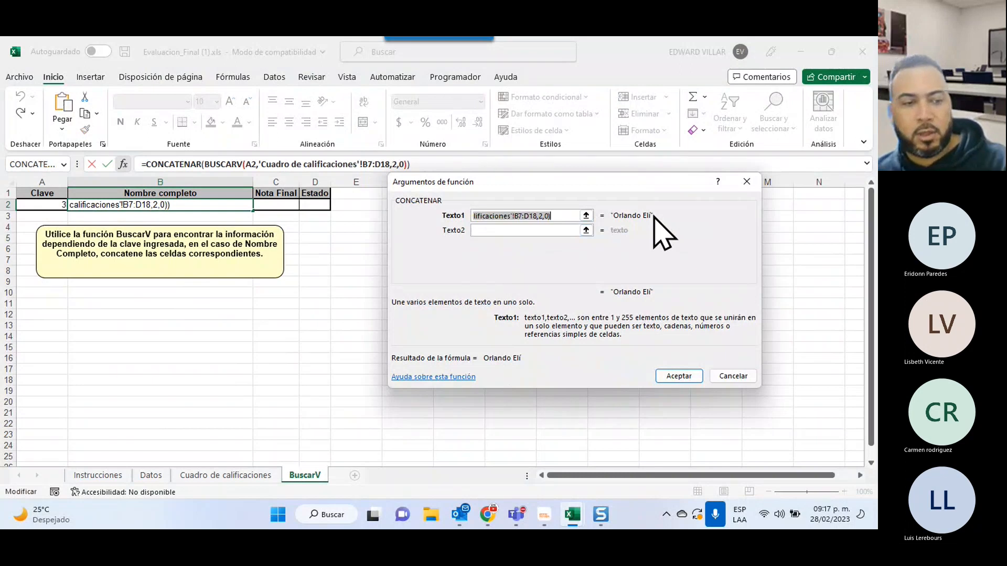
# Set Texto2 to a space and Texto3 to the same lookup using column 3, then confirm.
pyautogui.click(514, 231)
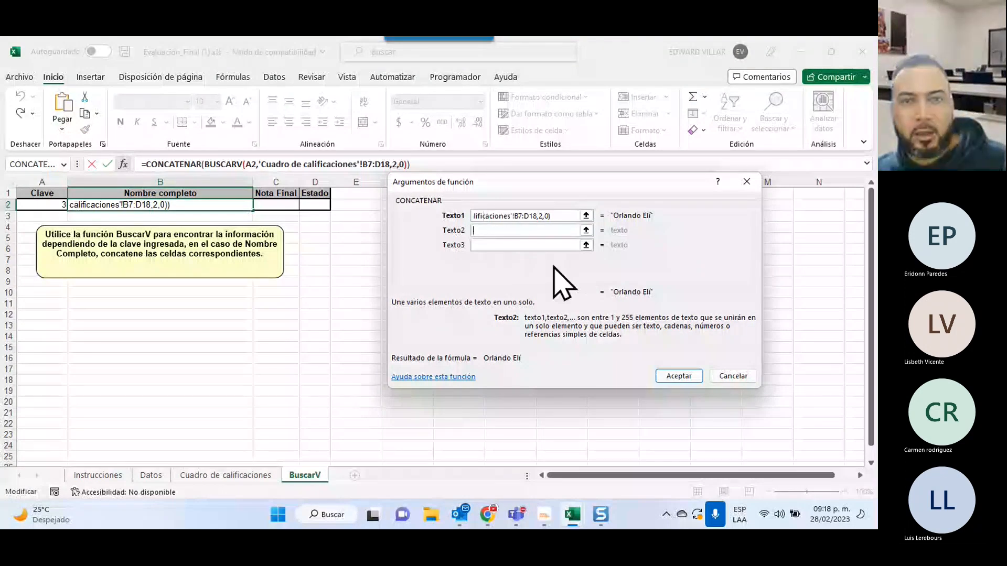
pyautogui.write('" "')
pyautogui.click(493, 244)
pyautogui.hotkey('ctrl', 'v')
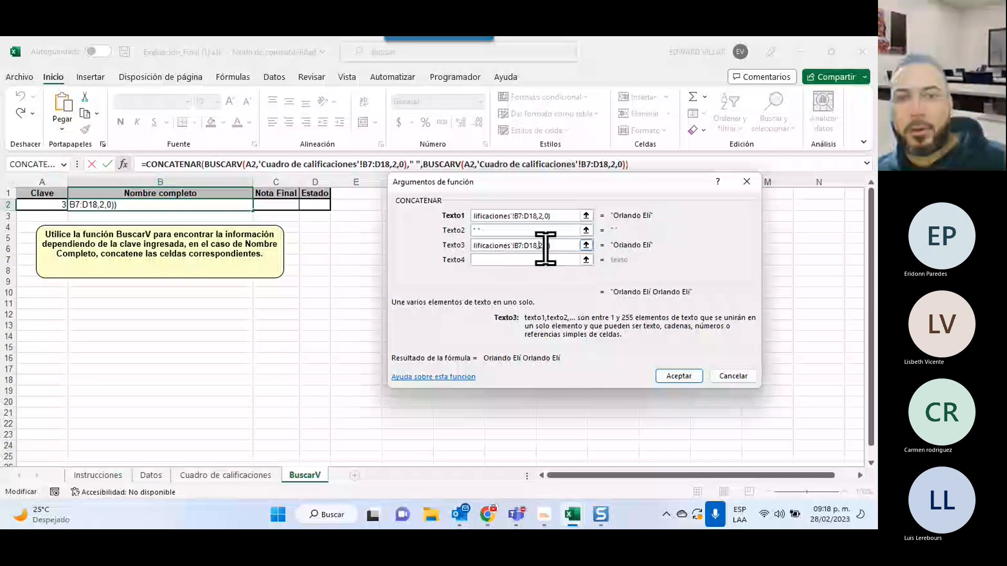
pyautogui.press('BackSpace')
pyautogui.write('3')
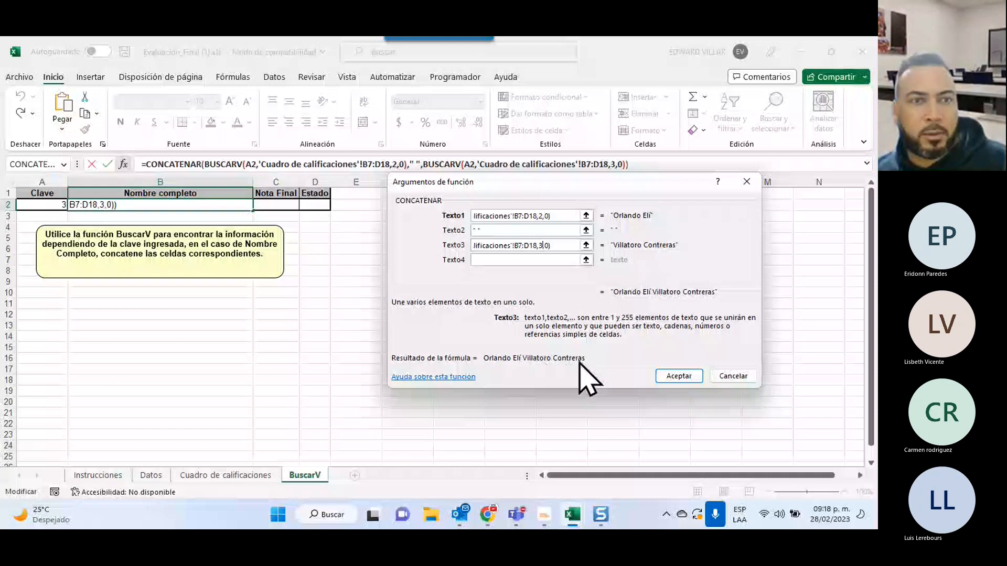
pyautogui.click(680, 376)
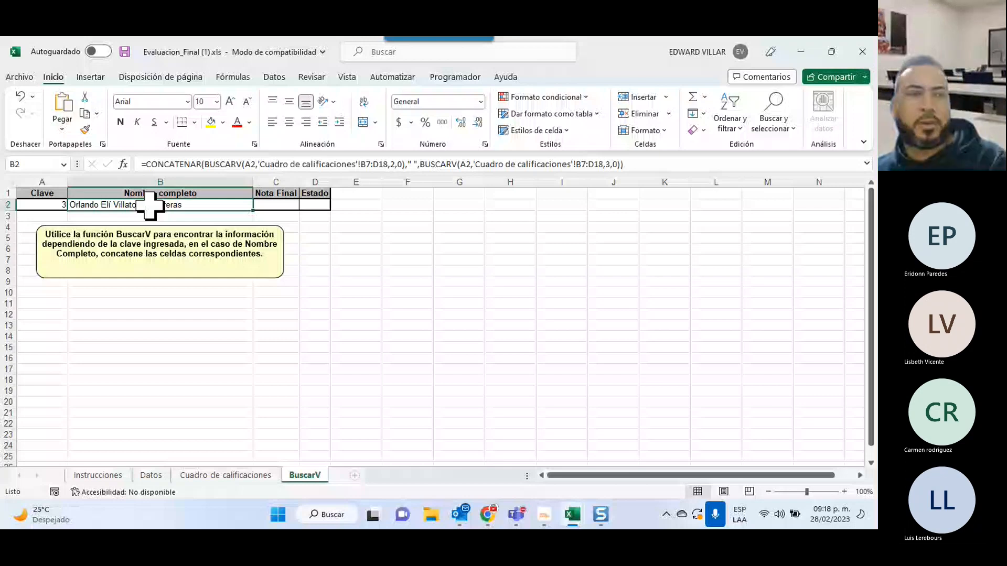
# Try Clave values 4, 6 and 7 in A2, then switch to the Cuadro de calificaciones sheet.
pyautogui.click(42, 204)
pyautogui.write('4')
pyautogui.press('Return')
pyautogui.click(42, 204)
pyautogui.write('6')
pyautogui.press('Return')
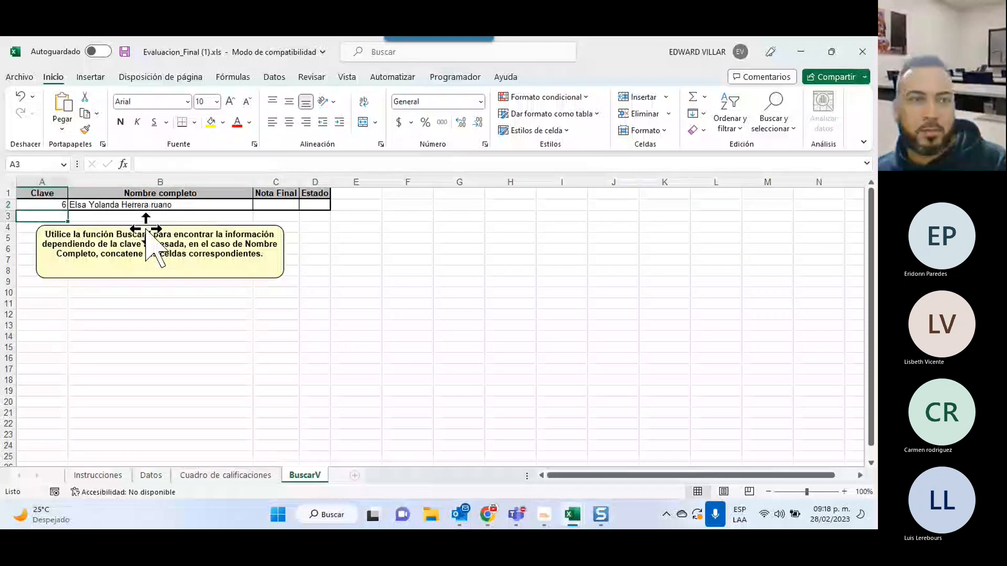
pyautogui.click(37, 206)
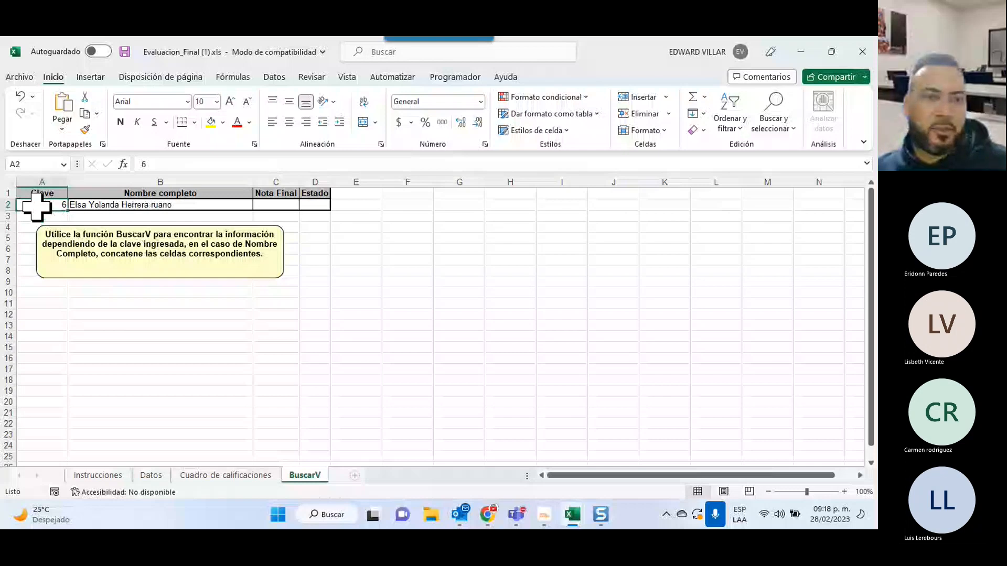
pyautogui.write('7')
pyautogui.click(283, 204)
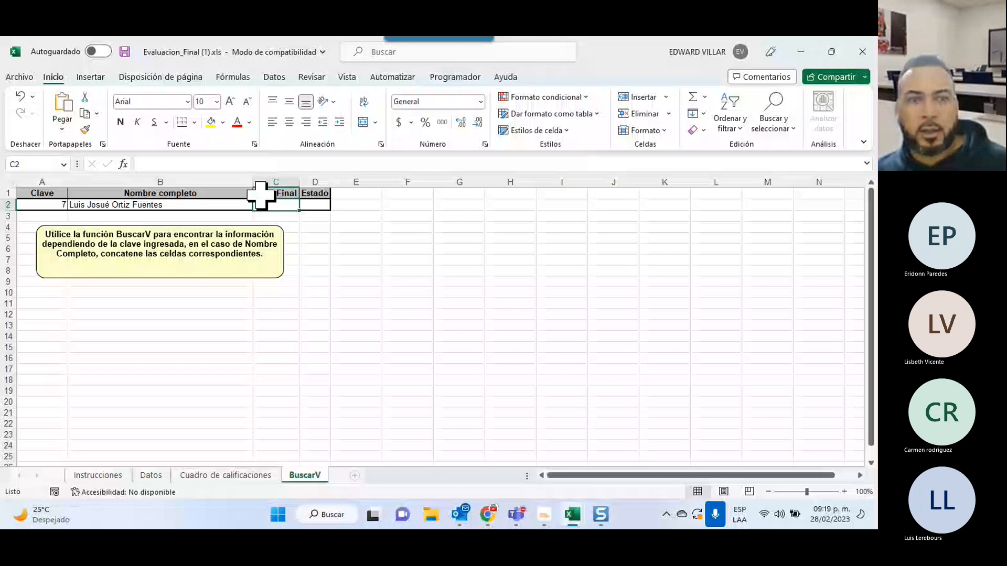
pyautogui.hotkey('ctrl', 'pageup')
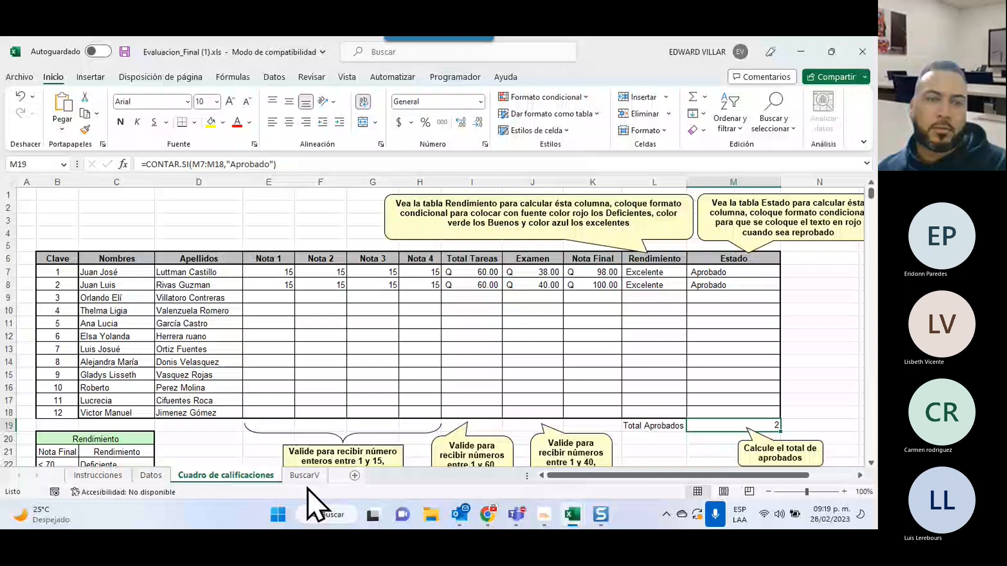
# Return to the BuscarV sheet and open B2's CONCATENAR full-name formula for editing.
pyautogui.moveTo(734, 259); pyautogui.dragTo(734, 412)
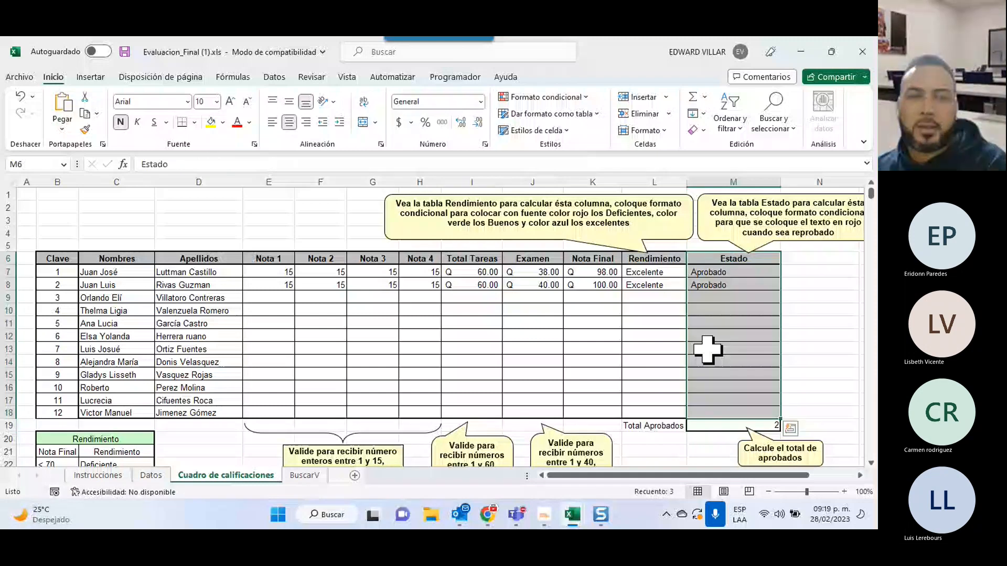
pyautogui.hotkey('ctrl', 'pagedown')
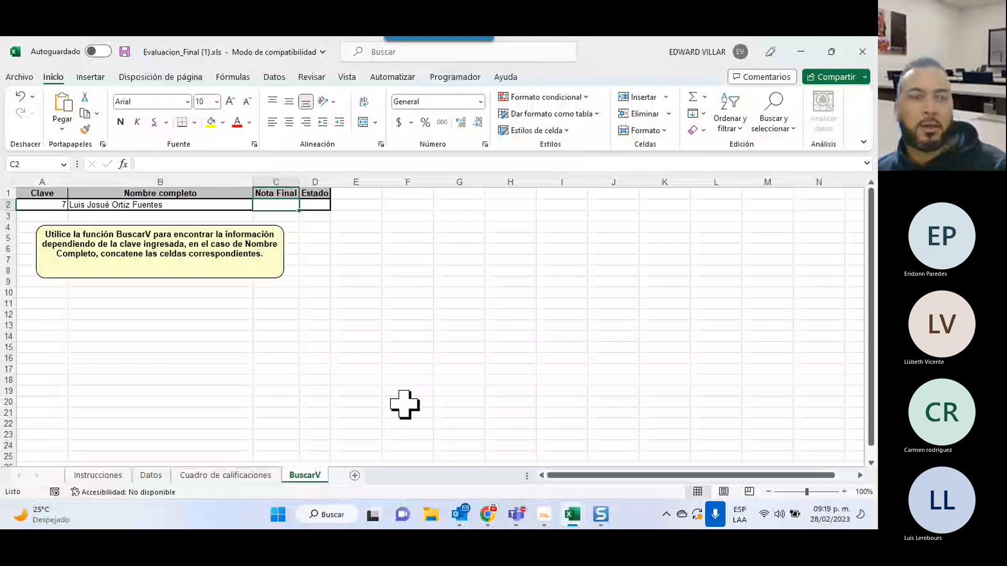
pyautogui.click(510, 271)
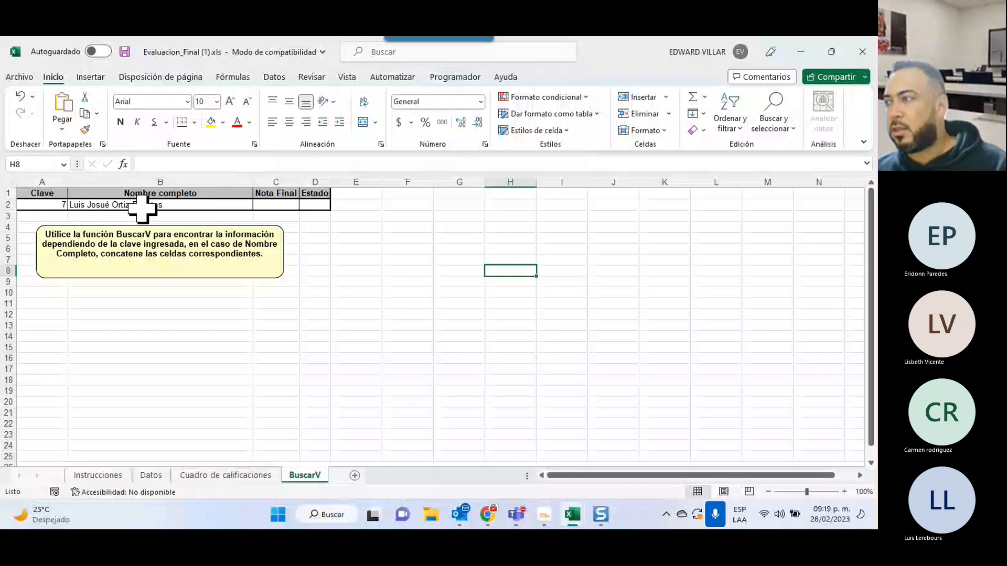
pyautogui.doubleClick(142, 207)
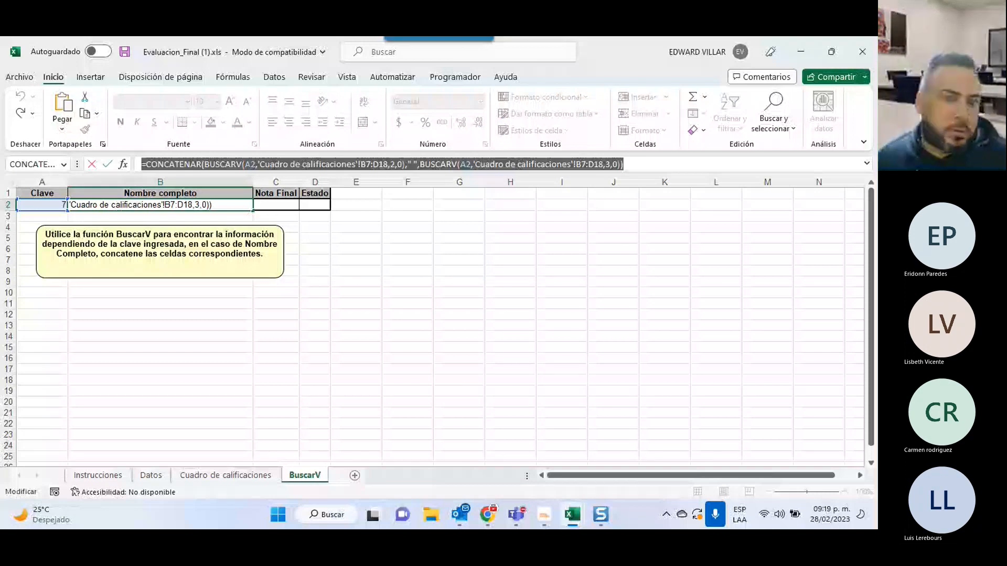
# Briefly check the Teams meeting window, then come back to the Excel workbook.
pyautogui.hotkey('alt', 'Tab')
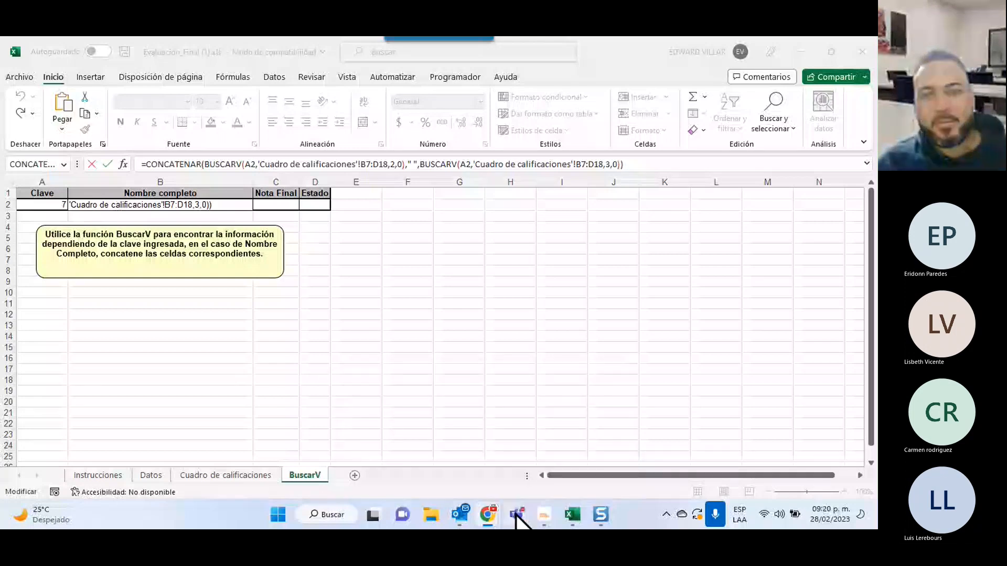
pyautogui.click(552, 440)
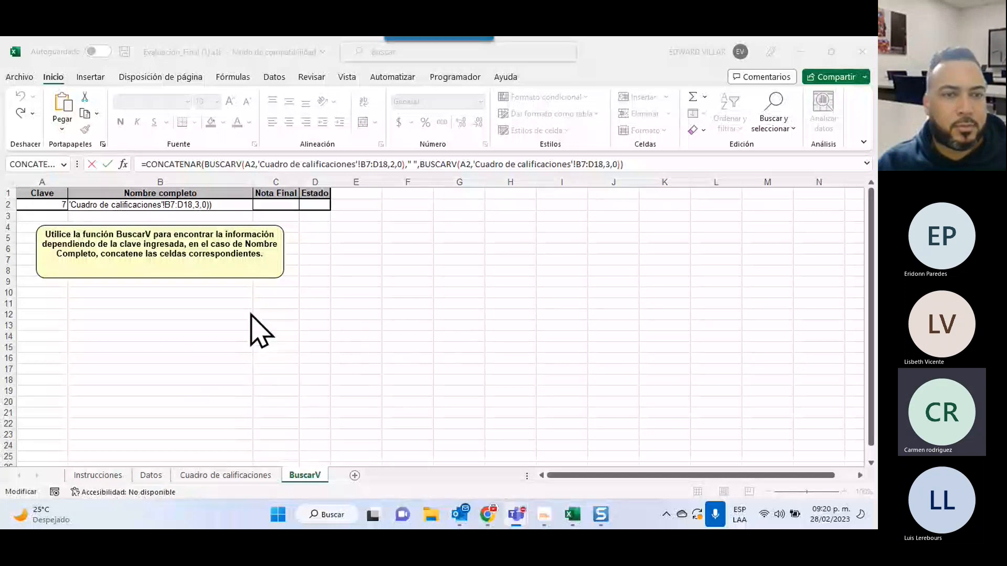
pyautogui.click(219, 478)
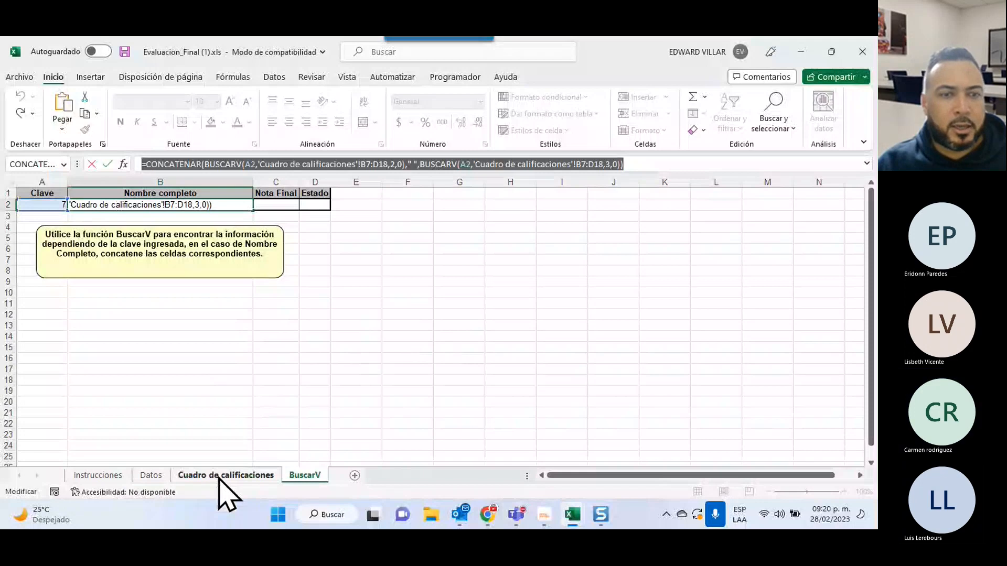
# Glance at the Cuadro de calificaciones sheet, then cancel B2's edit with Esc.
pyautogui.click(218, 477)
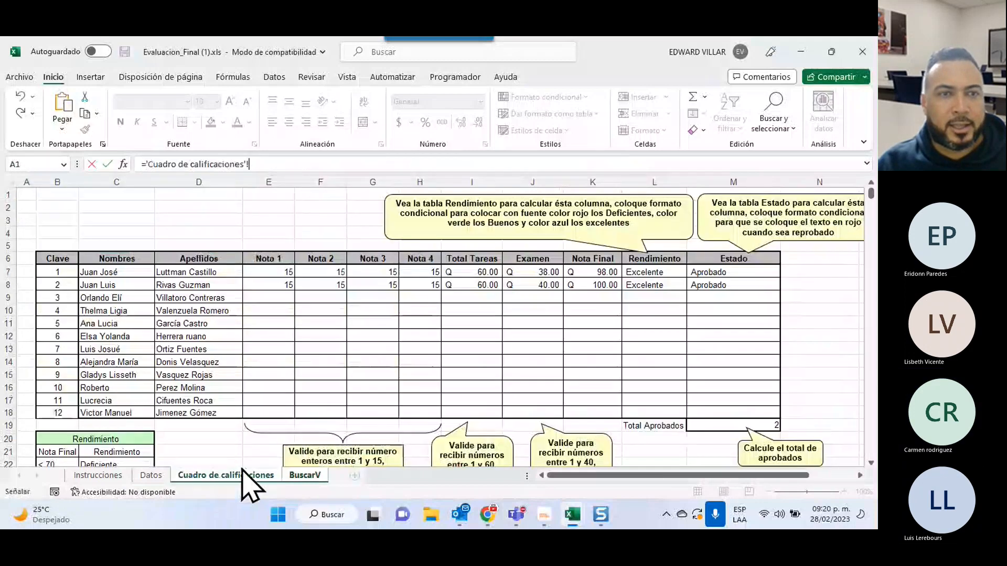
pyautogui.click(316, 475)
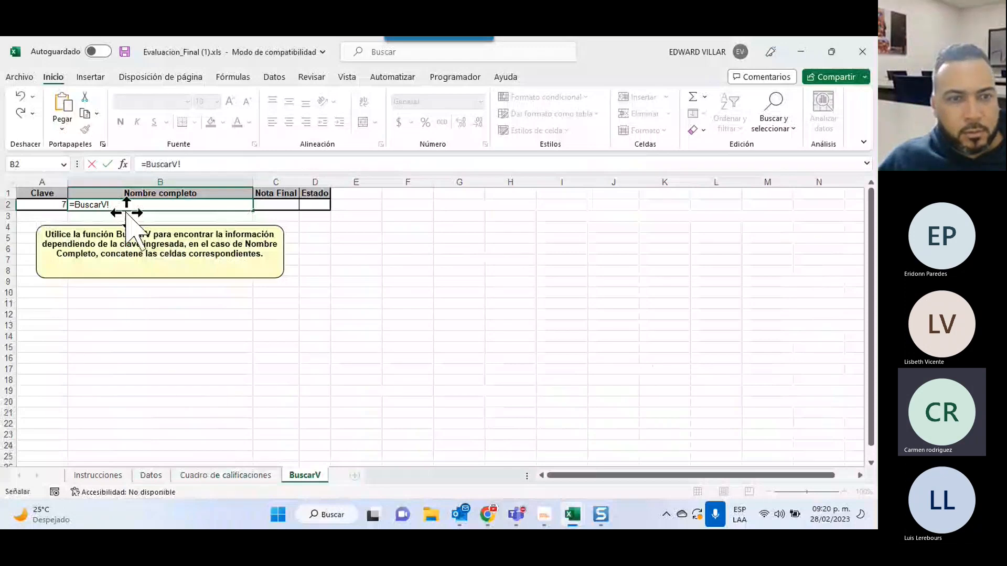
pyautogui.press('Escape')
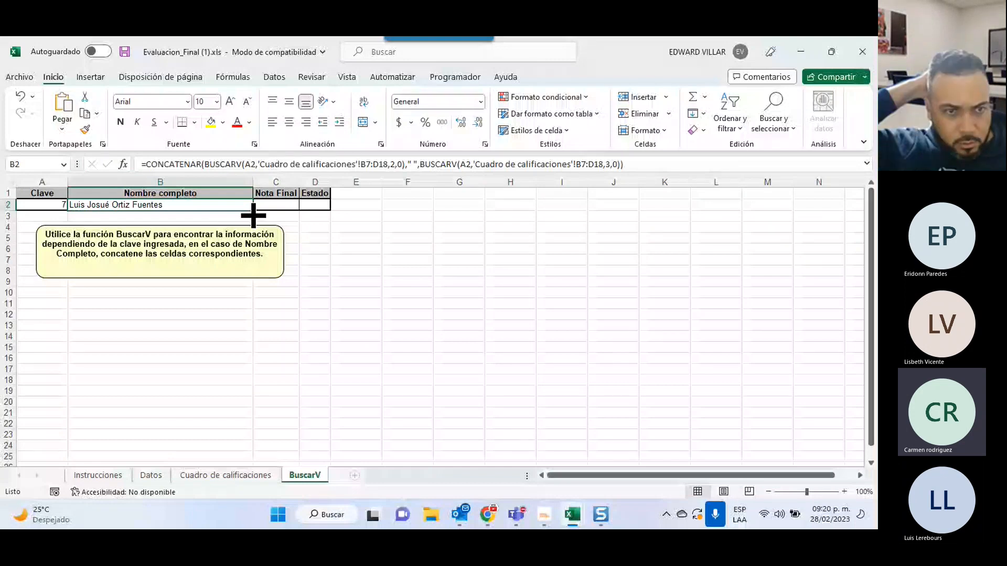
# Move back two sheets, through Datos, toward the Instrucciones sheet.
pyautogui.hotkey('ctrl', 'pageup')
pyautogui.hotkey('ctrl', 'pageup')
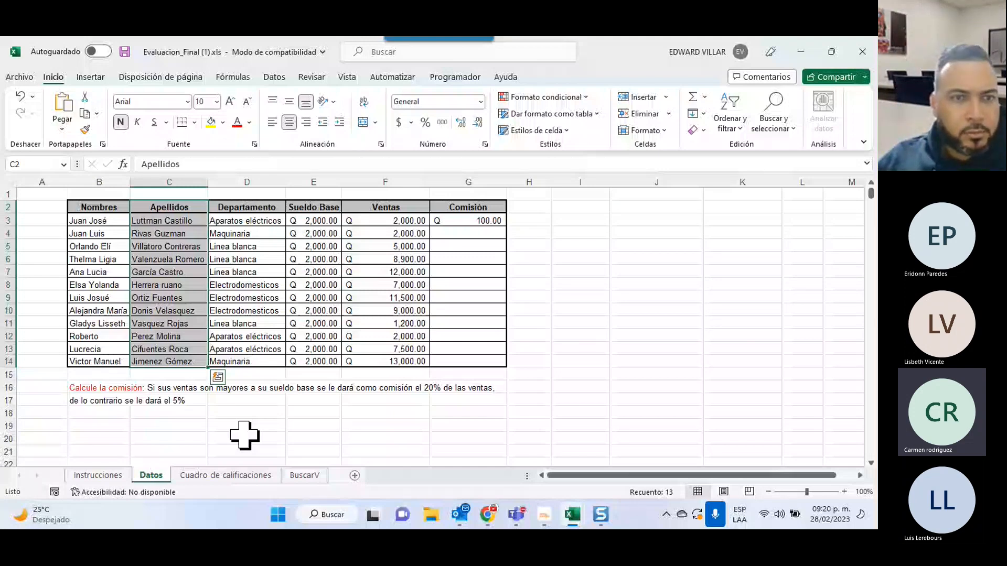
pyautogui.hotkey('ctrl', 'pageup')
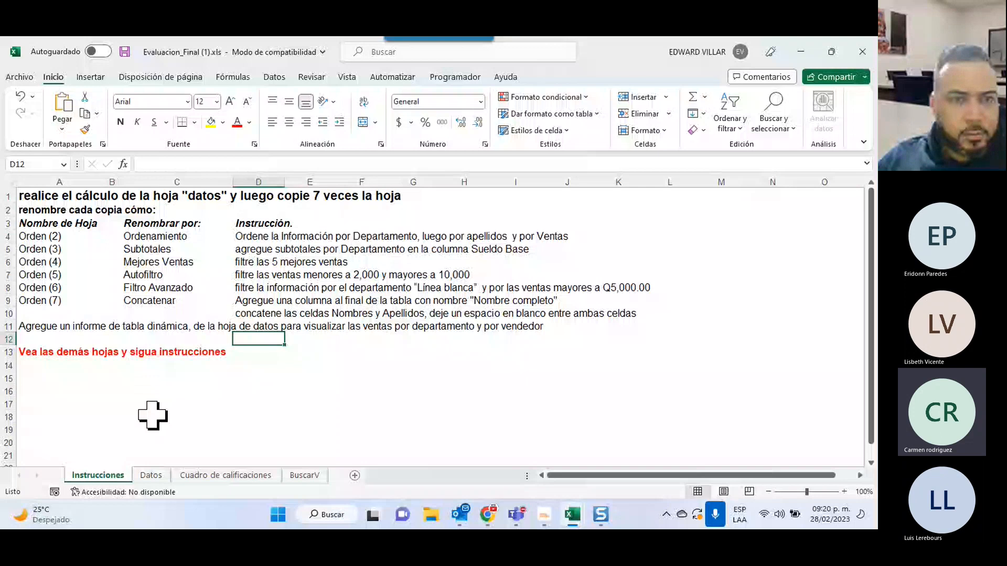